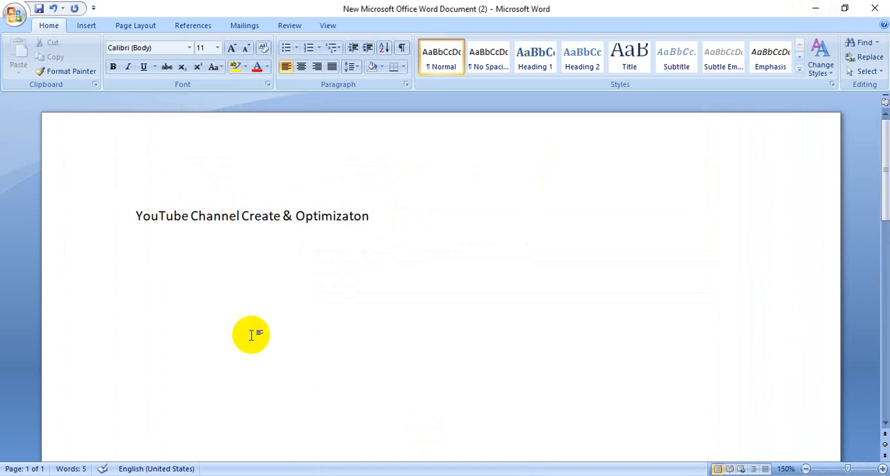
Step: Format the title line "YouTube Channel Create & Optimizaton" as bold 18 pt text
{"action": "left_click_drag", "start_coordinate": [398, 219], "coordinate": [107, 205]}
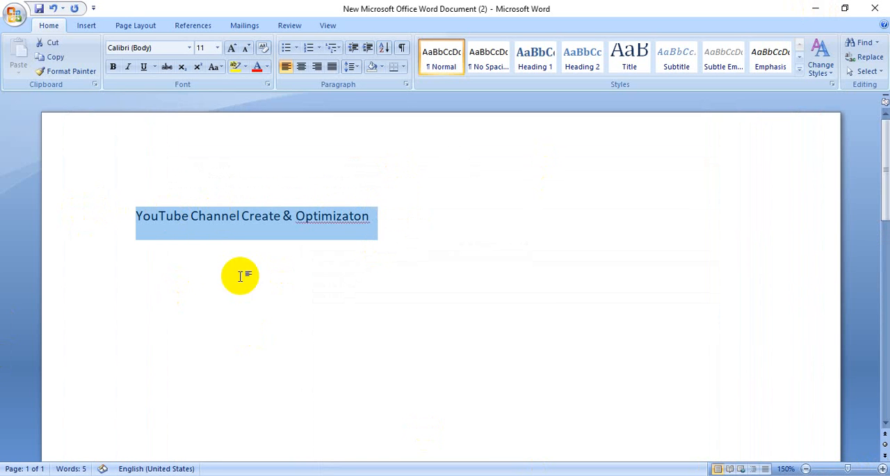
{"action": "left_click", "coordinate": [232, 48]}
{"action": "left_click", "coordinate": [232, 47]}
{"action": "left_click", "coordinate": [232, 47]}
{"action": "left_click", "coordinate": [232, 47]}
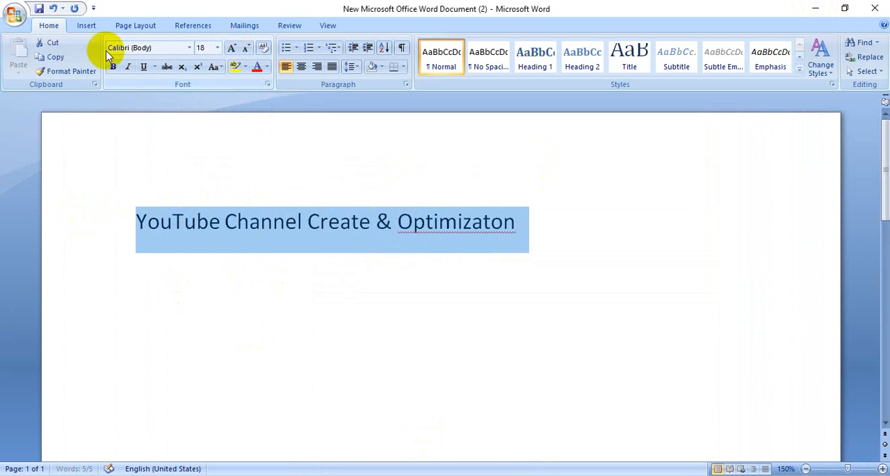
{"action": "left_click", "coordinate": [113, 66]}
Step: Add a colon at the end of the title and correct its misspelled last word to "Optimization"
{"action": "left_click", "coordinate": [534, 226]}
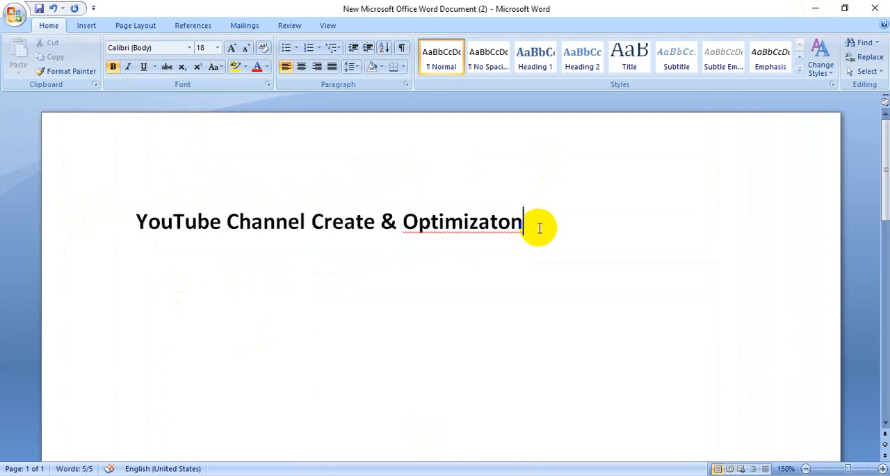
{"action": "type", "text": ":"}
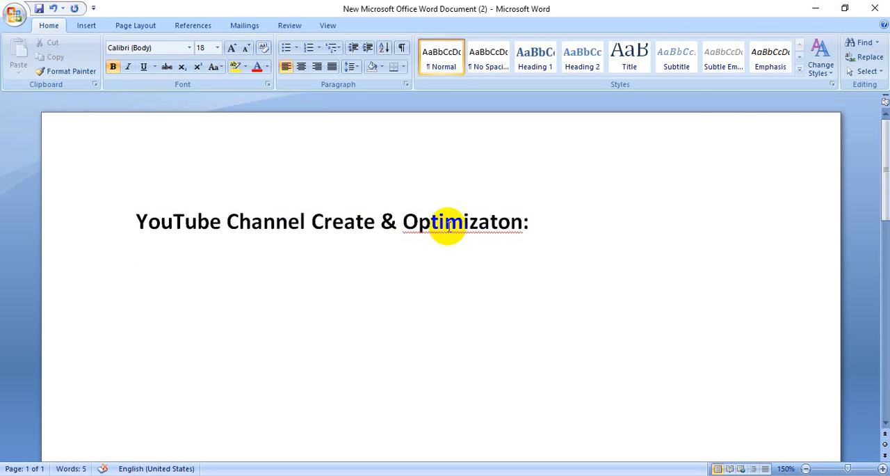
{"action": "right_click", "coordinate": [446, 221]}
{"action": "left_click", "coordinate": [565, 244]}
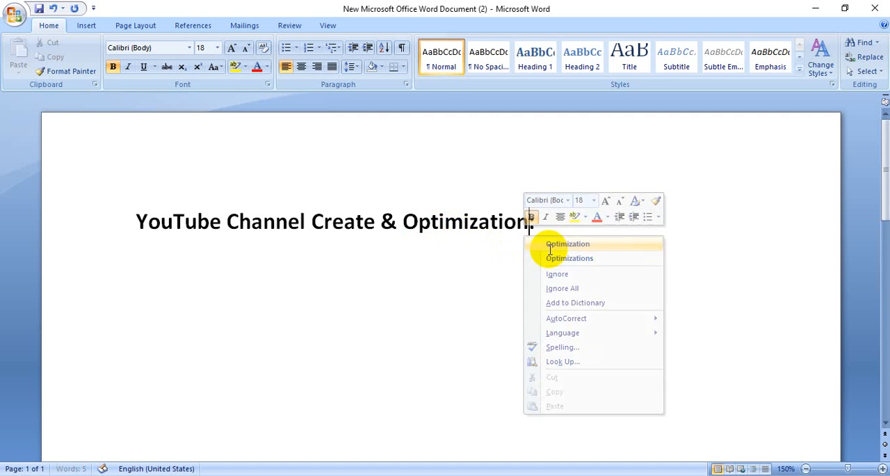
Step: Start a numbered list below the title with "Gmail Id" as its first item
{"action": "left_click", "coordinate": [550, 231]}
{"action": "key", "text": "Return"}
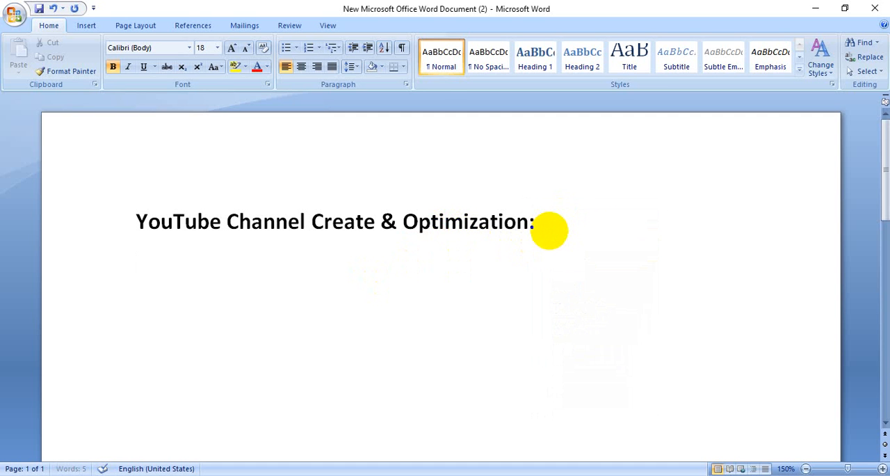
{"action": "type", "text": "1. Gmai"}
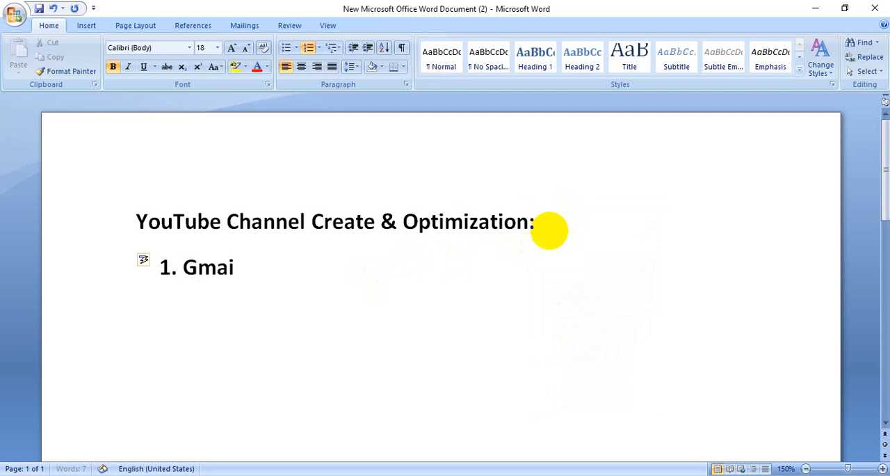
{"action": "type", "text": "l Id"}
Step: Add "Logo, Banner" as the second item of the numbered list
{"action": "key", "text": "Return"}
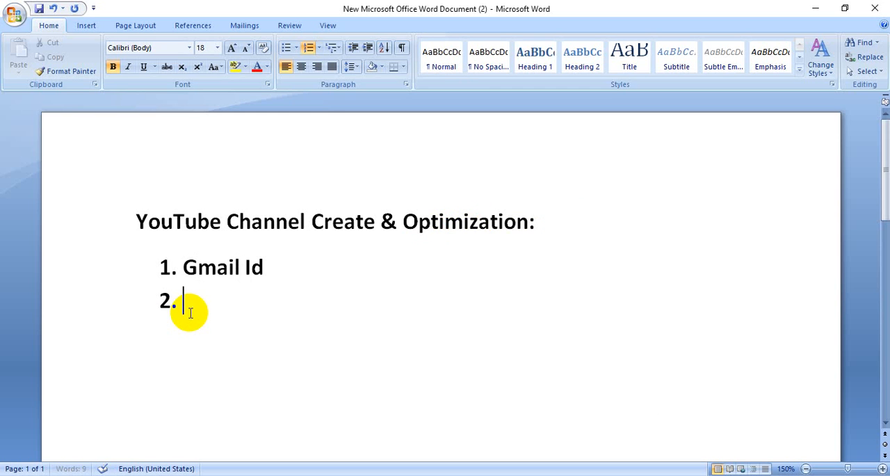
{"action": "type", "text": "Logo"}
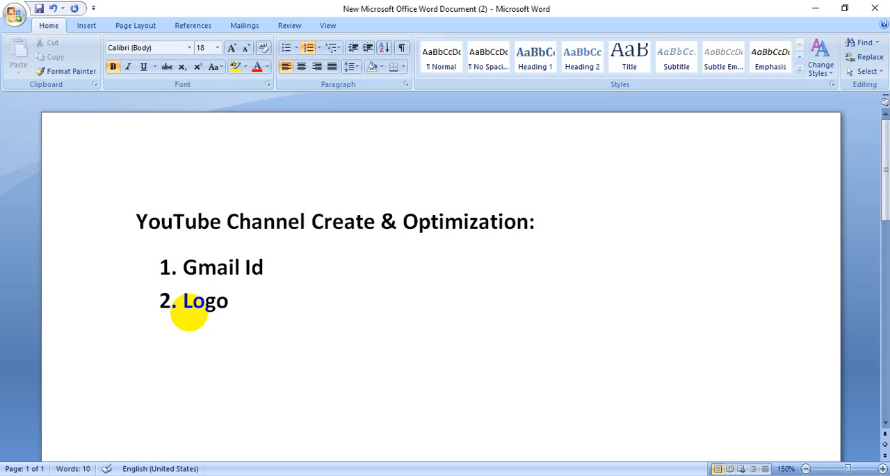
{"action": "type", "text": ", Ban"}
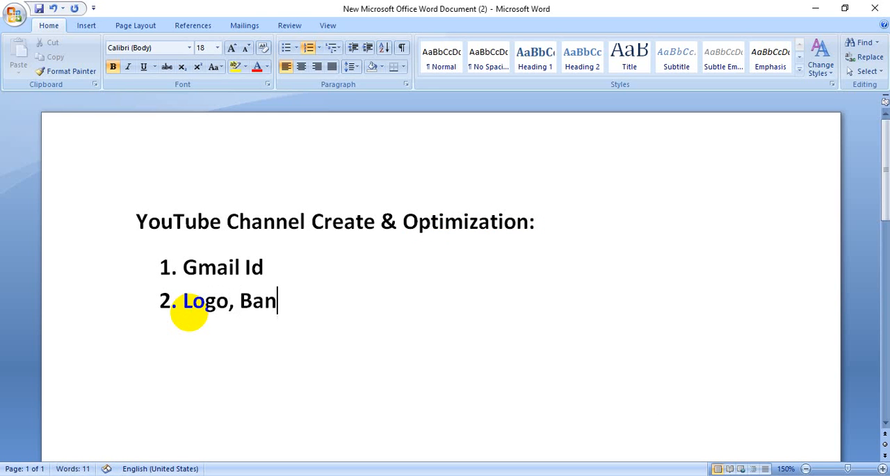
{"action": "type", "text": "ner"}
Step: Add "Channel Keyword" as the third item of the numbered list
{"action": "key", "text": "Return"}
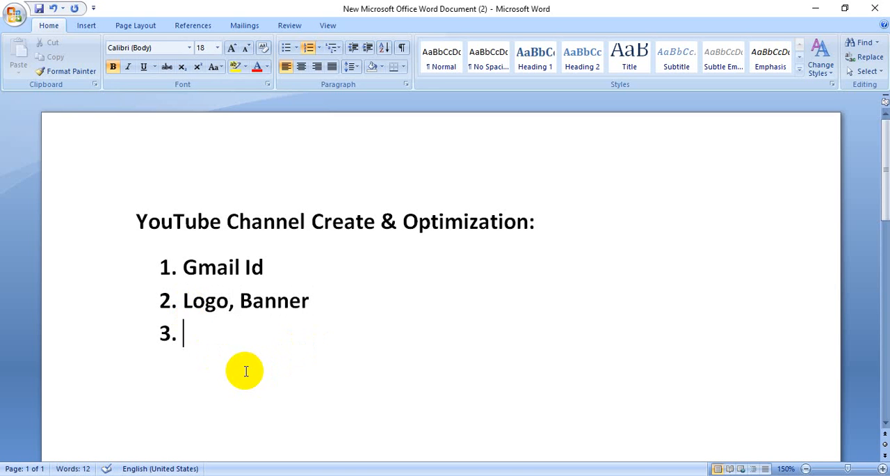
{"action": "type", "text": "Cha"}
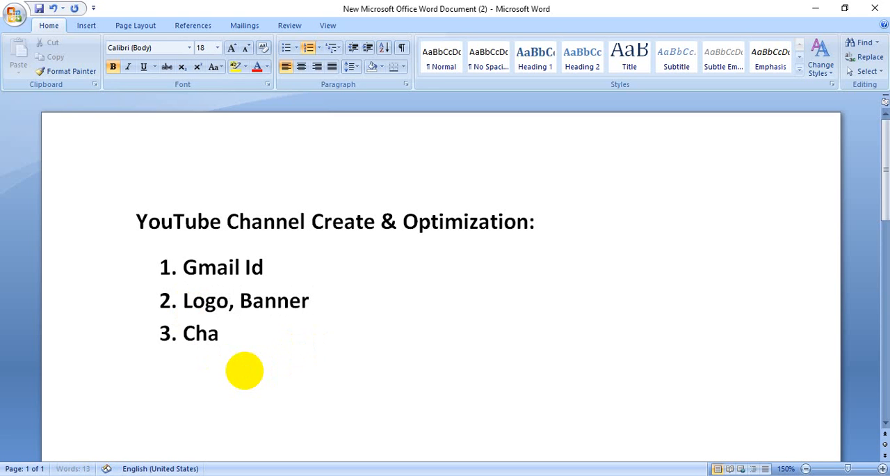
{"action": "type", "text": "nnel"}
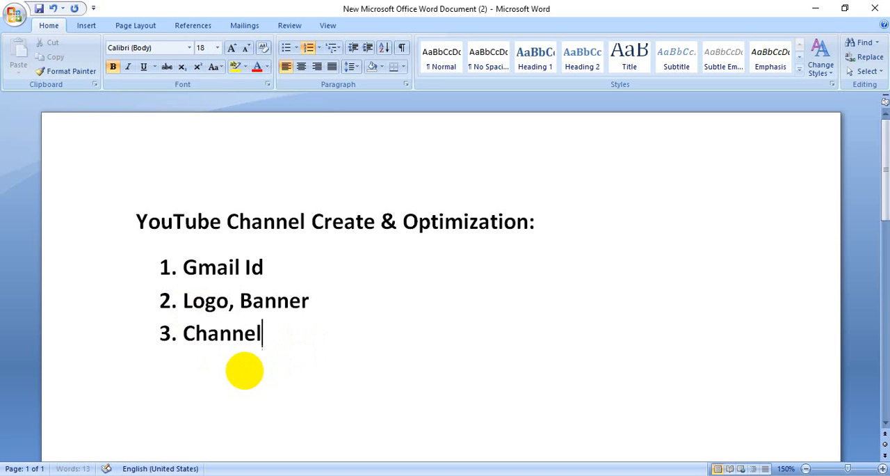
{"action": "type", "text": " Key"}
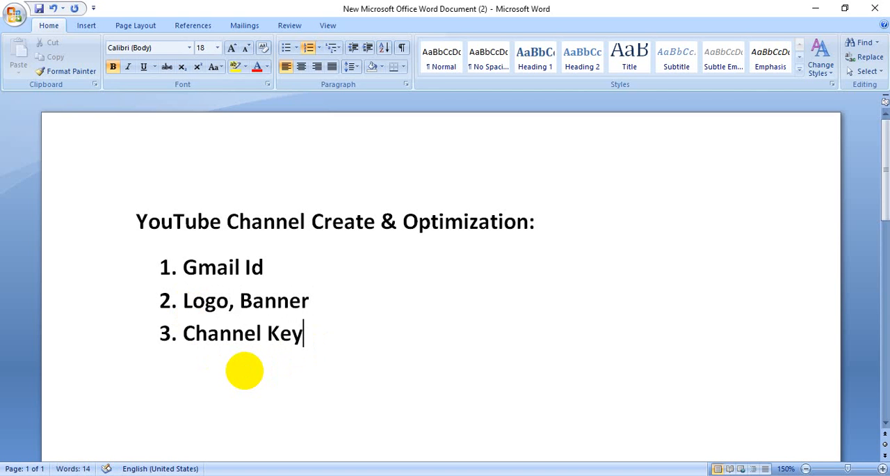
{"action": "type", "text": "word"}
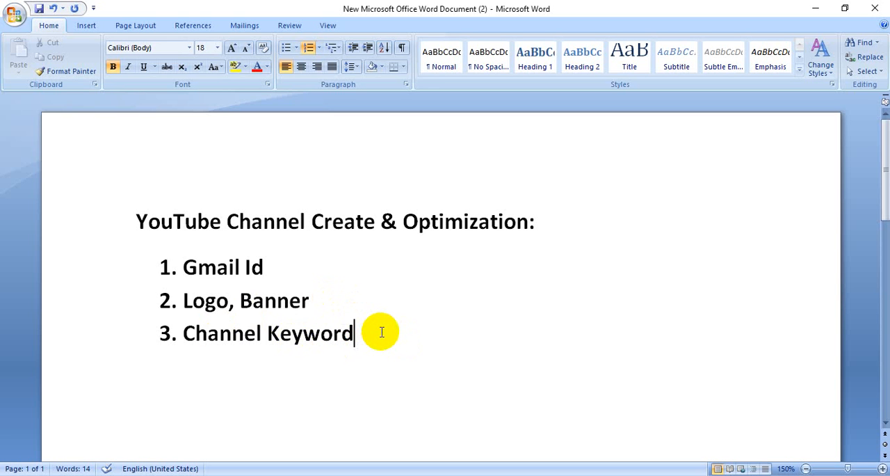
Step: Add "Channel Description" as the fourth list item, correcting its spelling, and create an empty fifth item
{"action": "key", "text": "Return"}
{"action": "type", "text": "Channe"}
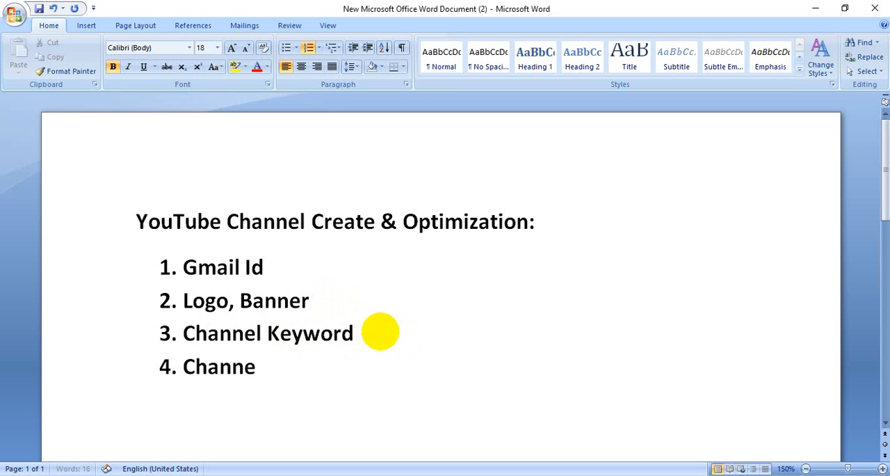
{"action": "type", "text": "l De"}
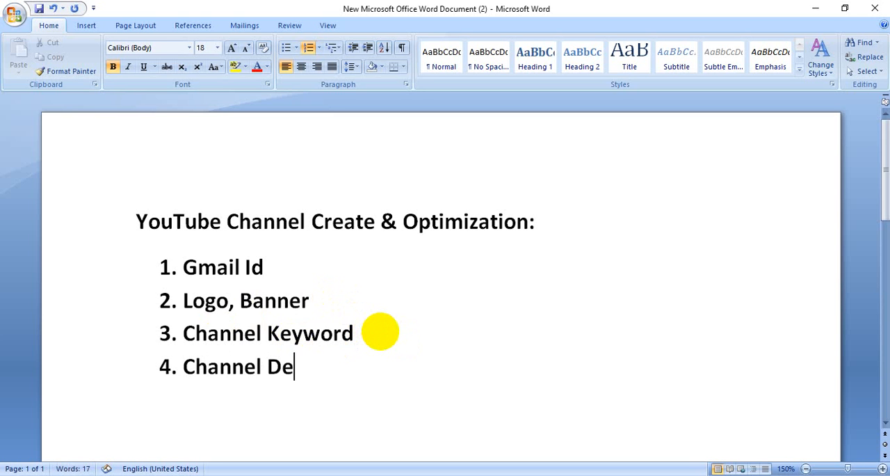
{"action": "type", "text": "sctript"}
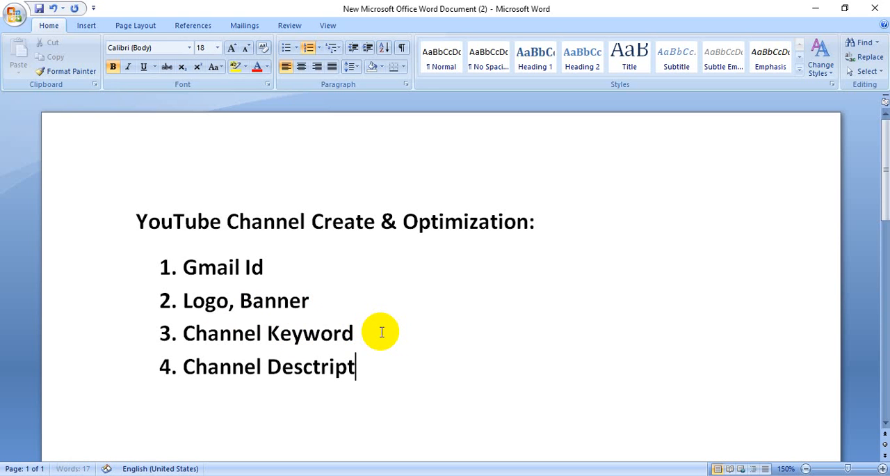
{"action": "type", "text": "ion"}
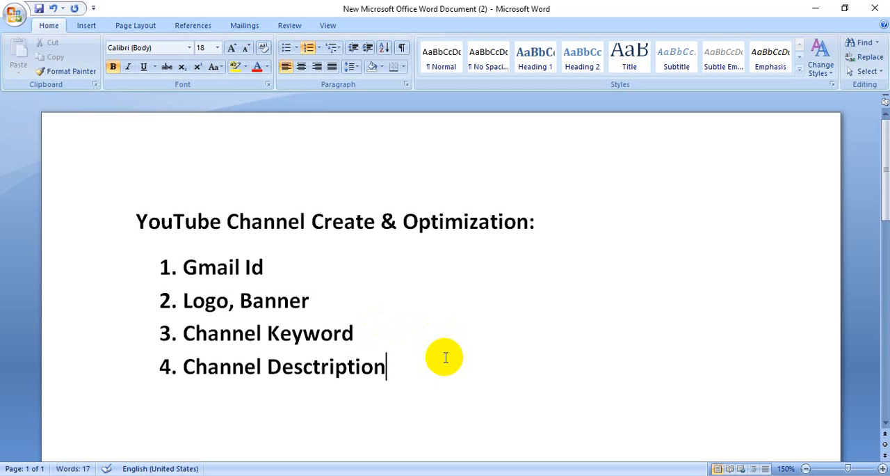
{"action": "key", "text": "Return"}
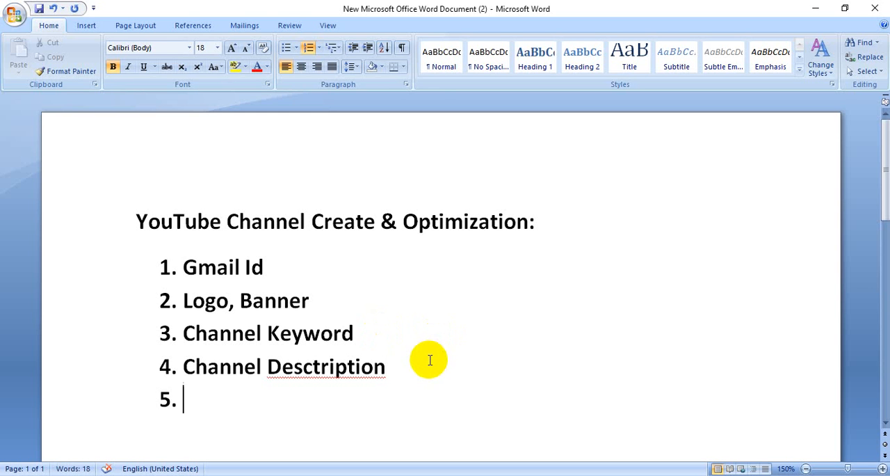
{"action": "left_click_drag", "start_coordinate": [342, 369], "coordinate": [323, 374]}
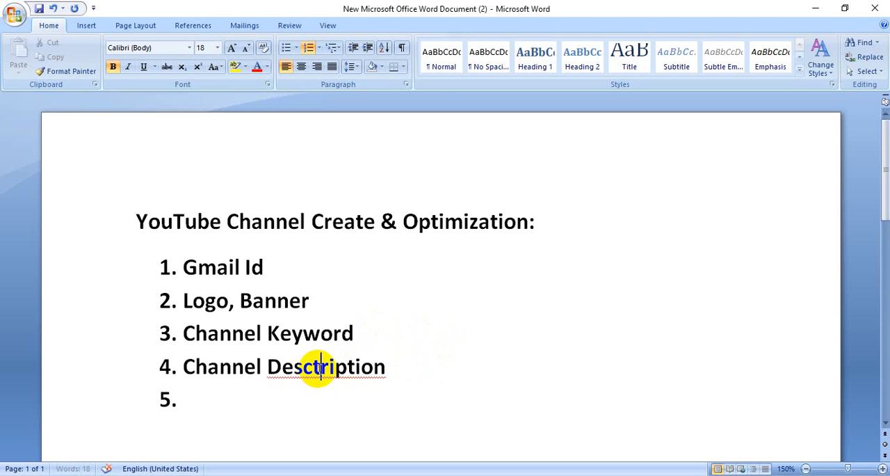
{"action": "left_click", "coordinate": [319, 369]}
{"action": "key", "text": "BackSpace"}
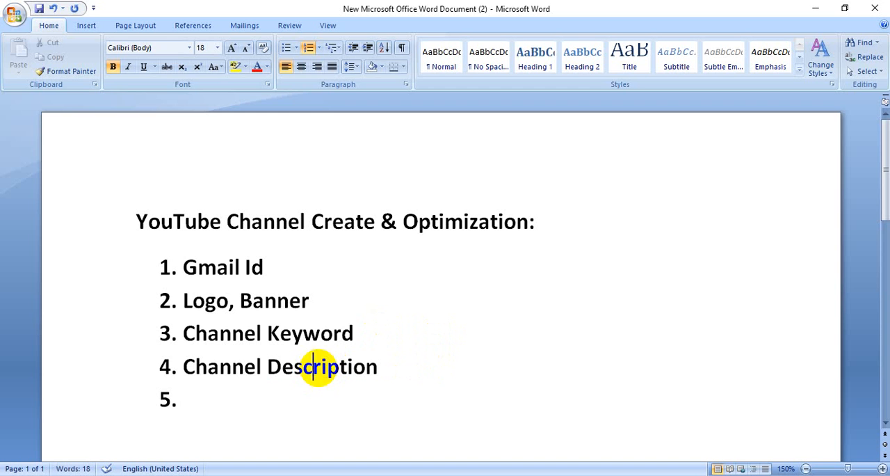
Step: Fill the fifth list item with "Verify Channel by Phone No." and correct the spelling of "Verify"
{"action": "left_click", "coordinate": [201, 397]}
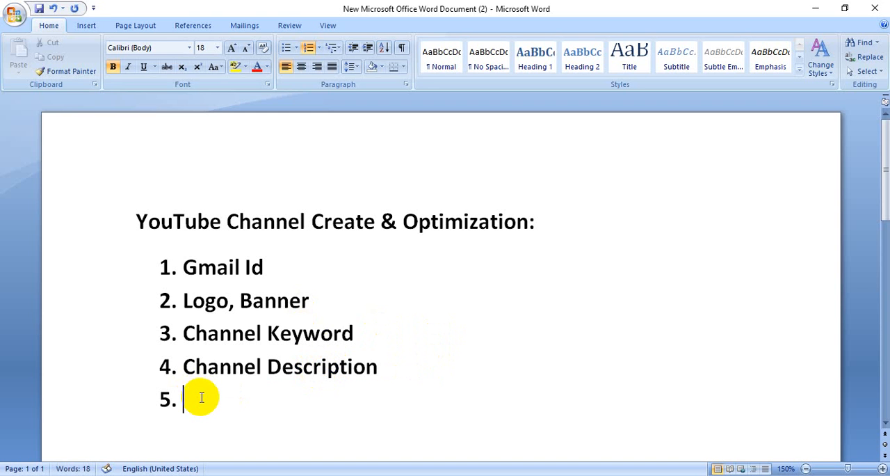
{"action": "type", "text": "Varify Chann"}
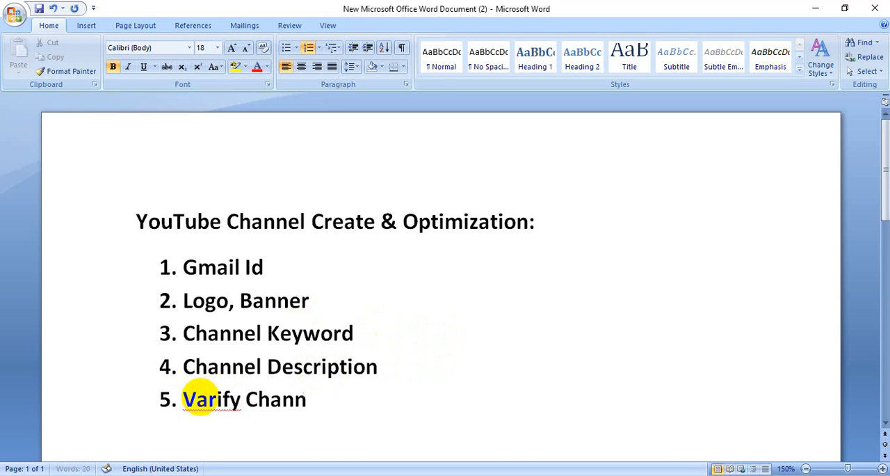
{"action": "type", "text": "el "}
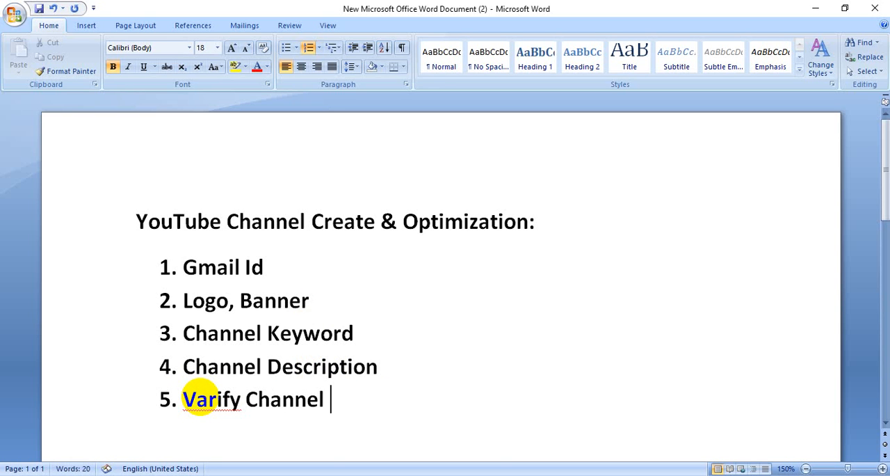
{"action": "type", "text": "by Pho"}
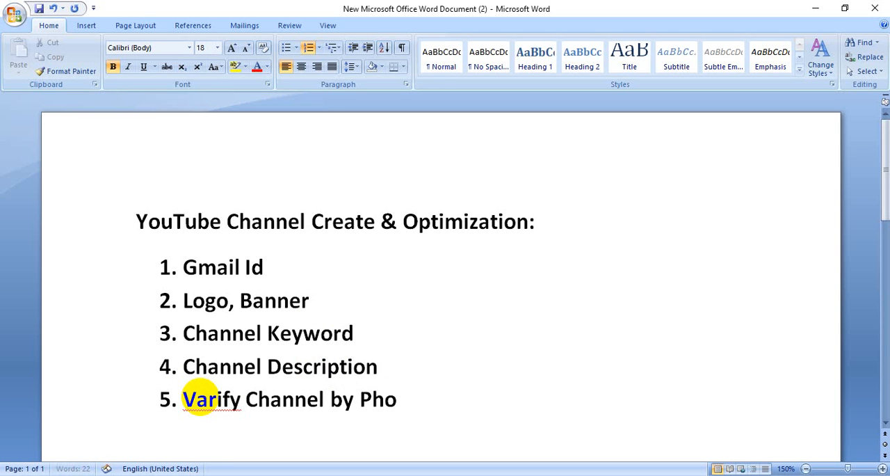
{"action": "type", "text": "ne NO"}
{"action": "key", "text": "BackSpace"}
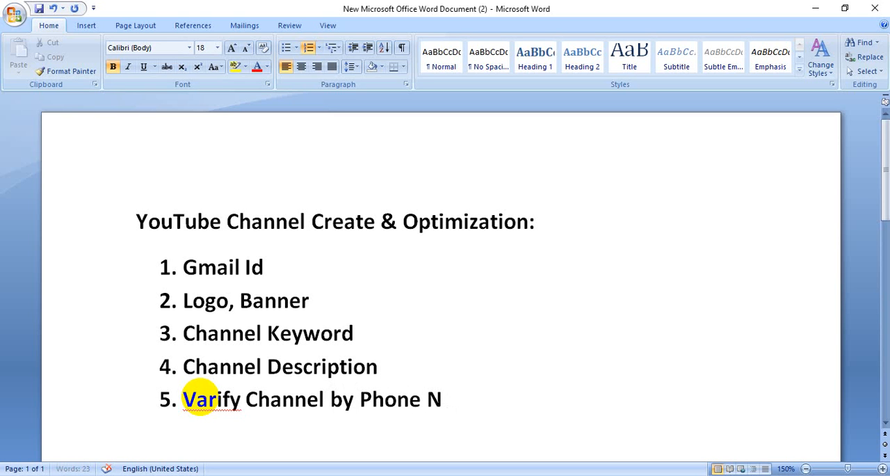
{"action": "type", "text": "o."}
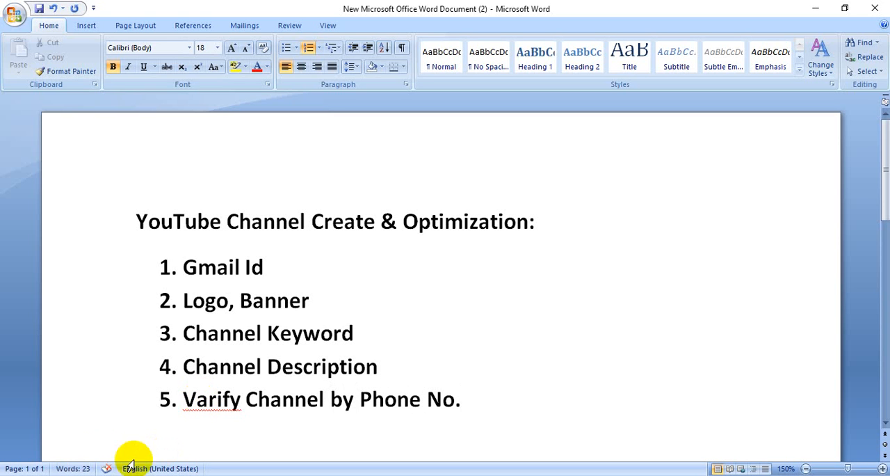
{"action": "right_click", "coordinate": [218, 407]}
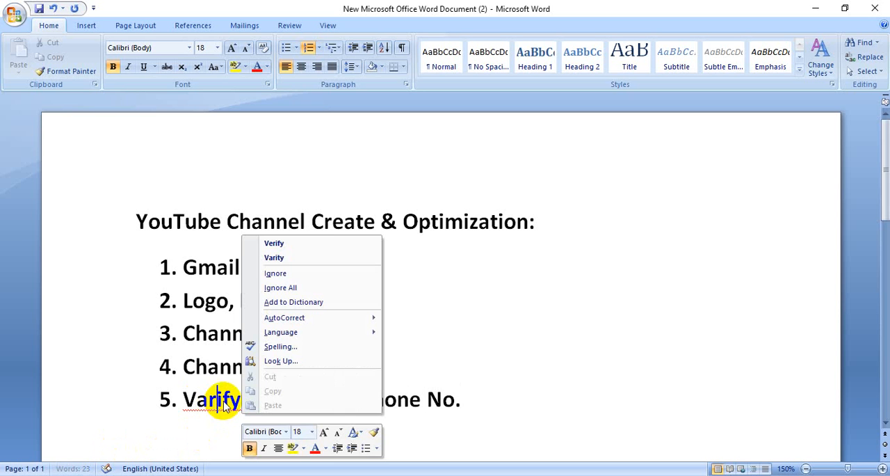
{"action": "left_click", "coordinate": [304, 245]}
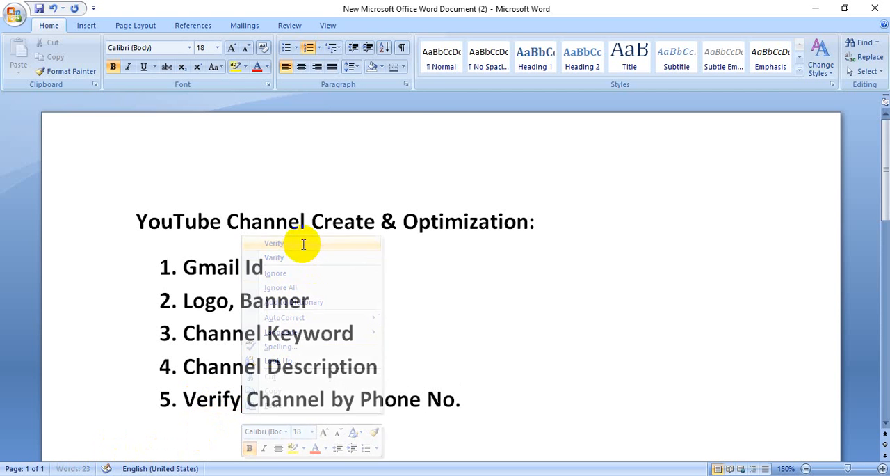
Step: Start the sixth item of the numbered list with "Link Add (Facebook", fixing the typing mistake in "Facebook"
{"action": "scroll", "coordinate": [353, 400], "scroll_direction": "down", "scroll_amount": 1}
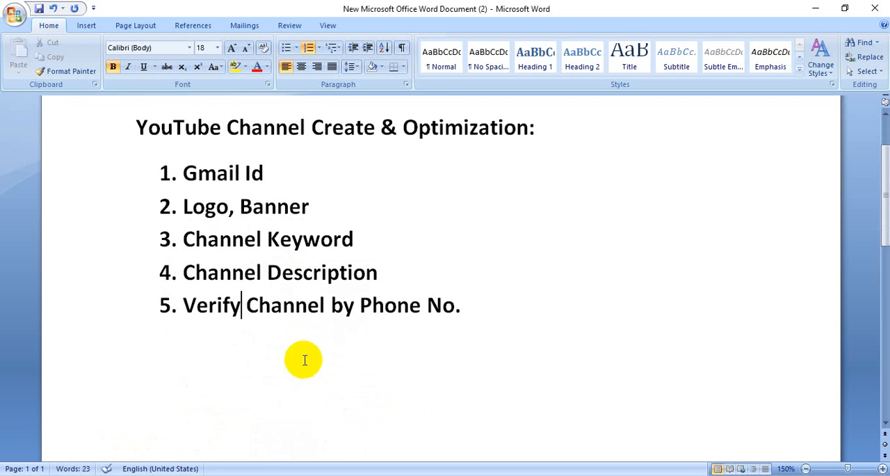
{"action": "left_click", "coordinate": [468, 308]}
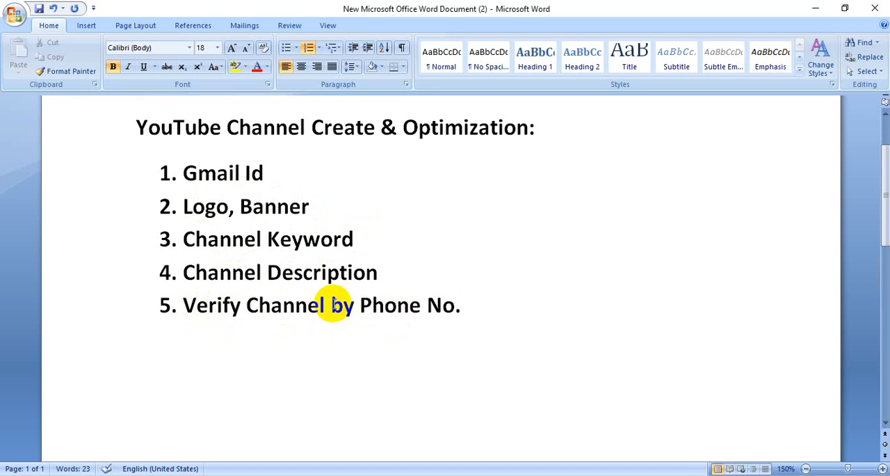
{"action": "key", "text": "Return"}
{"action": "type", "text": "Link"}
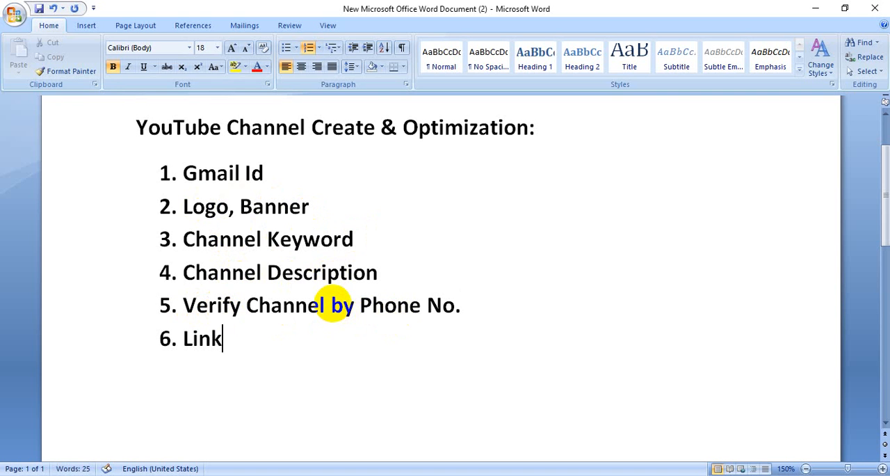
{"action": "type", "text": " Add"}
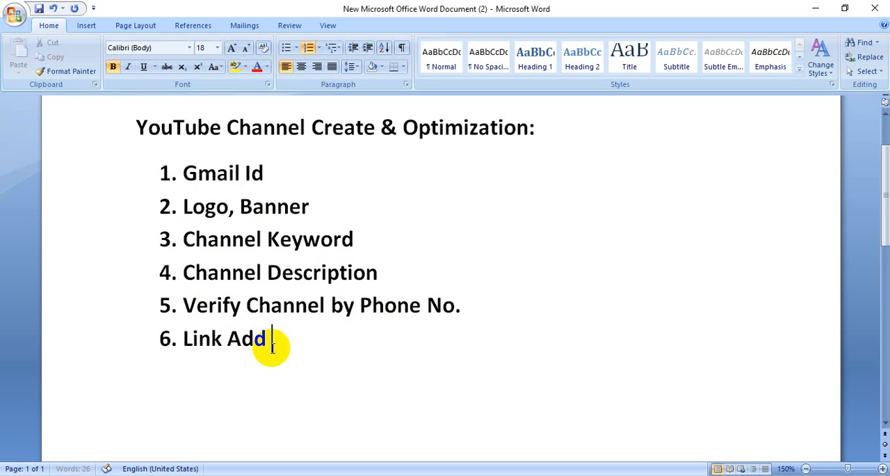
{"action": "type", "text": "(Facob"}
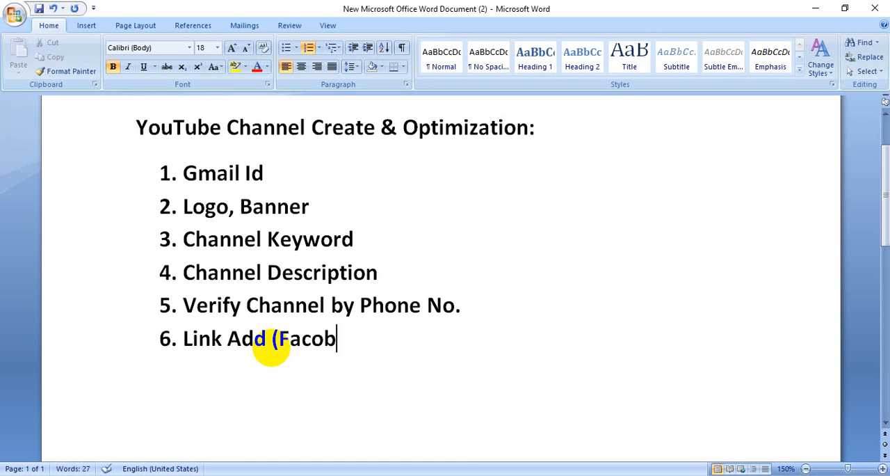
{"action": "key", "text": "BackSpace"}
{"action": "key", "text": "BackSpace"}
{"action": "type", "text": "eboo"}
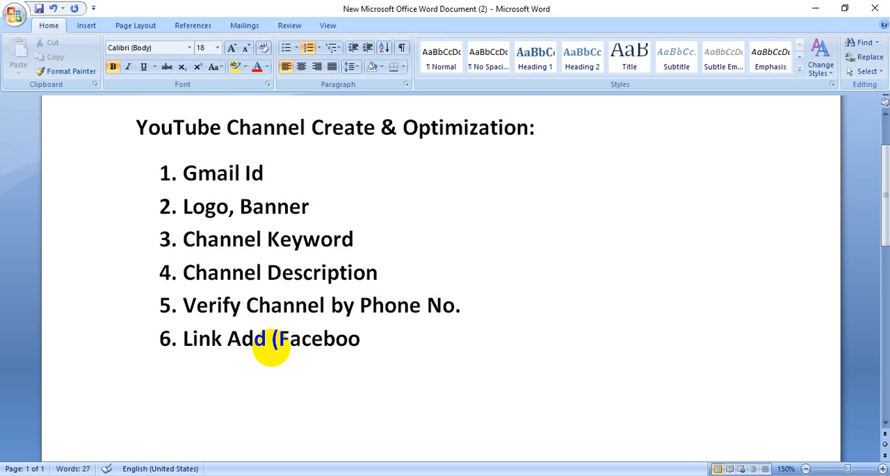
{"action": "type", "text": "k"}
{"action": "type", "text": ", "}
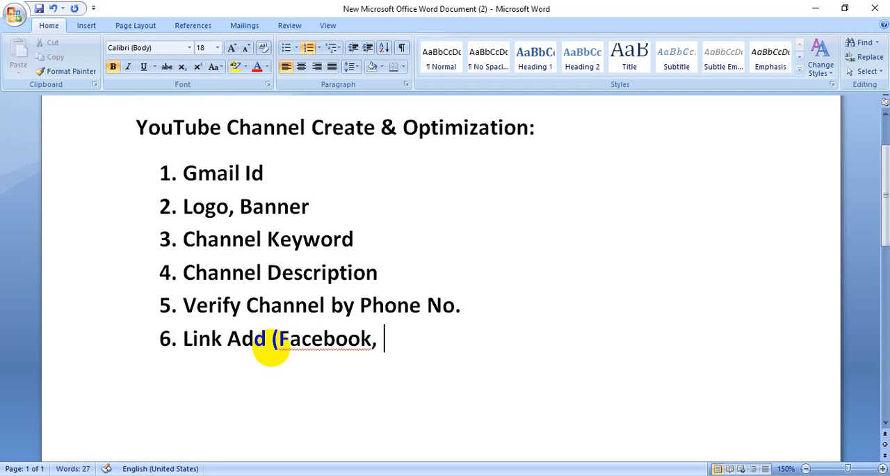
{"action": "type", "text": "Inst"}
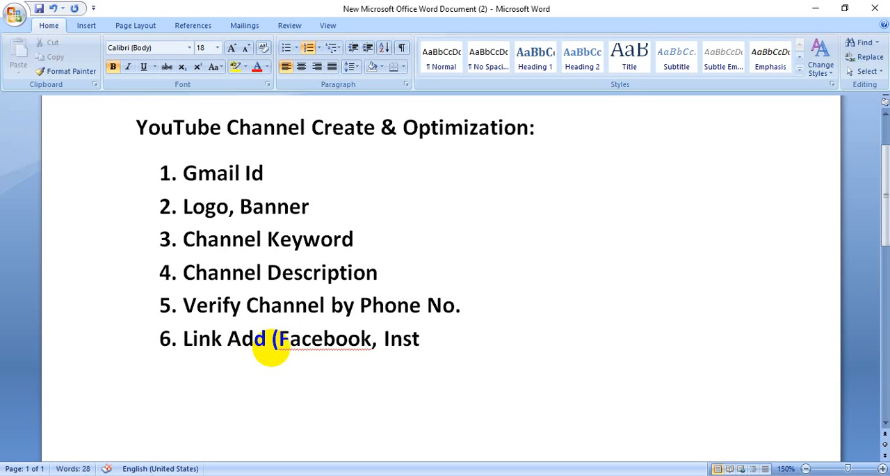
{"action": "type", "text": "agram,"}
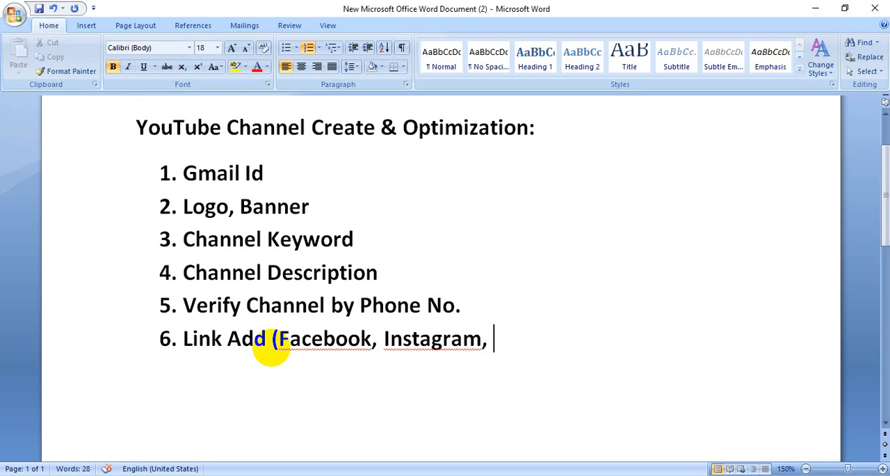
Step: Complete the sixth list item by appending ", Instagram, Twitter, Pinterest Link)" after "Facebook"
{"action": "type", "text": "Twitter"}
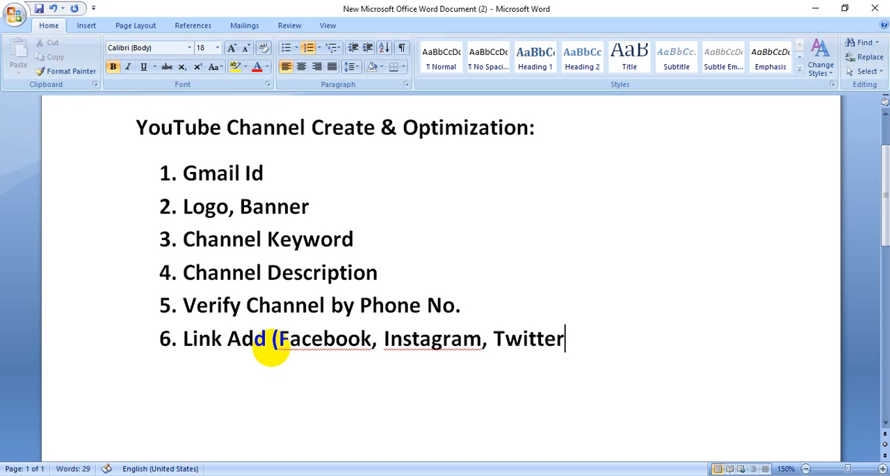
{"action": "type", "text": ", Pint"}
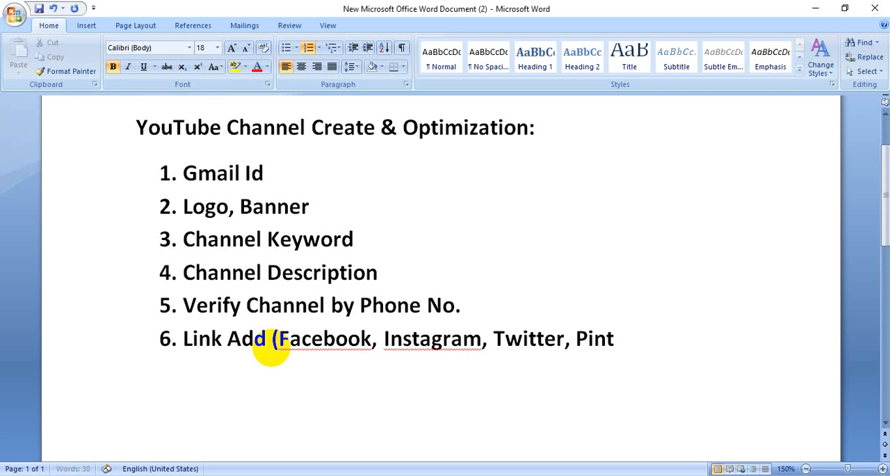
{"action": "type", "text": "erest"}
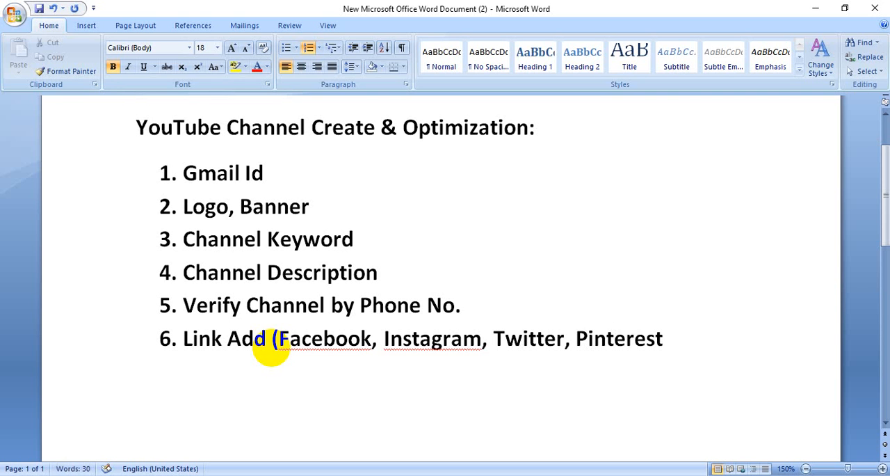
{"action": "type", "text": " Lin"}
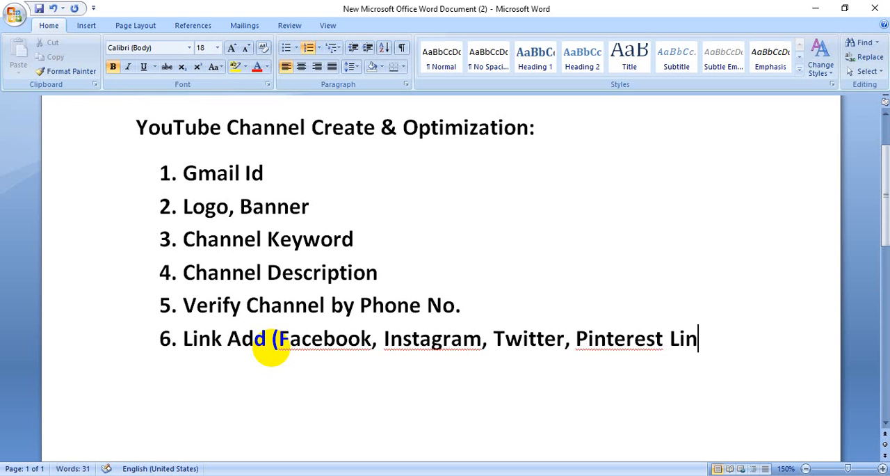
{"action": "type", "text": "k)"}
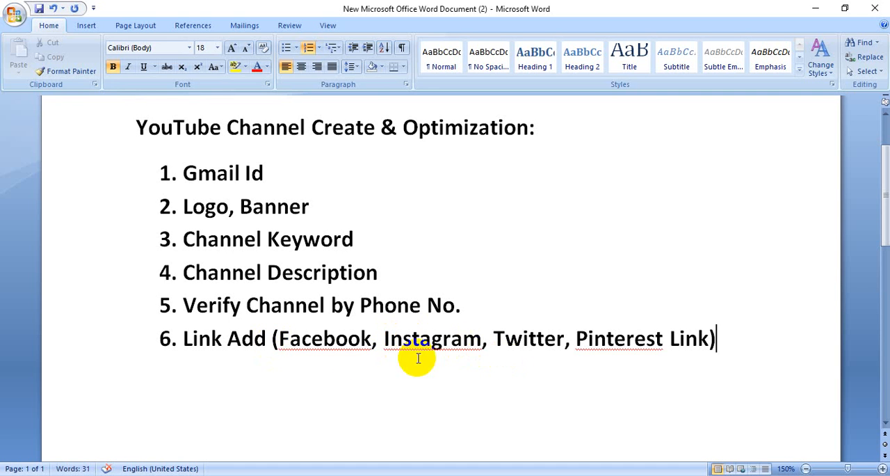
Step: Create a seventh item in the numbered list and enter "Branding" as its text
{"action": "key", "text": "Return"}
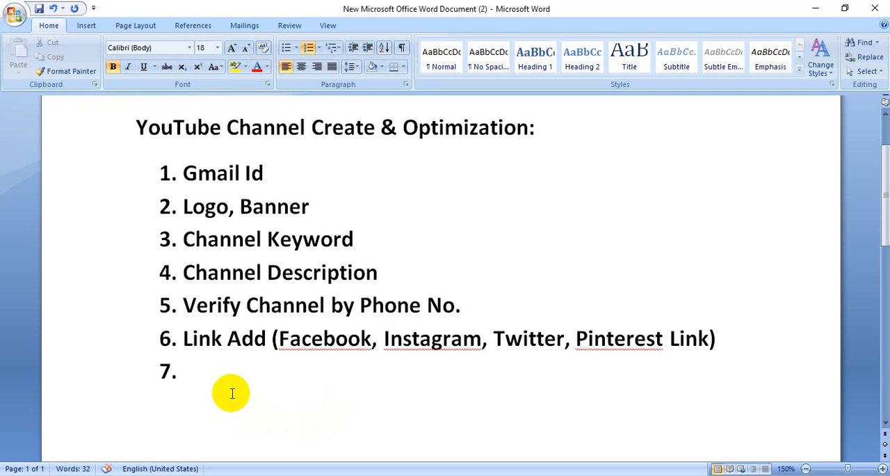
{"action": "type", "text": "Brand"}
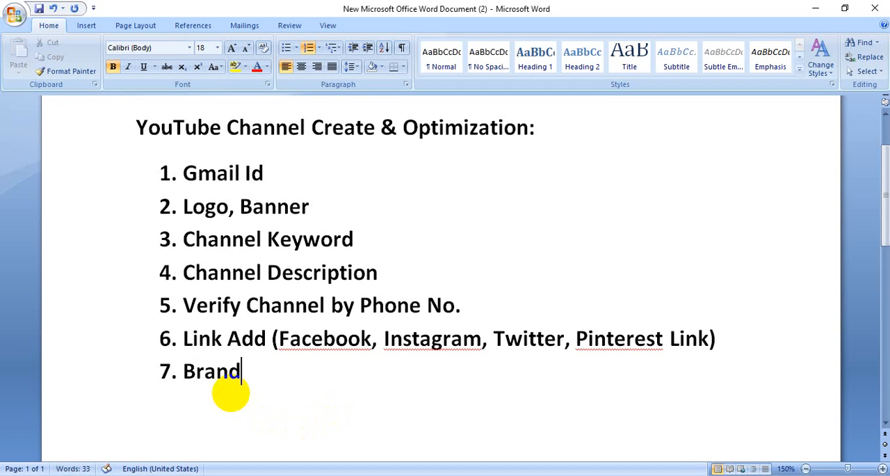
{"action": "type", "text": "ing"}
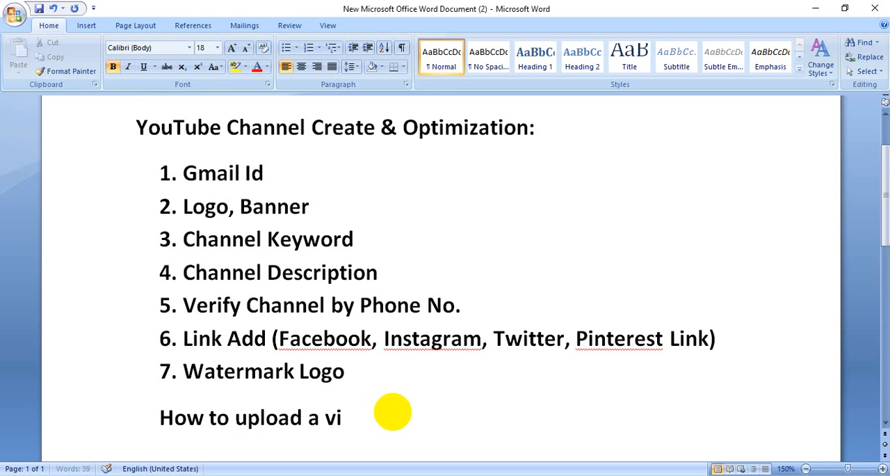
Step: Enlarge the "How to upload a video" heading below the list to font size 22
{"action": "scroll", "coordinate": [393, 412], "scroll_direction": "down", "scroll_amount": 3}
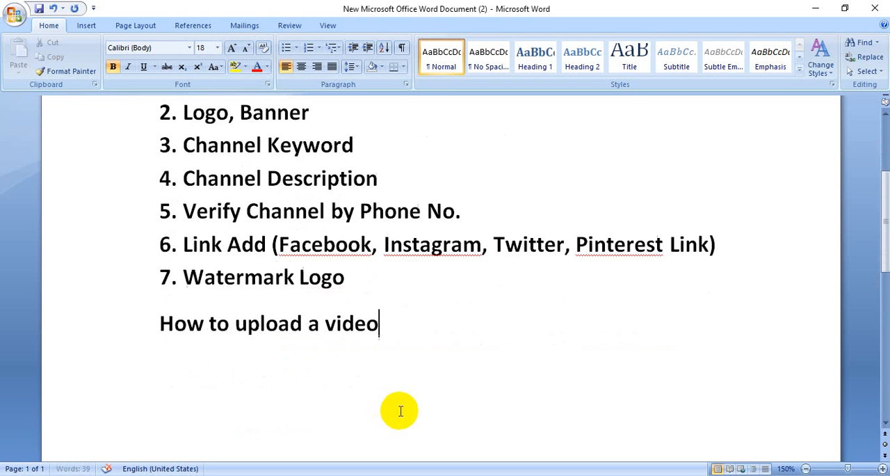
{"action": "left_click_drag", "start_coordinate": [380, 324], "coordinate": [176, 332]}
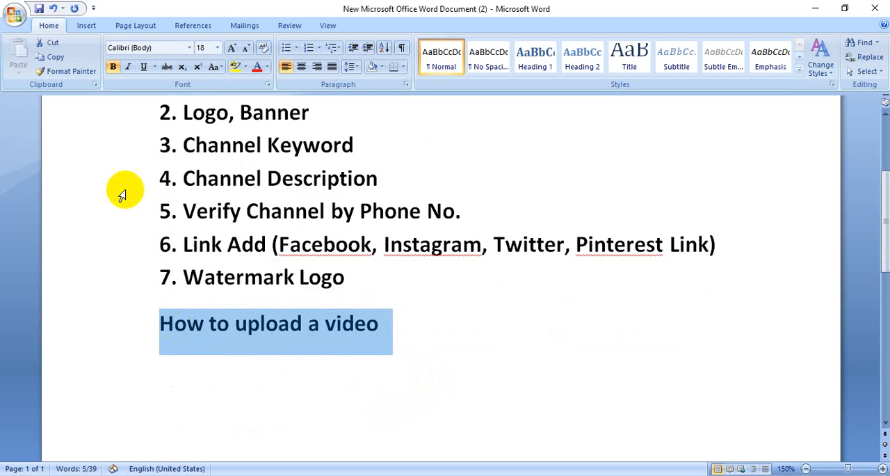
{"action": "left_click", "coordinate": [234, 49]}
{"action": "left_click", "coordinate": [234, 48]}
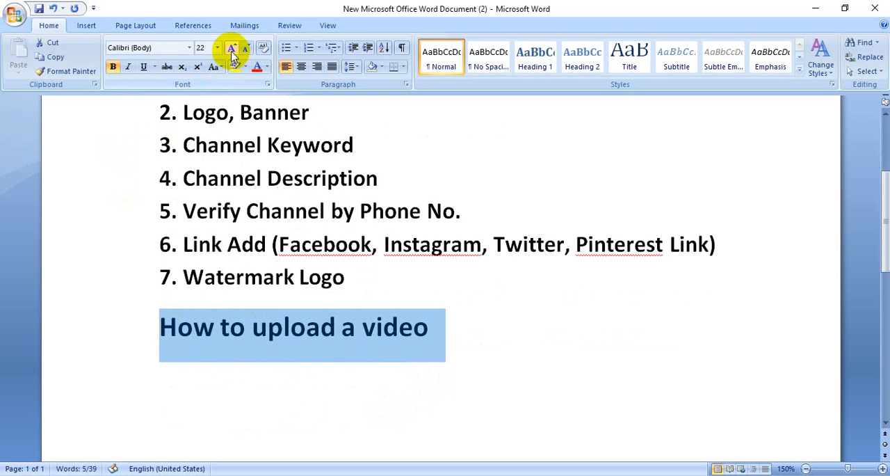
{"action": "left_click", "coordinate": [348, 328]}
Step: Change the font color of the "How to upload a video" heading to a theme orange
{"action": "scroll", "coordinate": [338, 328], "scroll_direction": "up", "scroll_amount": 1}
{"action": "left_click", "coordinate": [447, 372]}
{"action": "left_click_drag", "start_coordinate": [447, 371], "coordinate": [177, 371]}
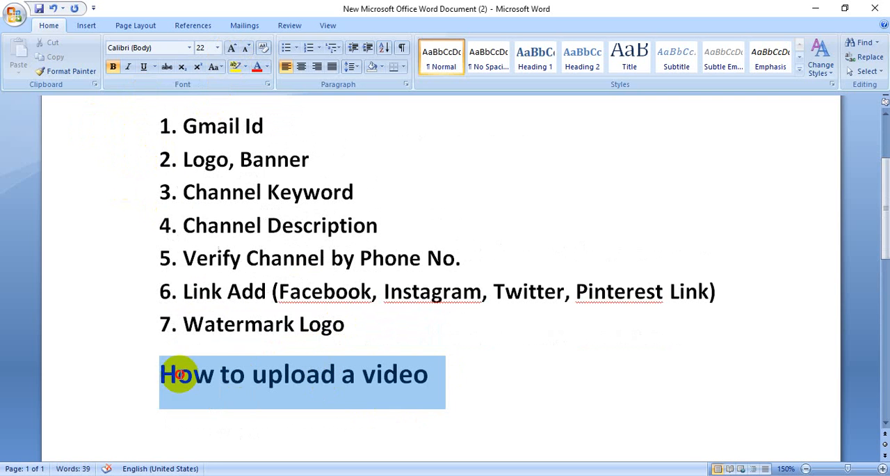
{"action": "left_click", "coordinate": [256, 70]}
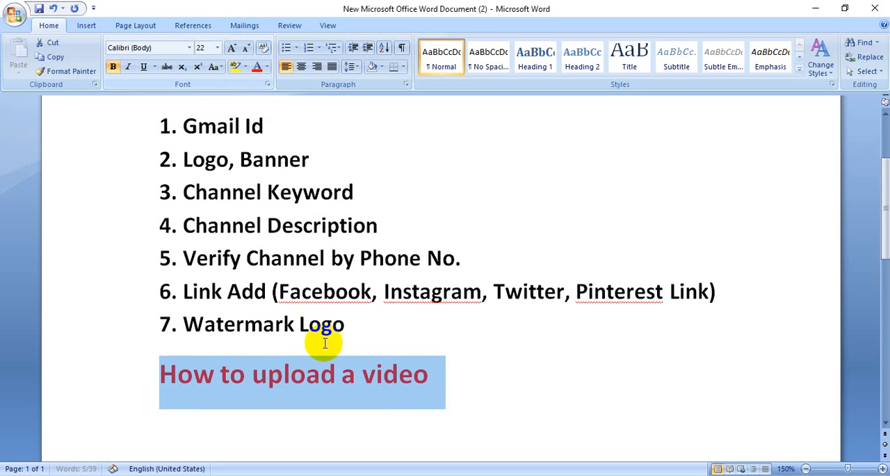
{"action": "left_click", "coordinate": [267, 67]}
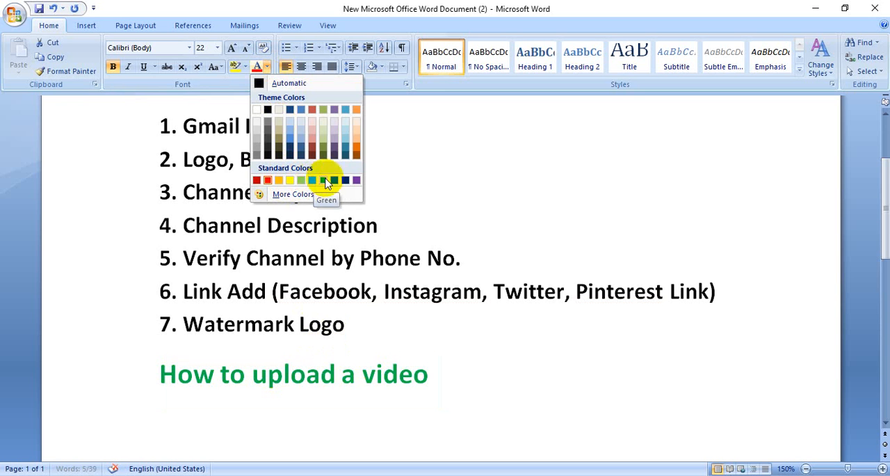
{"action": "left_click", "coordinate": [359, 147]}
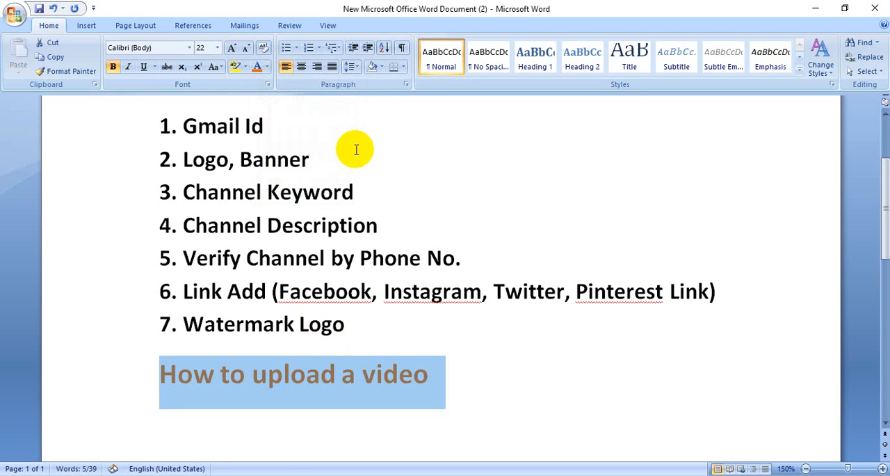
Step: Apply the same orange font color to the title "YouTube Channel Create & Optimization:"
{"action": "left_click", "coordinate": [322, 235]}
{"action": "scroll", "coordinate": [291, 183], "scroll_direction": "up", "scroll_amount": 2}
{"action": "left_click_drag", "start_coordinate": [537, 222], "coordinate": [142, 220]}
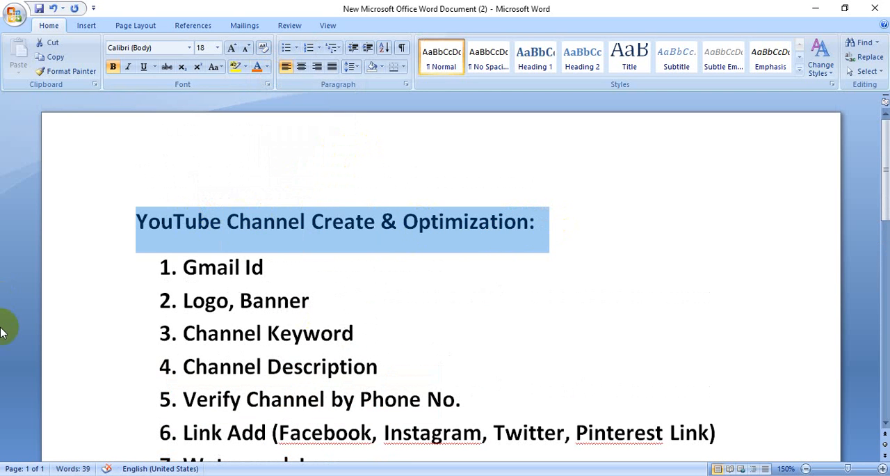
{"action": "left_click", "coordinate": [257, 66]}
{"action": "left_click", "coordinate": [284, 229]}
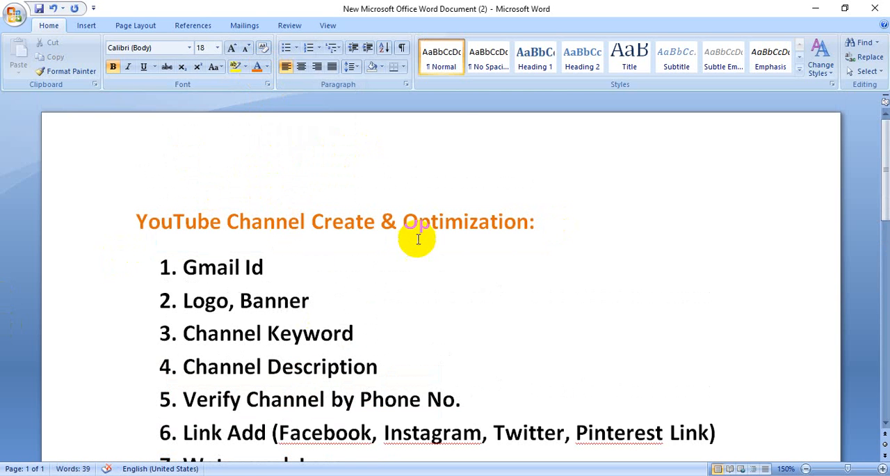
{"action": "scroll", "coordinate": [418, 237], "scroll_direction": "down", "scroll_amount": 2}
{"action": "scroll", "coordinate": [393, 227], "scroll_direction": "up", "scroll_amount": 1}
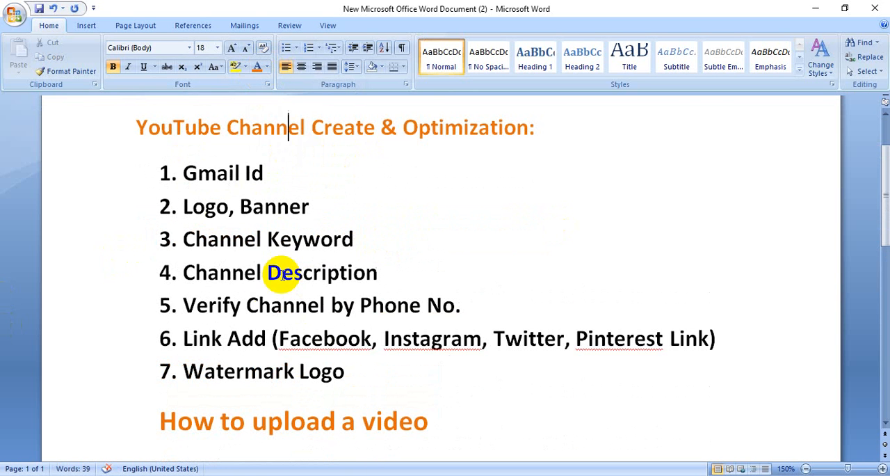
{"action": "left_click_drag", "start_coordinate": [324, 371], "coordinate": [210, 193]}
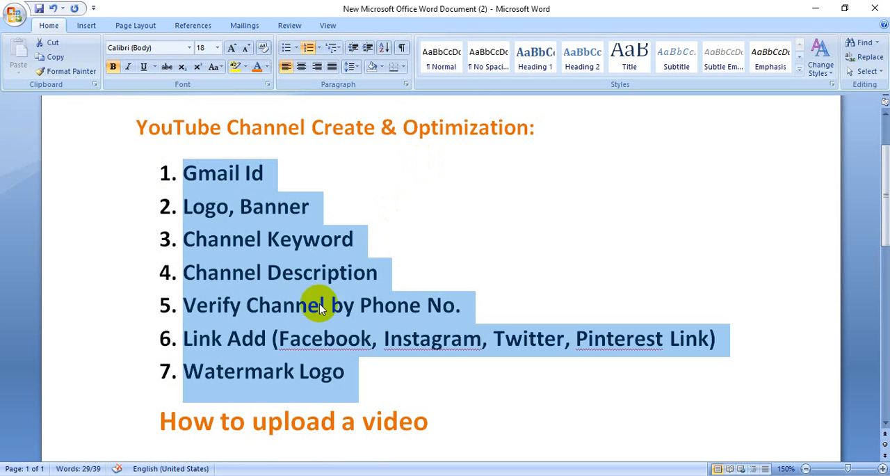
{"action": "left_click", "coordinate": [254, 337]}
Step: Start a numbered list under "How to upload a video" with the items "Titel" and "Description"
{"action": "scroll", "coordinate": [254, 338], "scroll_direction": "down", "scroll_amount": 3}
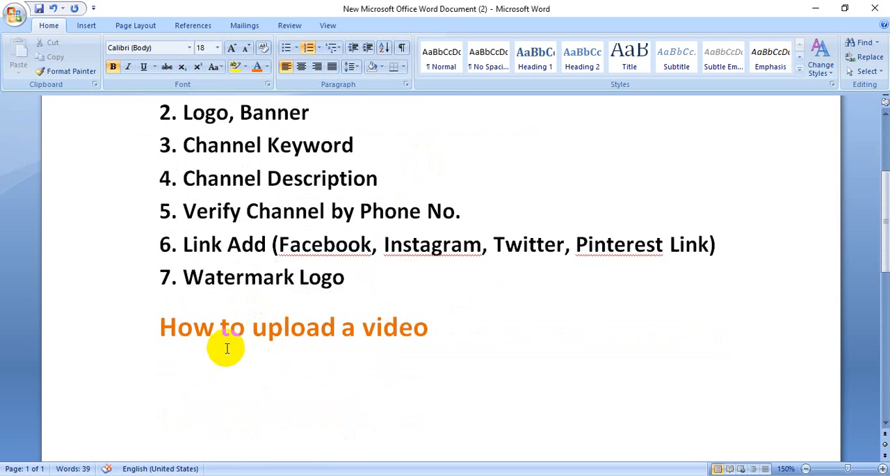
{"action": "left_click", "coordinate": [431, 331]}
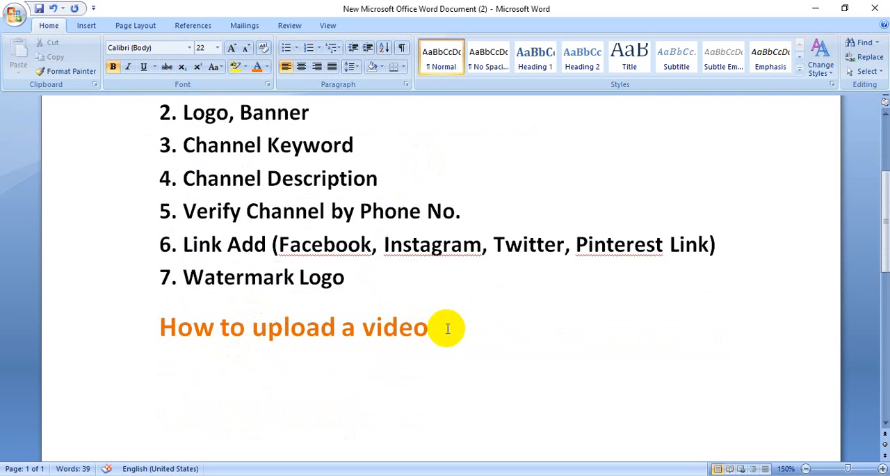
{"action": "key", "text": "Return"}
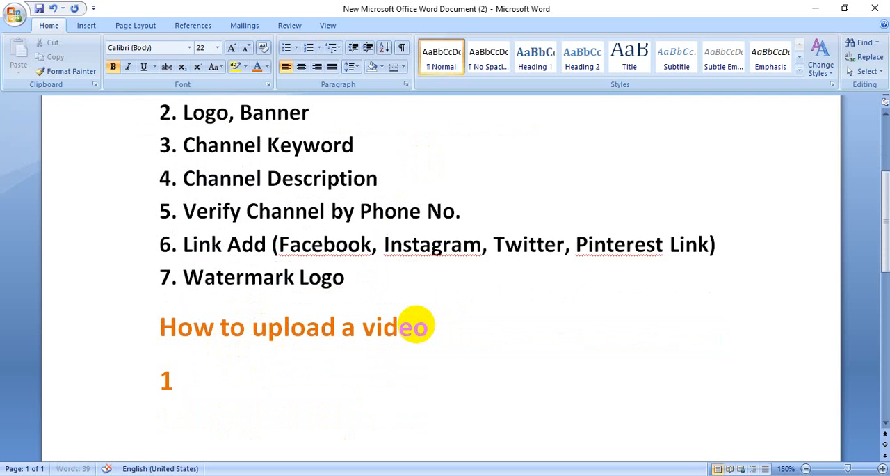
{"action": "type", "text": "1.Tittel"}
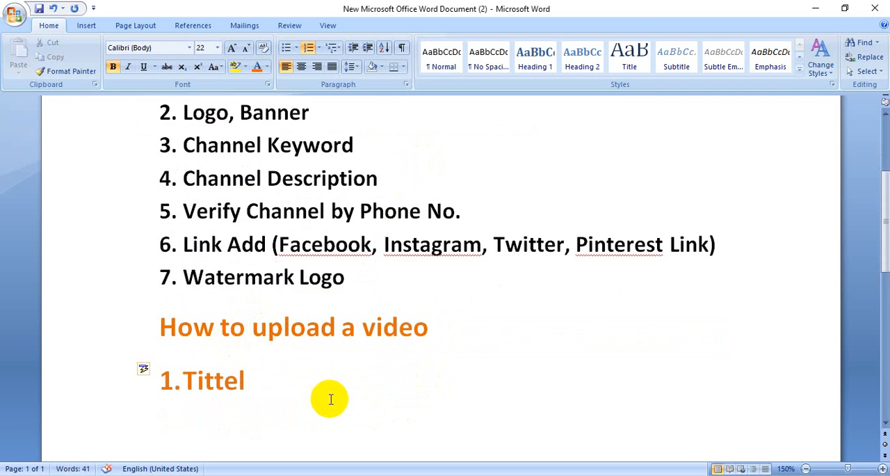
{"action": "key", "text": "Return"}
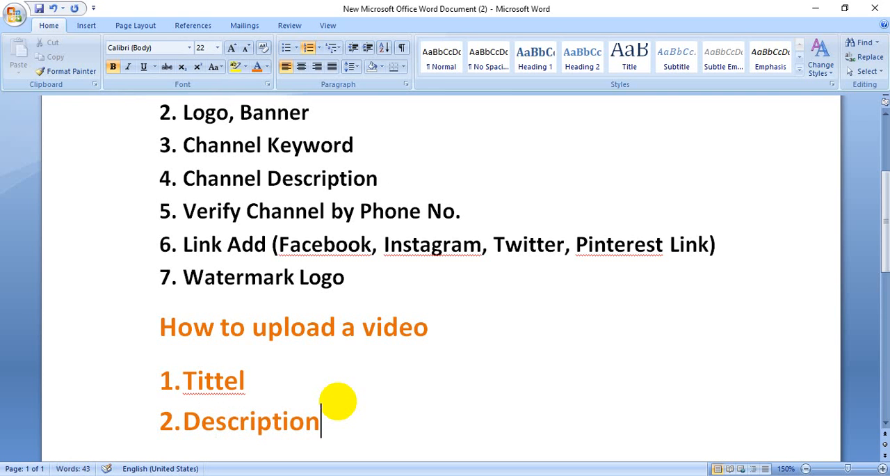
{"action": "left_click", "coordinate": [224, 381]}
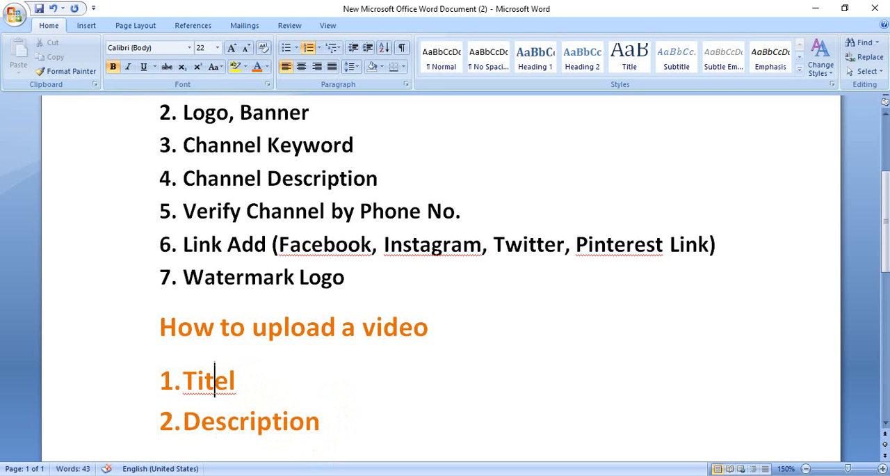
Step: Switch to the YouTube channel page in the Chrome browser
{"action": "left_click", "coordinate": [538, 434]}
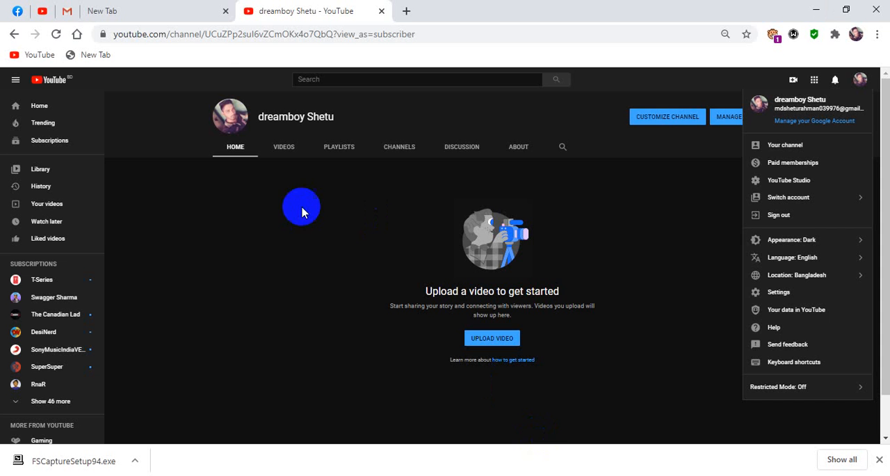
Step: Go to the YouTube home page and open the video "5 Home Exercises to Get Perfect Bruce Lee Six-Pack Abs"
{"action": "left_click", "coordinate": [109, 8]}
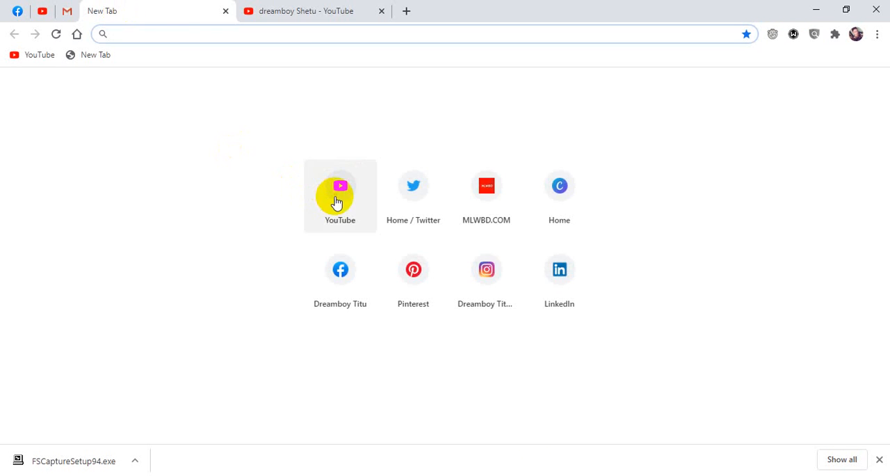
{"action": "left_click", "coordinate": [287, 11]}
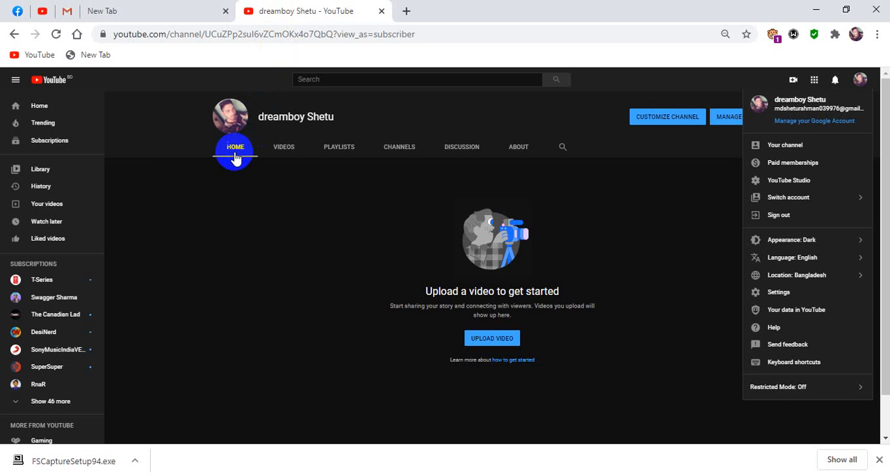
{"action": "left_click", "coordinate": [60, 81]}
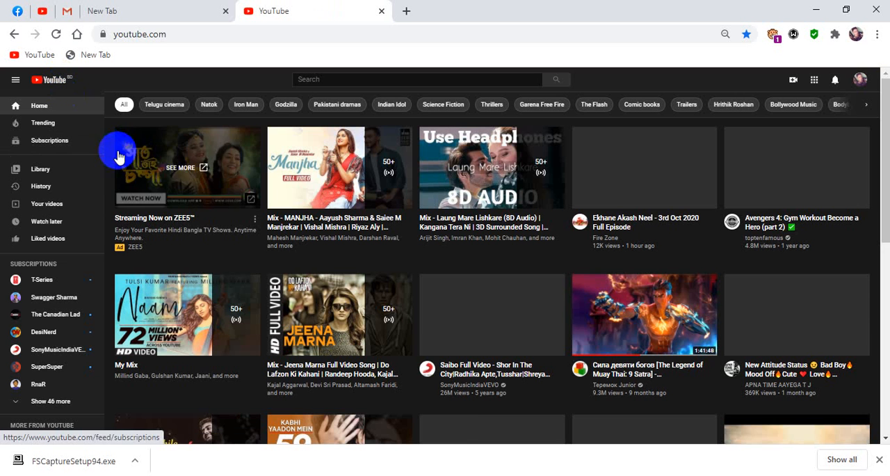
{"action": "left_click", "coordinate": [158, 148]}
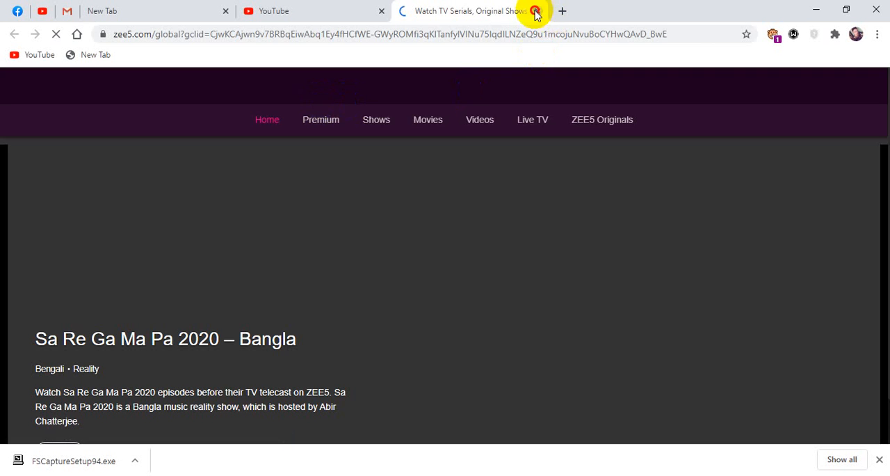
{"action": "left_click", "coordinate": [537, 12]}
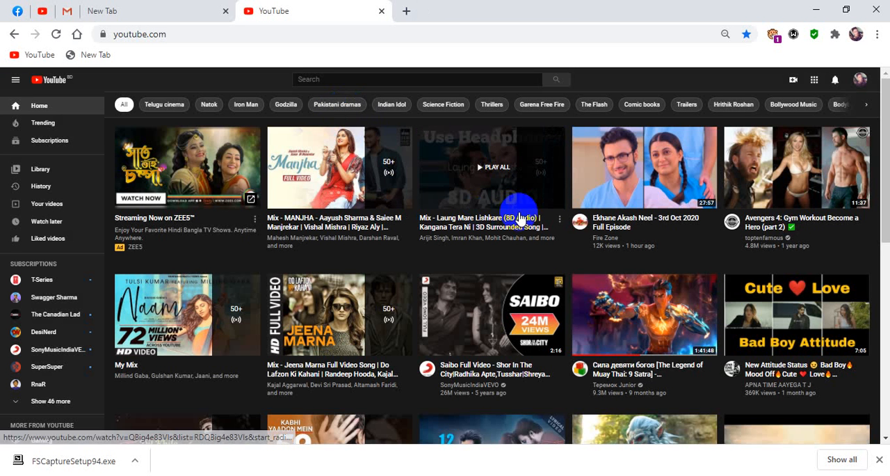
{"action": "scroll", "coordinate": [518, 221], "scroll_direction": "down", "scroll_amount": 3}
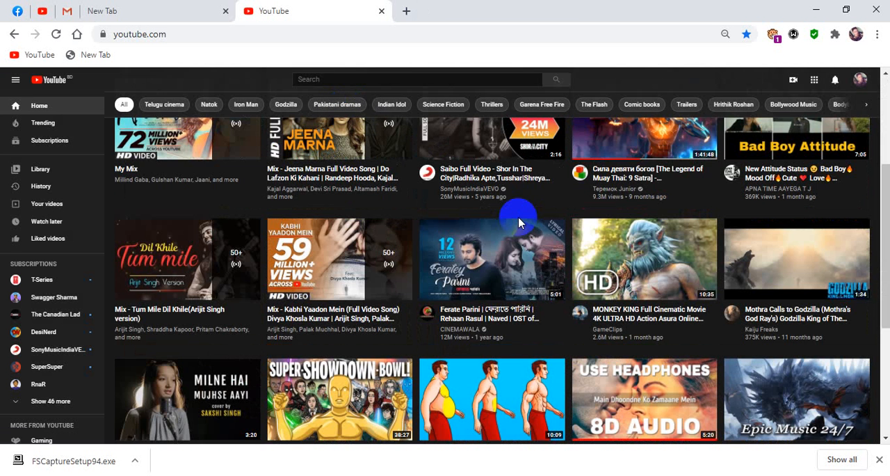
{"action": "scroll", "coordinate": [518, 221], "scroll_direction": "down", "scroll_amount": 2}
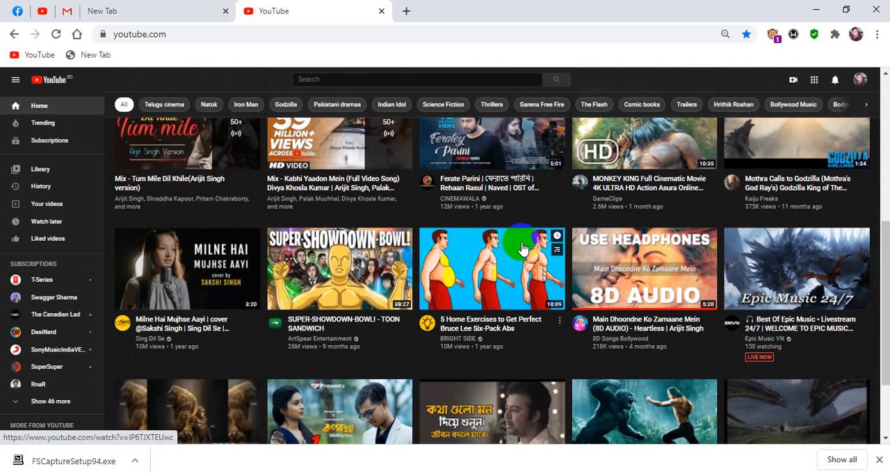
{"action": "left_click", "coordinate": [522, 249]}
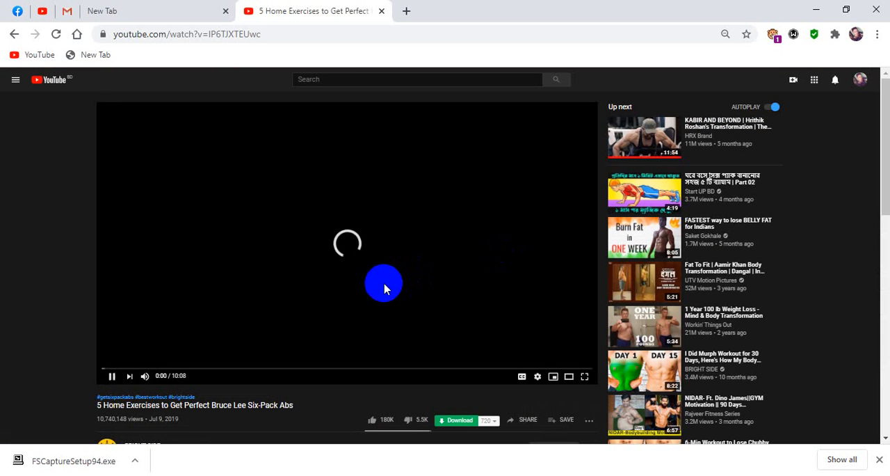
Step: Examine the video's title and the details line beneath it
{"action": "scroll", "coordinate": [306, 342], "scroll_direction": "down", "scroll_amount": 3}
{"action": "scroll", "coordinate": [295, 225], "scroll_direction": "up", "scroll_amount": 3}
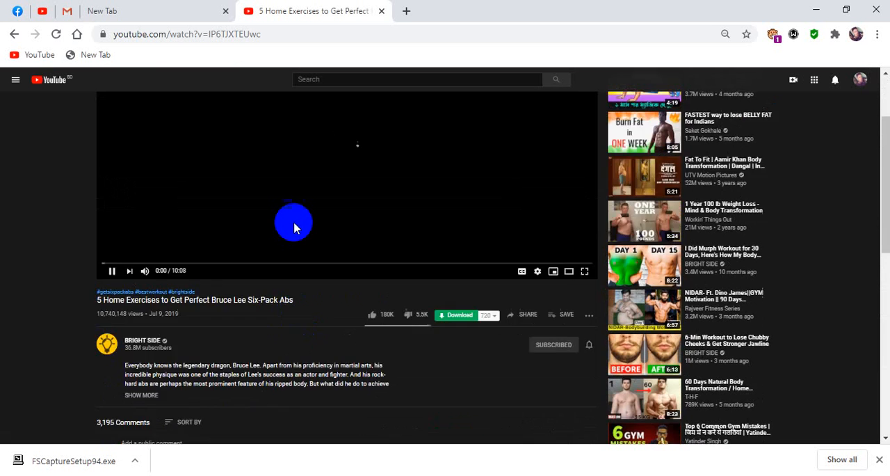
{"action": "scroll", "coordinate": [299, 258], "scroll_direction": "down", "scroll_amount": 3}
{"action": "left_click_drag", "start_coordinate": [301, 215], "coordinate": [101, 220]}
{"action": "triple_click", "coordinate": [116, 226]}
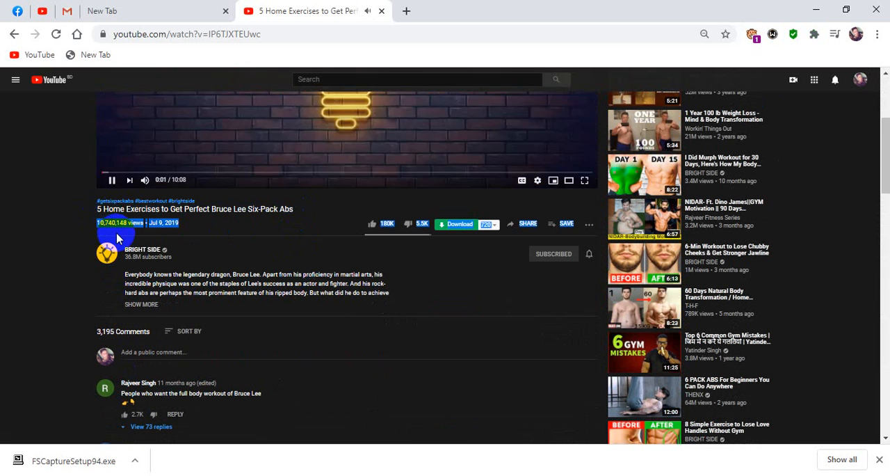
Step: Expand the video's full description and read through its links, timestamps, hashtags and summary
{"action": "left_click", "coordinate": [149, 306]}
{"action": "scroll", "coordinate": [174, 295], "scroll_direction": "down", "scroll_amount": 3}
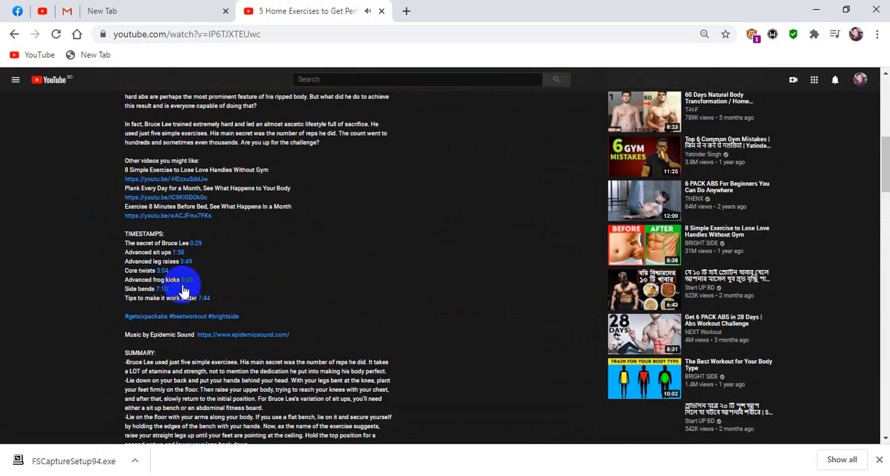
{"action": "scroll", "coordinate": [174, 209], "scroll_direction": "up", "scroll_amount": 3}
{"action": "scroll", "coordinate": [132, 218], "scroll_direction": "down", "scroll_amount": 1}
{"action": "left_click_drag", "start_coordinate": [123, 213], "coordinate": [282, 355]}
{"action": "left_click", "coordinate": [287, 333]}
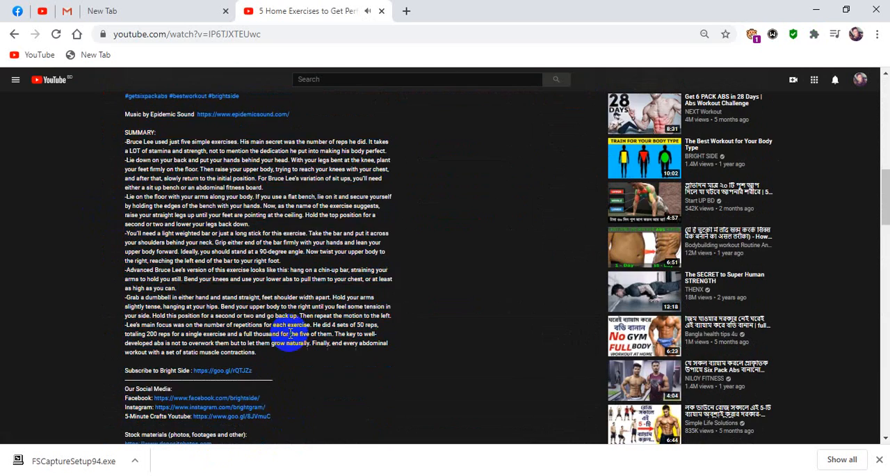
{"action": "scroll", "coordinate": [288, 339], "scroll_direction": "down", "scroll_amount": 3}
{"action": "scroll", "coordinate": [289, 337], "scroll_direction": "up", "scroll_amount": 5}
{"action": "scroll", "coordinate": [289, 339], "scroll_direction": "up", "scroll_amount": 10}
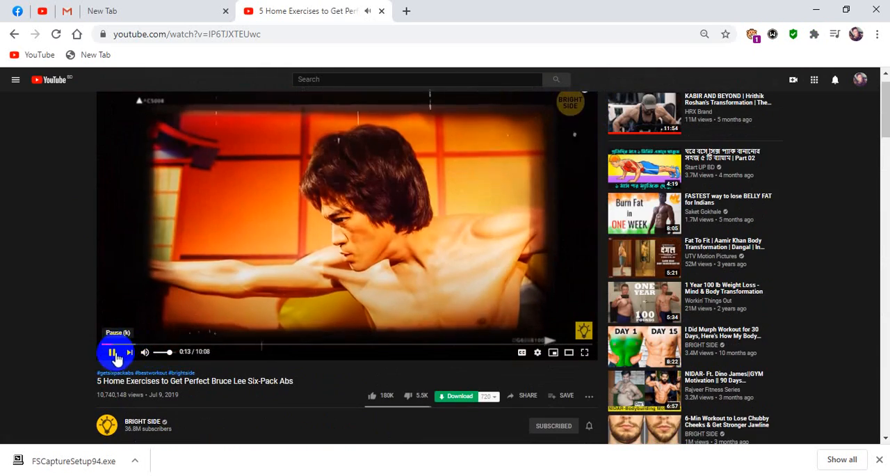
Step: Pause the video and look over the suggested videos alongside its description
{"action": "left_click", "coordinate": [112, 352]}
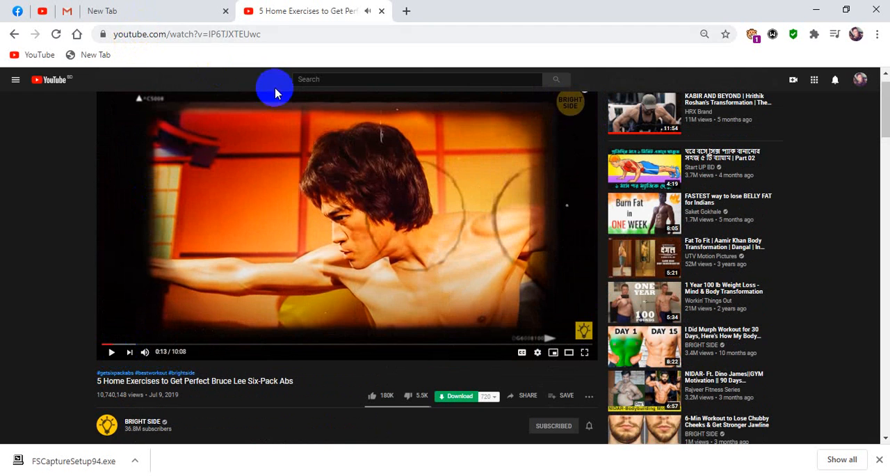
{"action": "mouse_move", "coordinate": [644, 192]}
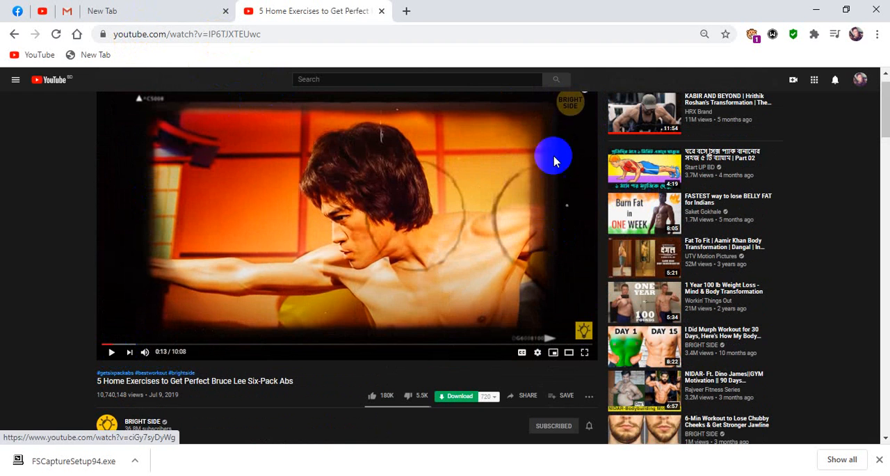
{"action": "scroll", "coordinate": [547, 243], "scroll_direction": "down", "scroll_amount": 5}
{"action": "scroll", "coordinate": [622, 359], "scroll_direction": "down", "scroll_amount": 5}
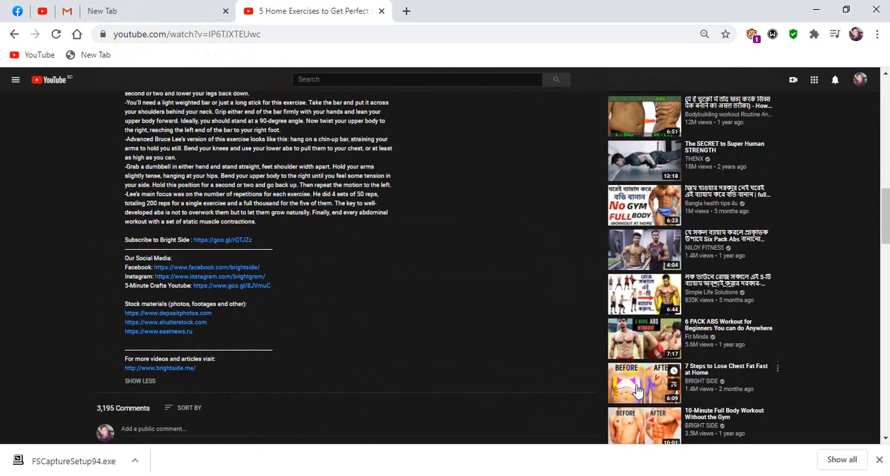
{"action": "scroll", "coordinate": [523, 327], "scroll_direction": "up", "scroll_amount": 6}
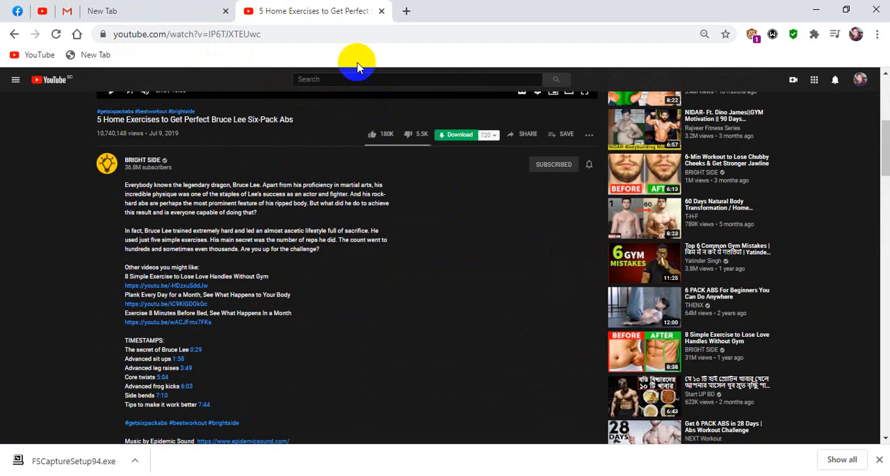
Step: Switch to the Word document and add "Tag" as the third item under "How to upload a video"
{"action": "left_click", "coordinate": [668, 475]}
{"action": "scroll", "coordinate": [278, 406], "scroll_direction": "down", "scroll_amount": 3}
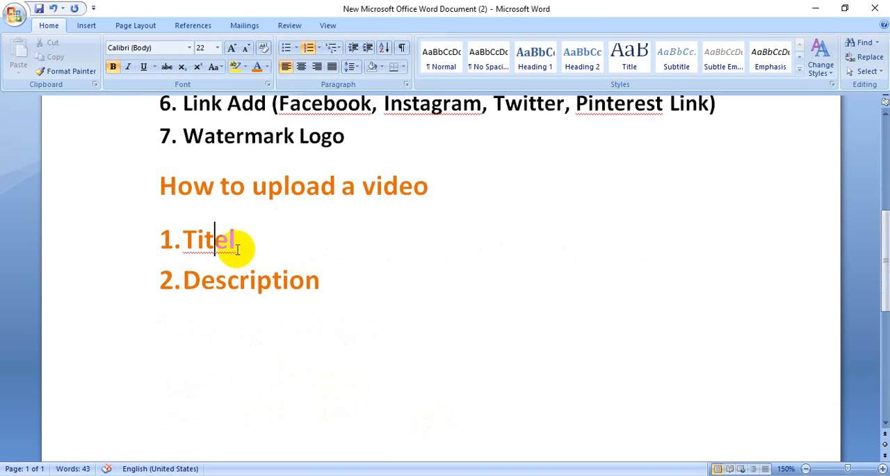
{"action": "left_click", "coordinate": [330, 287]}
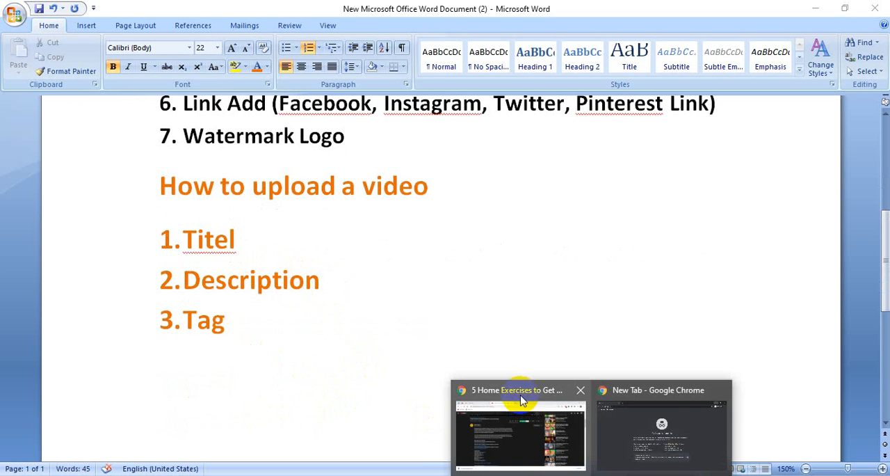
Step: Switch to YouTube in Chrome, search for "hp laptop" and look over the results
{"action": "left_click", "coordinate": [520, 398]}
{"action": "scroll", "coordinate": [364, 178], "scroll_direction": "up", "scroll_amount": 4}
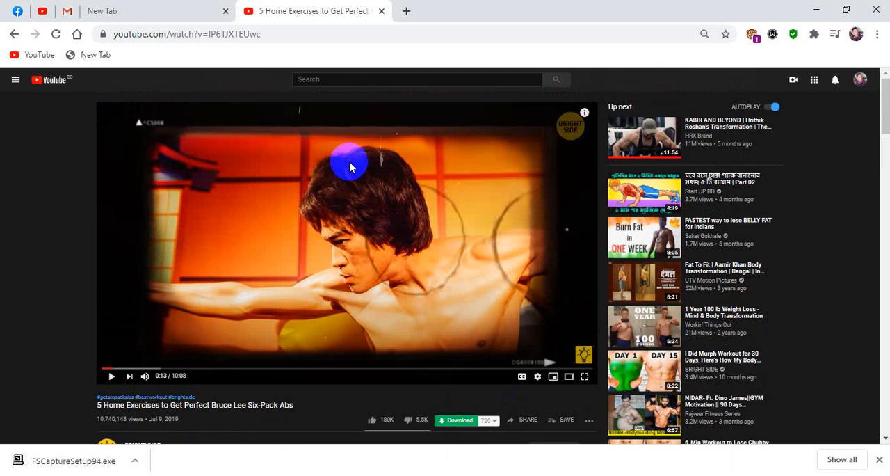
{"action": "left_click", "coordinate": [348, 82]}
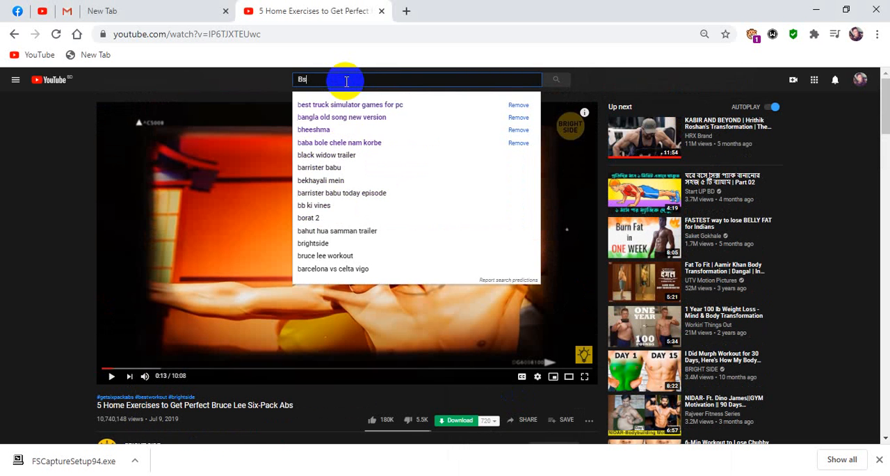
{"action": "key", "text": "BackSpace"}
{"action": "key", "text": "BackSpace"}
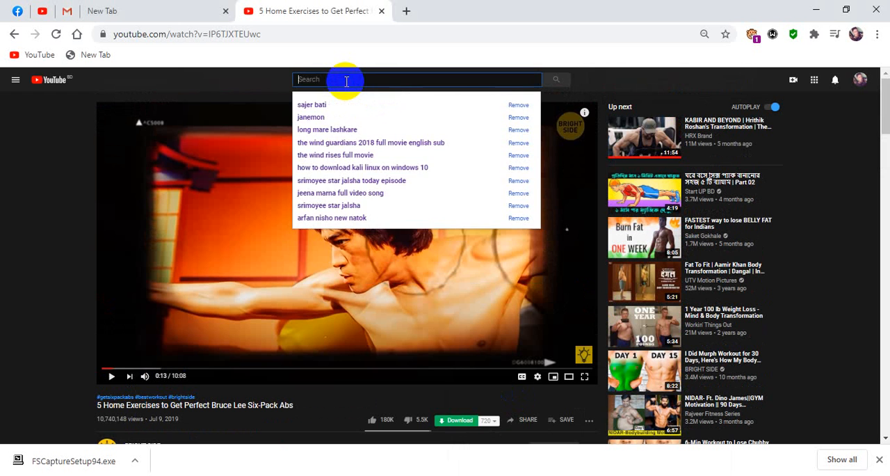
{"action": "type", "text": "HP "}
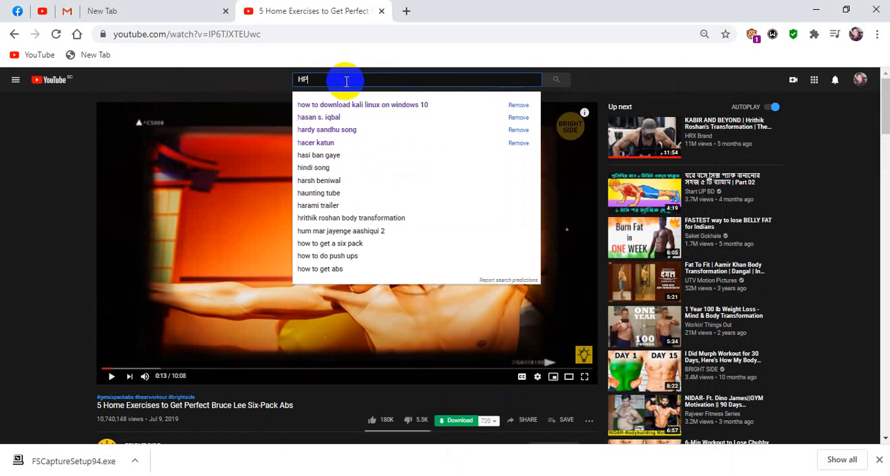
{"action": "type", "text": "Laptop"}
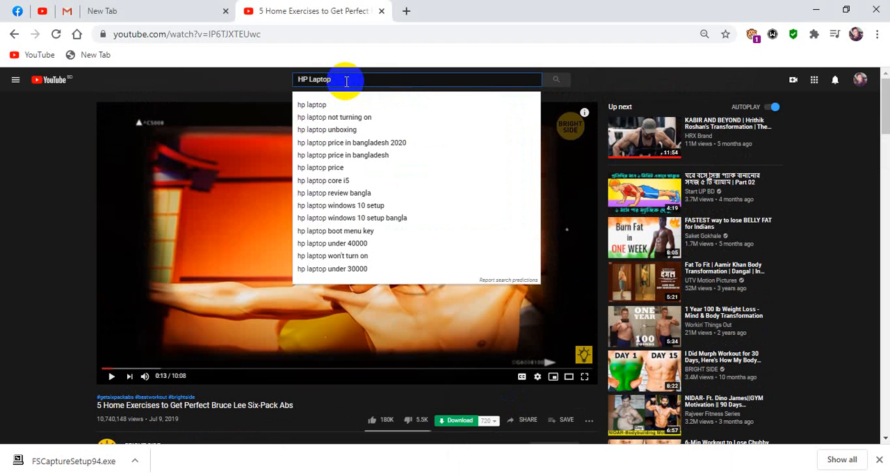
{"action": "left_click", "coordinate": [313, 105]}
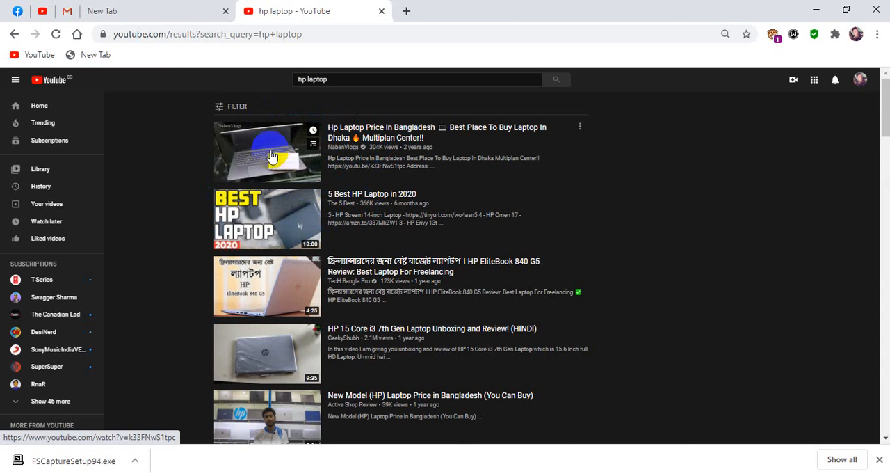
{"action": "scroll", "coordinate": [341, 332], "scroll_direction": "down", "scroll_amount": 4}
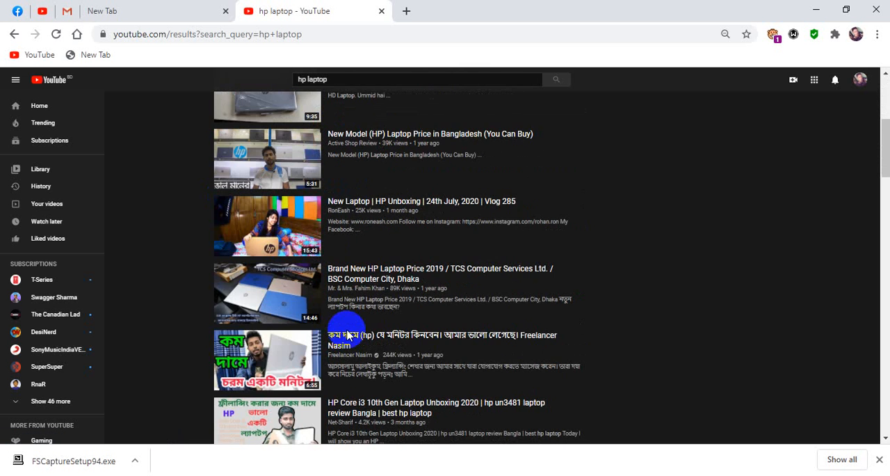
{"action": "scroll", "coordinate": [342, 333], "scroll_direction": "up", "scroll_amount": 4}
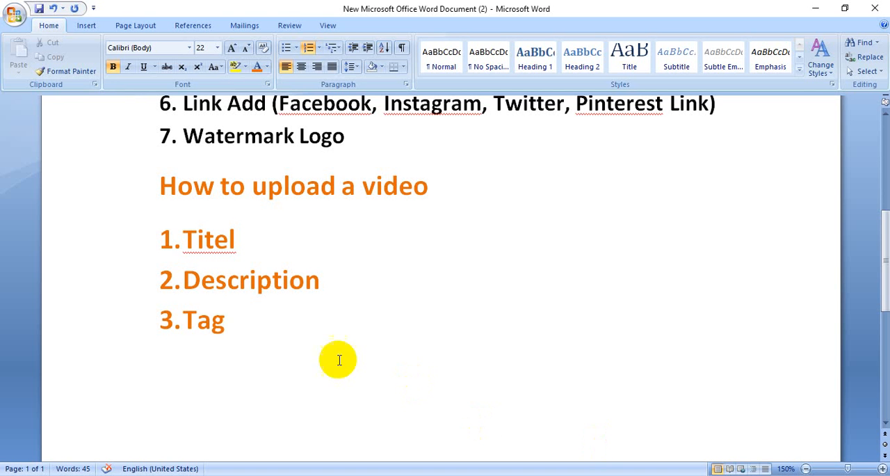
Step: Switch to the Word document and correct the misspelled first item under "How to upload a video" to "Title"
{"action": "left_click_drag", "start_coordinate": [228, 281], "coordinate": [248, 281]}
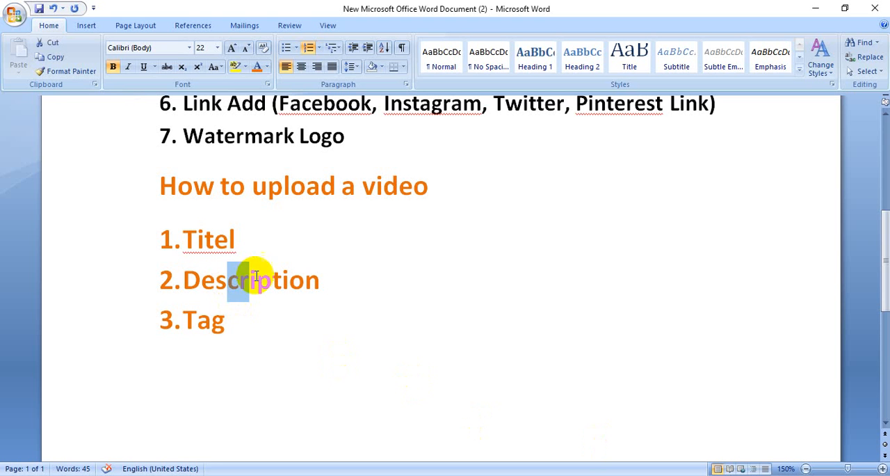
{"action": "right_click", "coordinate": [209, 240]}
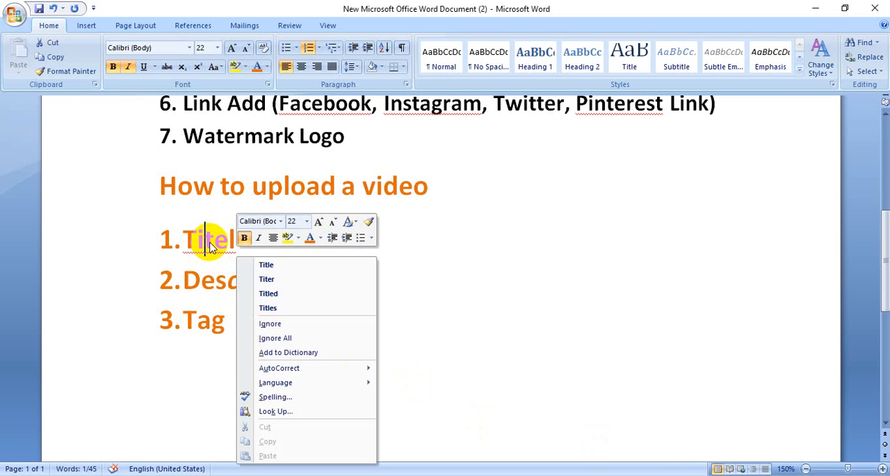
{"action": "left_click", "coordinate": [256, 265]}
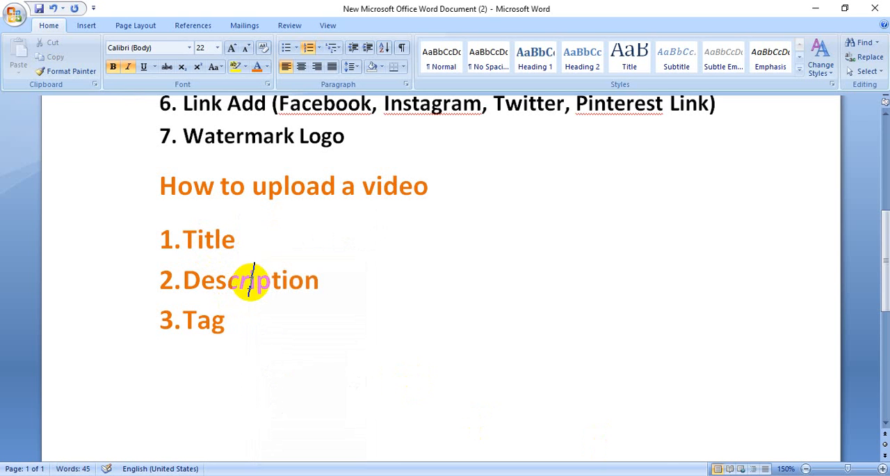
Step: Remove the italics from the letters "cr" in "Description" and add "Thumbnail" as the fourth list item
{"action": "left_click_drag", "start_coordinate": [282, 283], "coordinate": [231, 282]}
{"action": "left_click", "coordinate": [246, 283]}
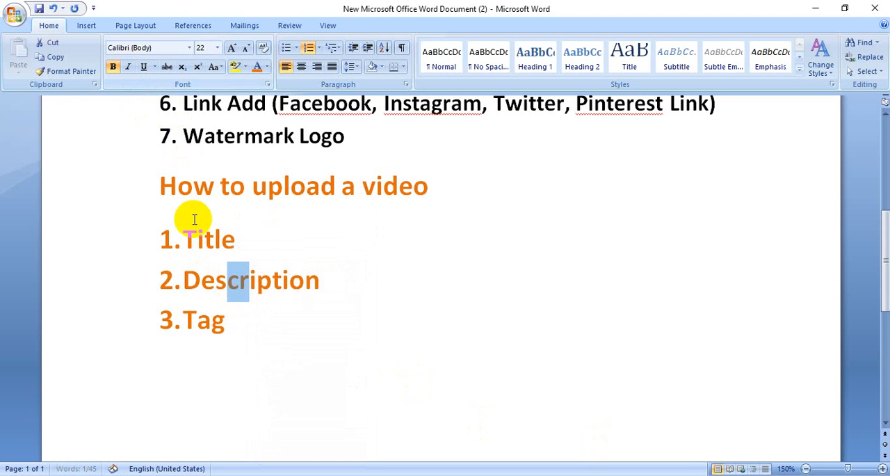
{"action": "left_click", "coordinate": [235, 327]}
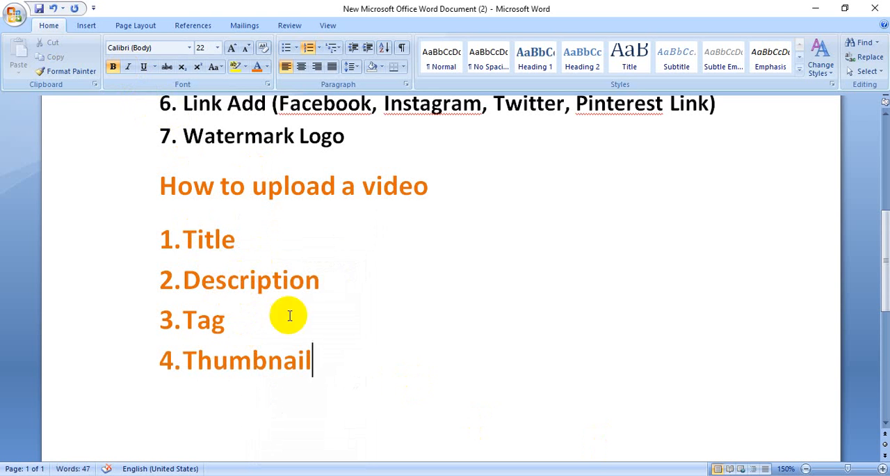
Step: Switch to YouTube in Chrome and examine the thumbnails and titles in the "hp laptop" search results
{"action": "mouse_move", "coordinate": [562, 450]}
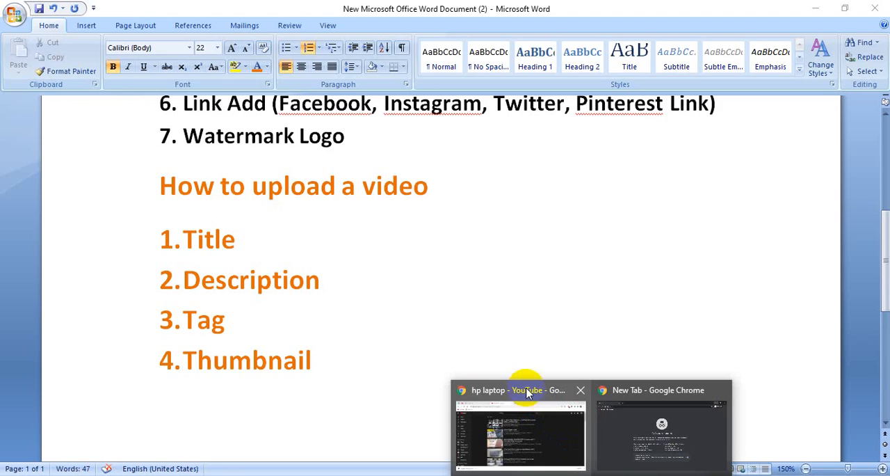
{"action": "left_click", "coordinate": [527, 377]}
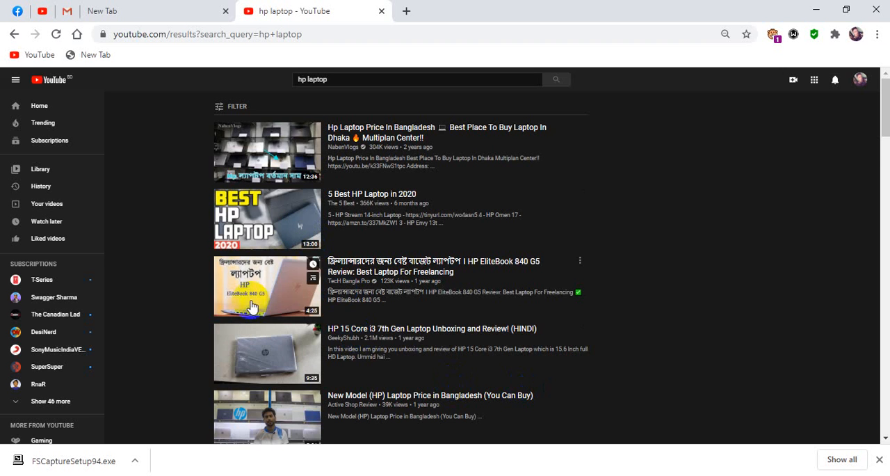
{"action": "scroll", "coordinate": [334, 317], "scroll_direction": "down", "scroll_amount": 2}
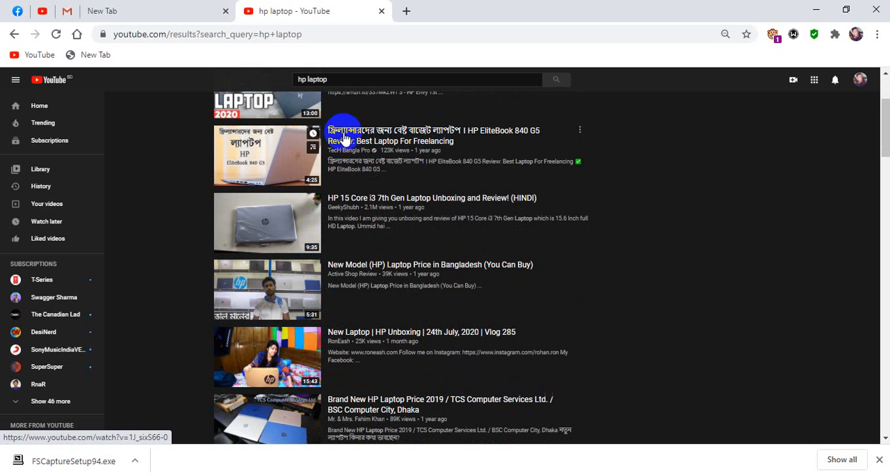
Step: Switch to the Word document and give the four list items under "How to upload a video" non-bold, Automatic-coloured text at size 20
{"action": "scroll", "coordinate": [322, 150], "scroll_direction": "down", "scroll_amount": 2}
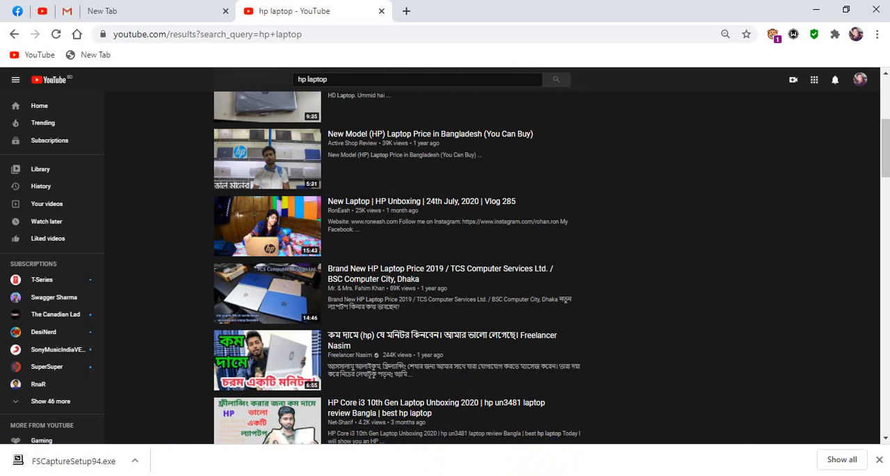
{"action": "left_click", "coordinate": [563, 475]}
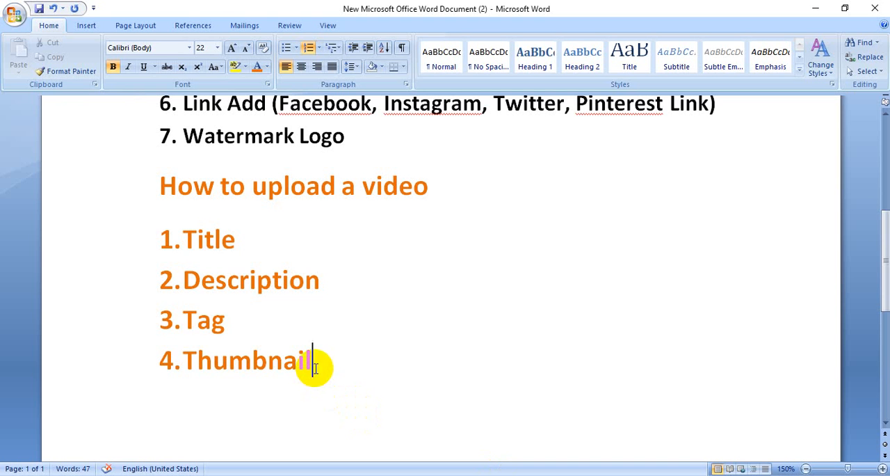
{"action": "left_click_drag", "start_coordinate": [320, 371], "coordinate": [175, 240]}
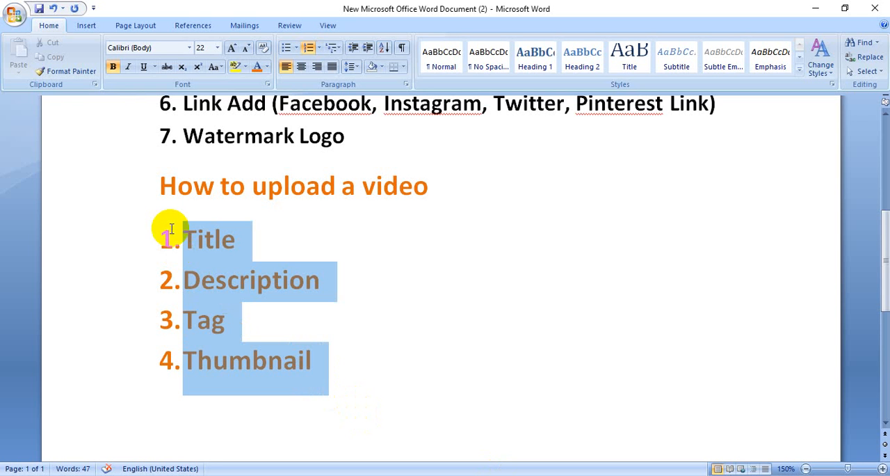
{"action": "left_click", "coordinate": [114, 67]}
{"action": "left_click", "coordinate": [269, 67]}
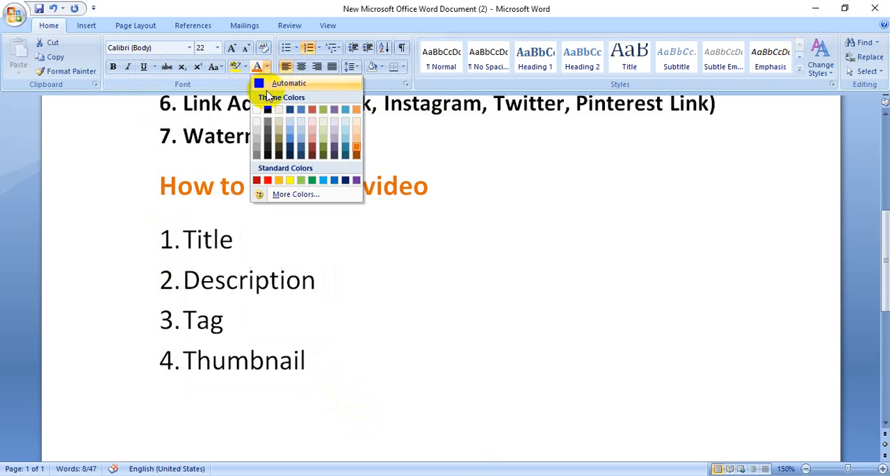
{"action": "left_click", "coordinate": [260, 84]}
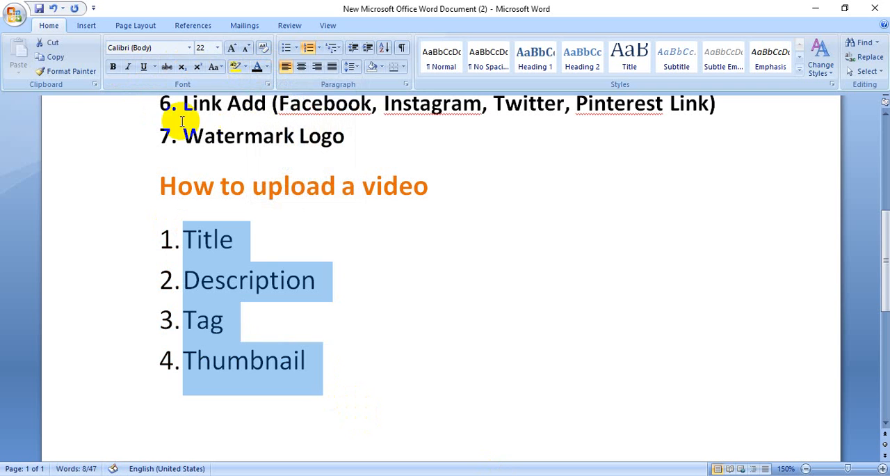
{"action": "left_click", "coordinate": [243, 47]}
{"action": "left_click", "coordinate": [298, 340]}
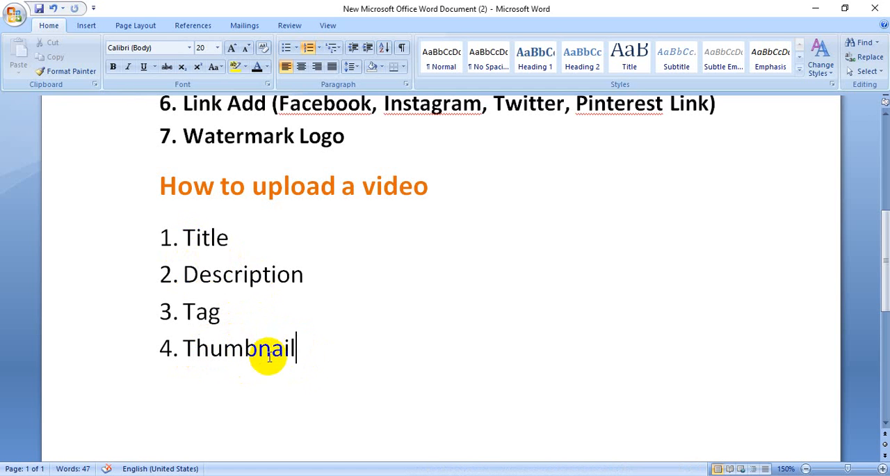
Step: Append "(On Page SEO)" to the heading "How to upload a video" and save the document
{"action": "left_click_drag", "start_coordinate": [296, 350], "coordinate": [190, 254]}
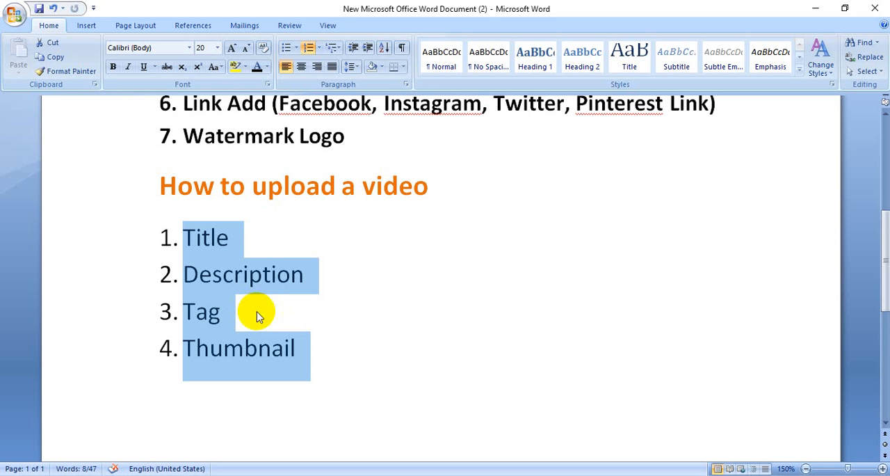
{"action": "left_click", "coordinate": [294, 372]}
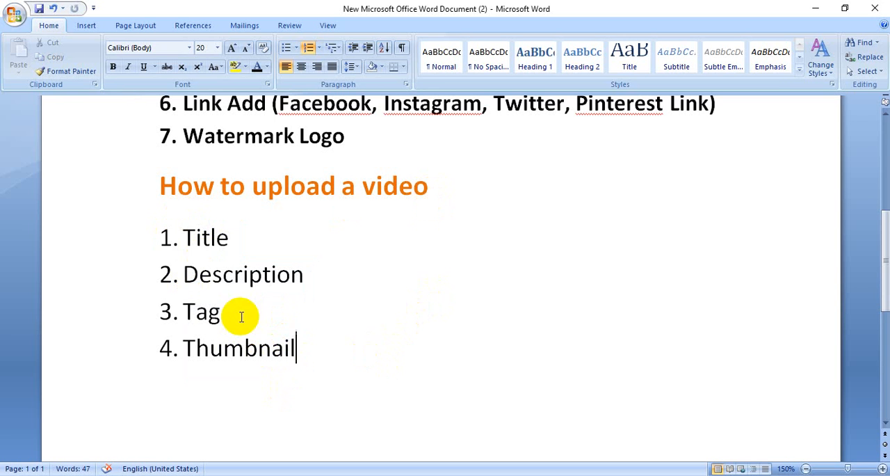
{"action": "left_click", "coordinate": [446, 197]}
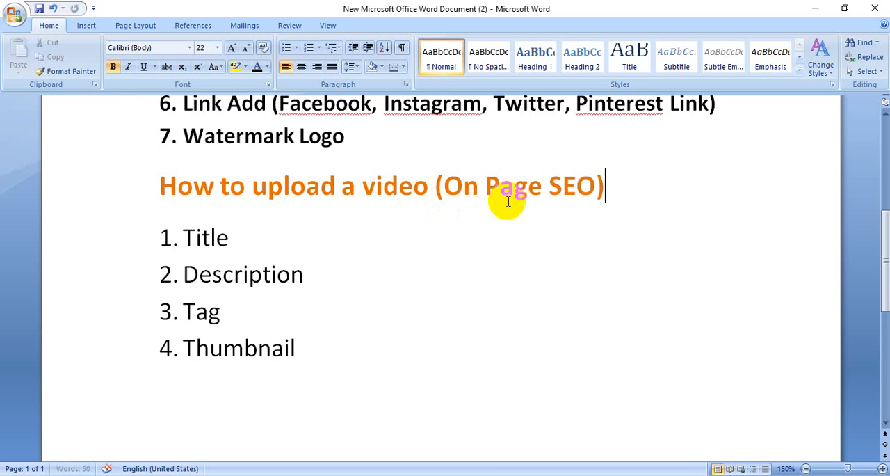
{"action": "scroll", "coordinate": [556, 219], "scroll_direction": "up", "scroll_amount": 1}
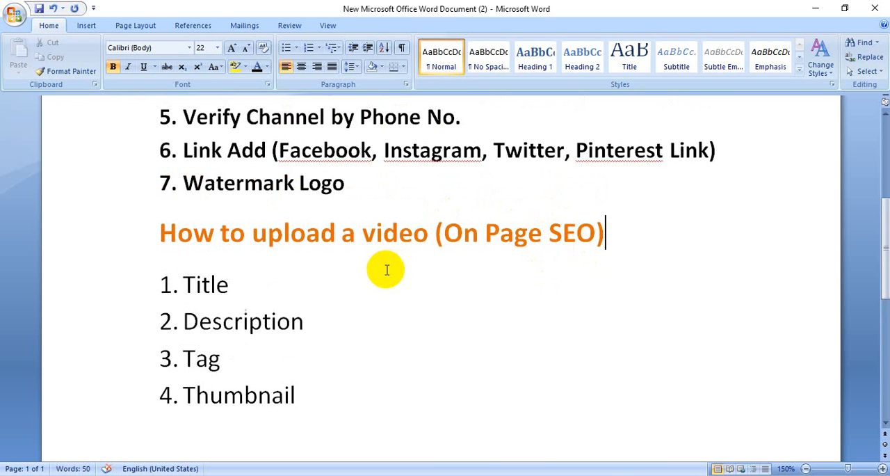
{"action": "key", "text": "ctrl+s"}
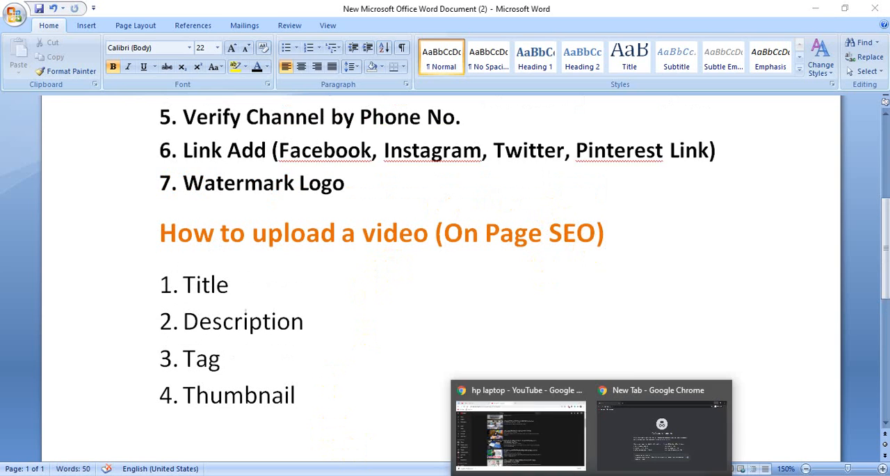
Step: Switch to the incognito Chrome window and load the YouTube home page
{"action": "left_click", "coordinate": [518, 403]}
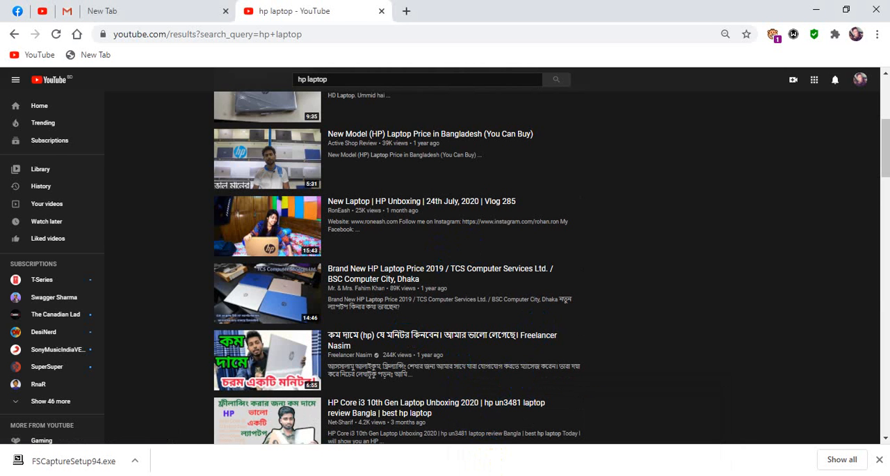
{"action": "left_click", "coordinate": [592, 475]}
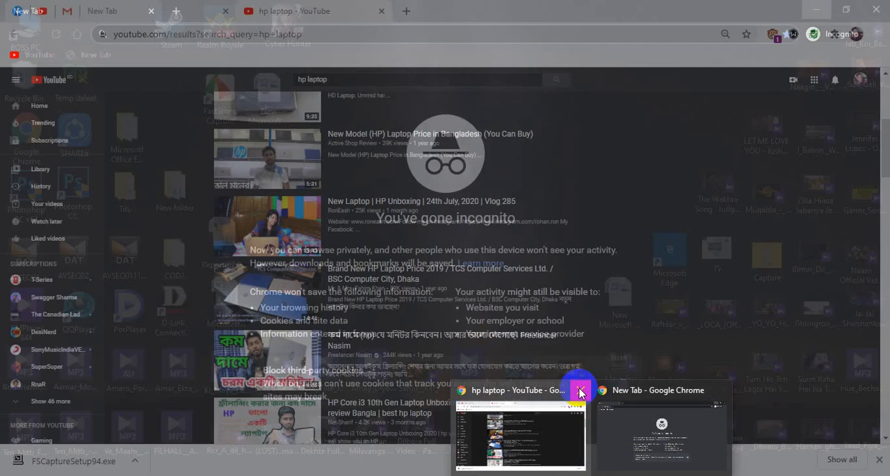
{"action": "left_click", "coordinate": [518, 390]}
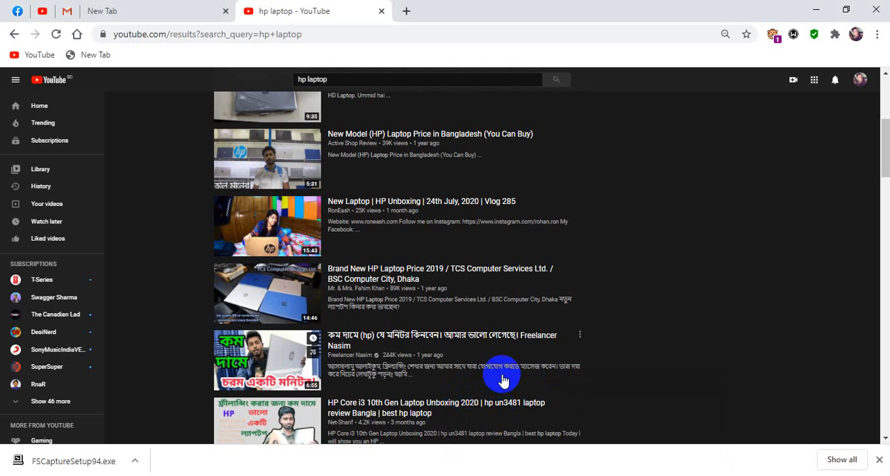
{"action": "left_click", "coordinate": [591, 475]}
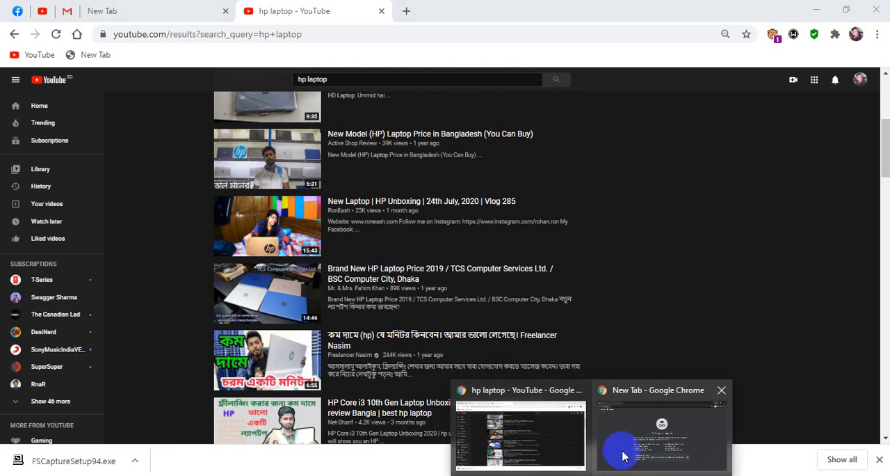
{"action": "left_click", "coordinate": [624, 455]}
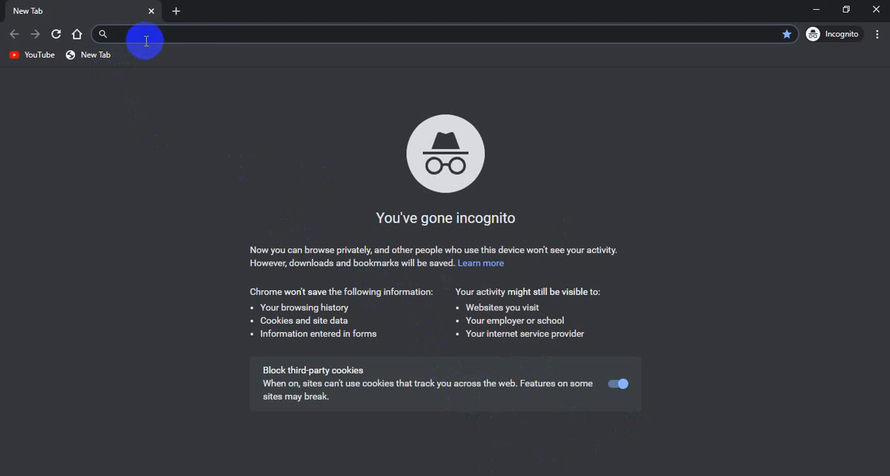
{"action": "left_click", "coordinate": [43, 55]}
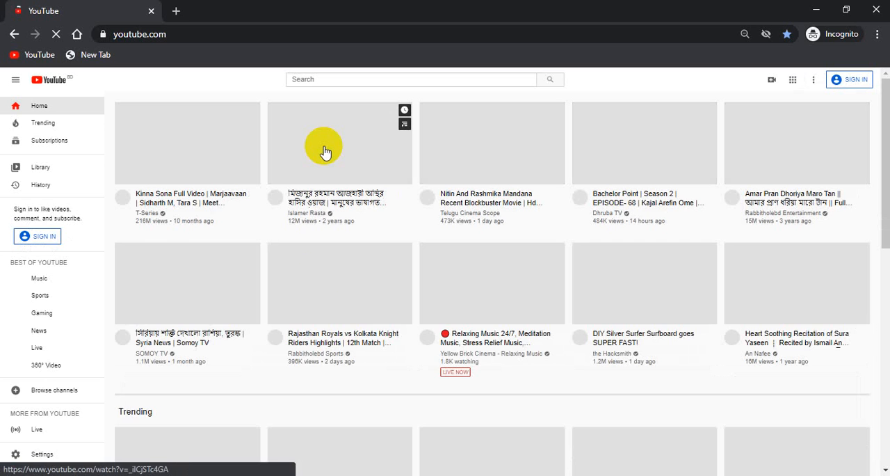
Step: View the signed-in account's options in the "hp laptop" Chrome window, then return to the incognito YouTube window
{"action": "left_click", "coordinate": [592, 475]}
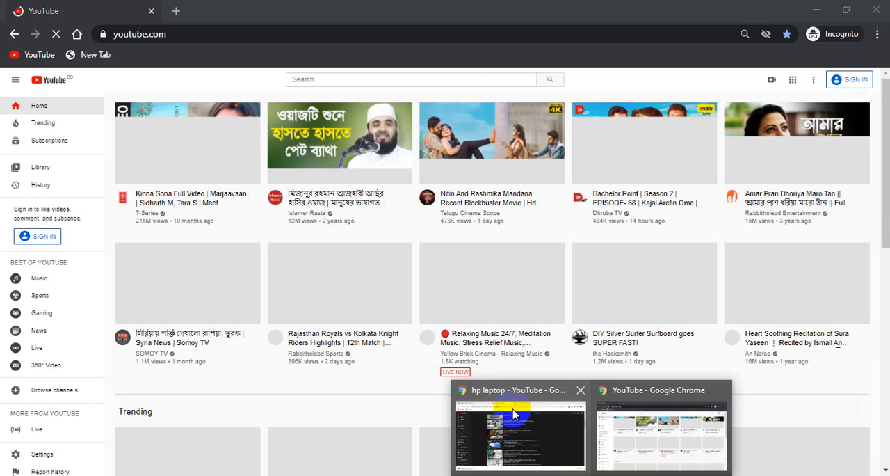
{"action": "left_click", "coordinate": [514, 415]}
{"action": "scroll", "coordinate": [237, 167], "scroll_direction": "up", "scroll_amount": 4}
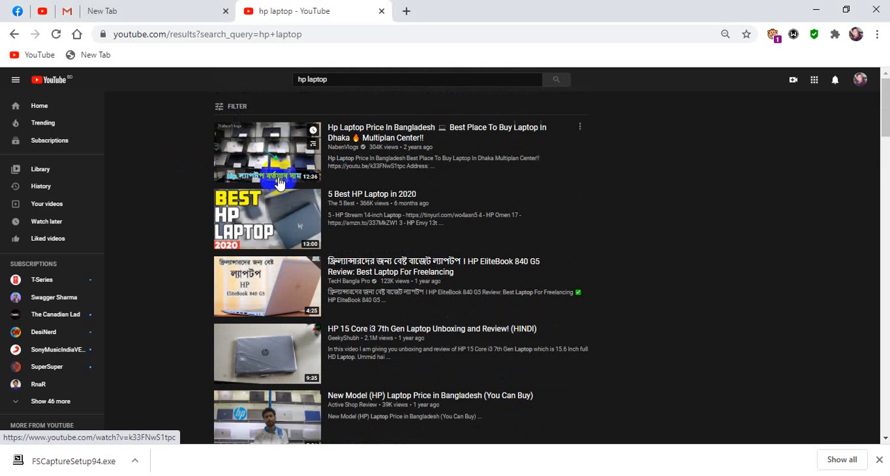
{"action": "left_click", "coordinate": [860, 79]}
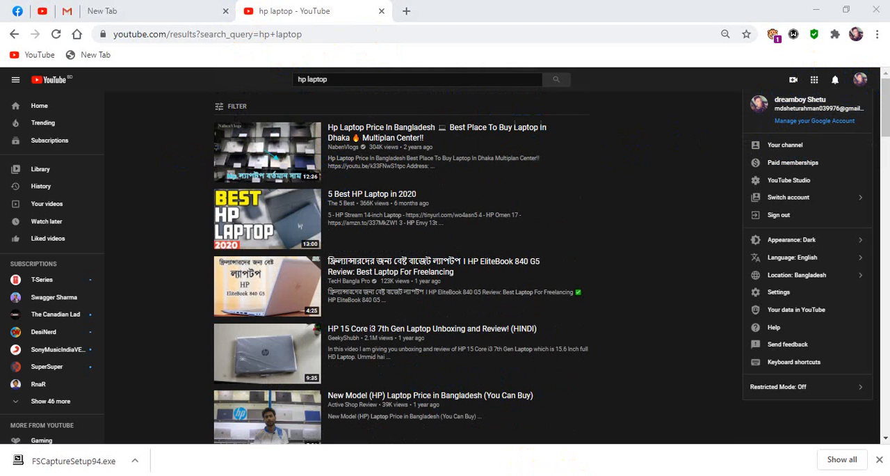
{"action": "left_click", "coordinate": [612, 447]}
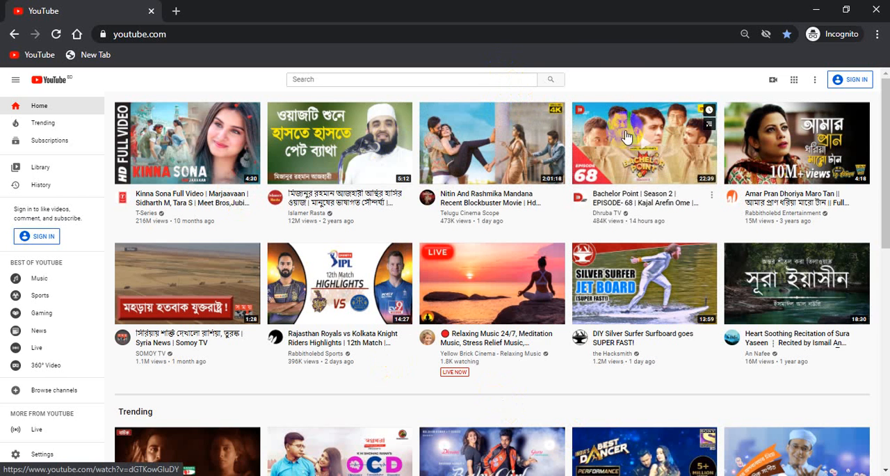
Step: Start signing in to YouTube and submit the Google account's e-mail username
{"action": "left_click", "coordinate": [853, 82]}
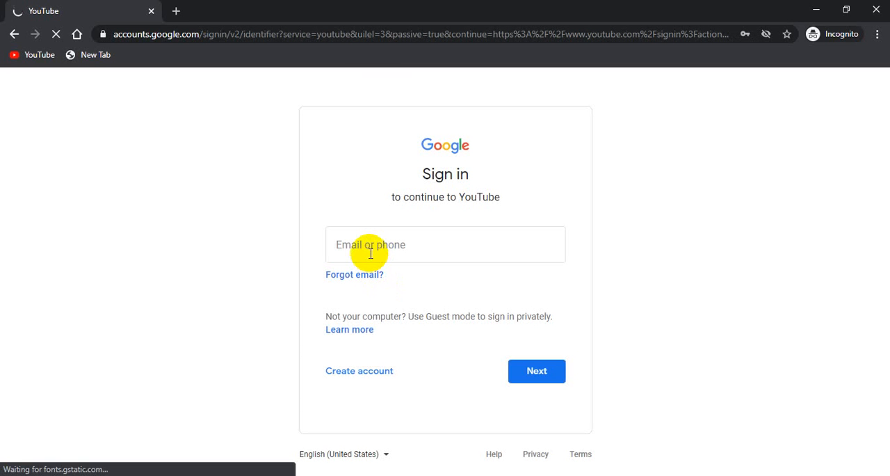
{"action": "left_click", "coordinate": [373, 248]}
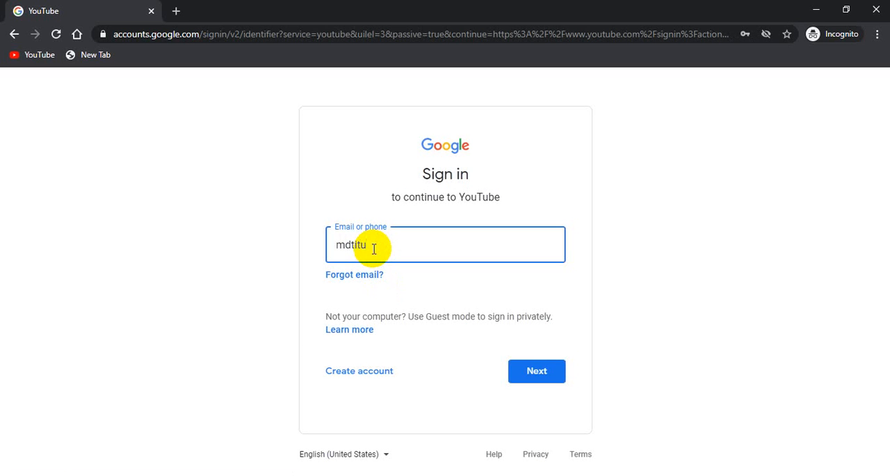
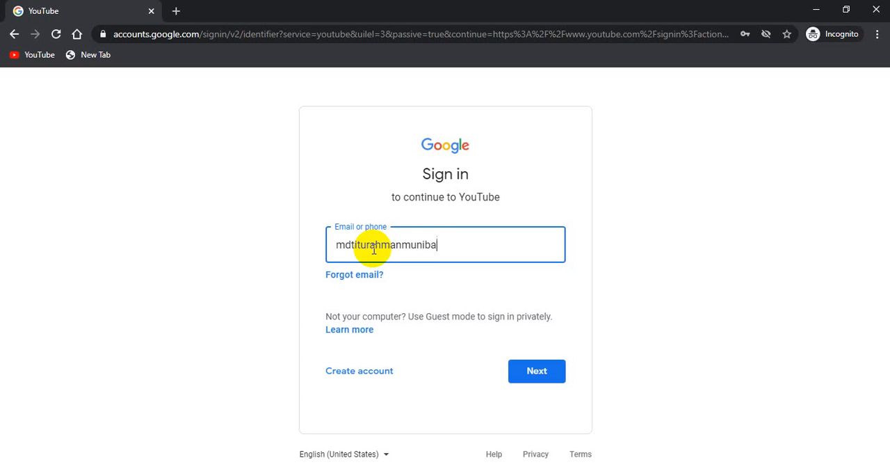
{"action": "left_click", "coordinate": [530, 376]}
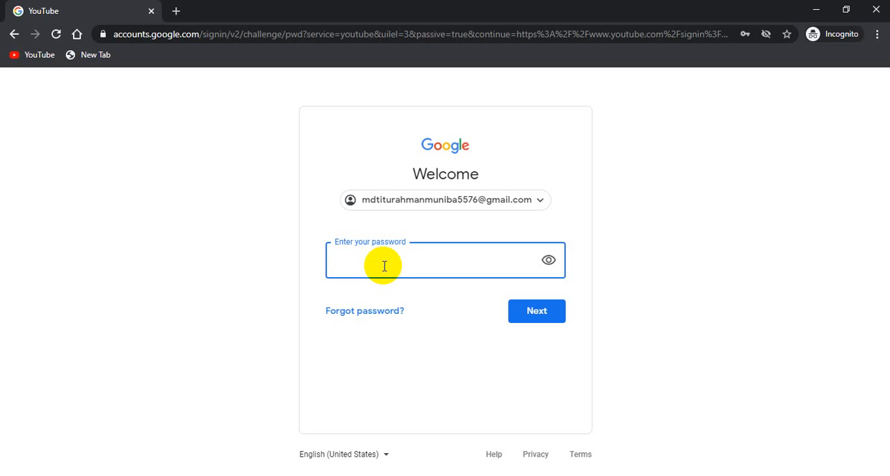
Step: Try to sign in by entering and submitting the Google account password
{"action": "type", "text": "••••••••••"}
{"action": "key", "text": "Return"}
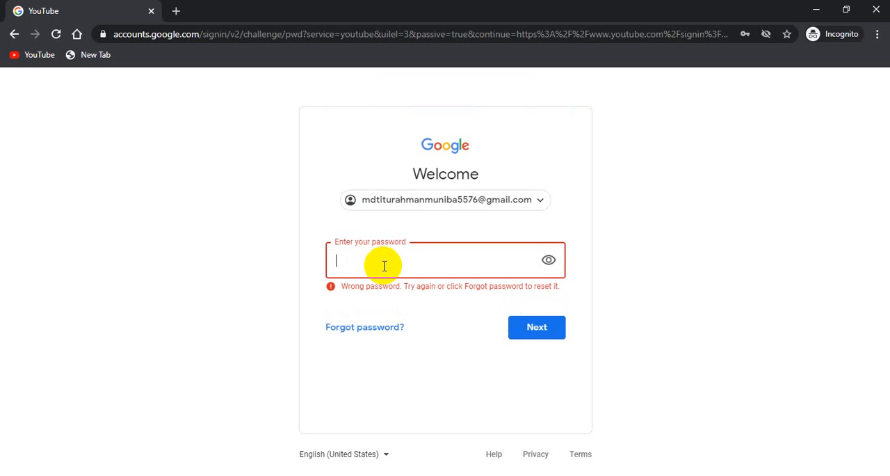
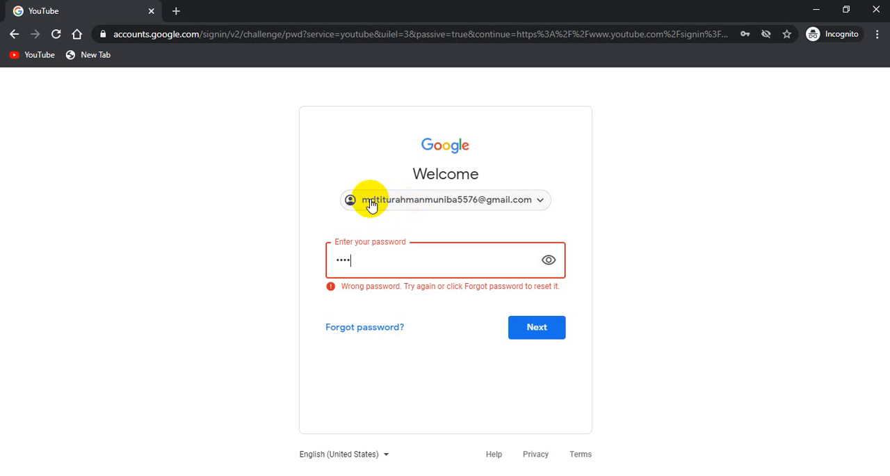
Step: Try the sign-in again, clearing the partial entry, re-entering the account password and submitting it
{"action": "key", "text": "BackSpace"}
{"action": "key", "text": "BackSpace"}
{"action": "key", "text": "BackSpace"}
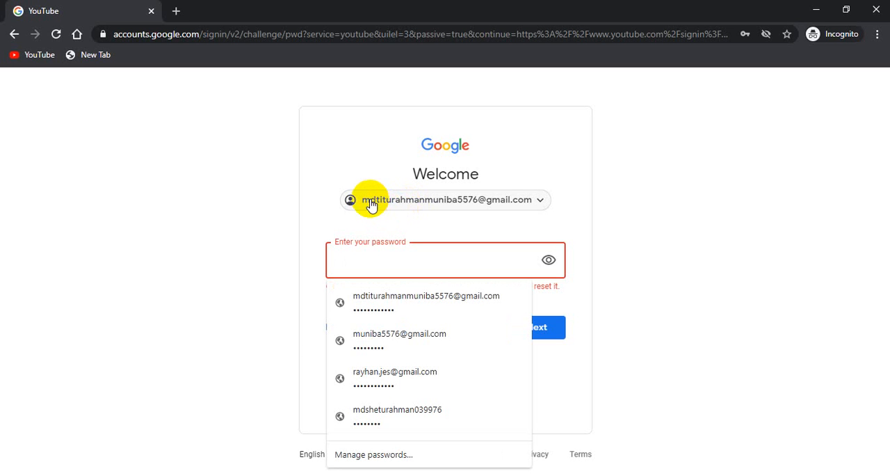
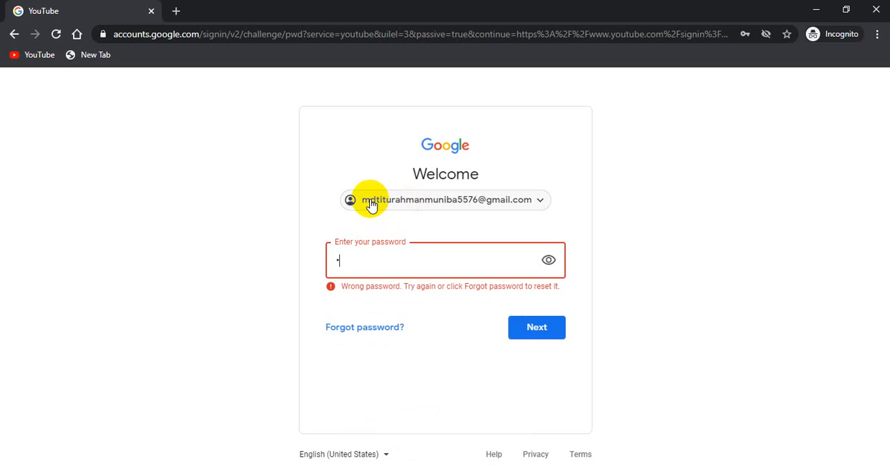
{"action": "key", "text": "Return"}
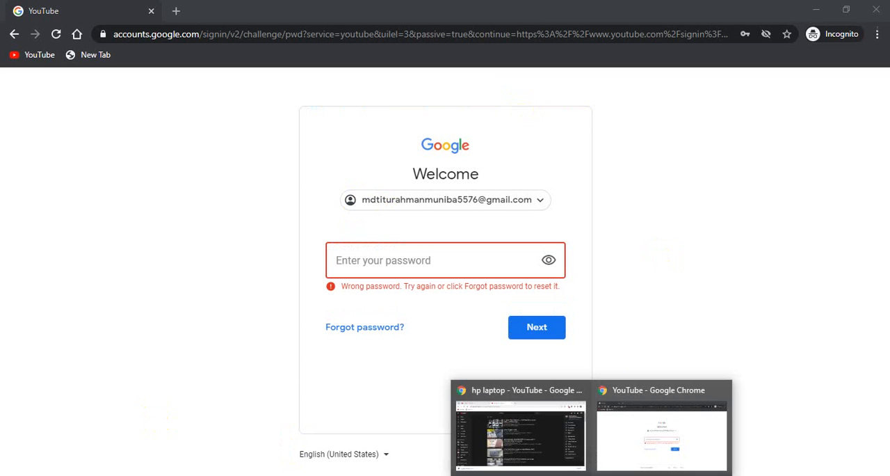
Step: Switch to the regular Chrome window with the "hp laptop" results and open the browser settings
{"action": "left_click", "coordinate": [521, 391]}
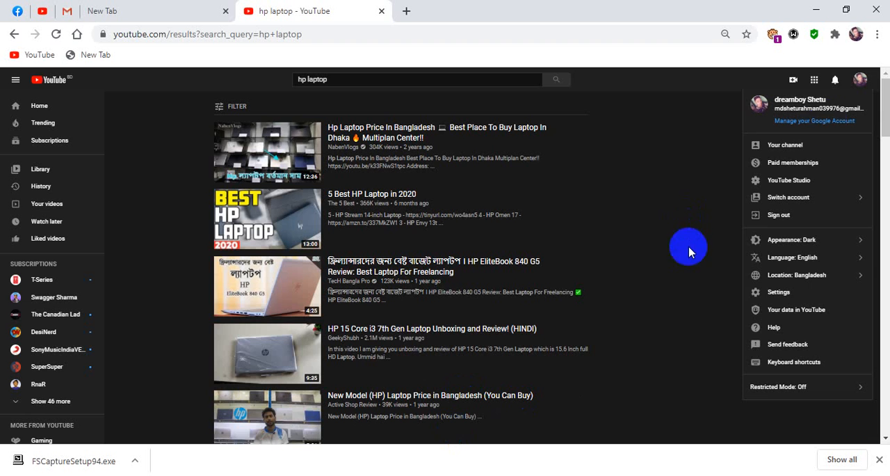
{"action": "left_click", "coordinate": [878, 34]}
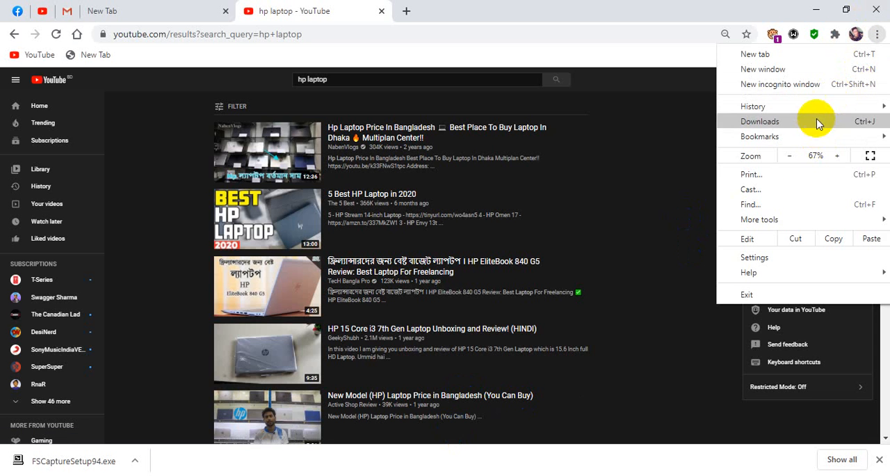
{"action": "left_click", "coordinate": [765, 258]}
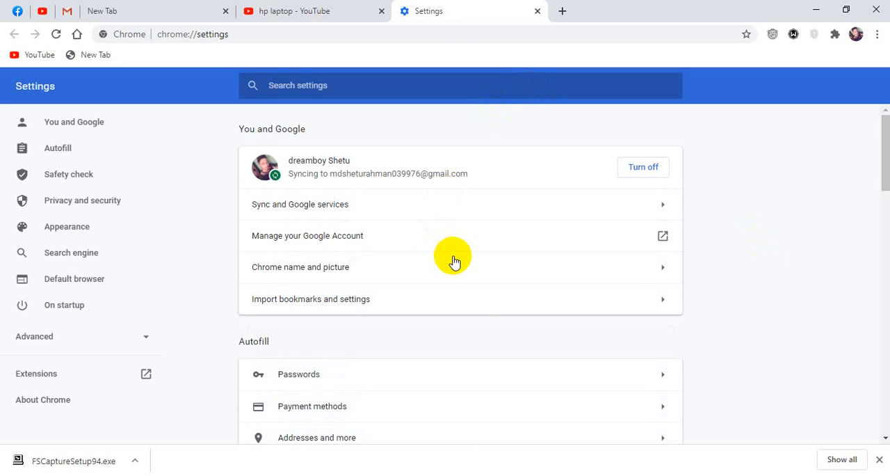
Step: Open the saved passwords in the browser settings and find the accounts.google.com entry for the YouTube sign-in account
{"action": "scroll", "coordinate": [481, 338], "scroll_direction": "down", "scroll_amount": 5}
{"action": "scroll", "coordinate": [503, 330], "scroll_direction": "up", "scroll_amount": 3}
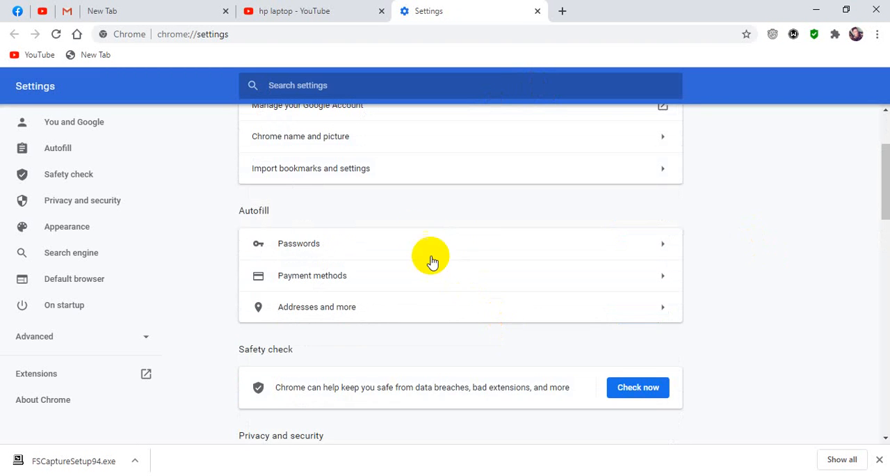
{"action": "scroll", "coordinate": [421, 243], "scroll_direction": "up", "scroll_amount": 1}
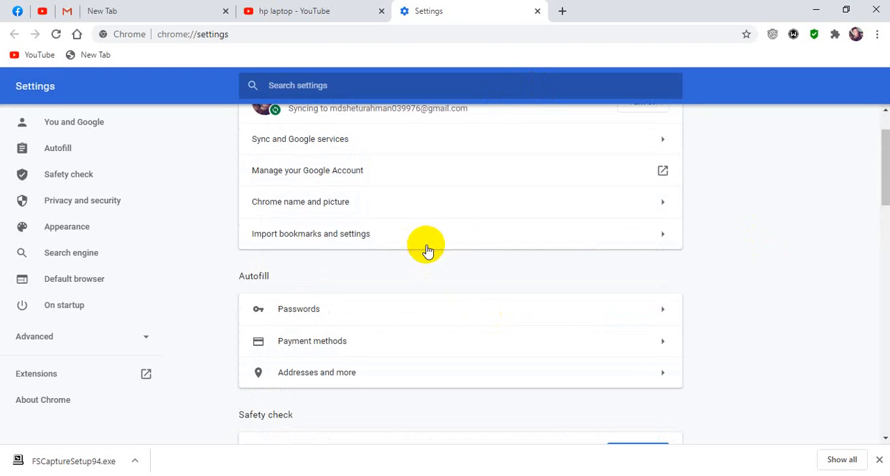
{"action": "left_click", "coordinate": [658, 311]}
{"action": "scroll", "coordinate": [587, 318], "scroll_direction": "down", "scroll_amount": 4}
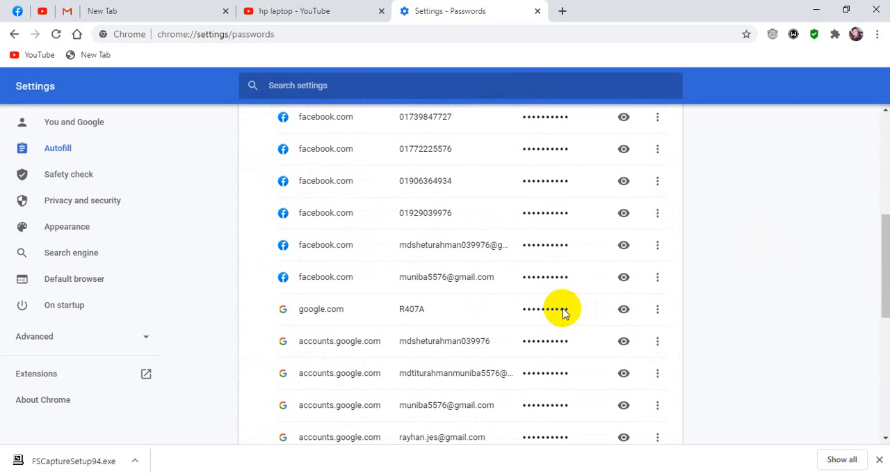
{"action": "scroll", "coordinate": [586, 318], "scroll_direction": "down", "scroll_amount": 1}
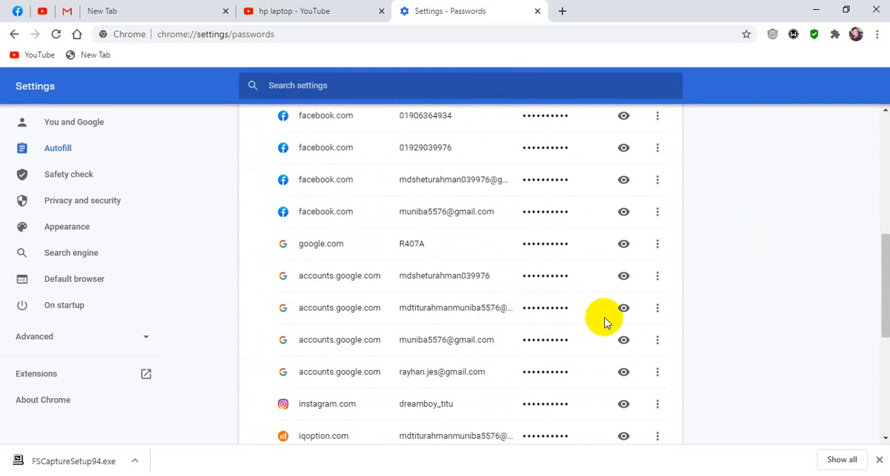
Step: Request a copy of the saved password from the accounts.google.com entry of the account used for the YouTube sign-in
{"action": "left_click_drag", "start_coordinate": [582, 309], "coordinate": [523, 309]}
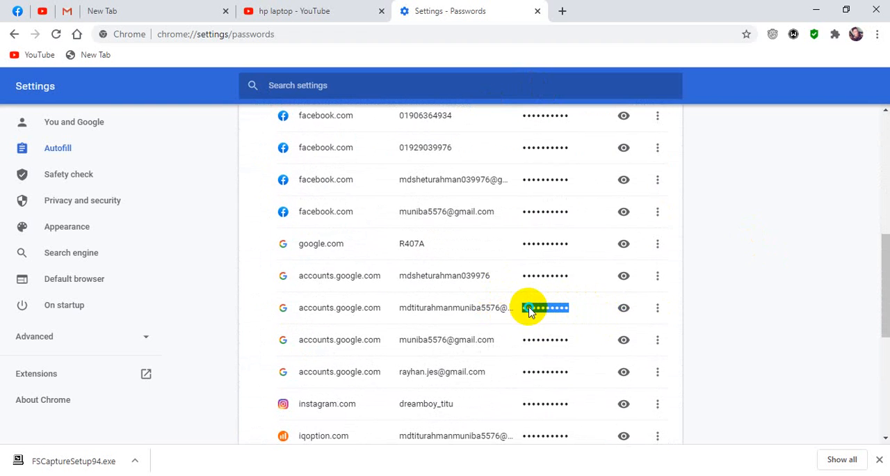
{"action": "right_click", "coordinate": [529, 308]}
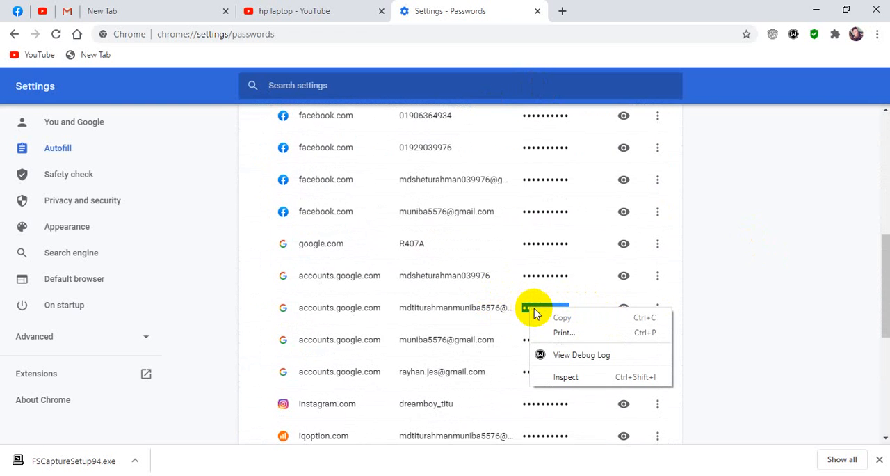
{"action": "left_click", "coordinate": [658, 307]}
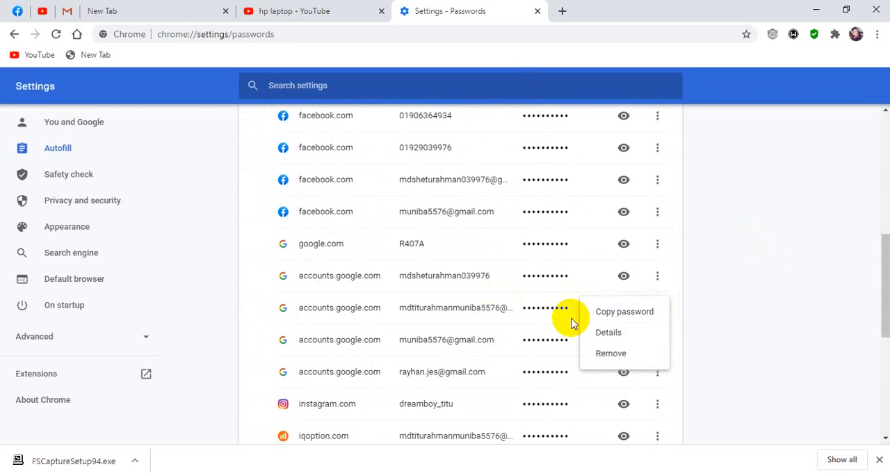
{"action": "left_click", "coordinate": [607, 317]}
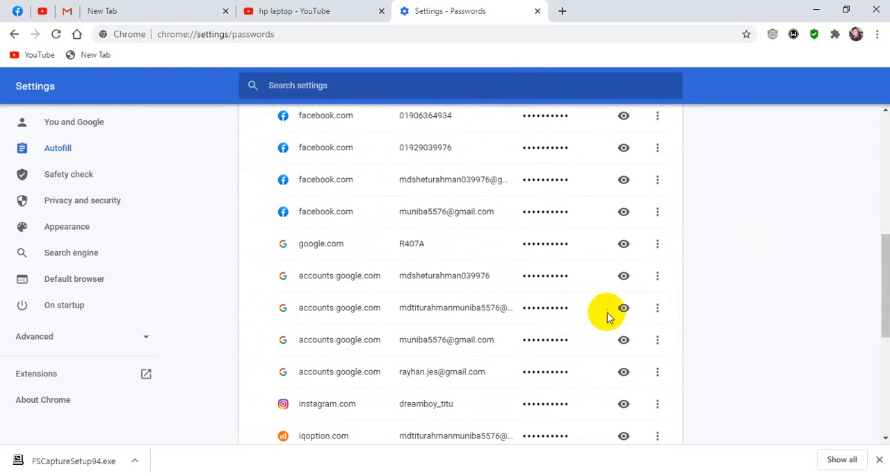
{"action": "left_click", "coordinate": [657, 309]}
{"action": "left_click", "coordinate": [653, 313]}
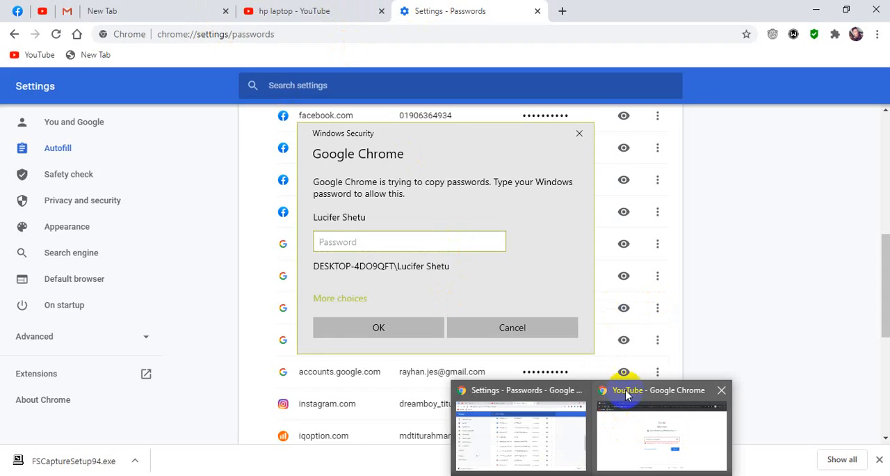
{"action": "left_click", "coordinate": [625, 397]}
{"action": "left_click", "coordinate": [393, 263]}
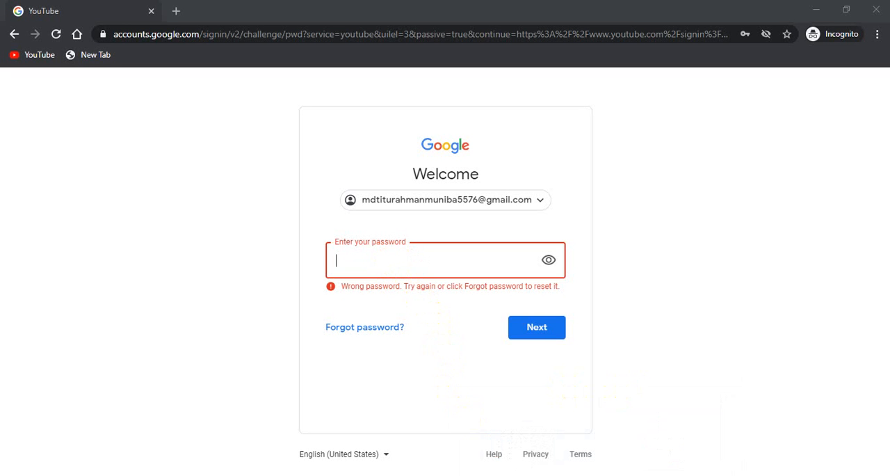
{"action": "mouse_move", "coordinate": [592, 475]}
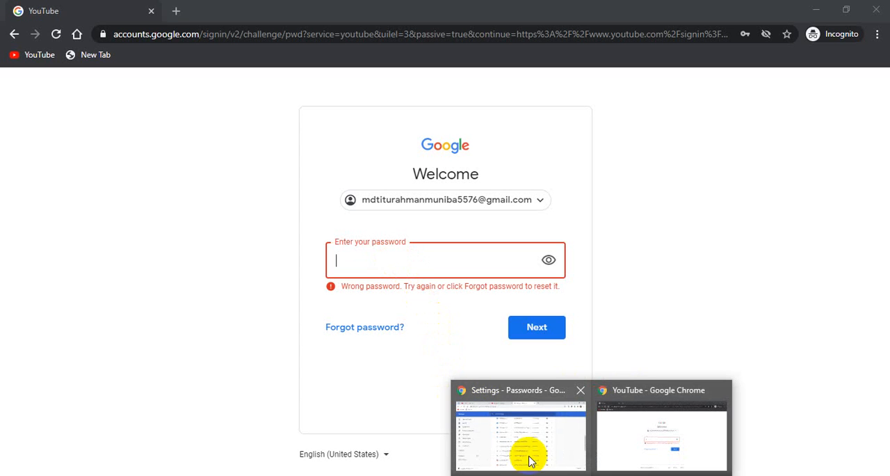
{"action": "left_click", "coordinate": [491, 394]}
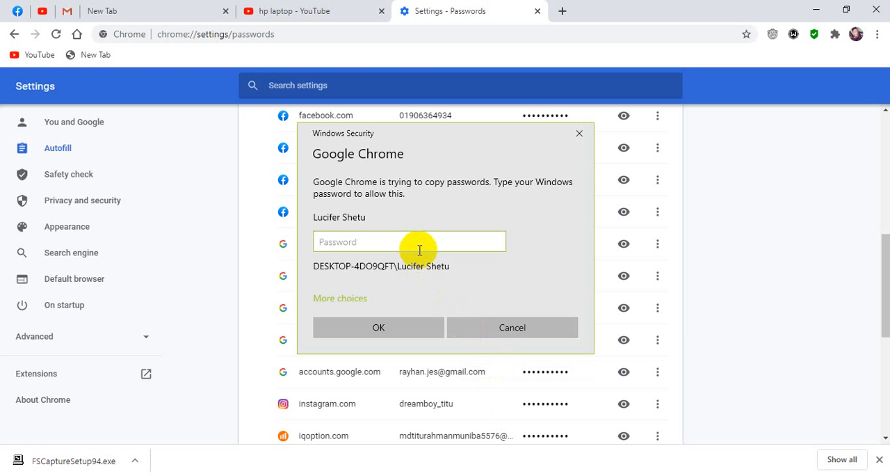
Step: Try to authorize copying the saved password by entering and submitting the Windows account password
{"action": "type", "text": "•••••"}
{"action": "key", "text": "Return"}
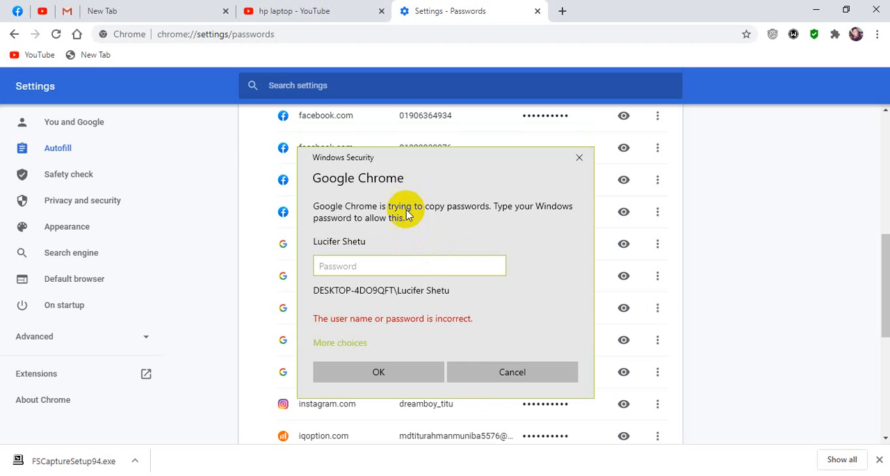
Step: Re-enter the Windows account password in the Windows Security dialog and submit it to allow the password copy
{"action": "type", "text": "•••"}
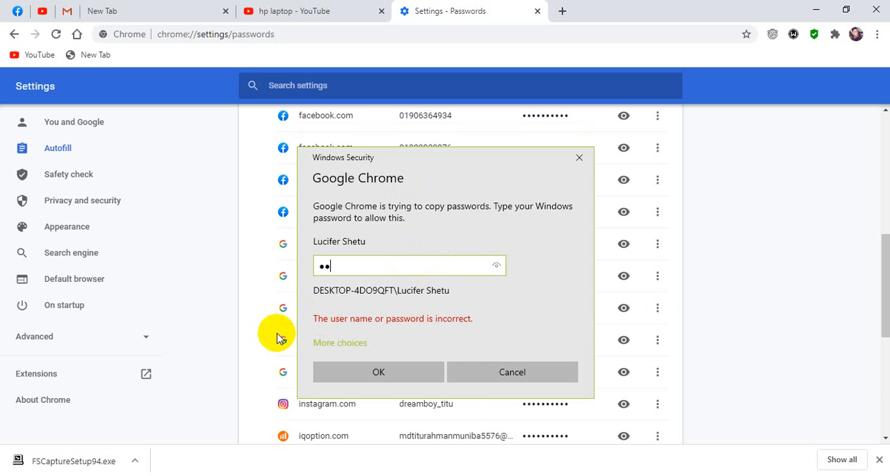
{"action": "type", "text": "••"}
{"action": "key", "text": "Return"}
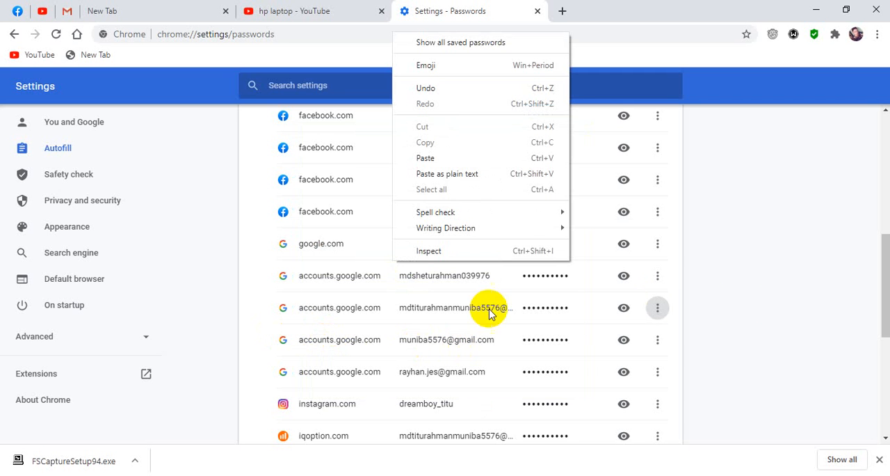
Step: Reveal the saved password of the YouTube sign-in account's accounts.google.com entry and select its full text
{"action": "left_click", "coordinate": [625, 311]}
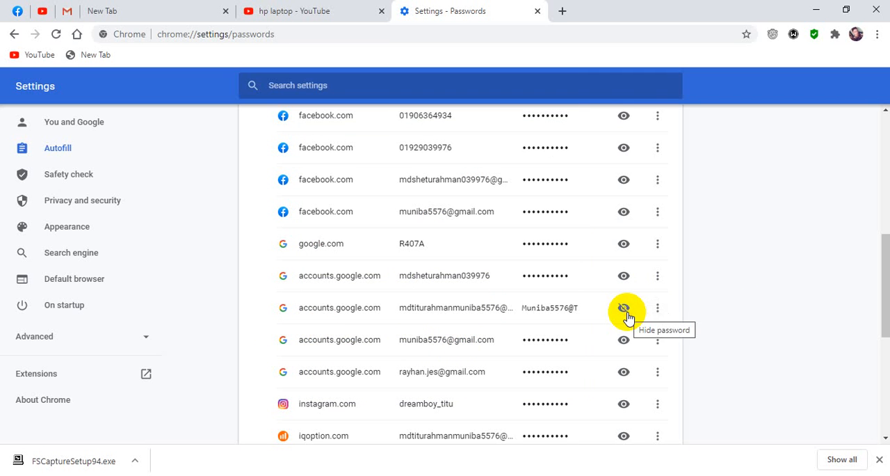
{"action": "left_click", "coordinate": [572, 308]}
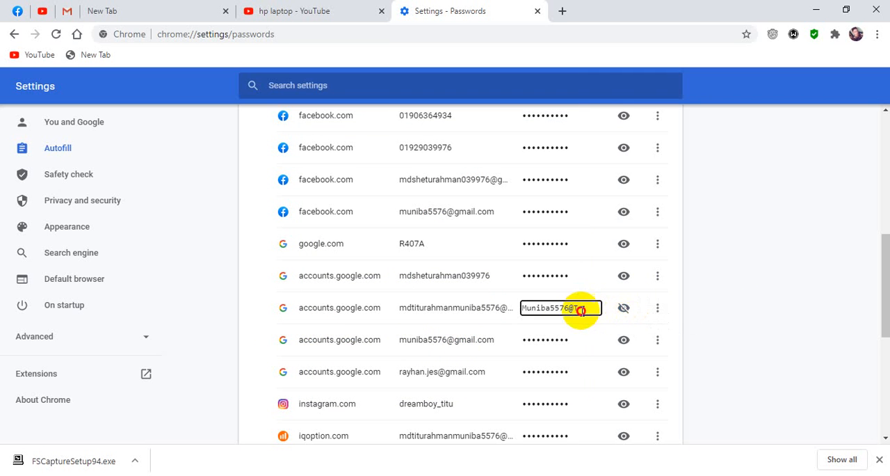
{"action": "triple_click", "coordinate": [526, 308]}
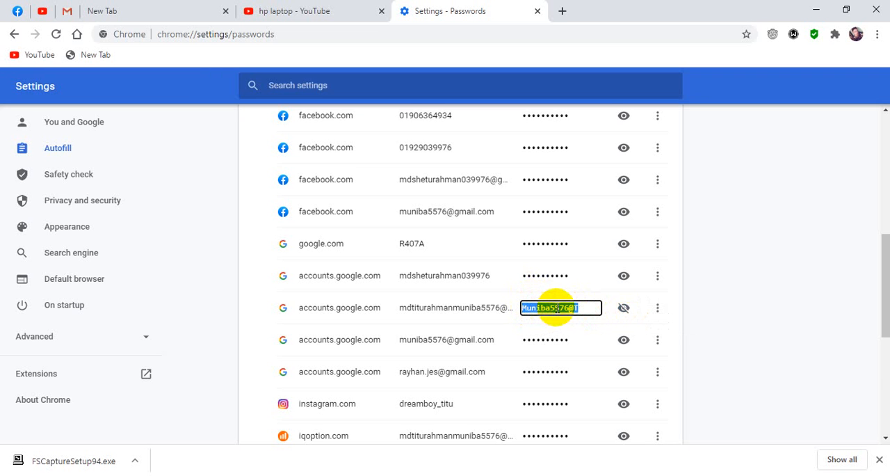
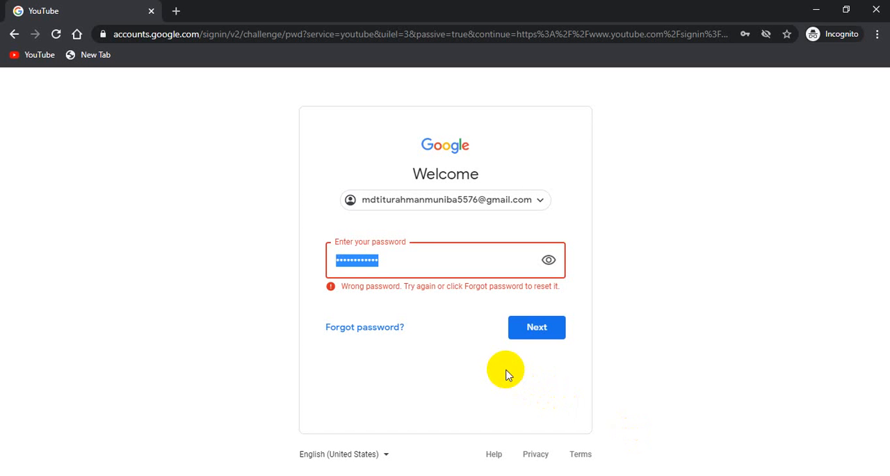
Step: Enter and submit the account's password, then activate the code field on the 2-Step Verification page
{"action": "key", "text": "End"}
{"action": "left_click", "coordinate": [531, 331]}
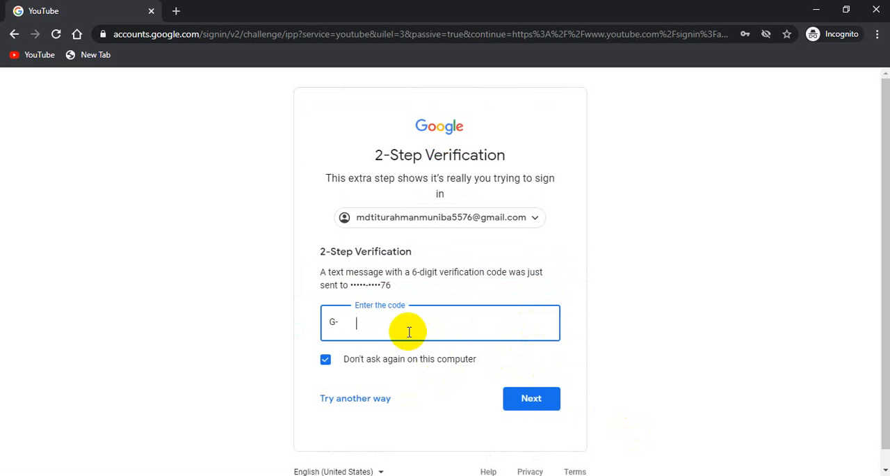
{"action": "left_click_drag", "start_coordinate": [379, 284], "coordinate": [395, 286]}
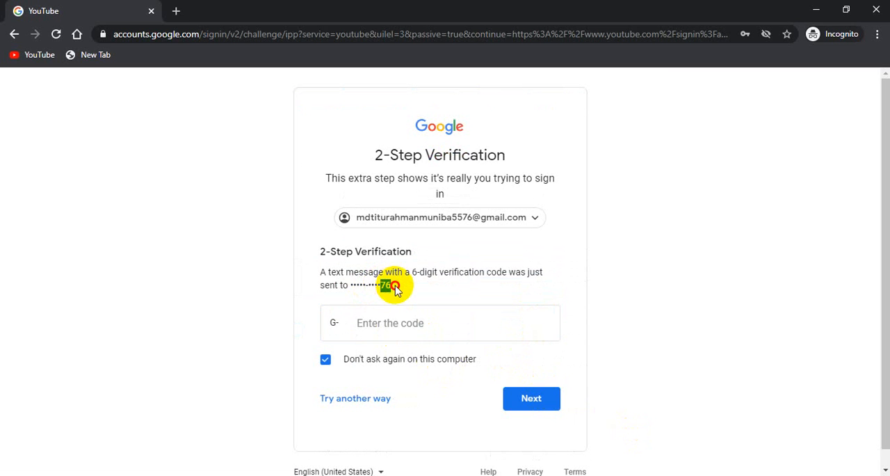
{"action": "left_click", "coordinate": [400, 320]}
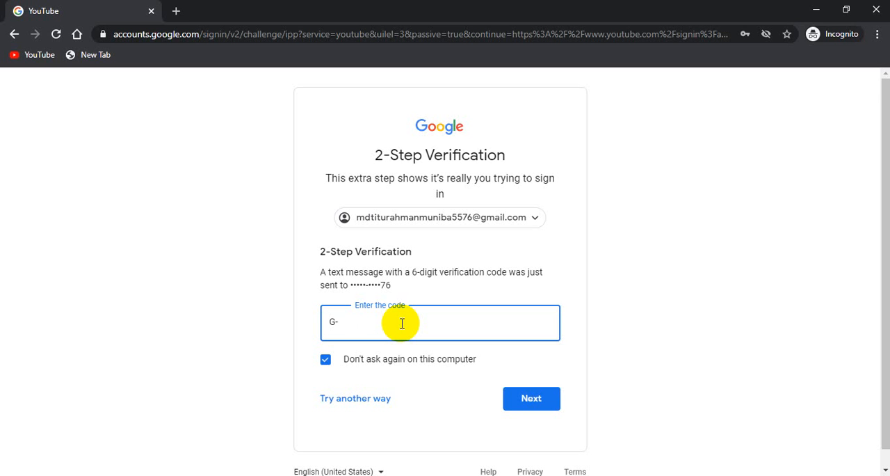
{"action": "scroll", "coordinate": [402, 324], "scroll_direction": "down", "scroll_amount": 1}
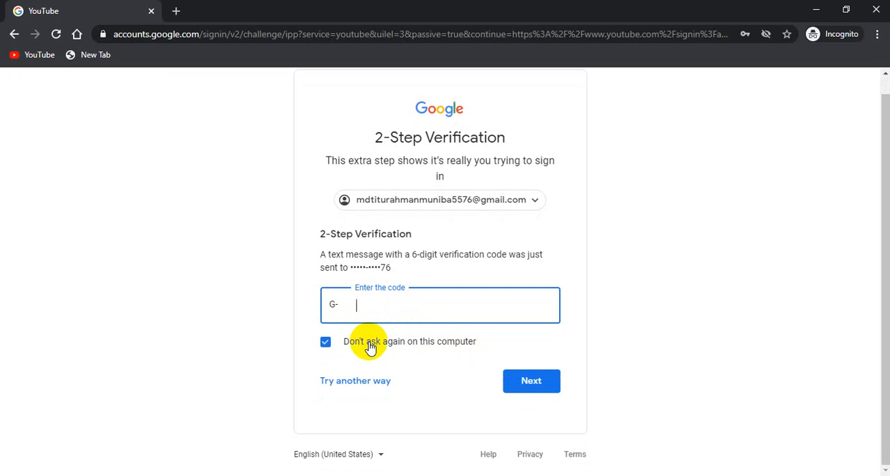
Step: Request the text-message verification code again through the alternative sign-in methods, repeating the request a second time
{"action": "left_click", "coordinate": [380, 384]}
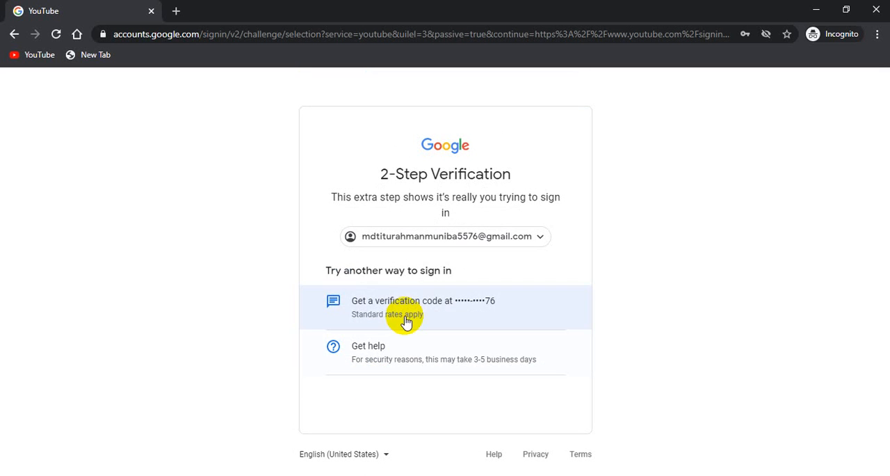
{"action": "left_click", "coordinate": [406, 319]}
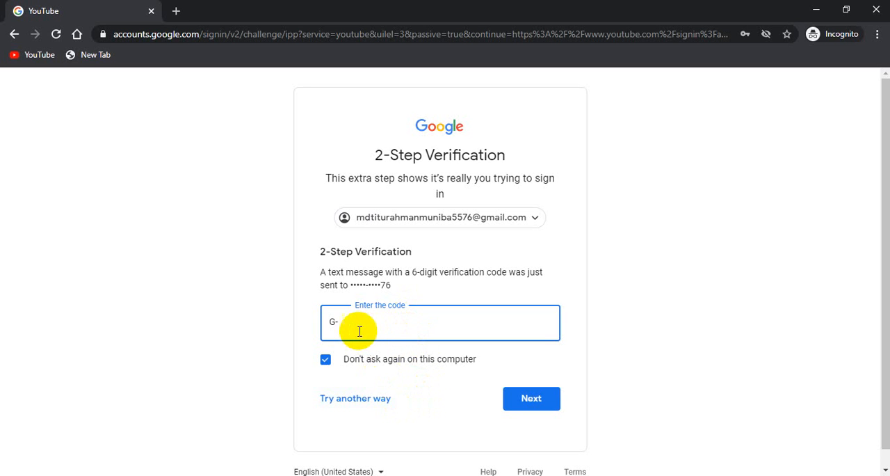
{"action": "left_click", "coordinate": [360, 398]}
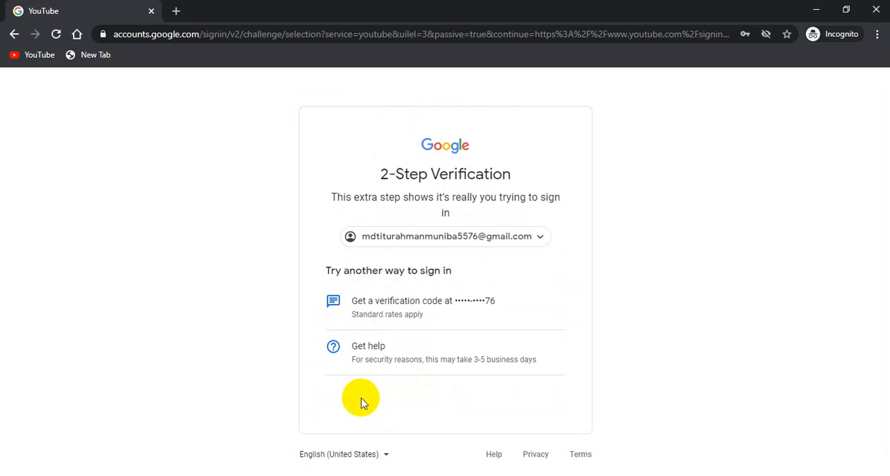
{"action": "left_click", "coordinate": [403, 311]}
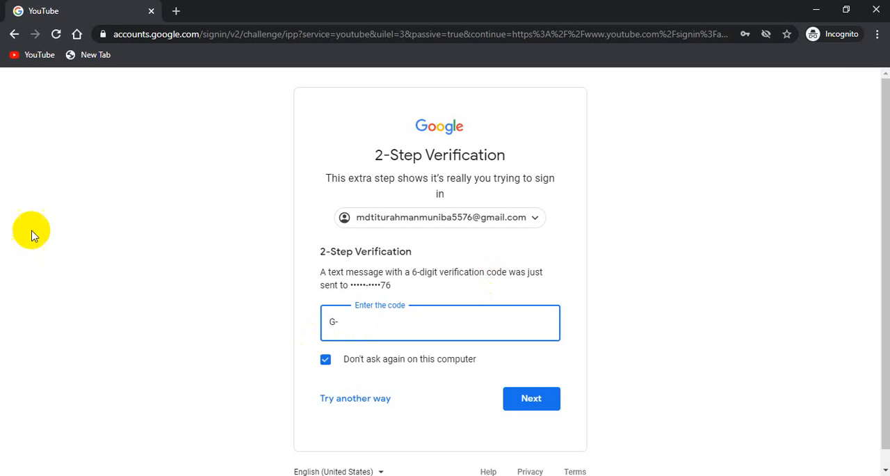
Step: Leave the 2-Step Verification and sign in to YouTube with the second saved Google account, using its saved e-mail and password
{"action": "scroll", "coordinate": [362, 383], "scroll_direction": "down", "scroll_amount": 1}
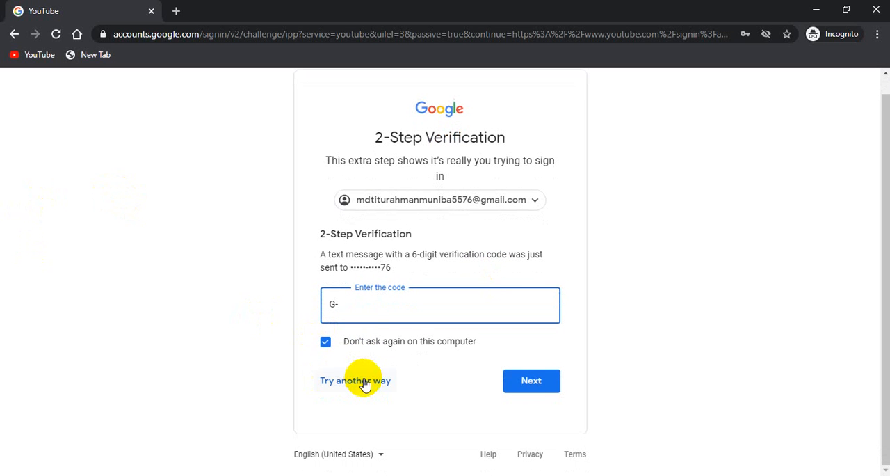
{"action": "scroll", "coordinate": [572, 233], "scroll_direction": "up", "scroll_amount": 1}
{"action": "left_click", "coordinate": [535, 219]}
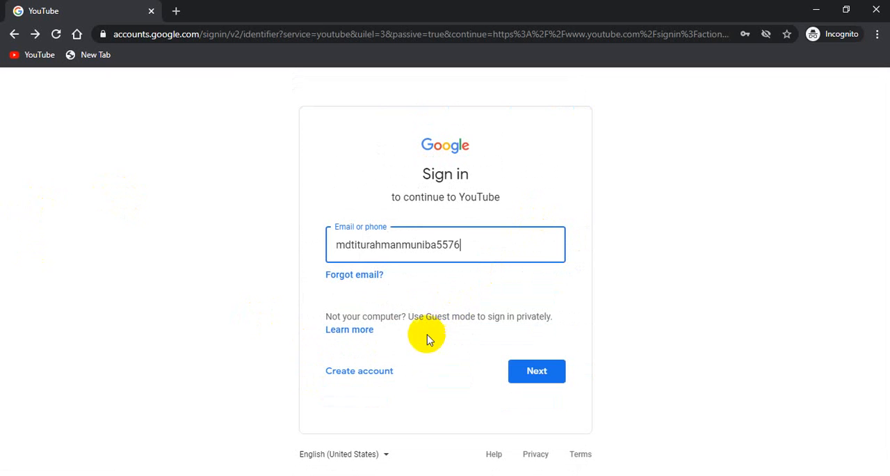
{"action": "left_click_drag", "start_coordinate": [461, 245], "coordinate": [324, 243]}
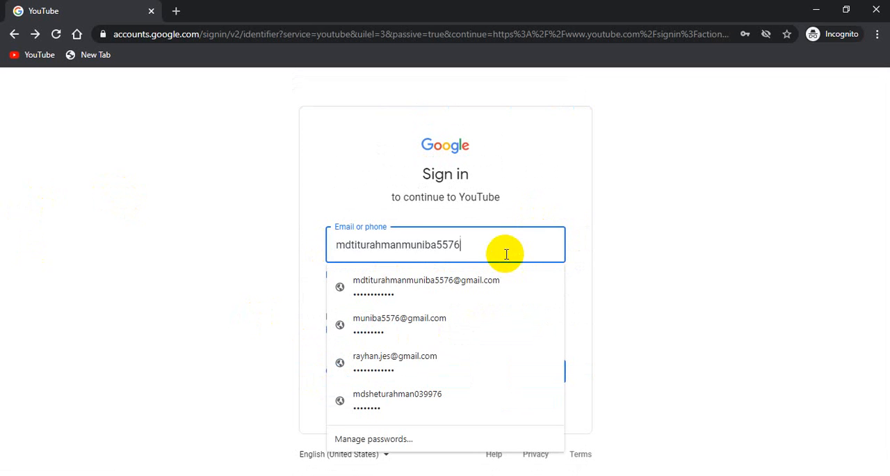
{"action": "left_click", "coordinate": [425, 327]}
{"action": "left_click", "coordinate": [537, 373]}
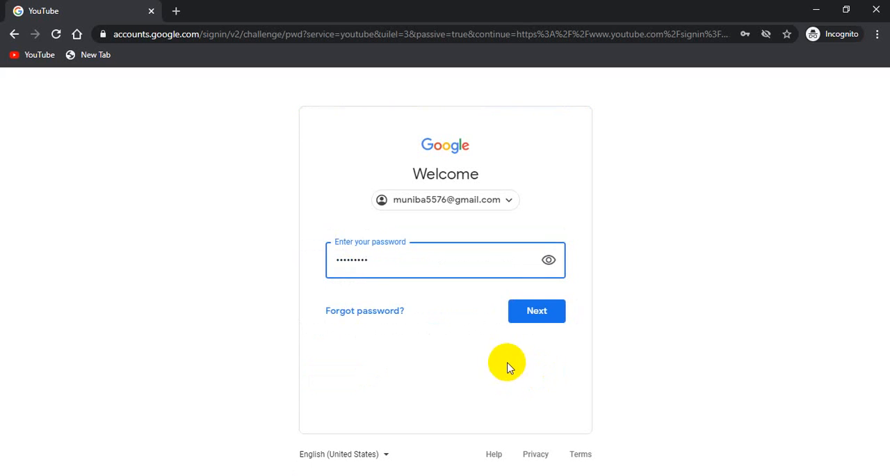
{"action": "left_click", "coordinate": [540, 310]}
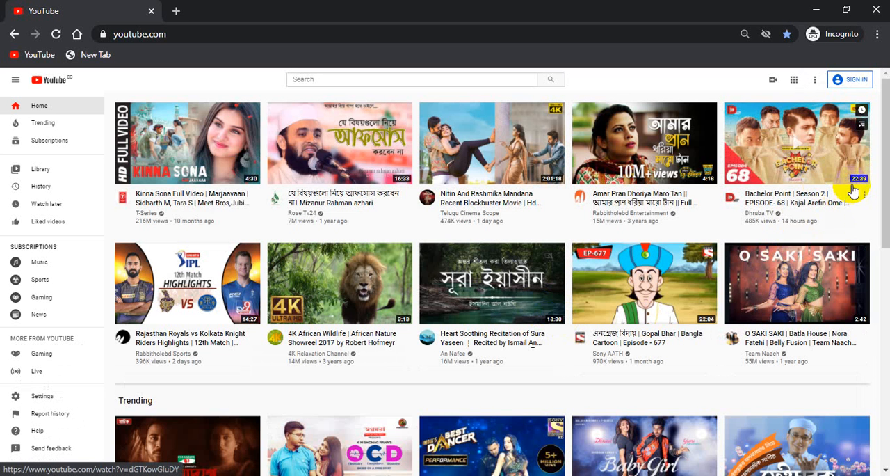
{"action": "left_click", "coordinate": [856, 80]}
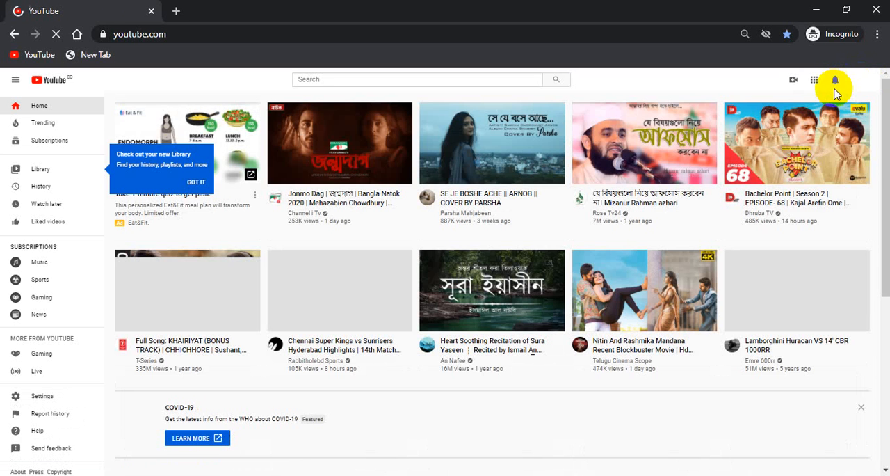
Step: Start creating a channel from the signed-in YouTube account and proceed to the choice of how to create it
{"action": "left_click", "coordinate": [860, 81]}
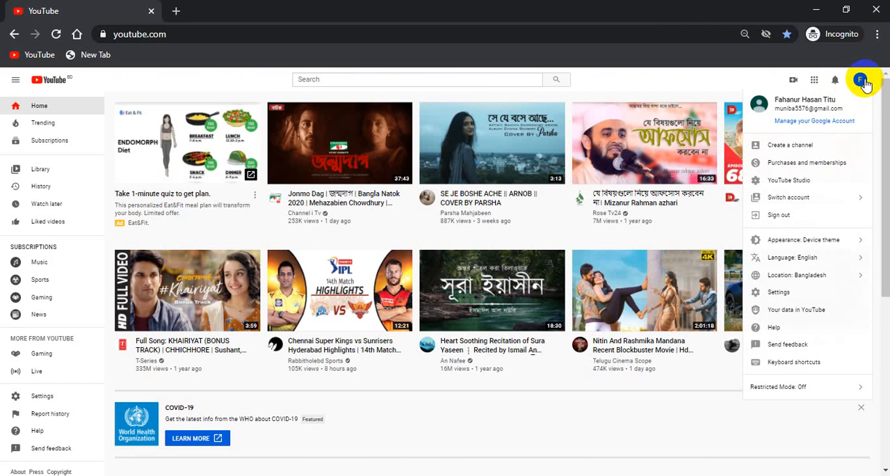
{"action": "left_click", "coordinate": [789, 151]}
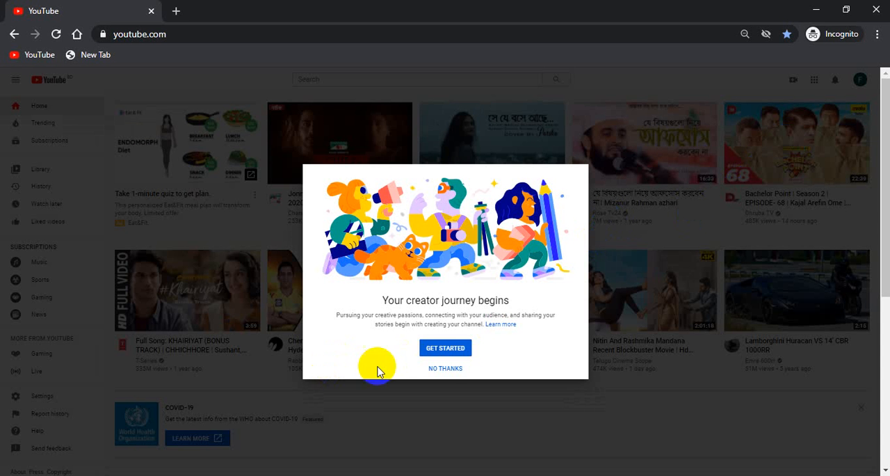
{"action": "left_click", "coordinate": [444, 348]}
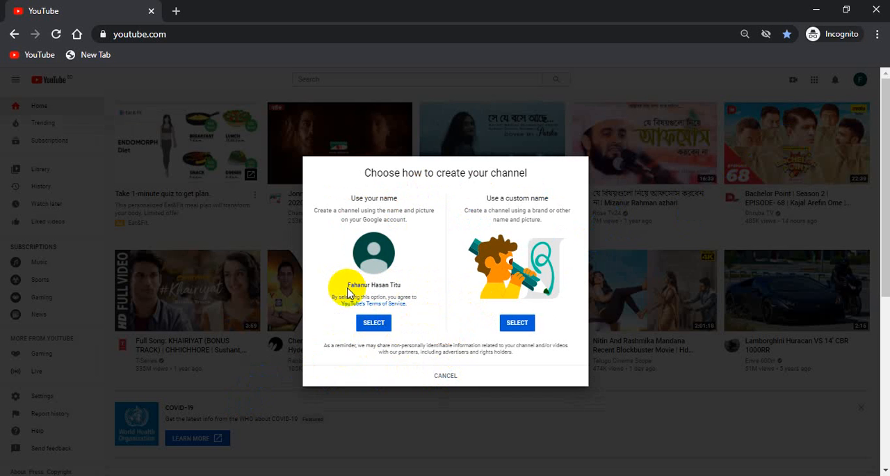
Step: Highlight the account name under the Use your name option to examine which name the channel would get
{"action": "left_click_drag", "start_coordinate": [404, 290], "coordinate": [321, 290]}
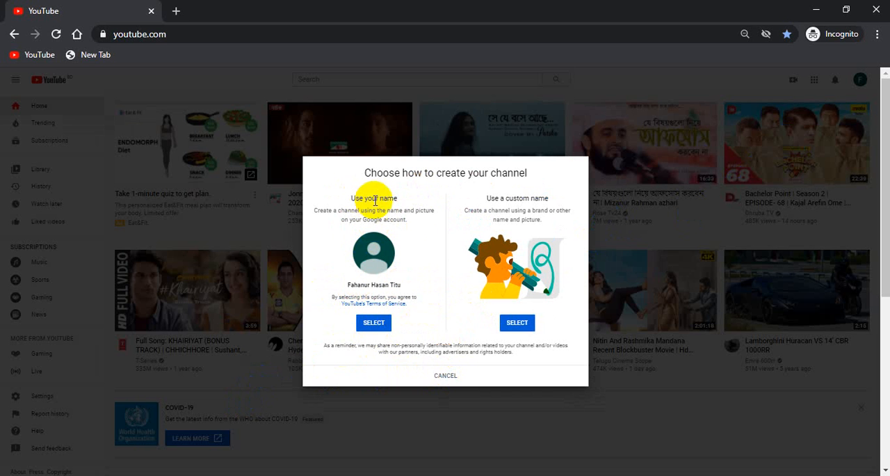
{"action": "left_click_drag", "start_coordinate": [346, 284], "coordinate": [408, 286]}
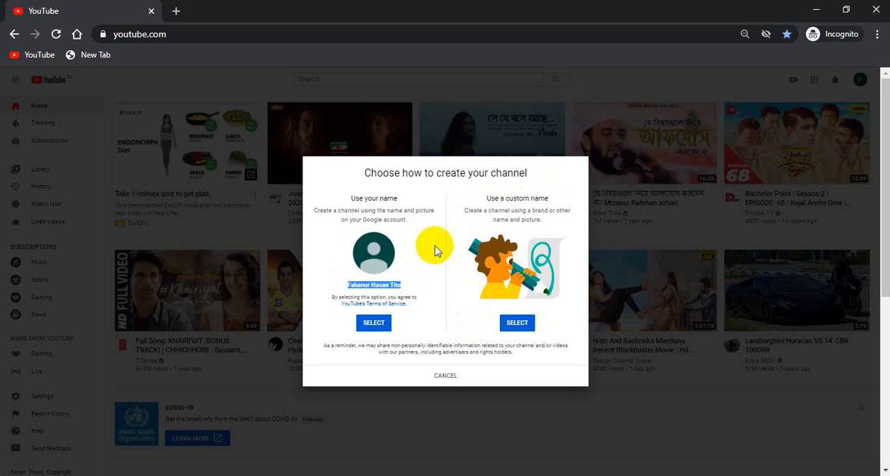
{"action": "left_click", "coordinate": [416, 290]}
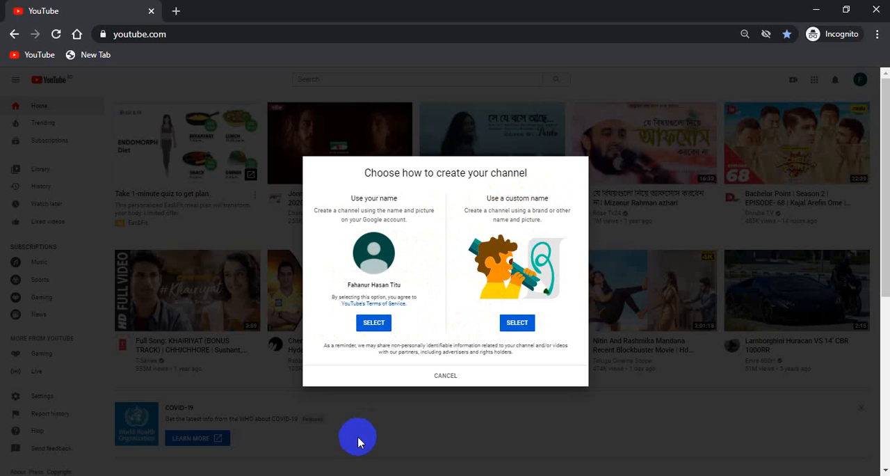
Step: Examine the account name on the YouTube tab of the regular Chrome window, then return to the incognito window
{"action": "mouse_move", "coordinate": [522, 475]}
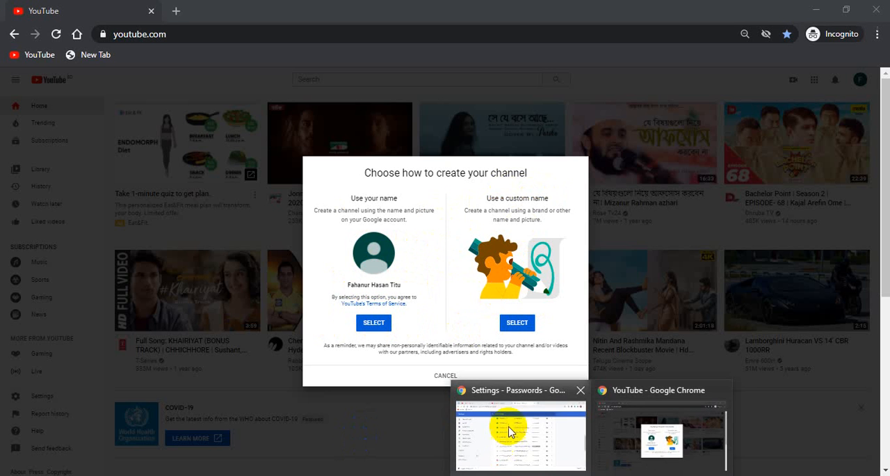
{"action": "left_click", "coordinate": [549, 423]}
{"action": "left_click", "coordinate": [130, 13]}
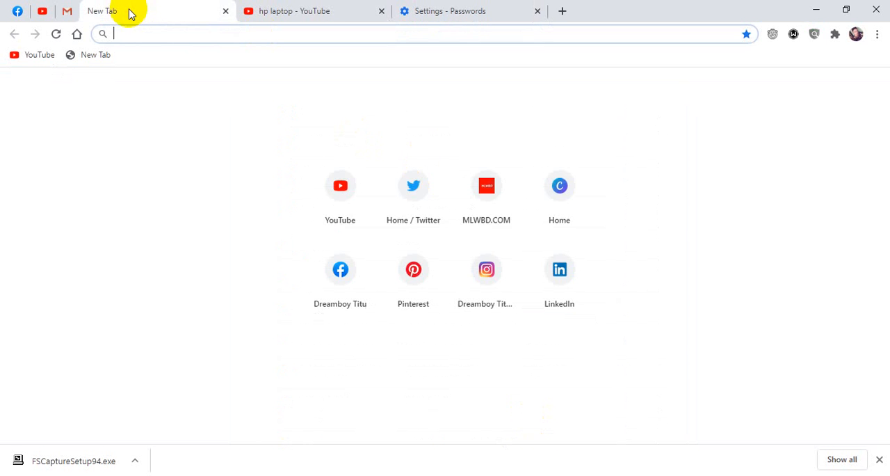
{"action": "left_click", "coordinate": [268, 14]}
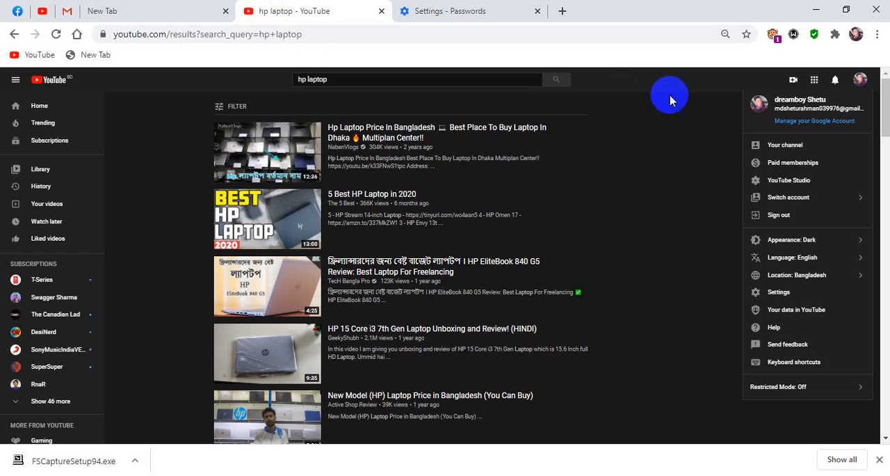
{"action": "left_click", "coordinate": [860, 80]}
{"action": "left_click", "coordinate": [861, 82]}
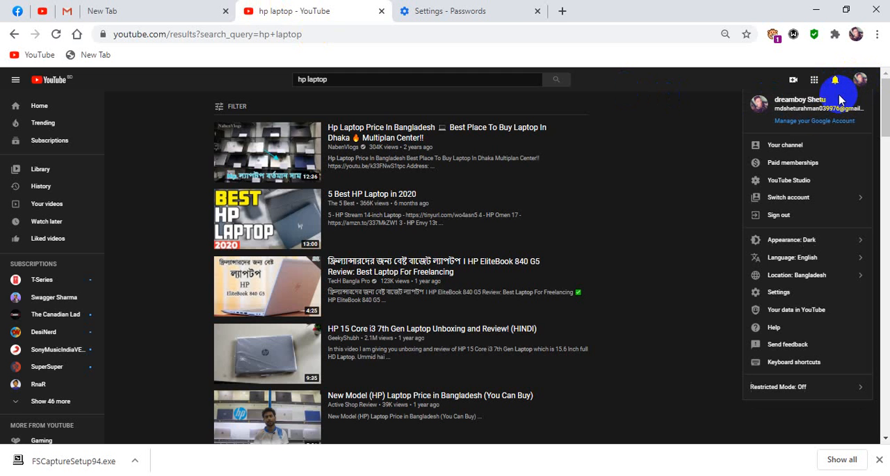
{"action": "left_click_drag", "start_coordinate": [832, 103], "coordinate": [776, 99]}
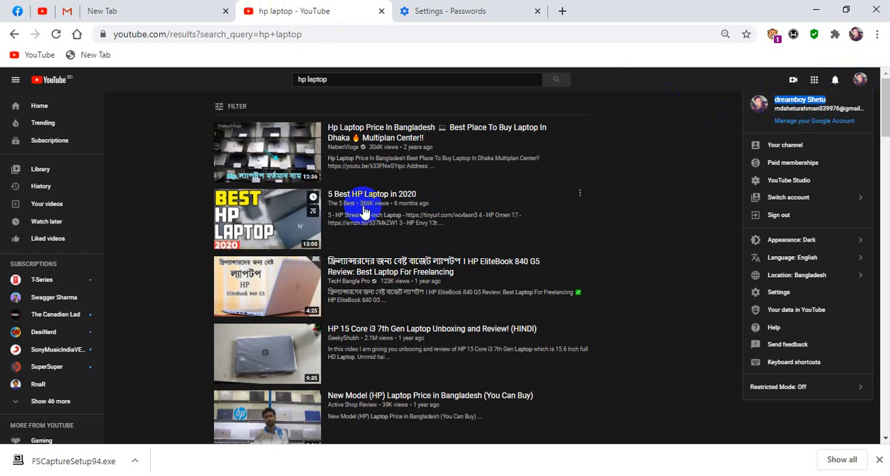
{"action": "mouse_move", "coordinate": [317, 231]}
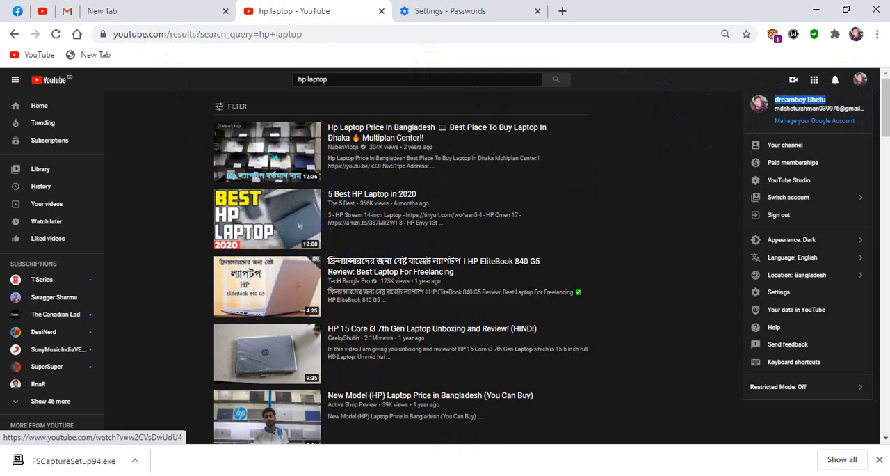
{"action": "left_click", "coordinate": [630, 448]}
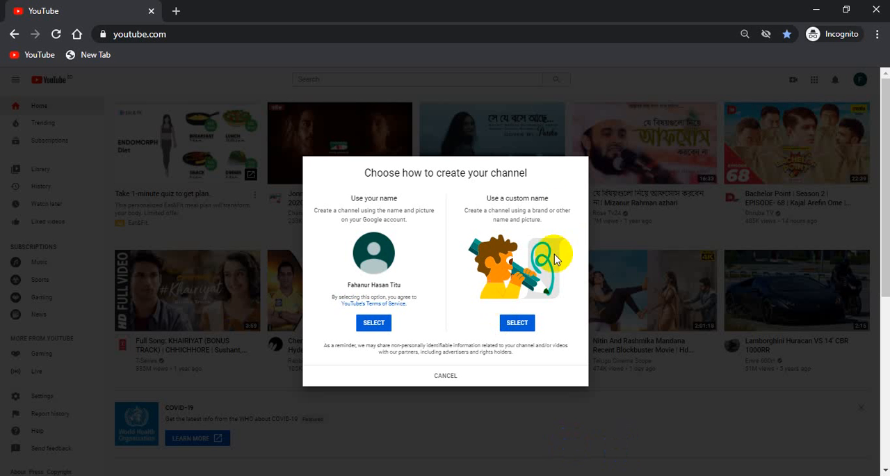
Step: Create a channel with the custom name "Style Zone", accepting the acknowledgement about creating a new Google Account
{"action": "left_click", "coordinate": [517, 323]}
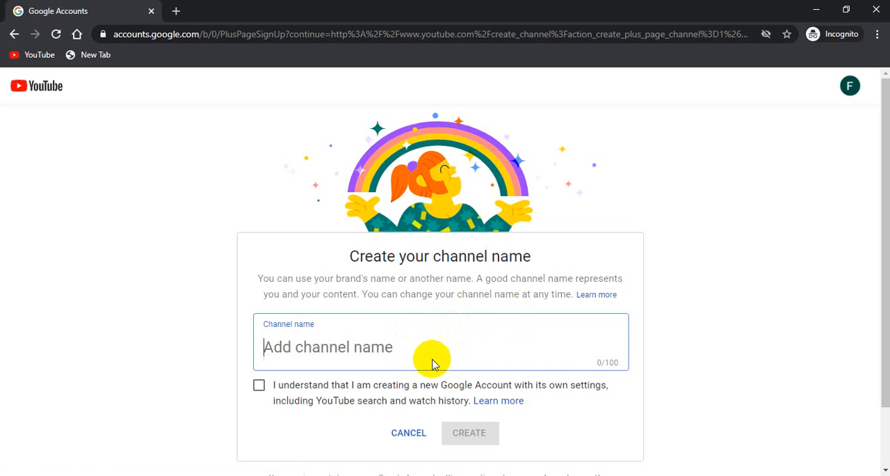
{"action": "scroll", "coordinate": [432, 366], "scroll_direction": "down", "scroll_amount": 1}
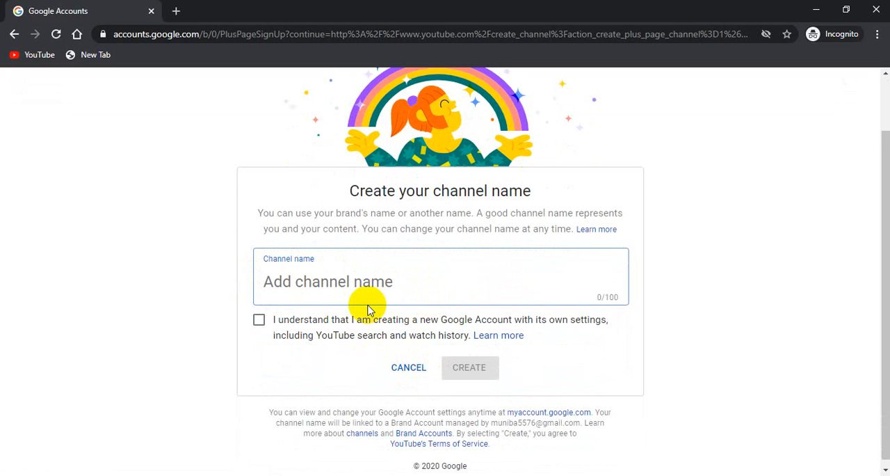
{"action": "type", "text": "T"}
{"action": "key", "text": "BackSpace"}
{"action": "type", "text": "Style Zone"}
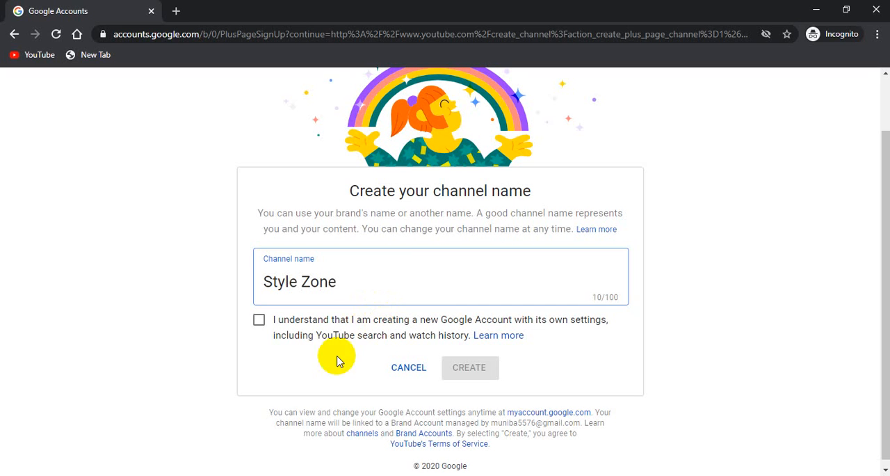
{"action": "left_click", "coordinate": [259, 322]}
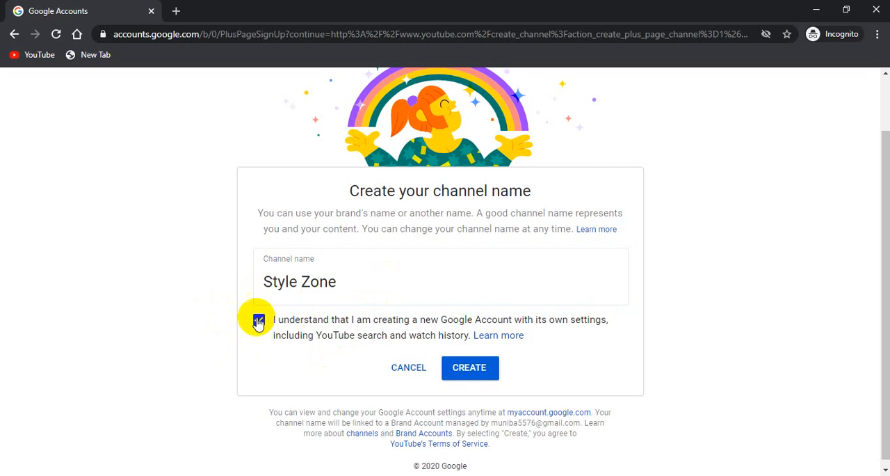
{"action": "left_click", "coordinate": [470, 370]}
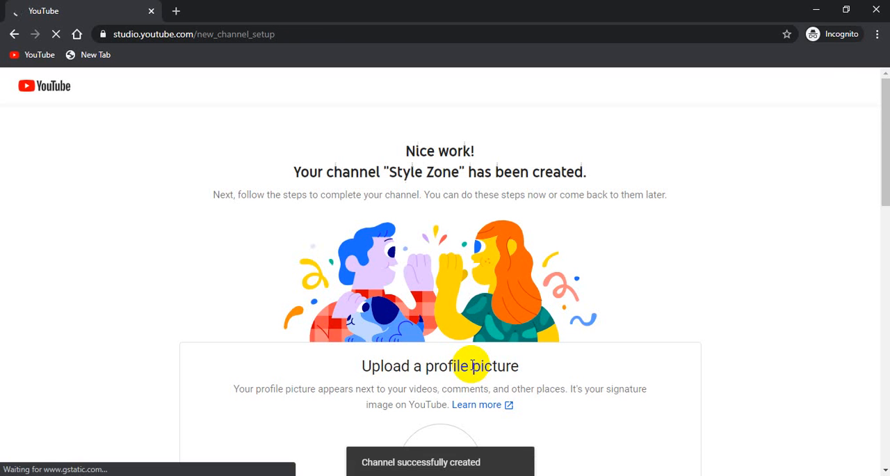
Step: Look over the new channel's setup page, covering the profile picture, channel description and site links sections
{"action": "scroll", "coordinate": [490, 322], "scroll_direction": "down", "scroll_amount": 3}
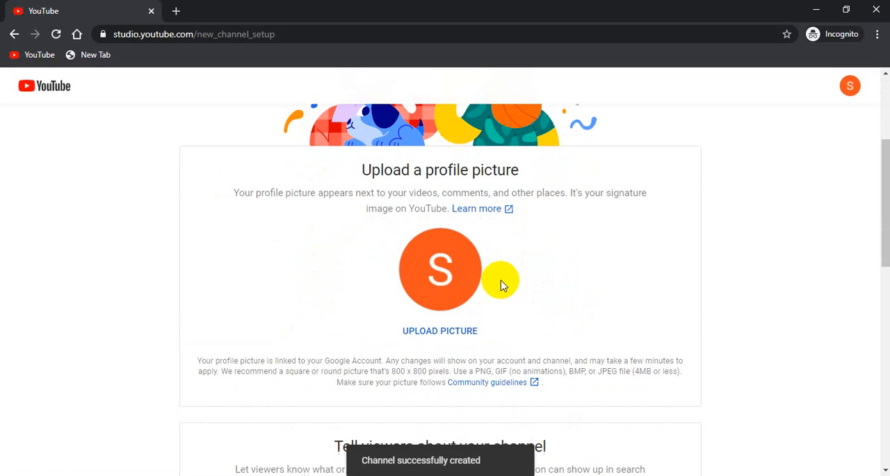
{"action": "scroll", "coordinate": [439, 296], "scroll_direction": "down", "scroll_amount": 3}
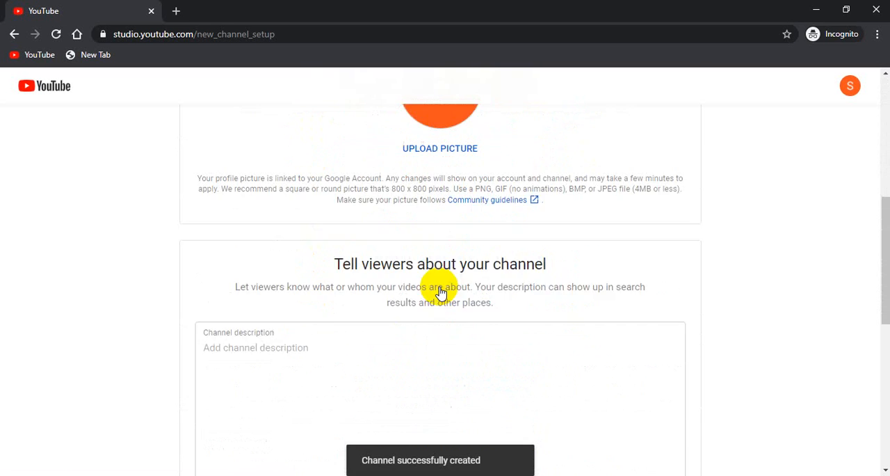
{"action": "scroll", "coordinate": [441, 286], "scroll_direction": "down", "scroll_amount": 2}
{"action": "scroll", "coordinate": [441, 286], "scroll_direction": "down", "scroll_amount": 1}
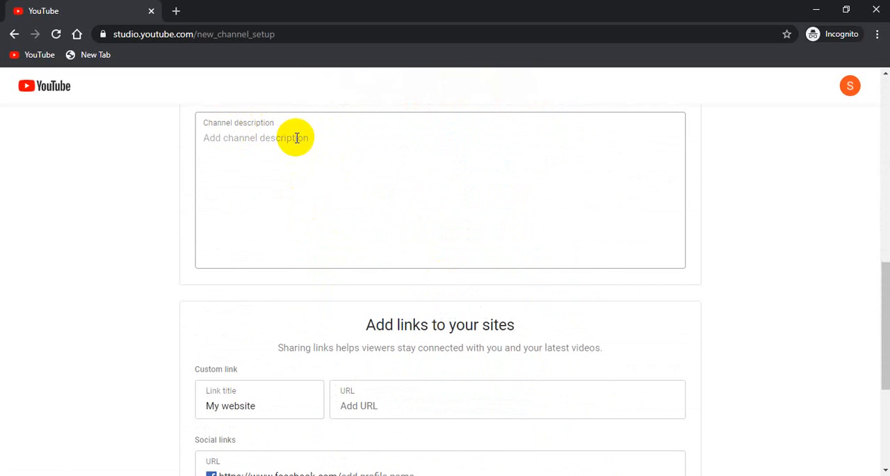
Step: Postpone the remaining channel setup after reviewing the description and links sections, and dismiss the customization tip on the Style Zone channel page
{"action": "scroll", "coordinate": [296, 138], "scroll_direction": "down", "scroll_amount": 3}
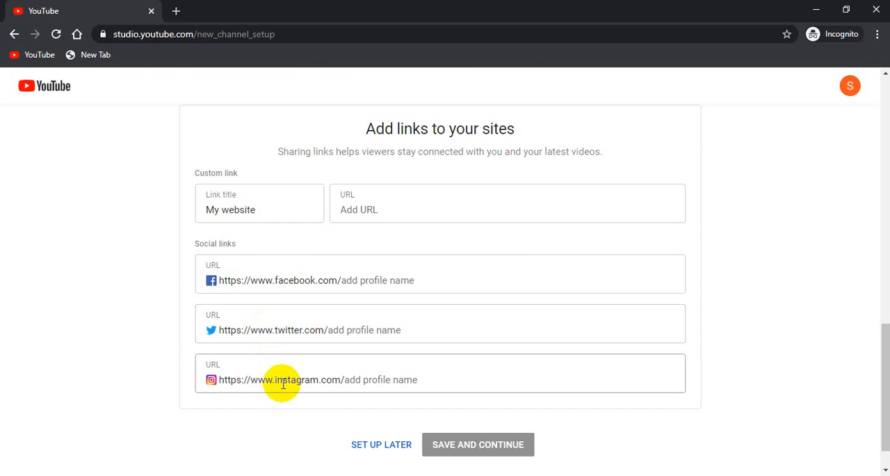
{"action": "scroll", "coordinate": [299, 386], "scroll_direction": "down", "scroll_amount": 1}
{"action": "scroll", "coordinate": [298, 350], "scroll_direction": "up", "scroll_amount": 8}
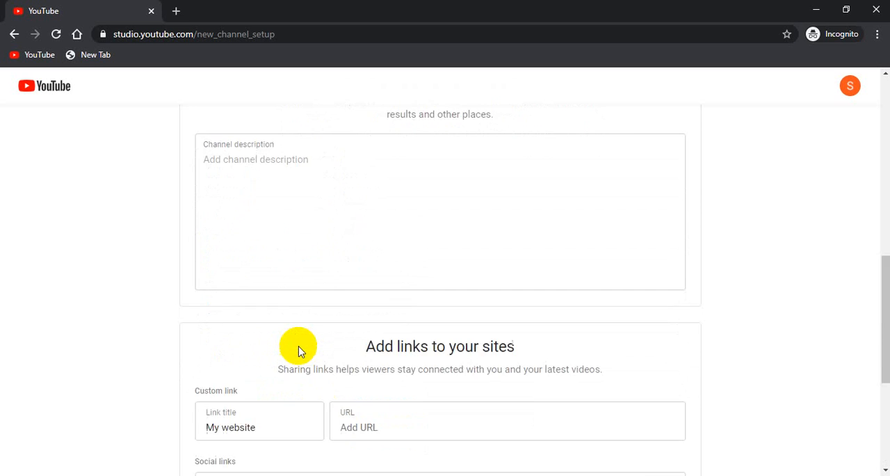
{"action": "scroll", "coordinate": [299, 346], "scroll_direction": "up", "scroll_amount": 2}
{"action": "scroll", "coordinate": [298, 344], "scroll_direction": "down", "scroll_amount": 9}
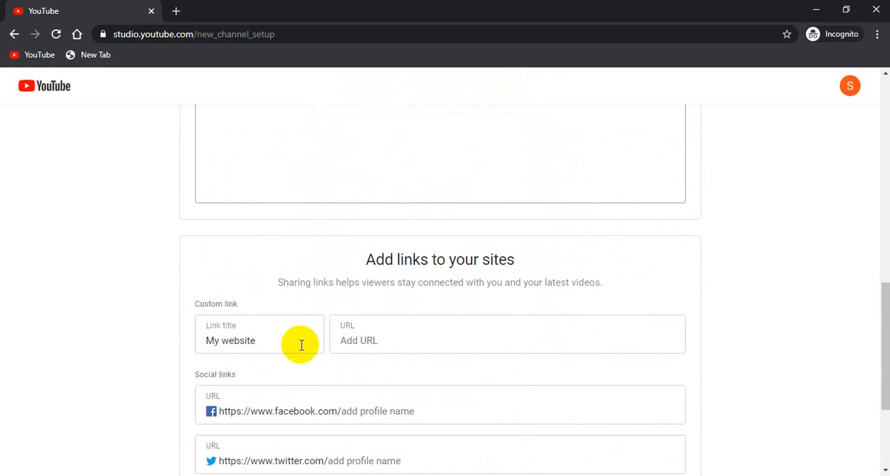
{"action": "scroll", "coordinate": [286, 292], "scroll_direction": "down", "scroll_amount": 3}
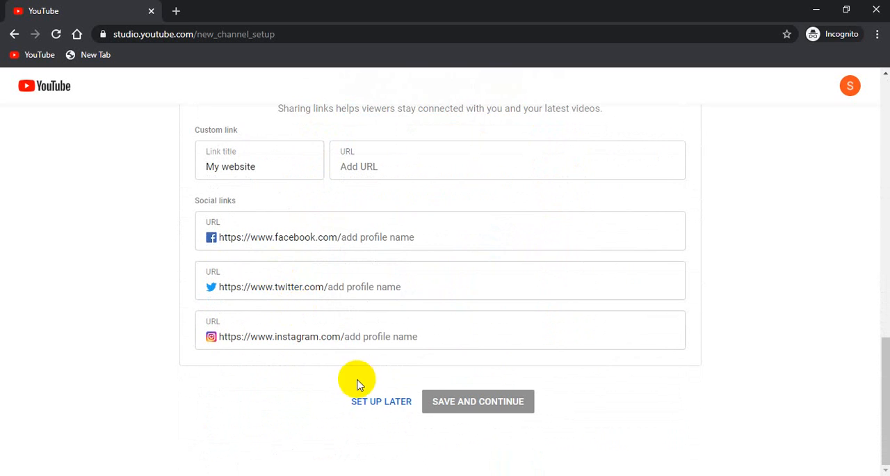
{"action": "left_click", "coordinate": [381, 407]}
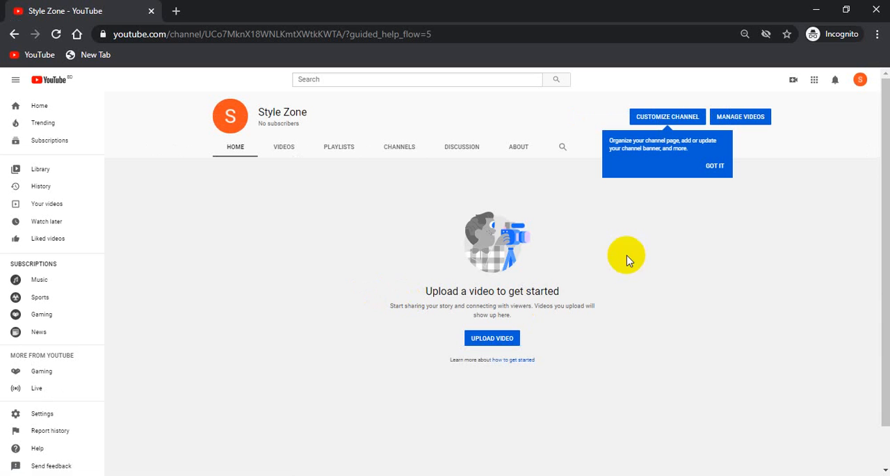
{"action": "left_click", "coordinate": [717, 169]}
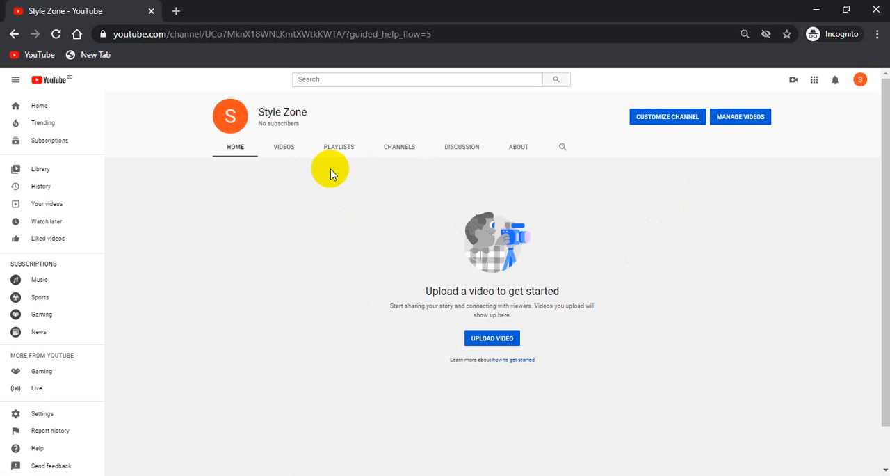
{"action": "left_click", "coordinate": [491, 340]}
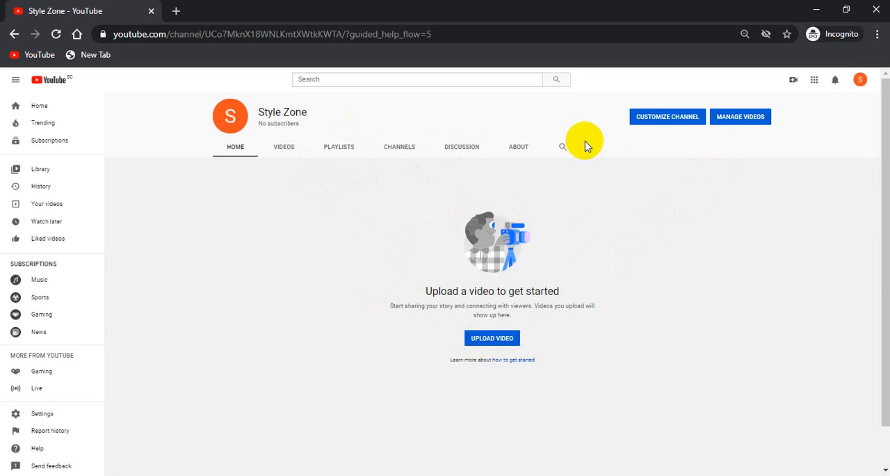
{"action": "left_click", "coordinate": [672, 121]}
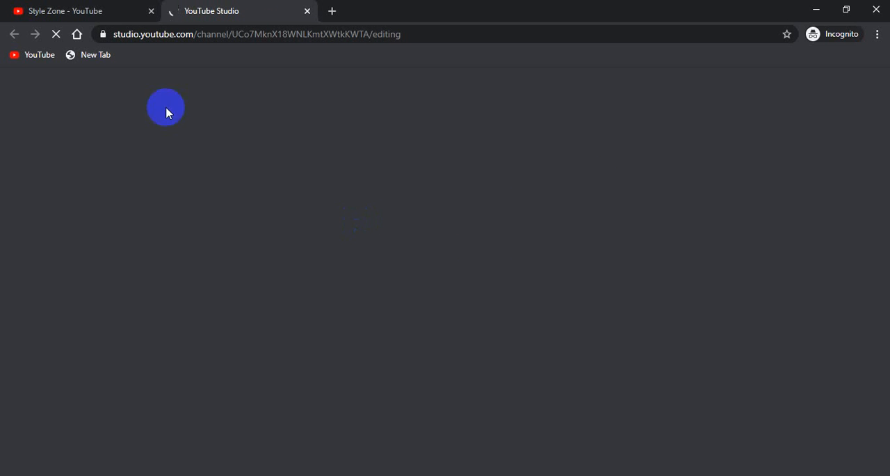
{"action": "left_click", "coordinate": [94, 12]}
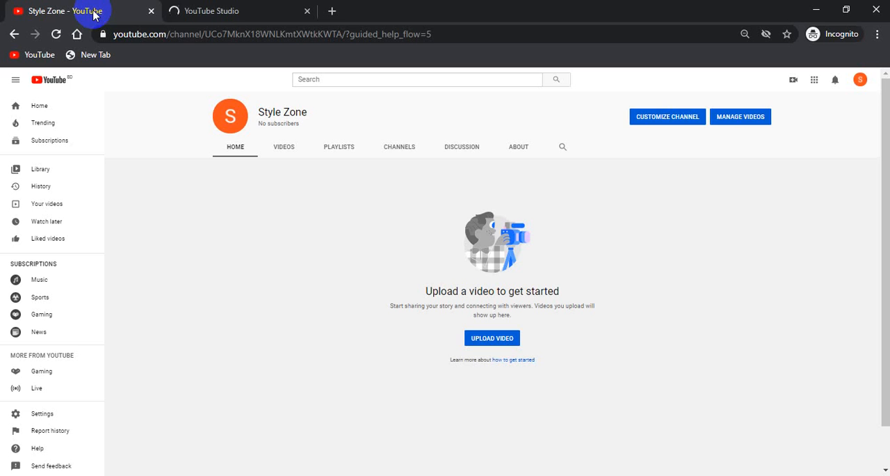
{"action": "left_click", "coordinate": [204, 13]}
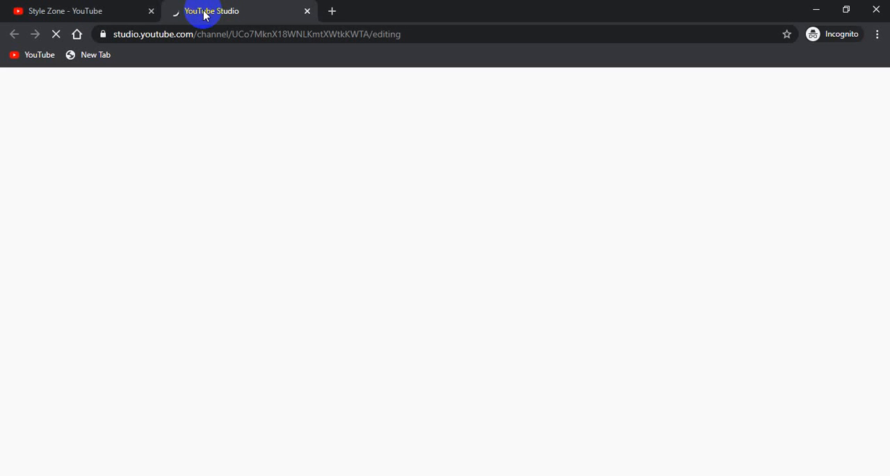
{"action": "left_click", "coordinate": [306, 12]}
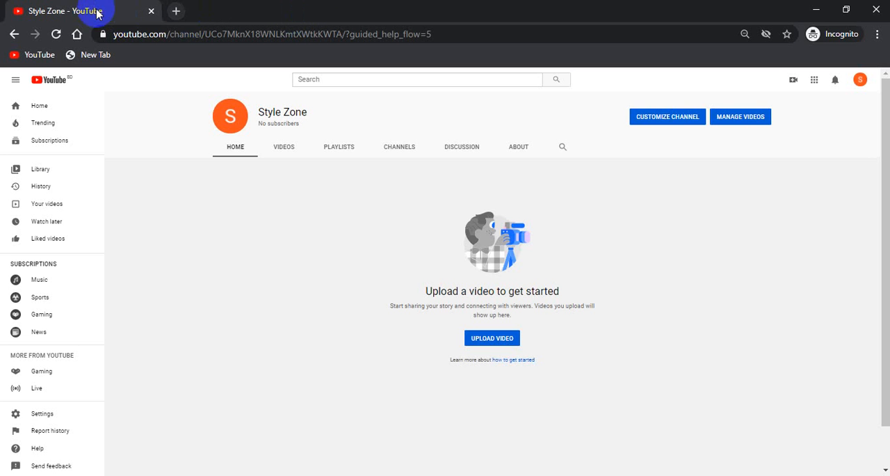
Step: Go to the account's own channel page and open the channel customization from there
{"action": "left_click", "coordinate": [861, 81]}
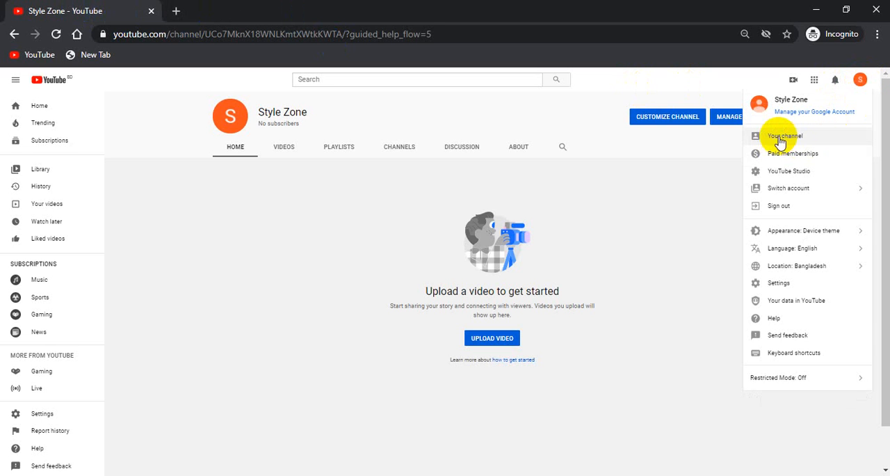
{"action": "left_click", "coordinate": [790, 139]}
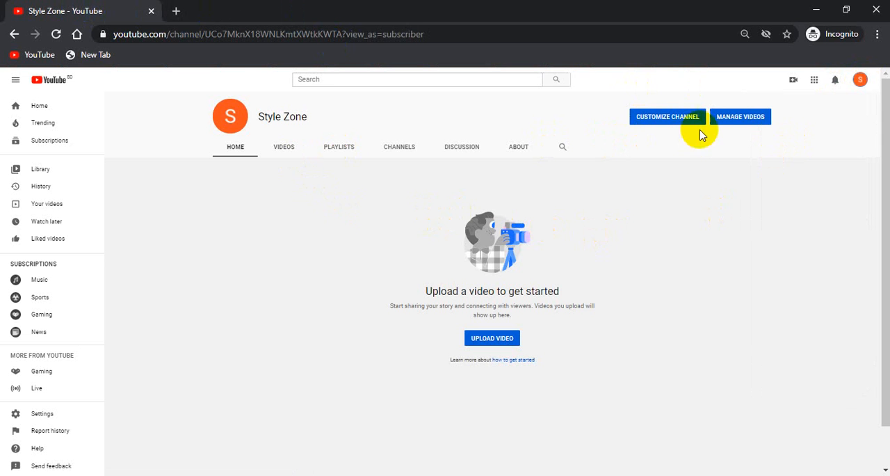
{"action": "left_click", "coordinate": [663, 117]}
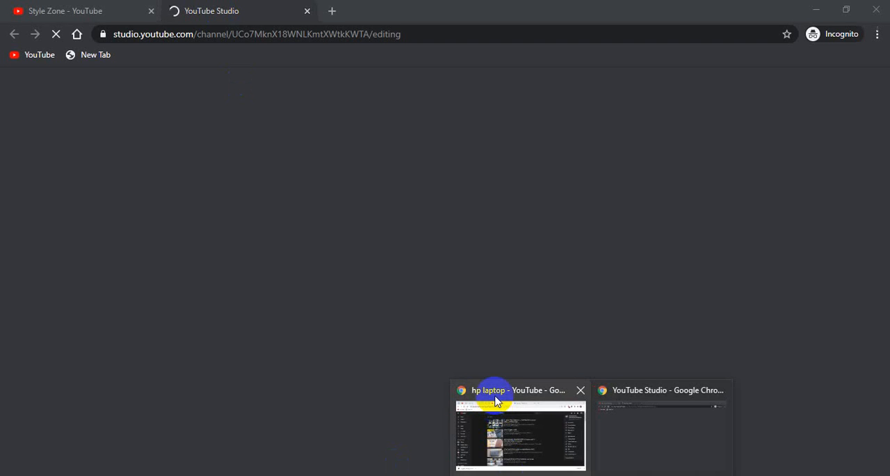
Step: Switch to the regular Chrome window, close the password settings tab and open canva.com in a new tab
{"action": "left_click", "coordinate": [496, 400]}
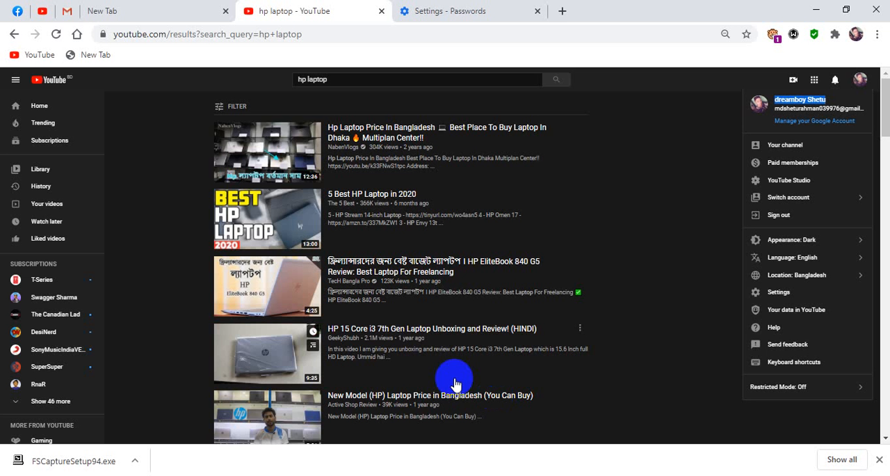
{"action": "left_click", "coordinate": [537, 11]}
{"action": "left_click", "coordinate": [407, 11]}
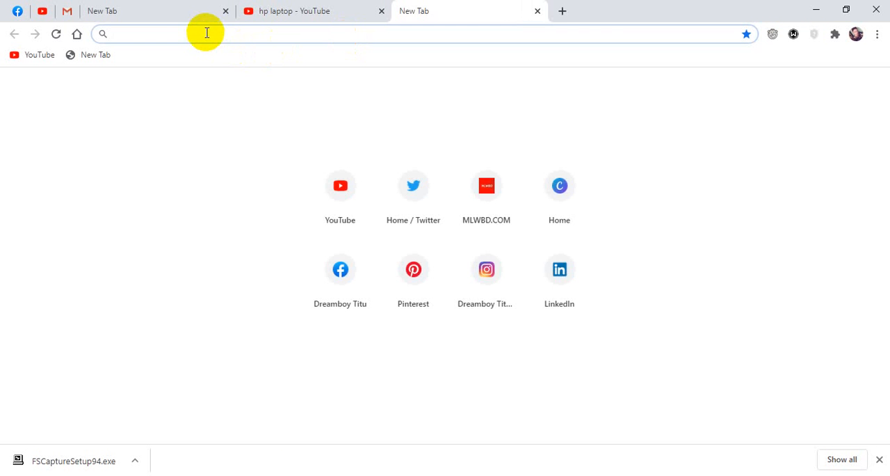
{"action": "type", "text": "canva.com"}
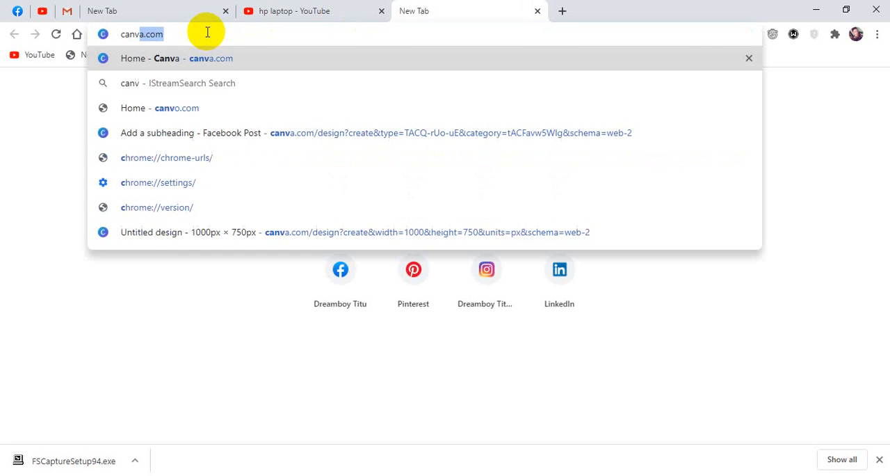
{"action": "key", "text": "Return"}
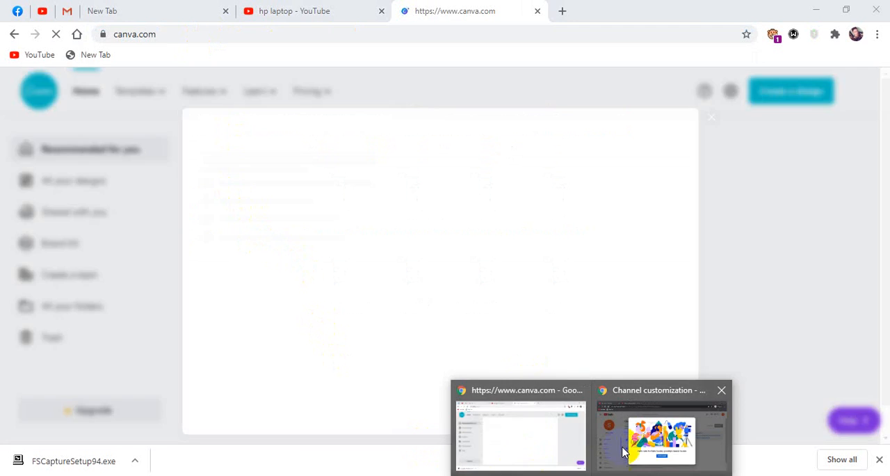
Step: Return to the incognito window, open the new YouTube Studio announcement's information video and close its tab
{"action": "left_click", "coordinate": [624, 453]}
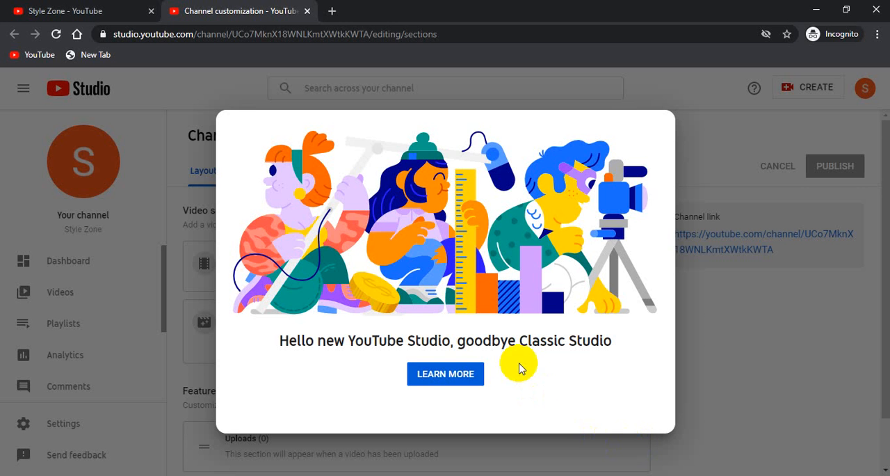
{"action": "left_click", "coordinate": [473, 379]}
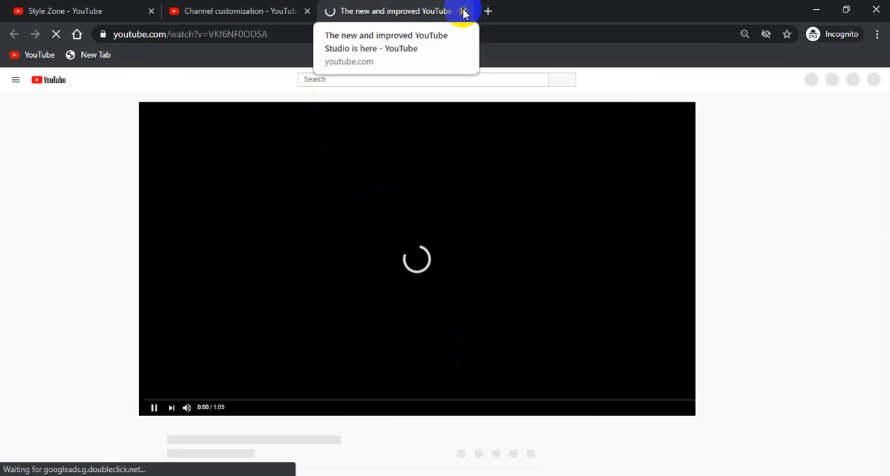
{"action": "key", "text": "ctrl+w"}
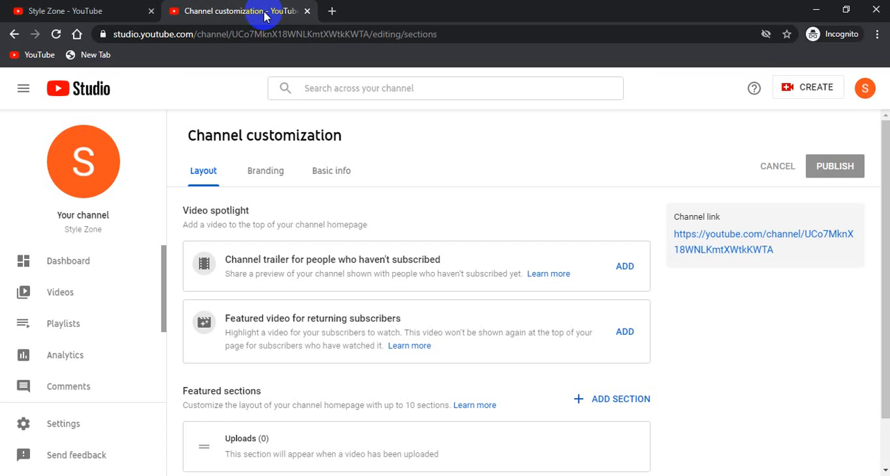
Step: Look through the Layout, Branding and Basic info sections of the channel customization
{"action": "scroll", "coordinate": [306, 257], "scroll_direction": "down", "scroll_amount": 1}
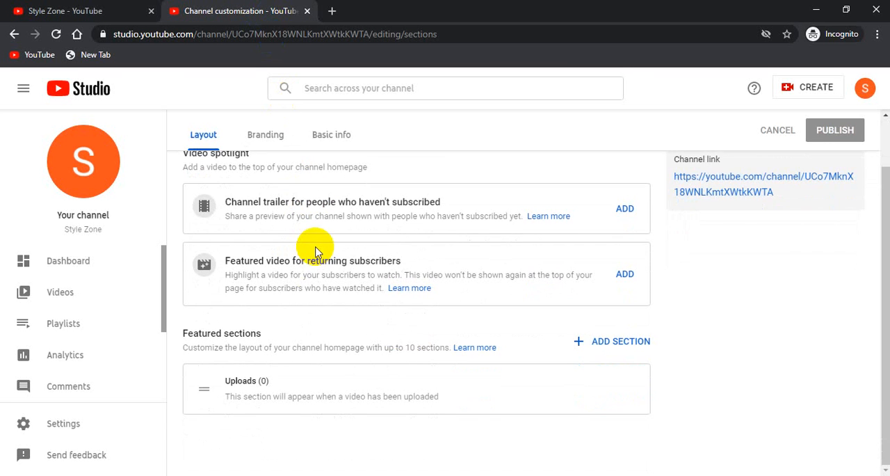
{"action": "scroll", "coordinate": [306, 257], "scroll_direction": "up", "scroll_amount": 1}
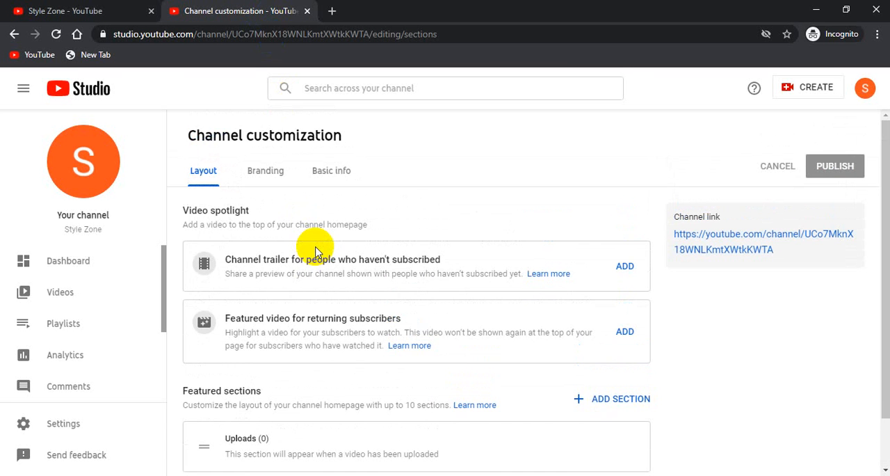
{"action": "left_click", "coordinate": [263, 171]}
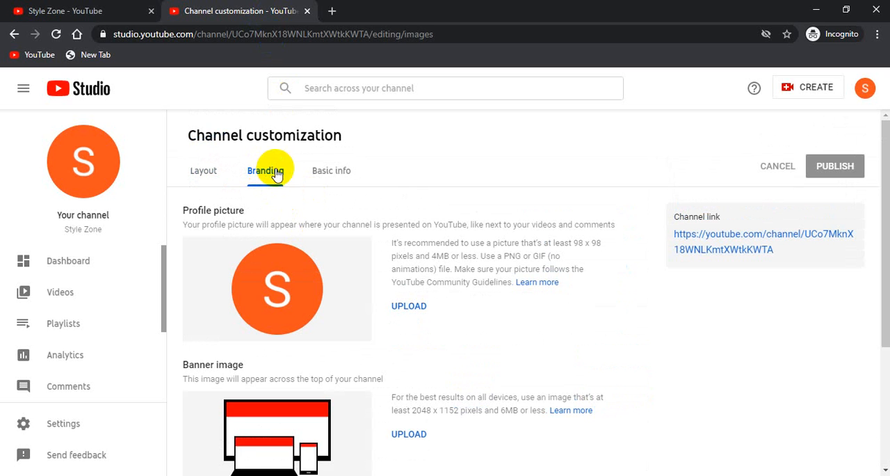
{"action": "left_click", "coordinate": [328, 176]}
{"action": "scroll", "coordinate": [332, 182], "scroll_direction": "down", "scroll_amount": 2}
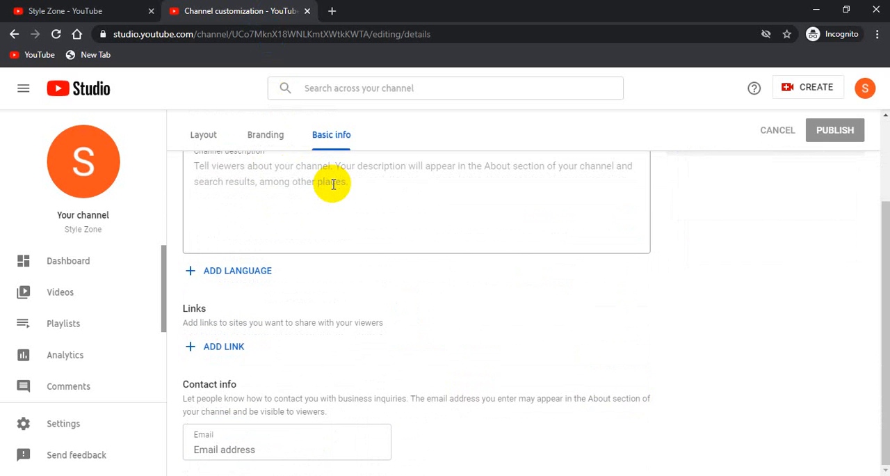
{"action": "scroll", "coordinate": [333, 184], "scroll_direction": "up", "scroll_amount": 2}
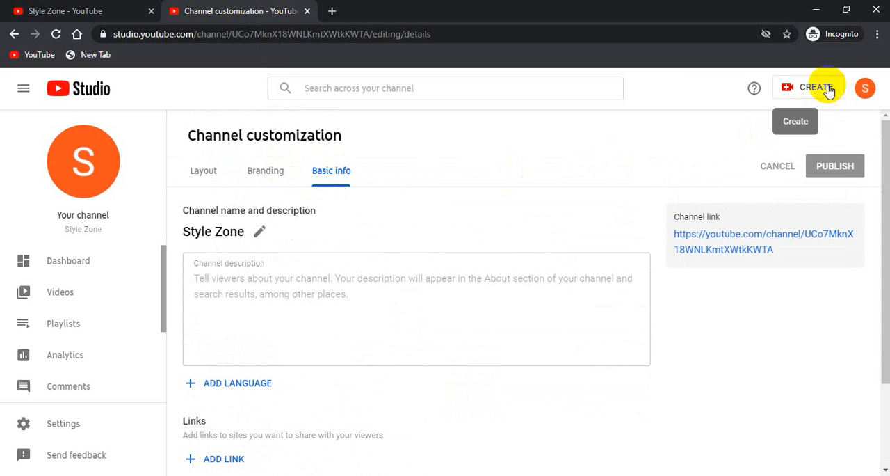
Step: Open the Style Zone channel page and look through its About, Discussion, Channels, Playlists, Videos and Home sections
{"action": "left_click", "coordinate": [862, 87]}
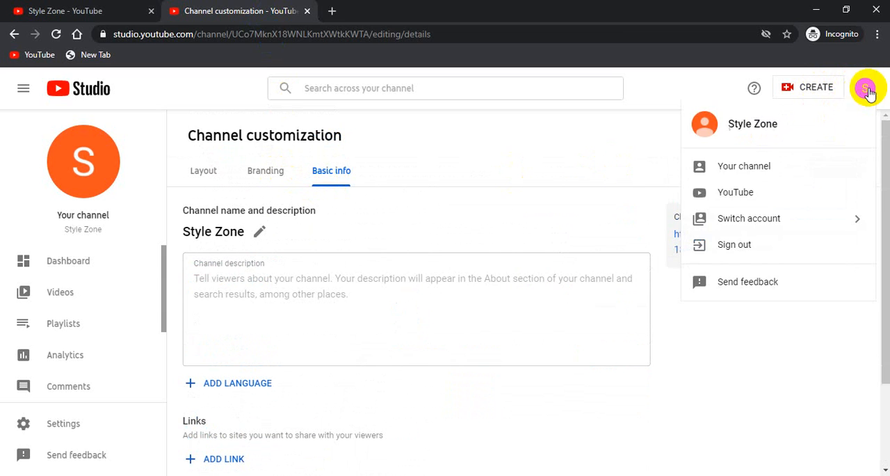
{"action": "left_click", "coordinate": [795, 159]}
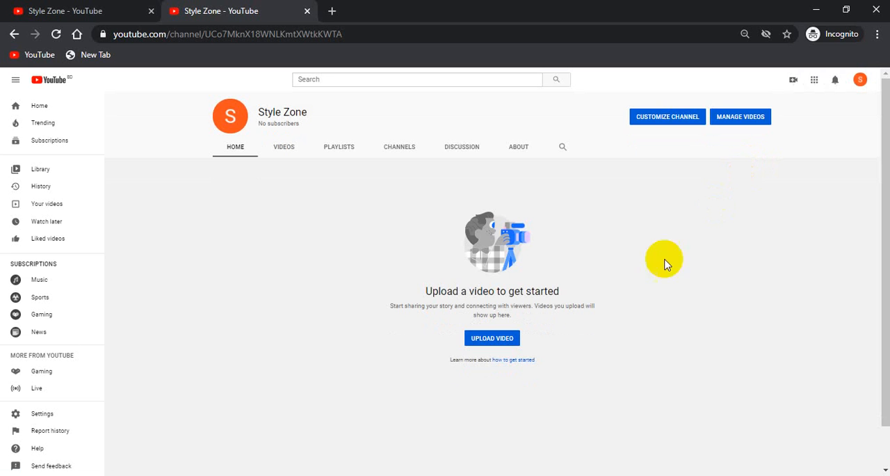
{"action": "left_click", "coordinate": [521, 149]}
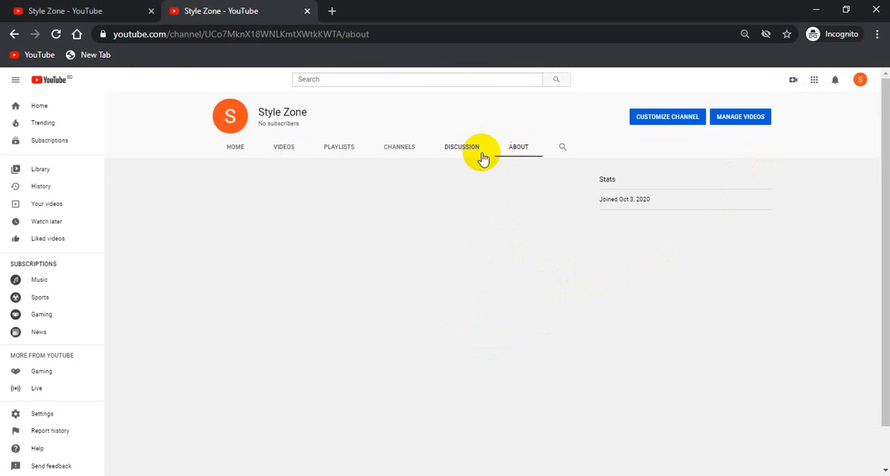
{"action": "left_click", "coordinate": [452, 150]}
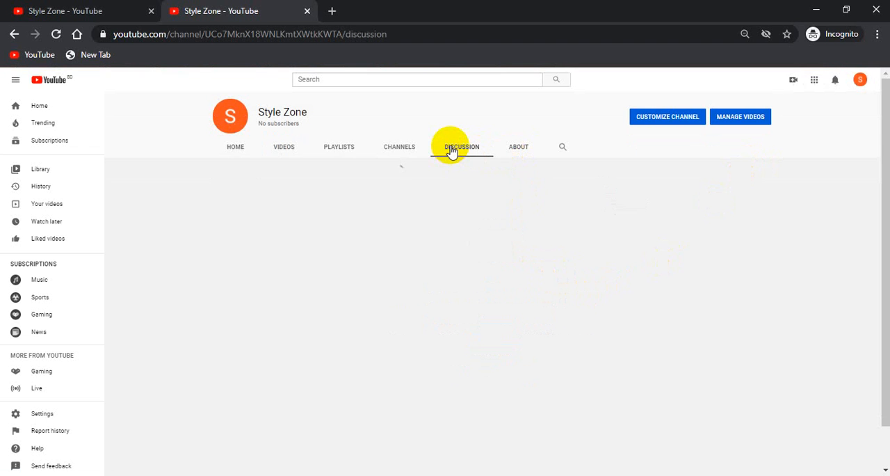
{"action": "left_click", "coordinate": [402, 149]}
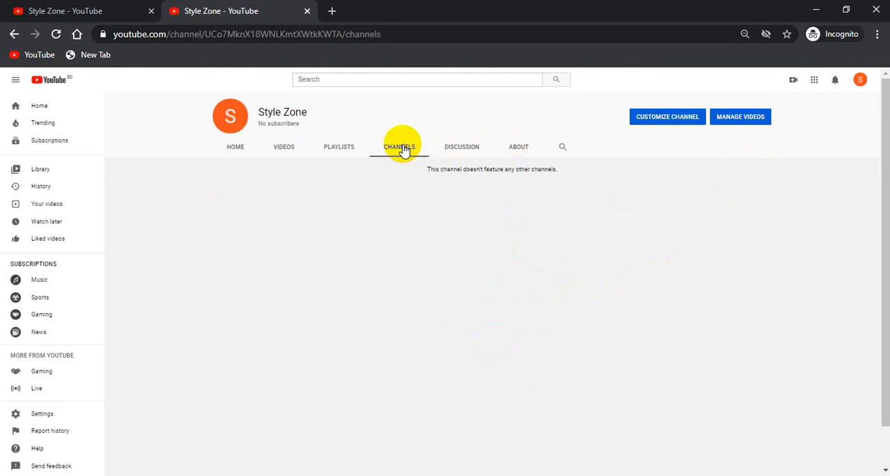
{"action": "left_click", "coordinate": [338, 153]}
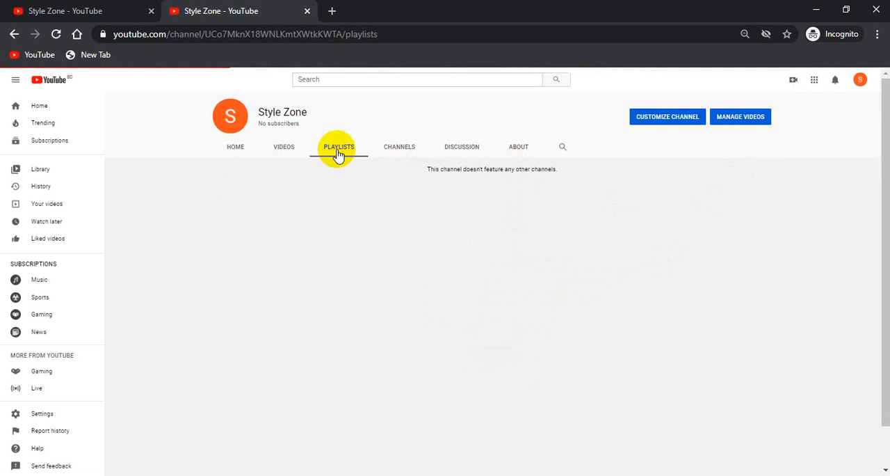
{"action": "left_click", "coordinate": [283, 148]}
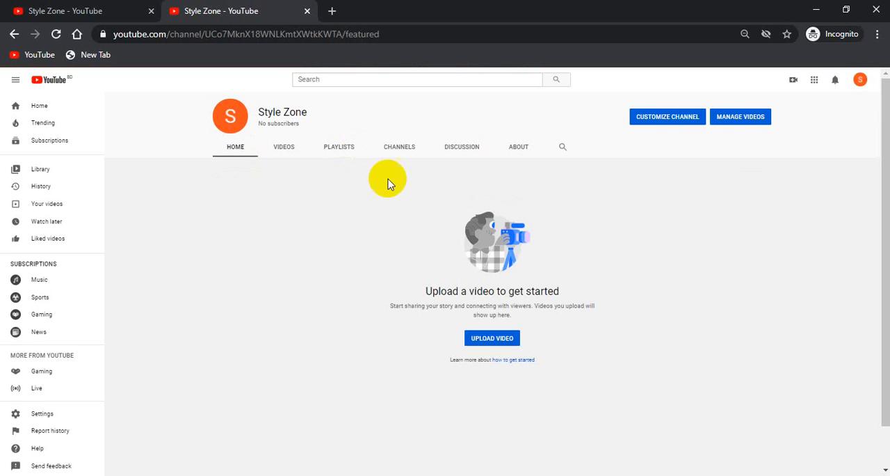
{"action": "left_click", "coordinate": [230, 117]}
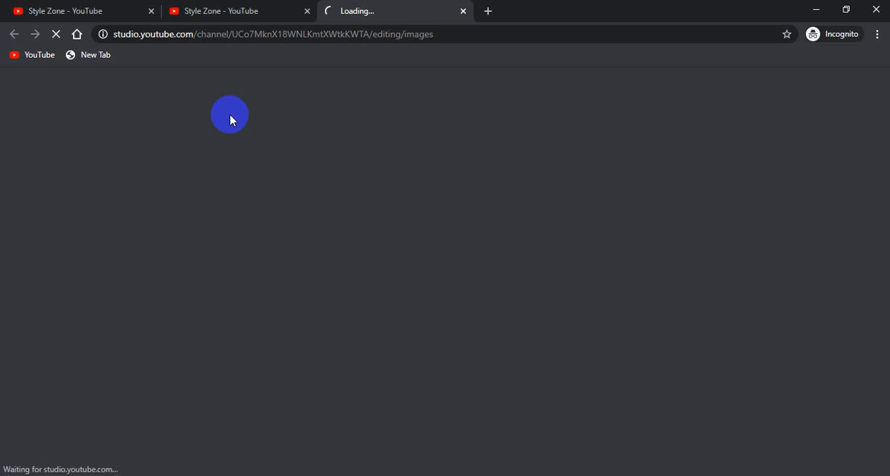
{"action": "left_click", "coordinate": [462, 12]}
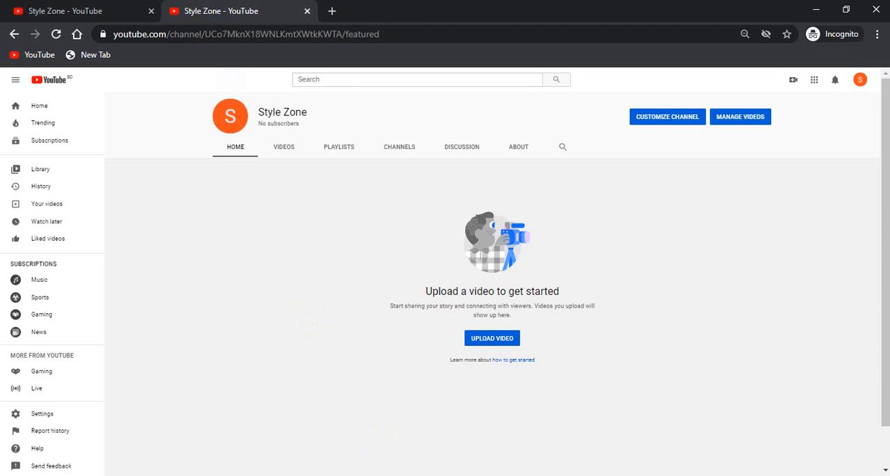
Step: Switch to the regular Chrome window showing Canva and dismiss the Canva Pro offer
{"action": "left_click", "coordinate": [636, 432]}
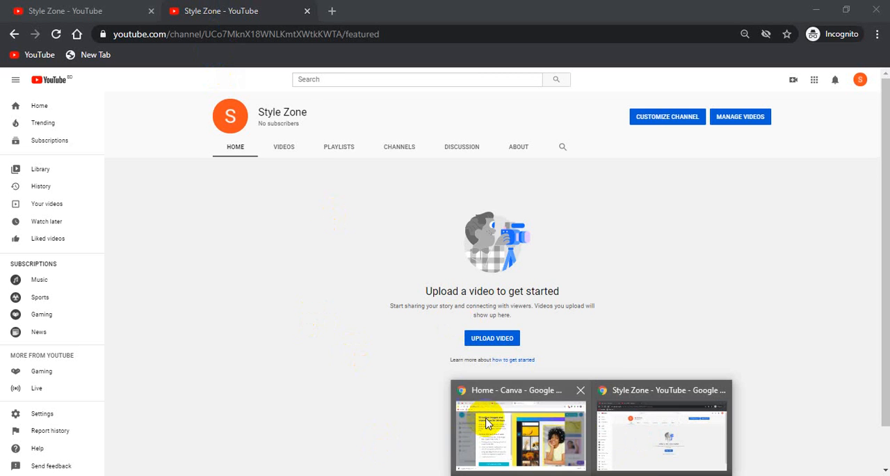
{"action": "left_click", "coordinate": [487, 422]}
{"action": "left_click", "coordinate": [763, 89]}
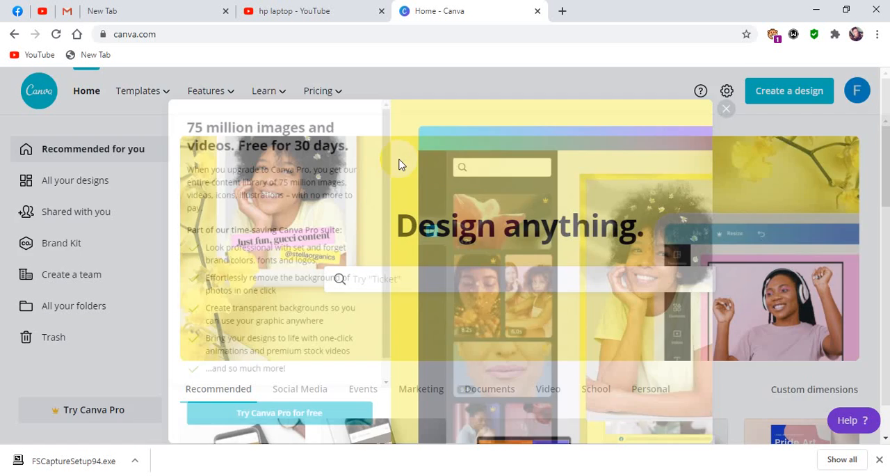
Step: Look through the recommended design types on the Canva home page
{"action": "scroll", "coordinate": [239, 218], "scroll_direction": "down", "scroll_amount": 2}
{"action": "scroll", "coordinate": [239, 217], "scroll_direction": "down", "scroll_amount": 3}
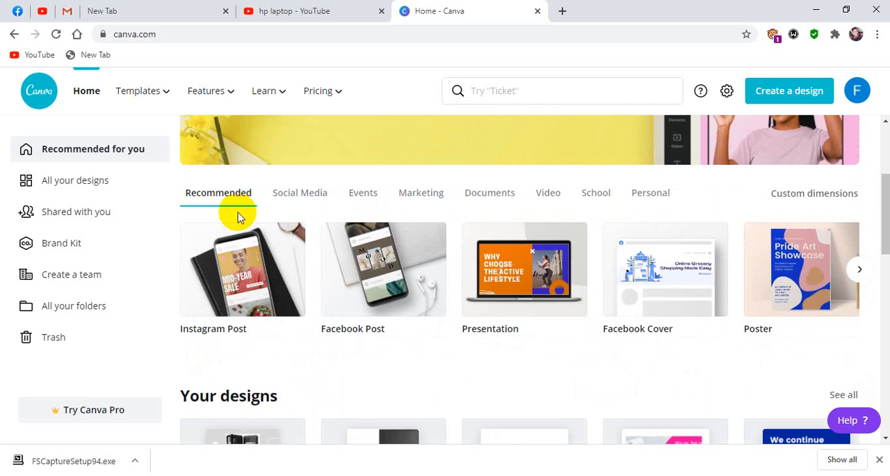
{"action": "left_click", "coordinate": [860, 271]}
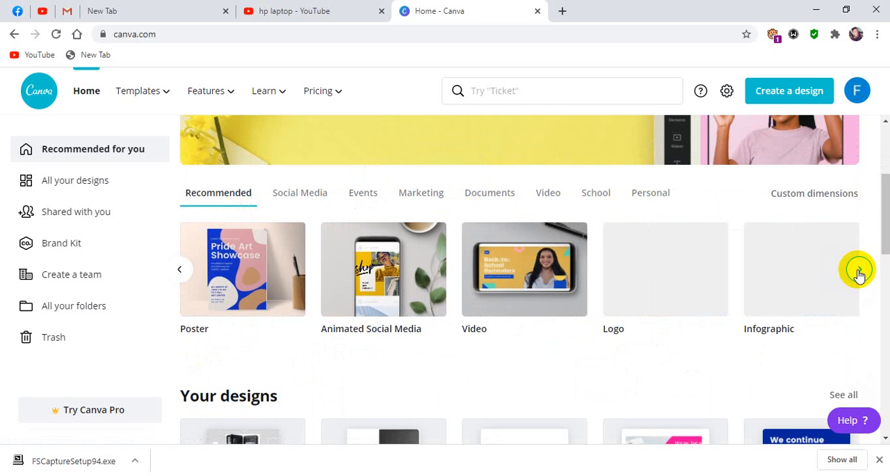
{"action": "left_click", "coordinate": [859, 272]}
{"action": "left_click", "coordinate": [860, 271]}
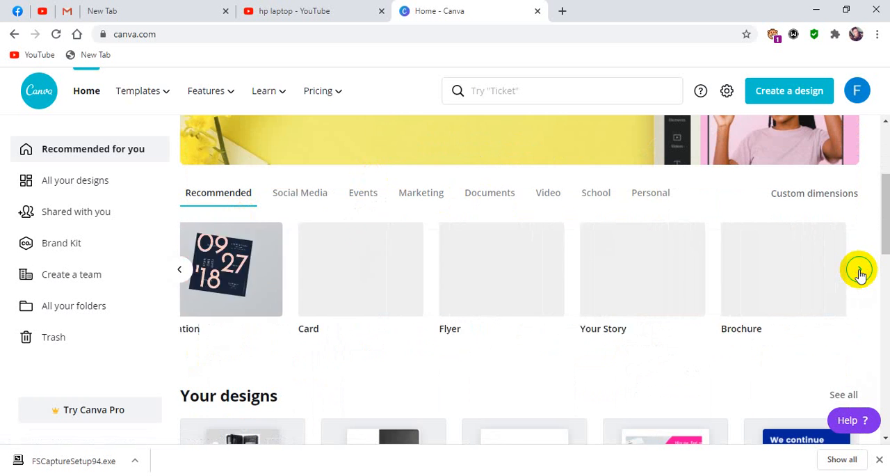
{"action": "scroll", "coordinate": [500, 315], "scroll_direction": "up", "scroll_amount": 3}
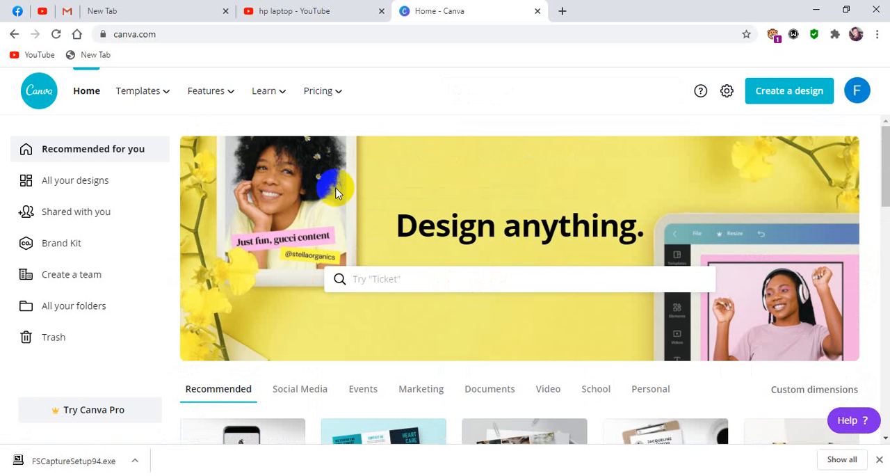
Step: Search Canva for "youtube", choose YouTube Channel Art and browse the available templates
{"action": "left_click", "coordinate": [397, 284]}
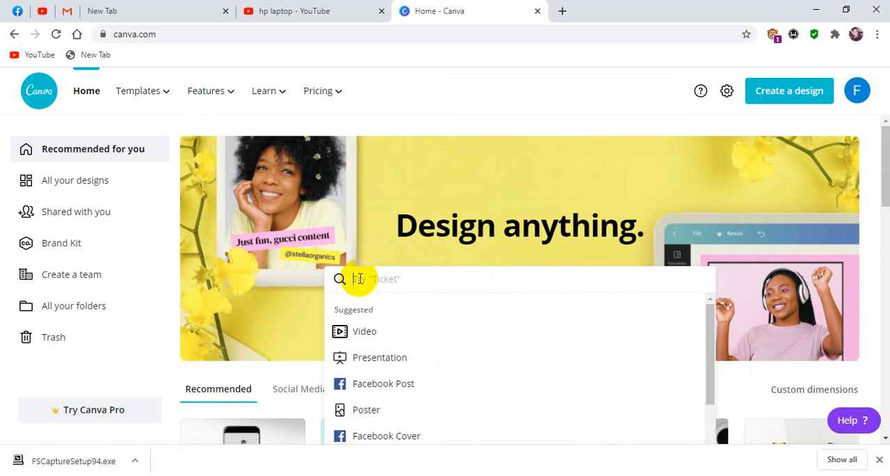
{"action": "scroll", "coordinate": [394, 339], "scroll_direction": "down", "scroll_amount": 1}
{"action": "scroll", "coordinate": [394, 338], "scroll_direction": "down", "scroll_amount": 1}
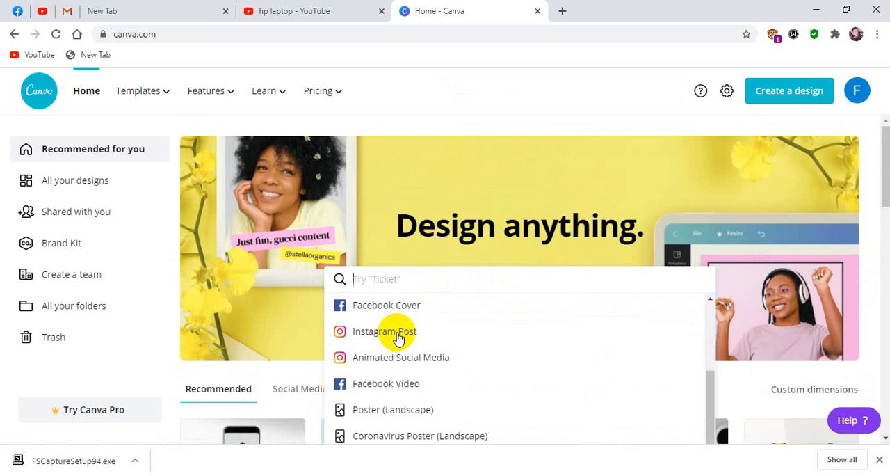
{"action": "type", "text": "yo"}
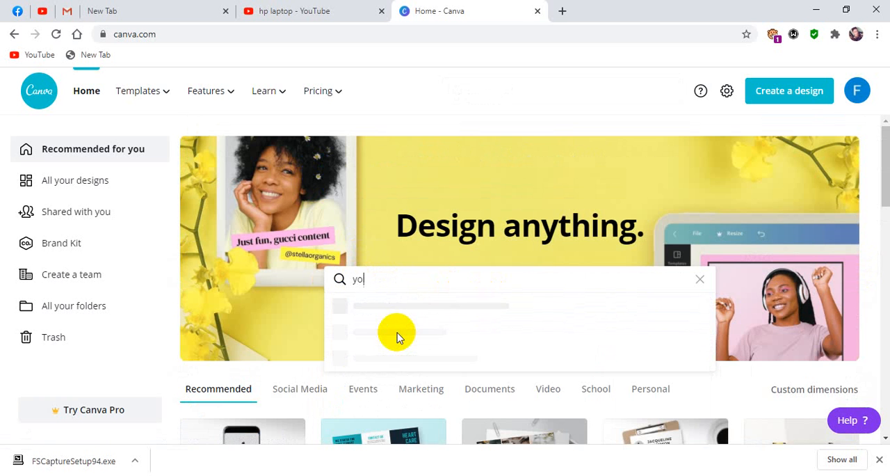
{"action": "type", "text": "utube"}
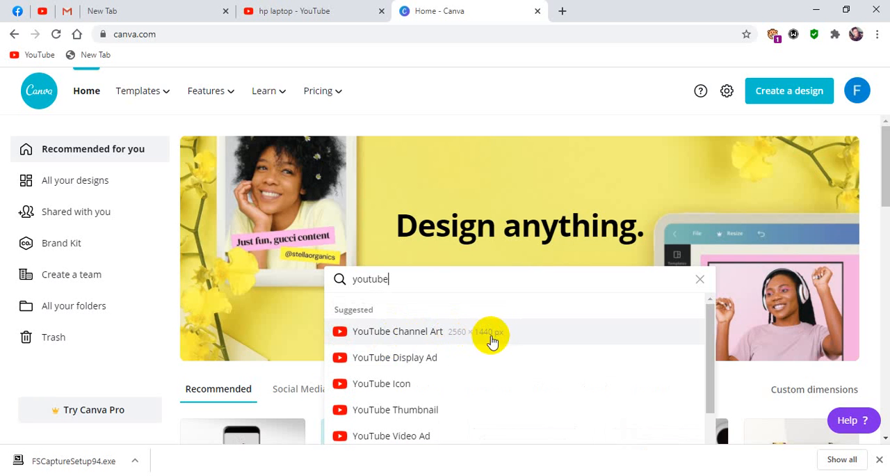
{"action": "left_click", "coordinate": [442, 335]}
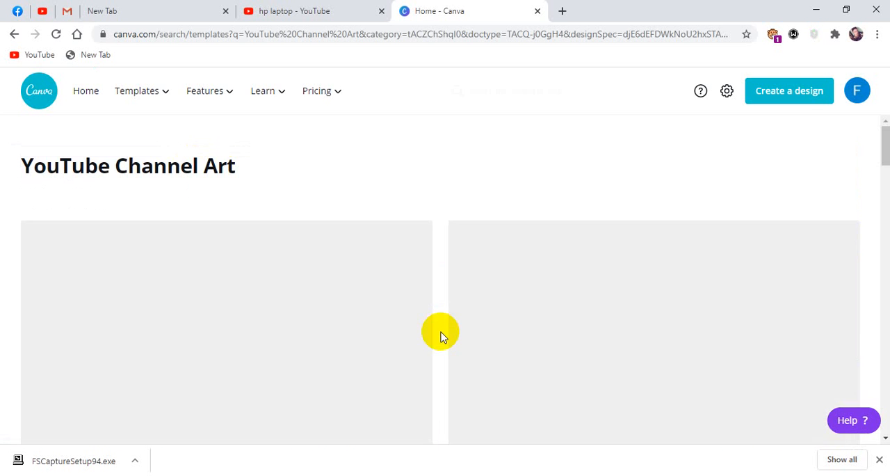
{"action": "scroll", "coordinate": [496, 308], "scroll_direction": "down", "scroll_amount": 5}
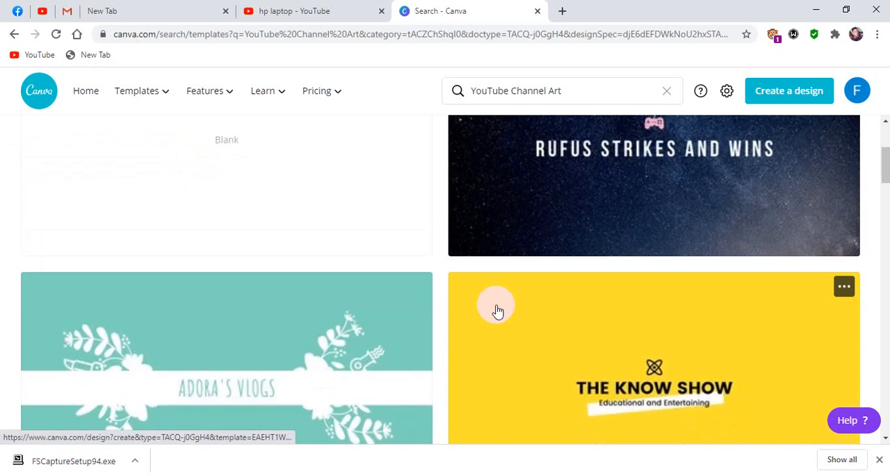
{"action": "scroll", "coordinate": [496, 308], "scroll_direction": "up", "scroll_amount": 1}
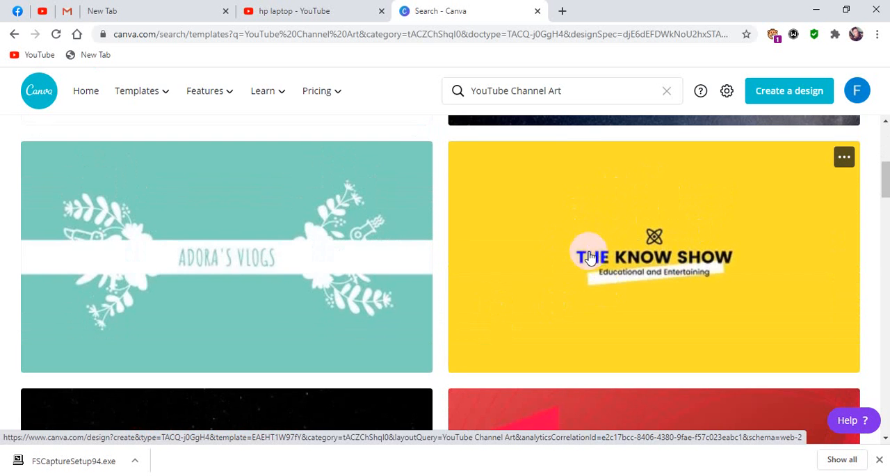
{"action": "scroll", "coordinate": [574, 250], "scroll_direction": "down", "scroll_amount": 2}
{"action": "scroll", "coordinate": [572, 252], "scroll_direction": "down", "scroll_amount": 2}
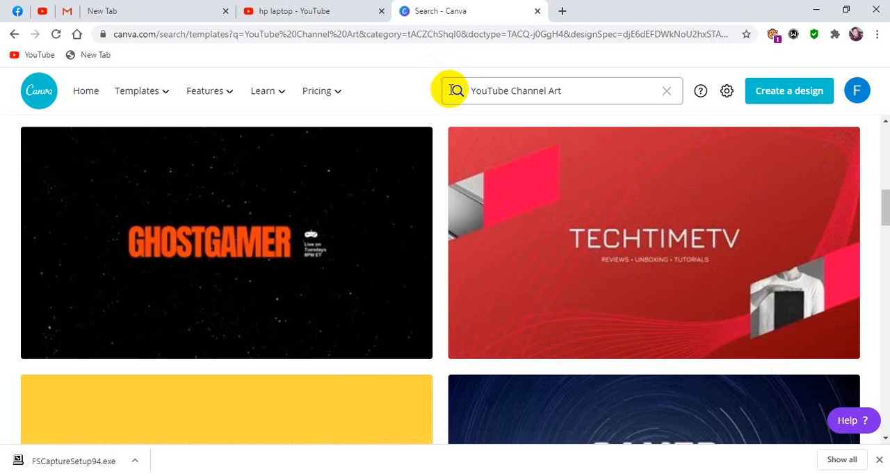
Step: From the hp laptop results on YouTube, open the first video and go to the NabenVlogs channel page to view its channel art
{"action": "left_click", "coordinate": [291, 15]}
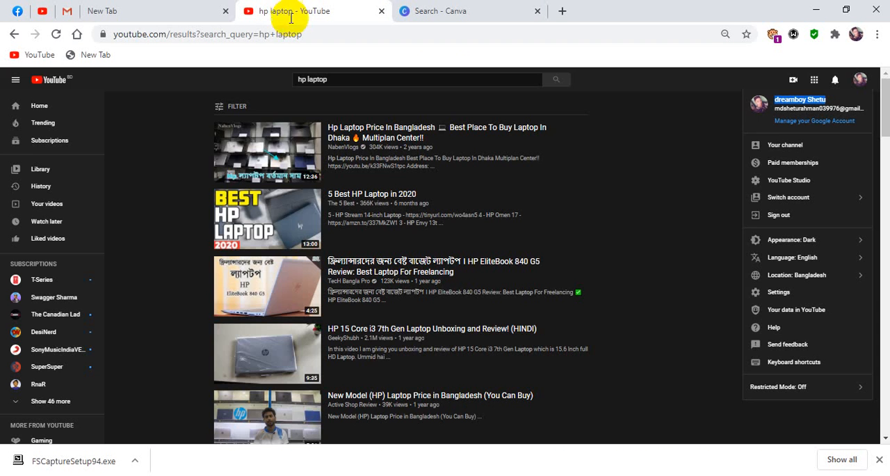
{"action": "left_click", "coordinate": [382, 138]}
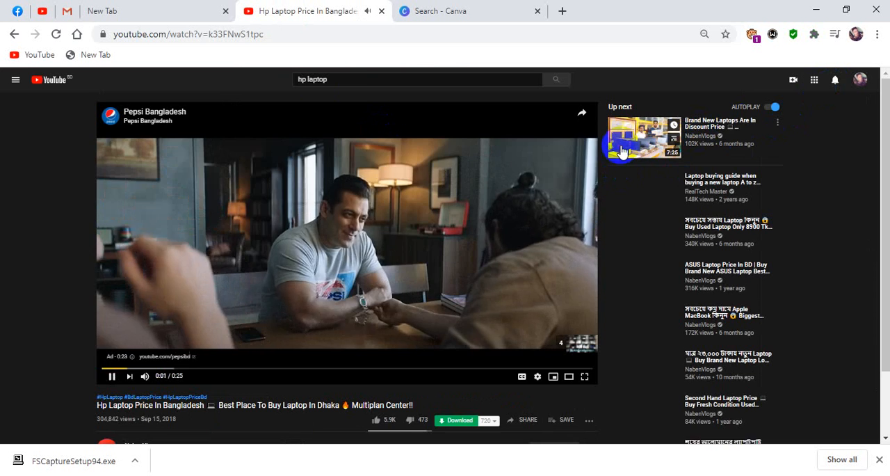
{"action": "scroll", "coordinate": [348, 376], "scroll_direction": "down", "scroll_amount": 3}
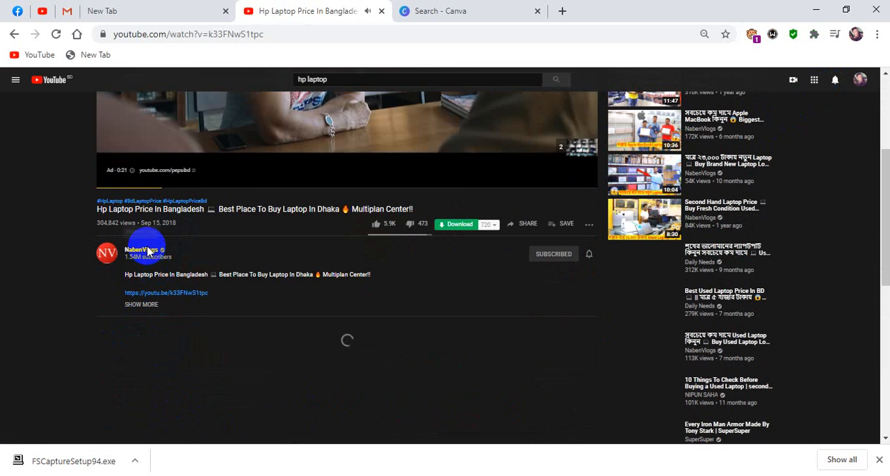
{"action": "left_click", "coordinate": [148, 252]}
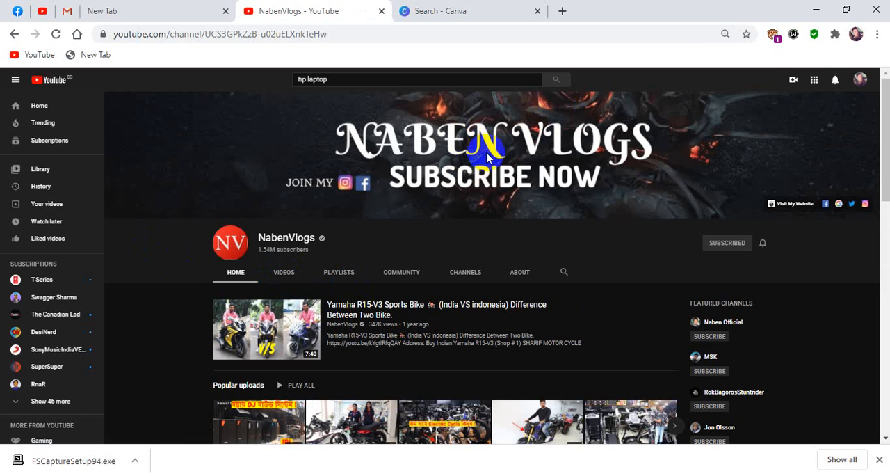
{"action": "left_click", "coordinate": [862, 82]}
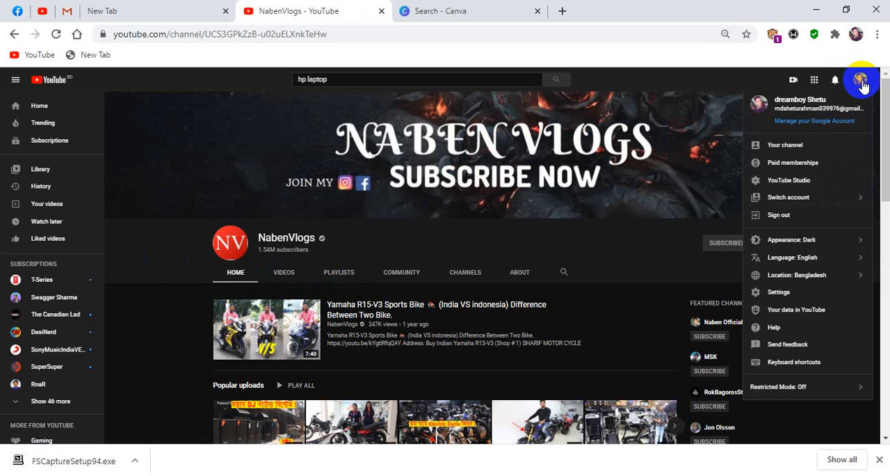
{"action": "left_click", "coordinate": [878, 33]}
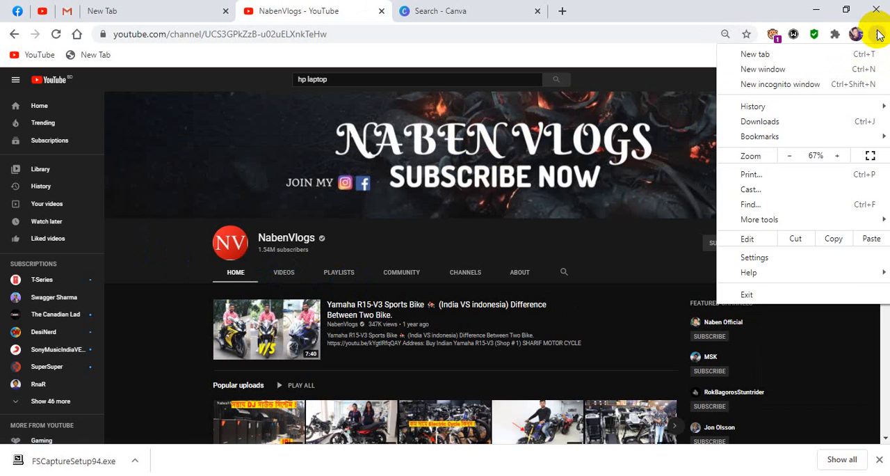
{"action": "left_click", "coordinate": [519, 80]}
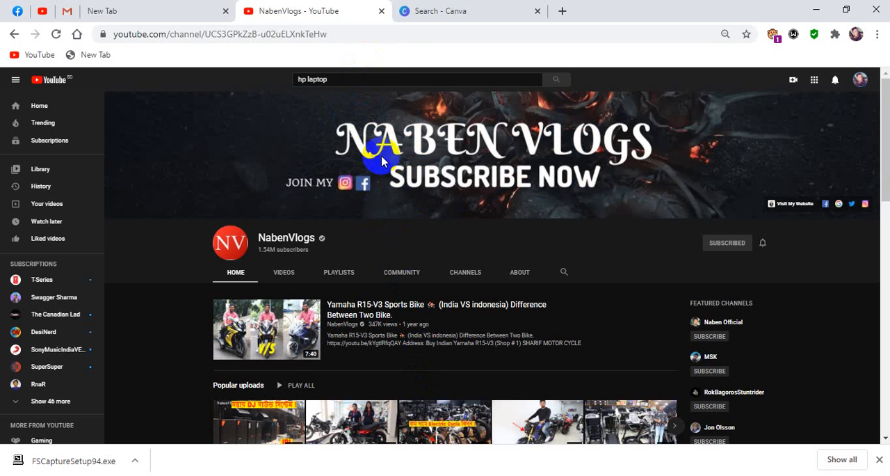
Step: Compare the NabenVlogs banner with the Canva templates and open the red TECHTIMETV channel art template for editing
{"action": "left_click", "coordinate": [428, 12]}
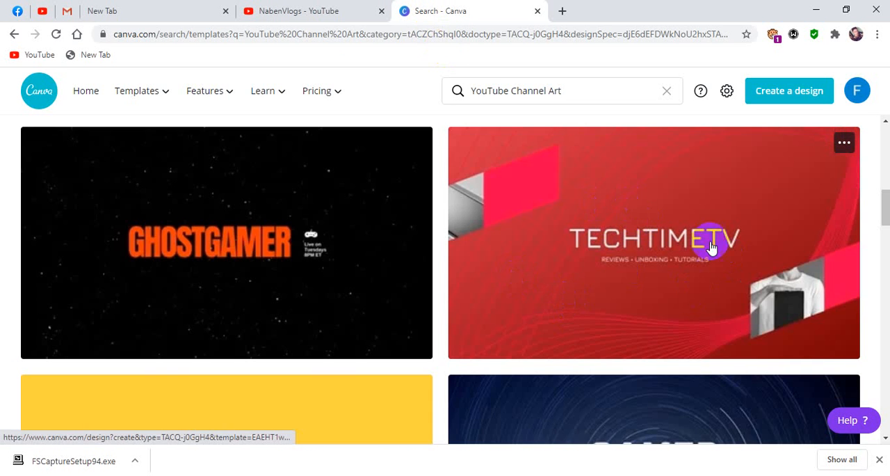
{"action": "left_click", "coordinate": [309, 17]}
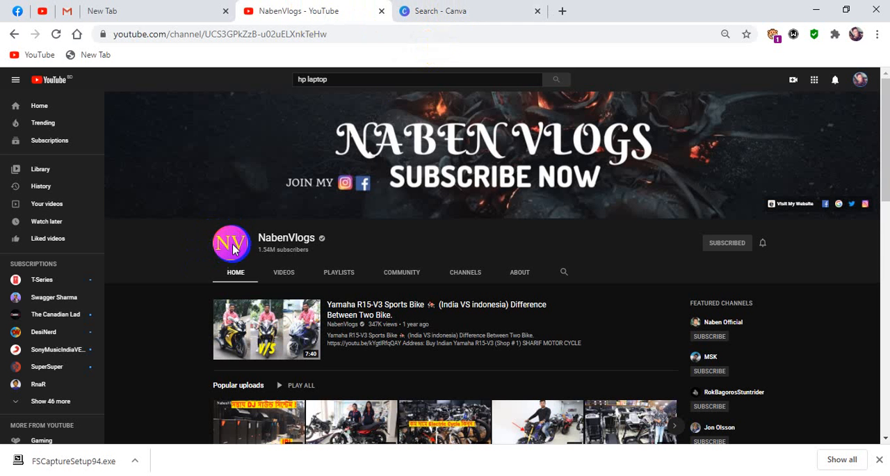
{"action": "left_click", "coordinate": [434, 13]}
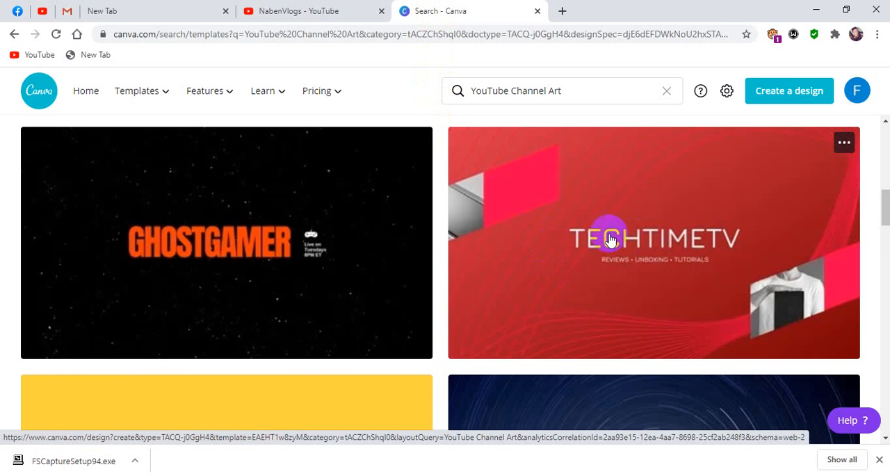
{"action": "left_click", "coordinate": [645, 247]}
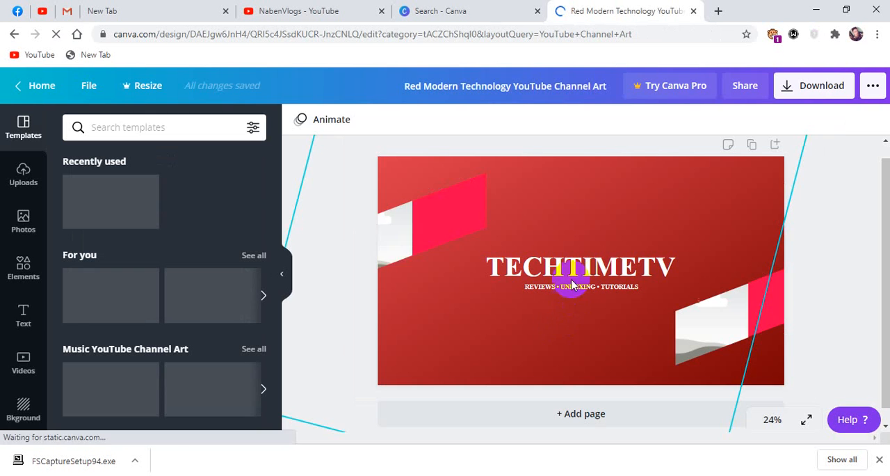
Step: Replace the template's TECHTIMETV title text with "STYLE ZONE"
{"action": "left_click", "coordinate": [573, 269]}
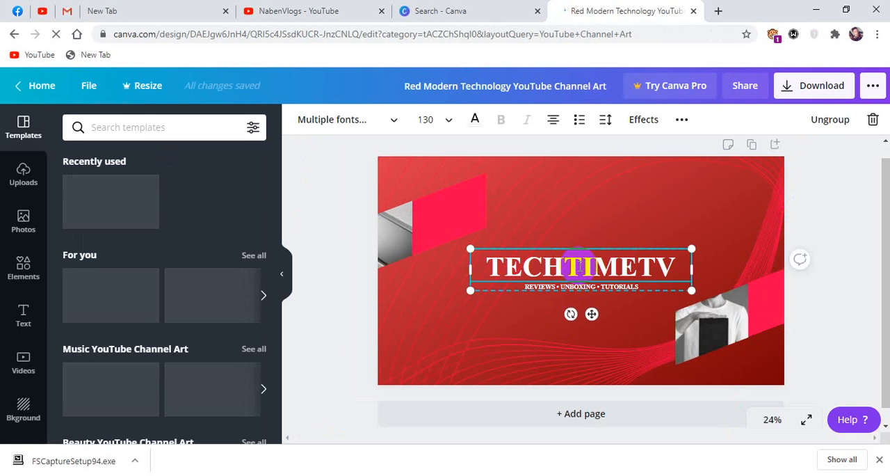
{"action": "double_click", "coordinate": [582, 267]}
{"action": "type", "text": "S"}
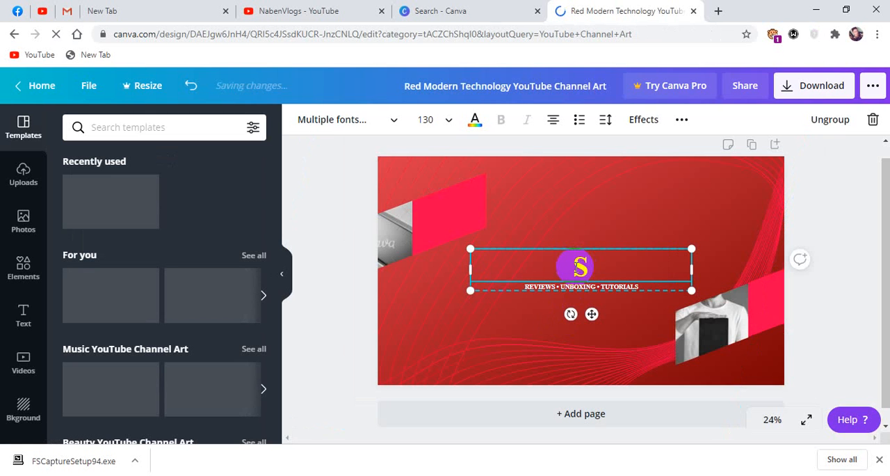
{"action": "type", "text": "TYLE ZO"}
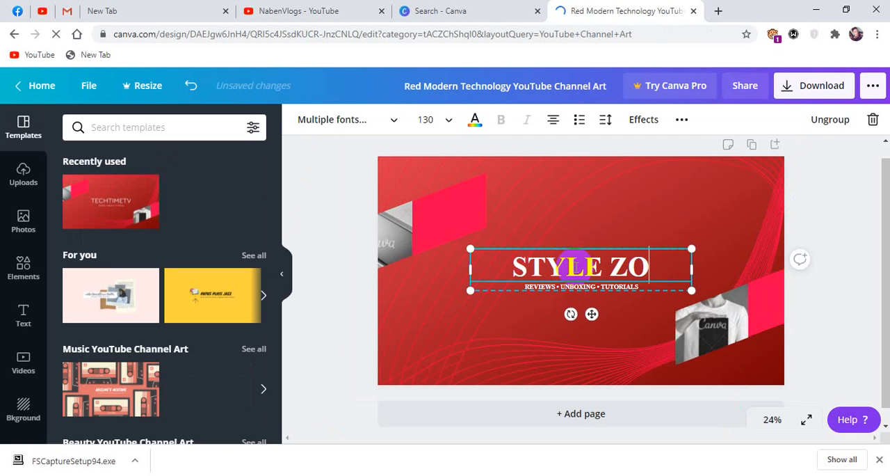
{"action": "type", "text": "NE"}
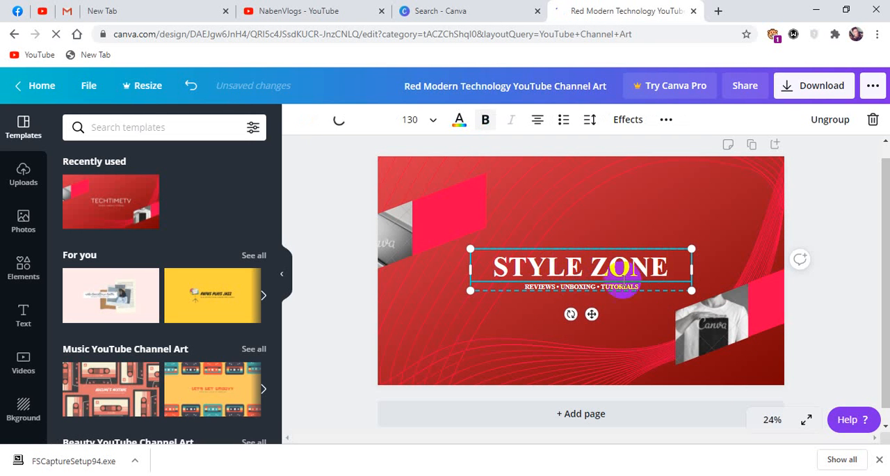
Step: Replace the tagline under the title with "CHANGE YOUR STYLE WITH US"
{"action": "left_click", "coordinate": [642, 292]}
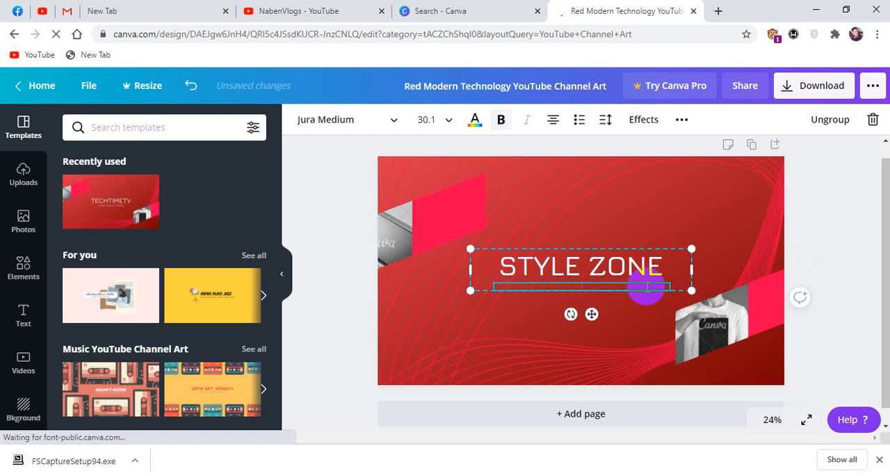
{"action": "type", "text": "CHANGE YOUR STYLE WITH  US"}
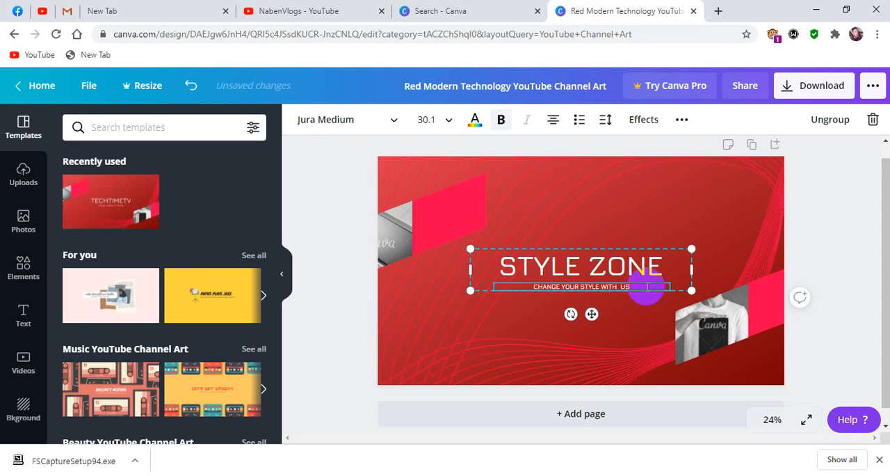
{"action": "left_click", "coordinate": [631, 332]}
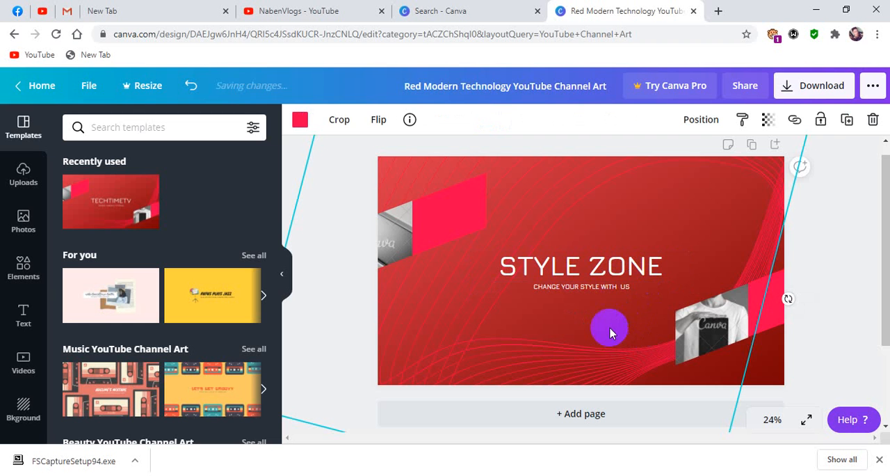
Step: Change the font of the STYLE ZONE title to Anton
{"action": "left_click", "coordinate": [603, 267]}
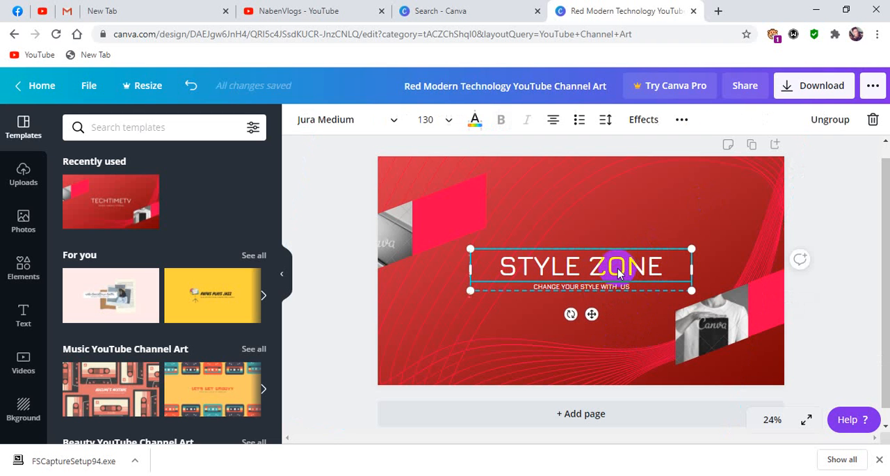
{"action": "left_click", "coordinate": [394, 120]}
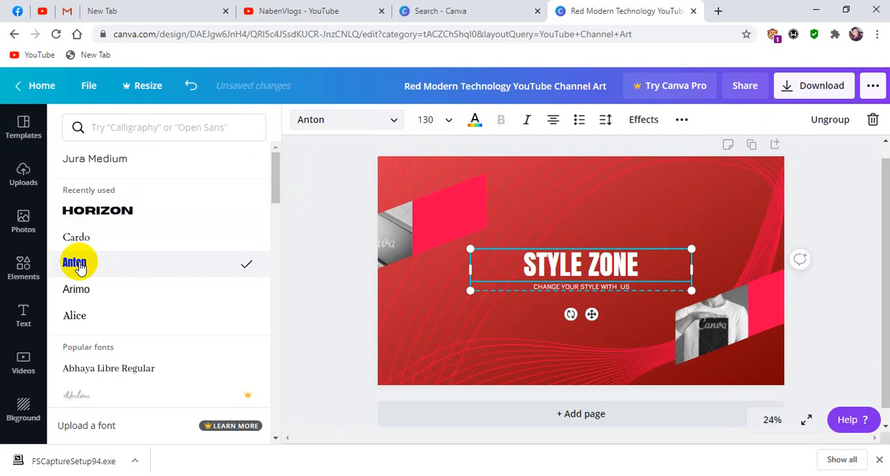
{"action": "left_click", "coordinate": [657, 348]}
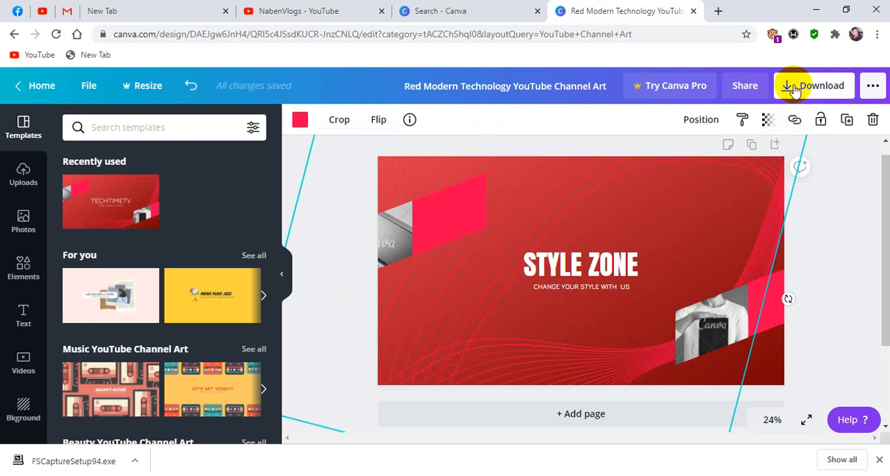
Step: Reuse the banner's title text to rename the design "Style zone"
{"action": "left_click", "coordinate": [592, 258]}
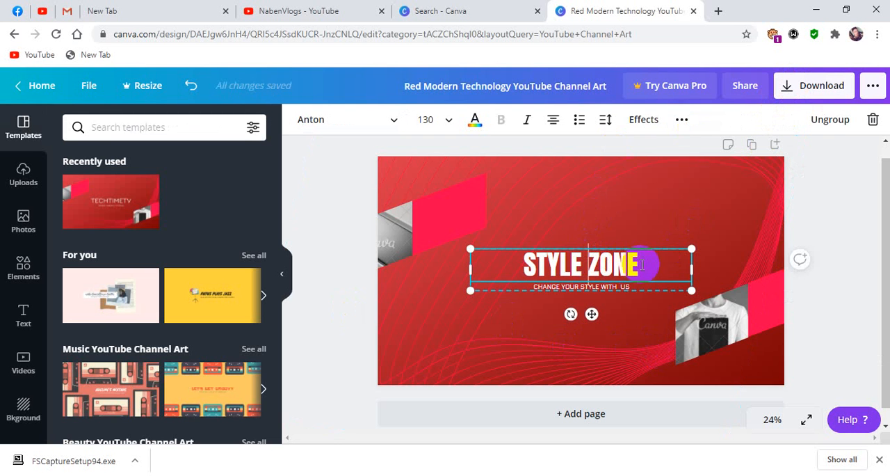
{"action": "left_click_drag", "start_coordinate": [648, 258], "coordinate": [512, 259]}
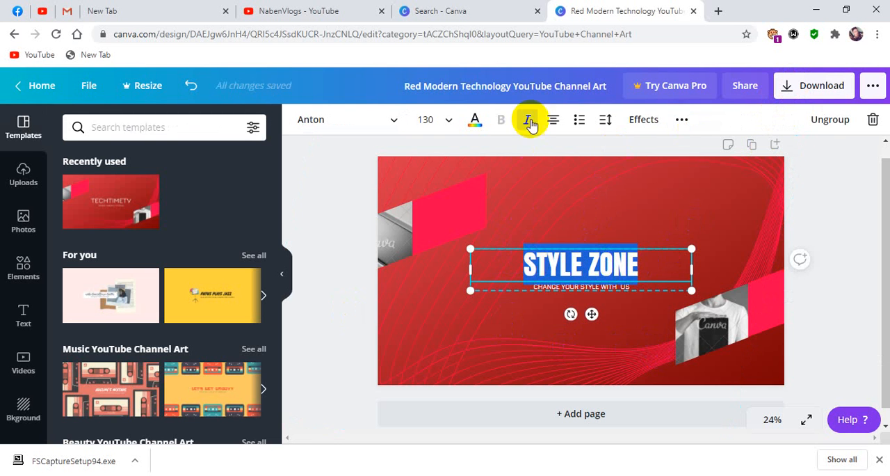
{"action": "left_click", "coordinate": [535, 87]}
{"action": "type", "text": "Style zone"}
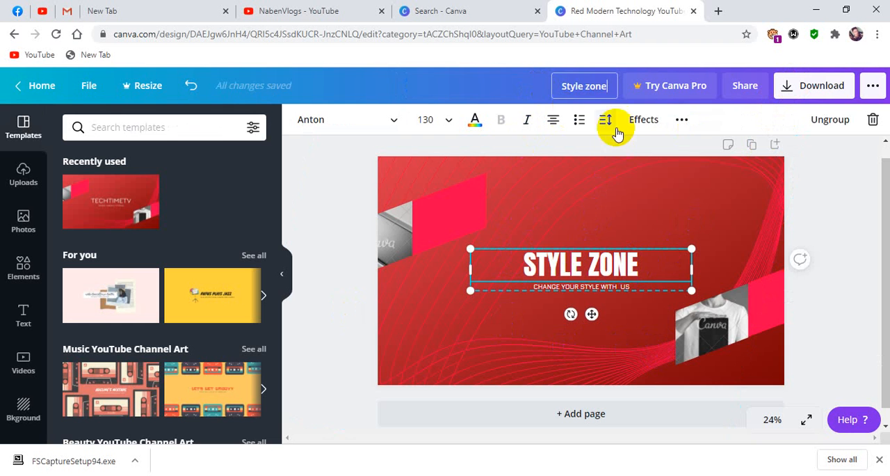
Step: Try to download the channel art as a PNG
{"action": "left_click", "coordinate": [825, 87]}
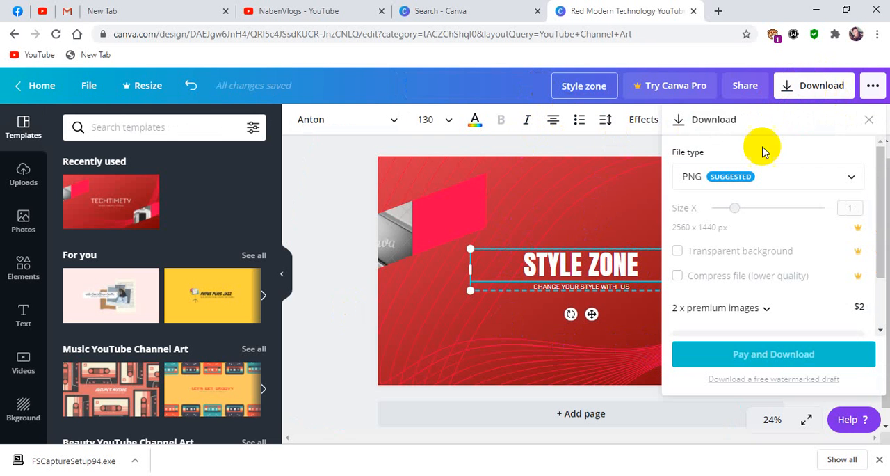
{"action": "left_click", "coordinate": [769, 356]}
{"action": "left_click", "coordinate": [506, 352]}
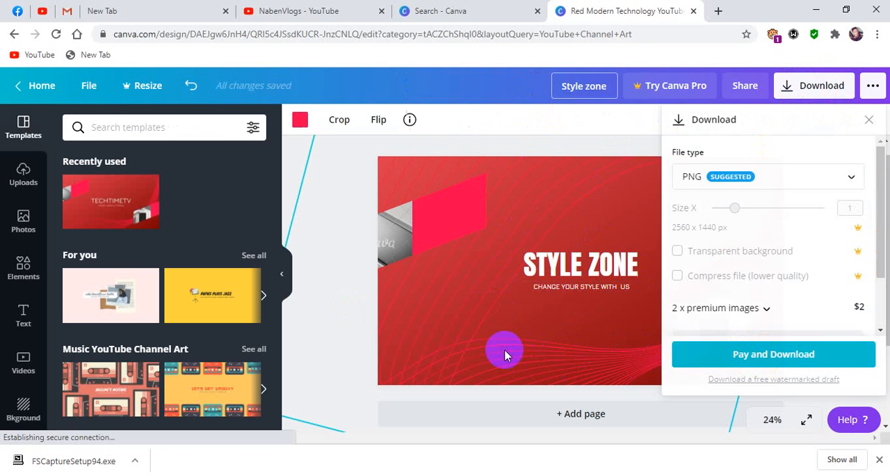
Step: Delete the watermarked photo at the banner's left edge together with its empty frame
{"action": "left_click", "coordinate": [407, 237]}
{"action": "left_click", "coordinate": [409, 238]}
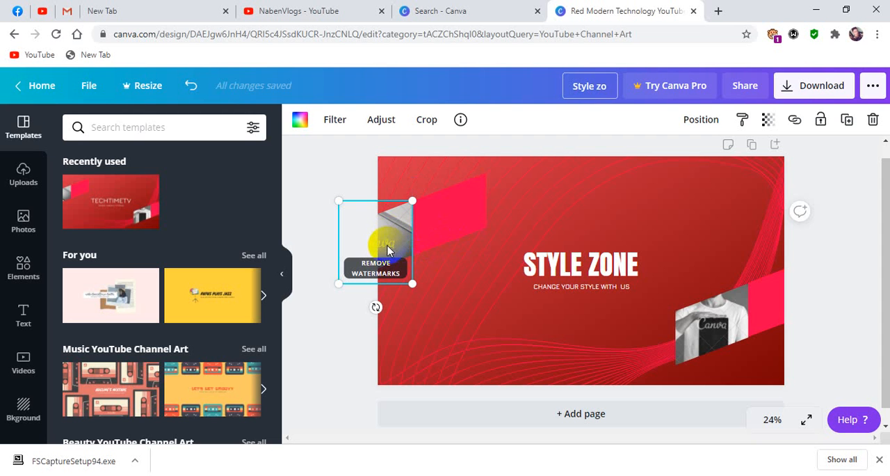
{"action": "right_click", "coordinate": [378, 263]}
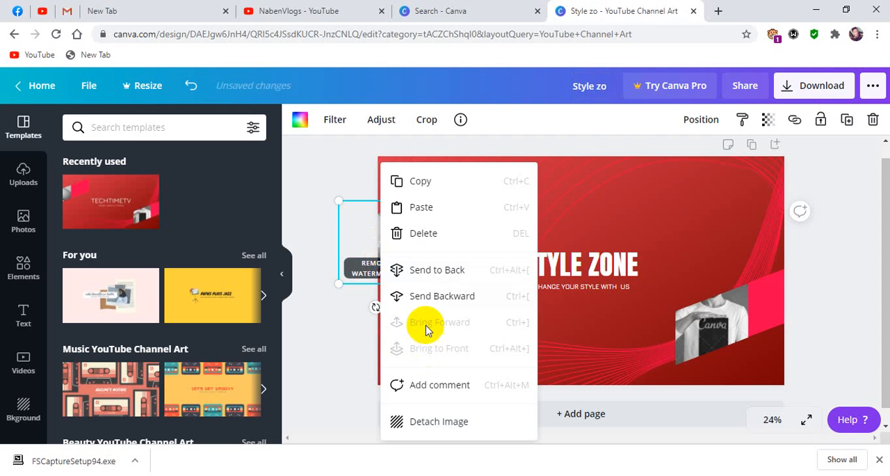
{"action": "left_click", "coordinate": [423, 233]}
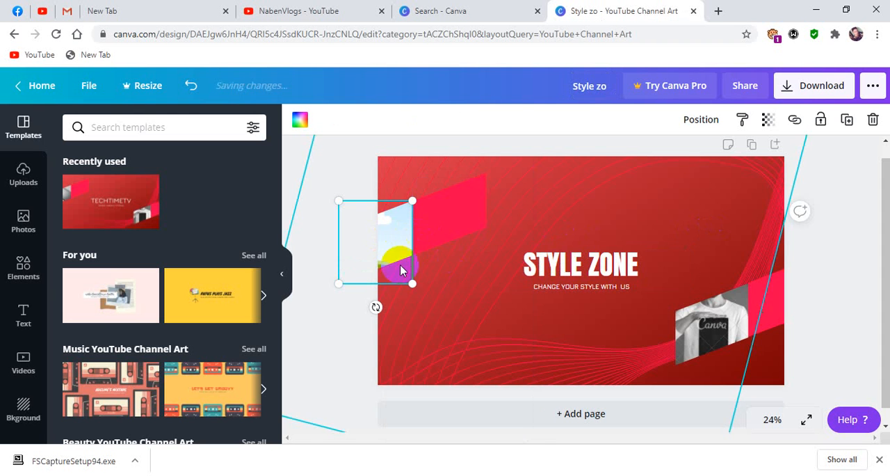
{"action": "right_click", "coordinate": [383, 248]}
{"action": "left_click", "coordinate": [422, 276]}
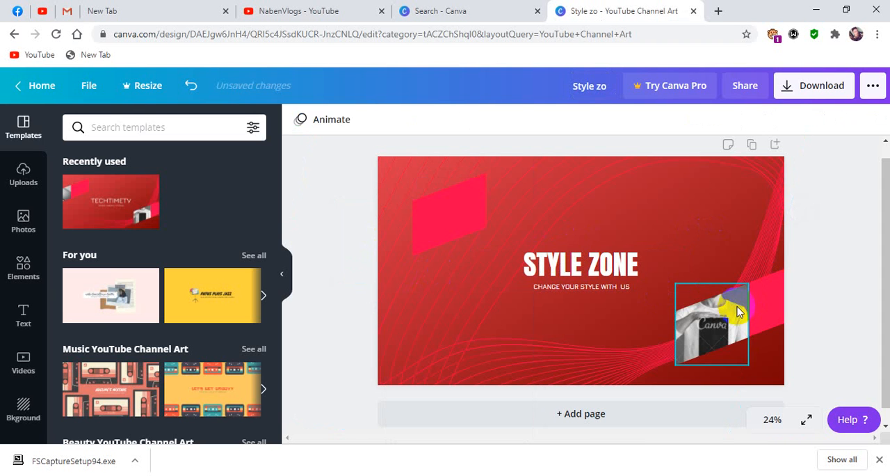
Step: Delete the watermarked T-shirt photo in the banner's lower right together with its empty frame
{"action": "left_click", "coordinate": [727, 315]}
{"action": "right_click", "coordinate": [731, 314]}
{"action": "left_click", "coordinate": [763, 234]}
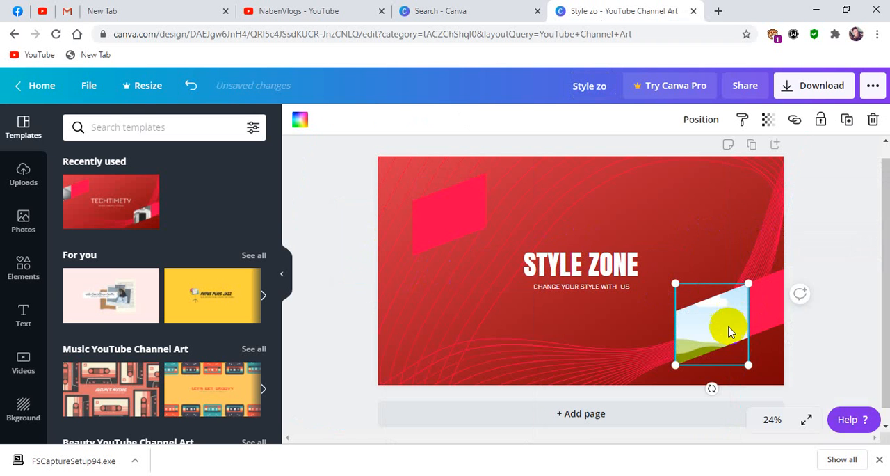
{"action": "right_click", "coordinate": [724, 333]}
{"action": "left_click", "coordinate": [763, 266]}
{"action": "left_click", "coordinate": [745, 274]}
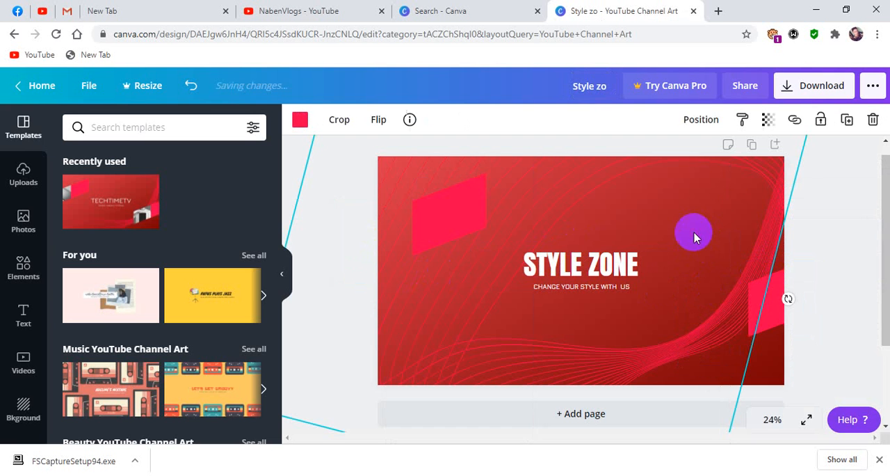
Step: Download the STYLE ZONE channel art as a PNG file
{"action": "left_click", "coordinate": [800, 86]}
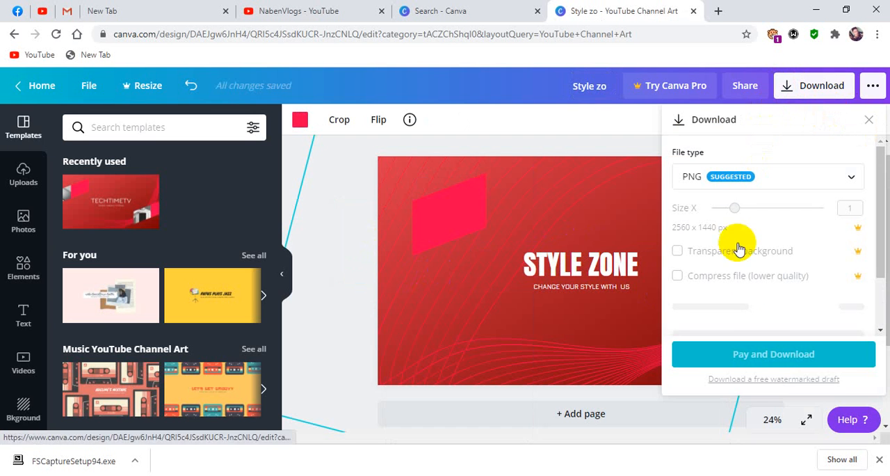
{"action": "left_click", "coordinate": [768, 306]}
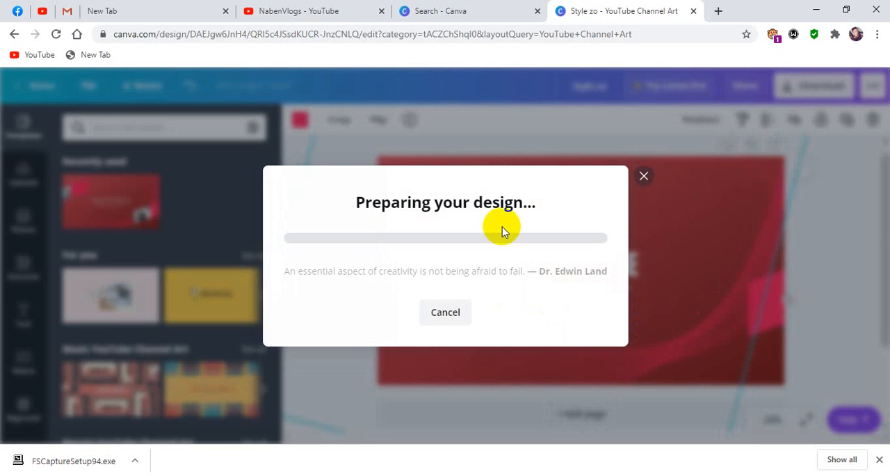
Step: Return to the Canva template search and search for "logo"
{"action": "left_click", "coordinate": [441, 12]}
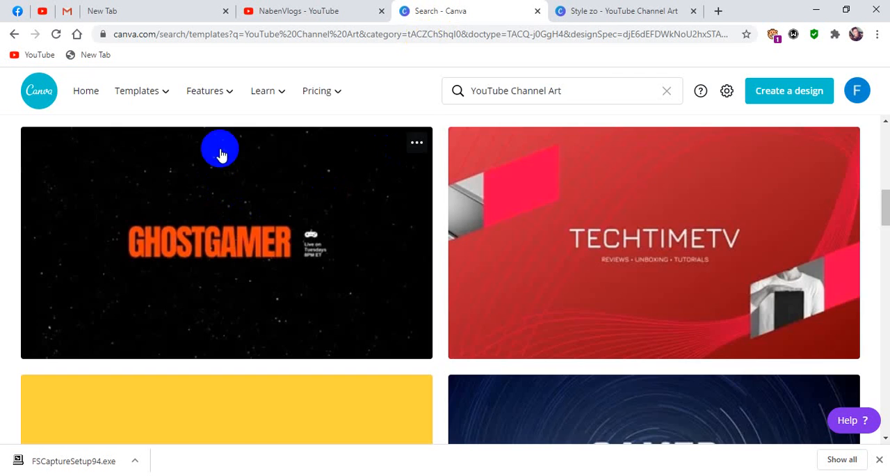
{"action": "scroll", "coordinate": [432, 160], "scroll_direction": "down", "scroll_amount": 5}
{"action": "scroll", "coordinate": [433, 160], "scroll_direction": "up", "scroll_amount": 5}
{"action": "left_click_drag", "start_coordinate": [557, 90], "coordinate": [462, 89]}
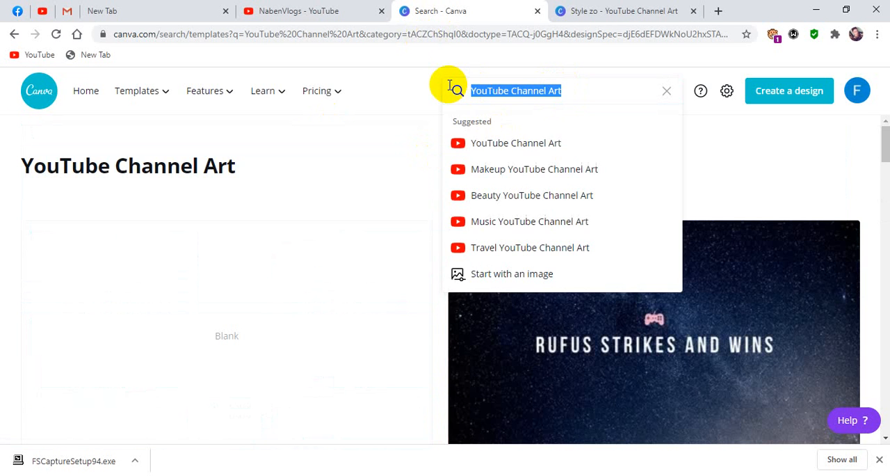
{"action": "type", "text": "lo"}
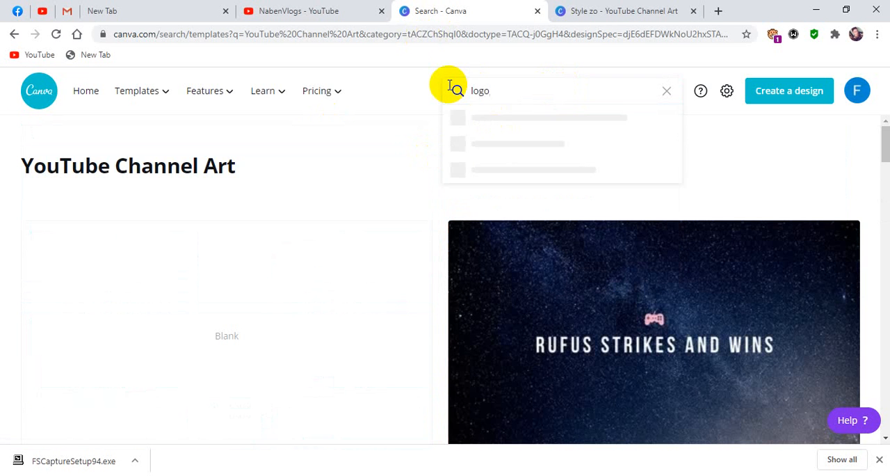
{"action": "type", "text": "go"}
{"action": "key", "text": "Return"}
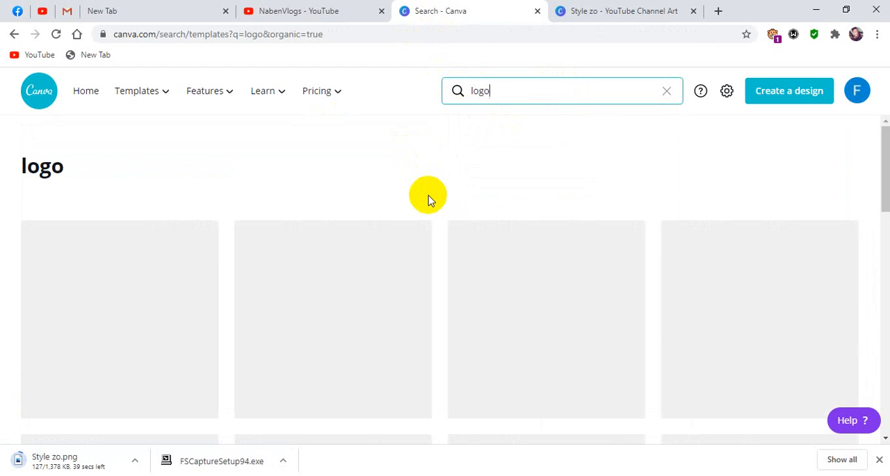
Step: Browse the logo templates and open the purple SILK YOGA lotus logo for editing
{"action": "scroll", "coordinate": [427, 201], "scroll_direction": "down", "scroll_amount": 2}
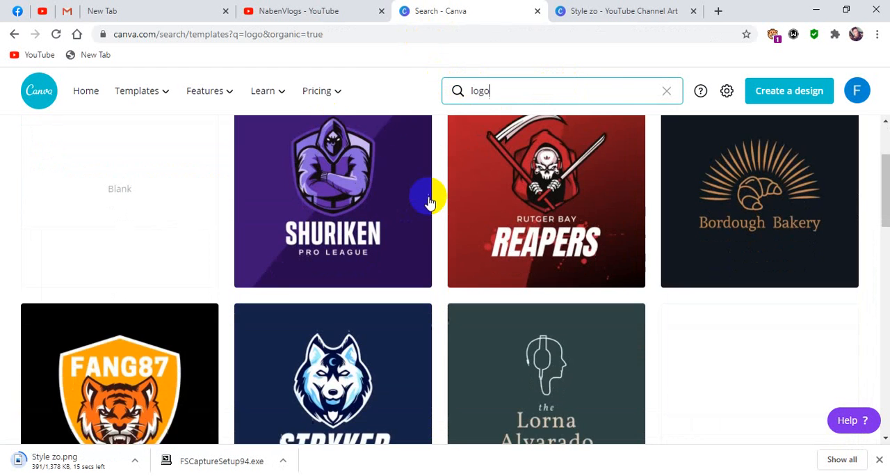
{"action": "scroll", "coordinate": [428, 200], "scroll_direction": "down", "scroll_amount": 1}
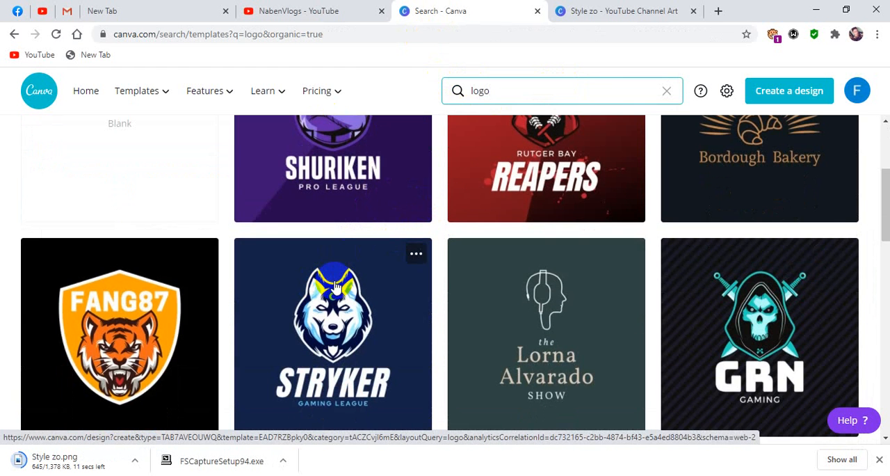
{"action": "scroll", "coordinate": [336, 285], "scroll_direction": "down", "scroll_amount": 2}
{"action": "scroll", "coordinate": [556, 291], "scroll_direction": "down", "scroll_amount": 2}
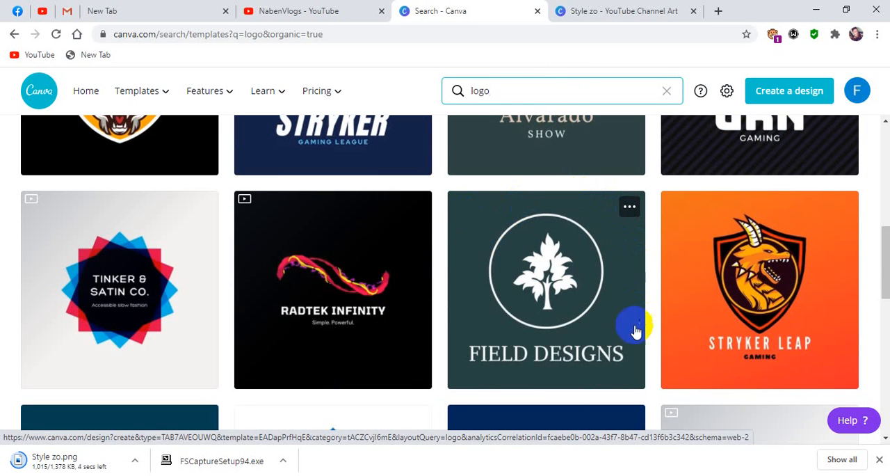
{"action": "scroll", "coordinate": [278, 304], "scroll_direction": "down", "scroll_amount": 3}
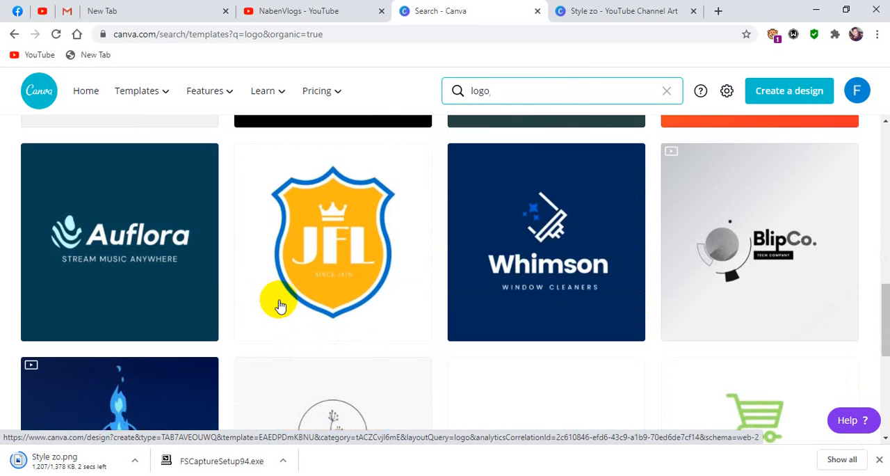
{"action": "scroll", "coordinate": [280, 300], "scroll_direction": "down", "scroll_amount": 3}
{"action": "scroll", "coordinate": [279, 300], "scroll_direction": "down", "scroll_amount": 4}
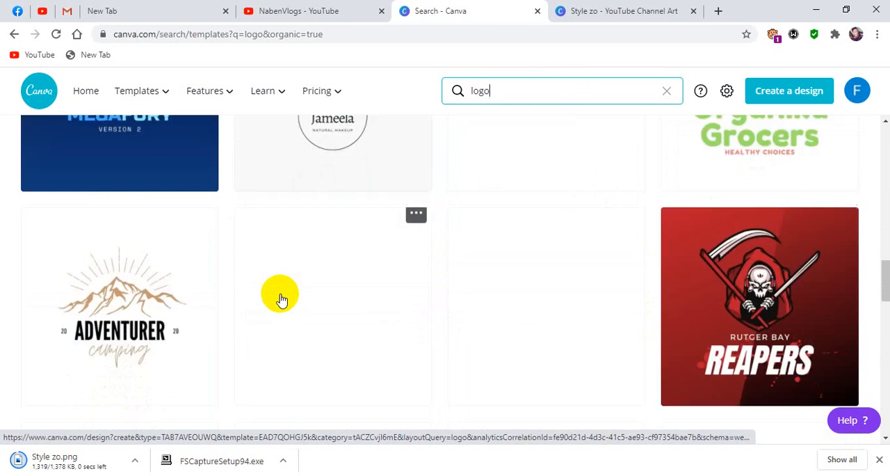
{"action": "scroll", "coordinate": [281, 299], "scroll_direction": "down", "scroll_amount": 5}
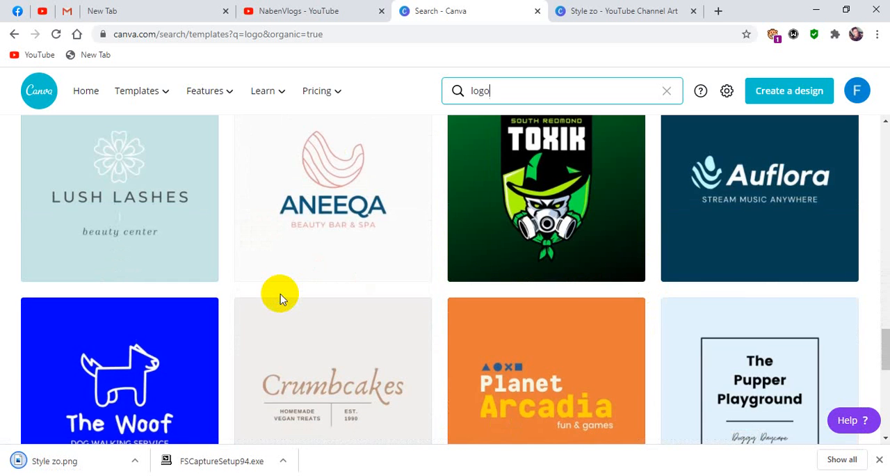
{"action": "scroll", "coordinate": [281, 299], "scroll_direction": "down", "scroll_amount": 5}
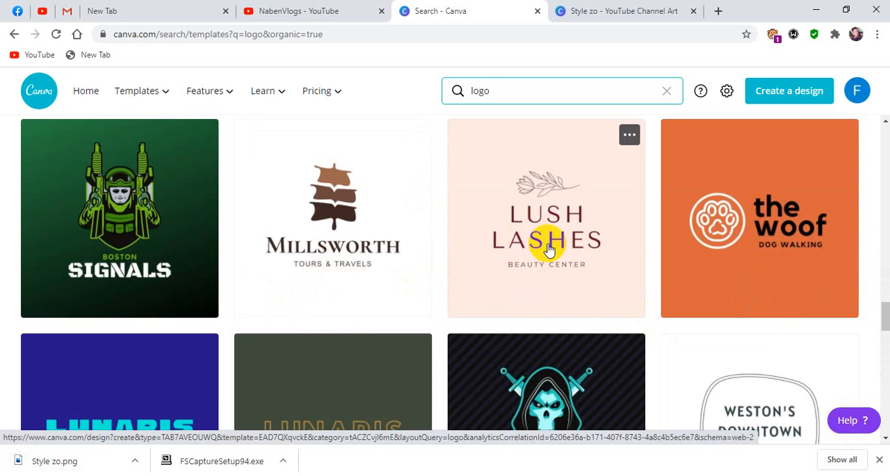
{"action": "scroll", "coordinate": [746, 237], "scroll_direction": "down", "scroll_amount": 3}
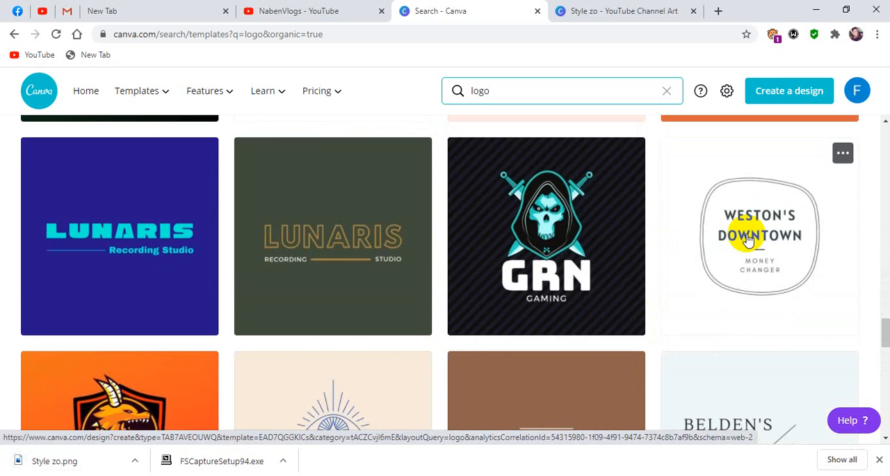
{"action": "scroll", "coordinate": [748, 239], "scroll_direction": "down", "scroll_amount": 3}
{"action": "scroll", "coordinate": [748, 240], "scroll_direction": "down", "scroll_amount": 4}
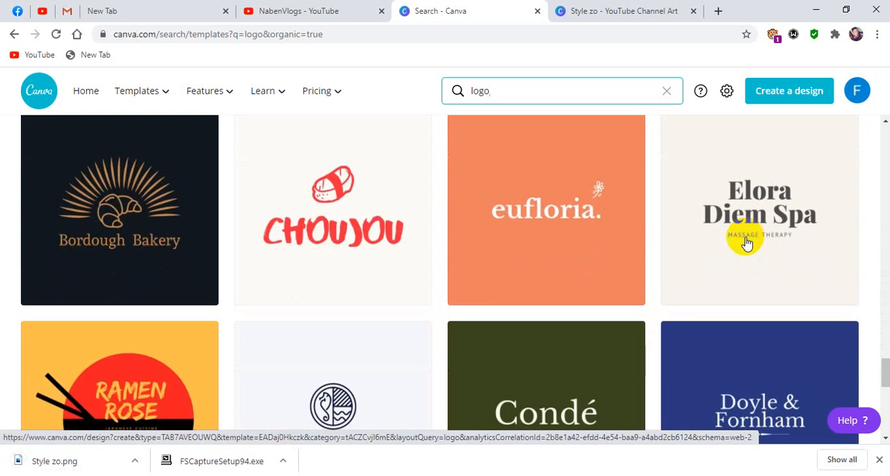
{"action": "scroll", "coordinate": [441, 240], "scroll_direction": "down", "scroll_amount": 5}
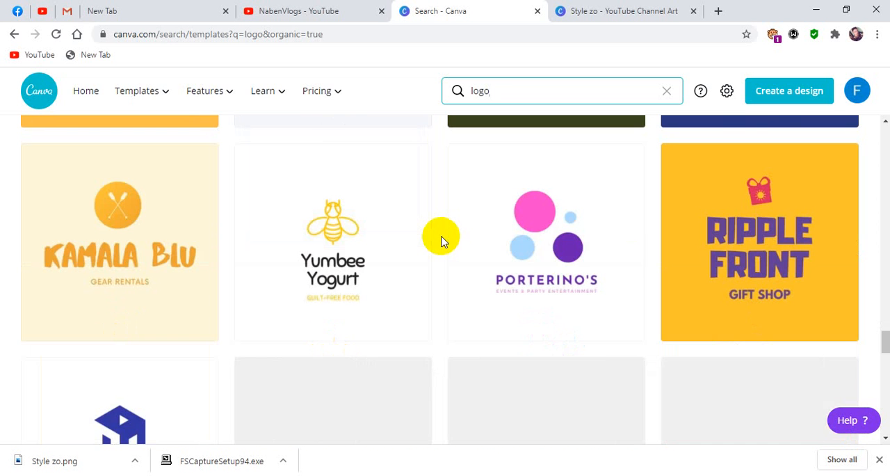
{"action": "scroll", "coordinate": [441, 240], "scroll_direction": "down", "scroll_amount": 3}
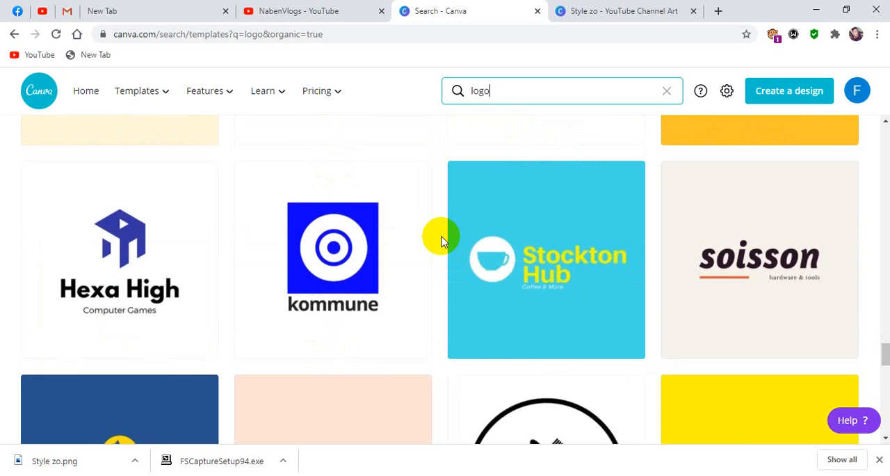
{"action": "scroll", "coordinate": [441, 240], "scroll_direction": "down", "scroll_amount": 3}
{"action": "scroll", "coordinate": [441, 240], "scroll_direction": "down", "scroll_amount": 3}
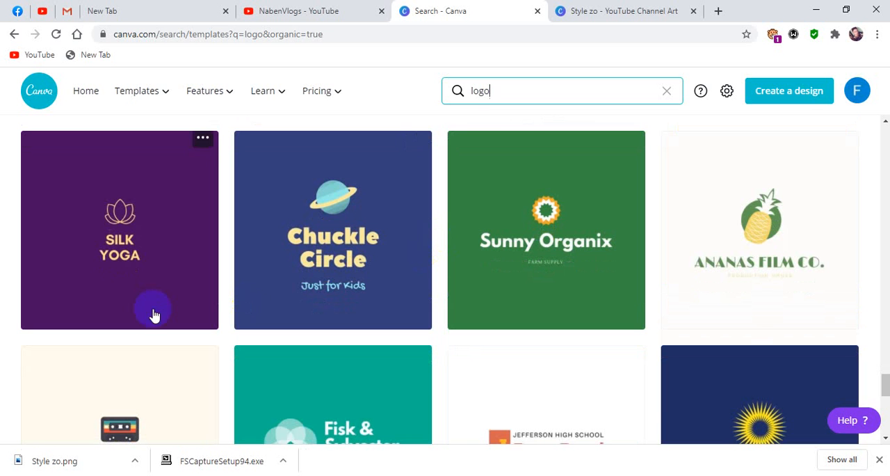
{"action": "left_click", "coordinate": [137, 243]}
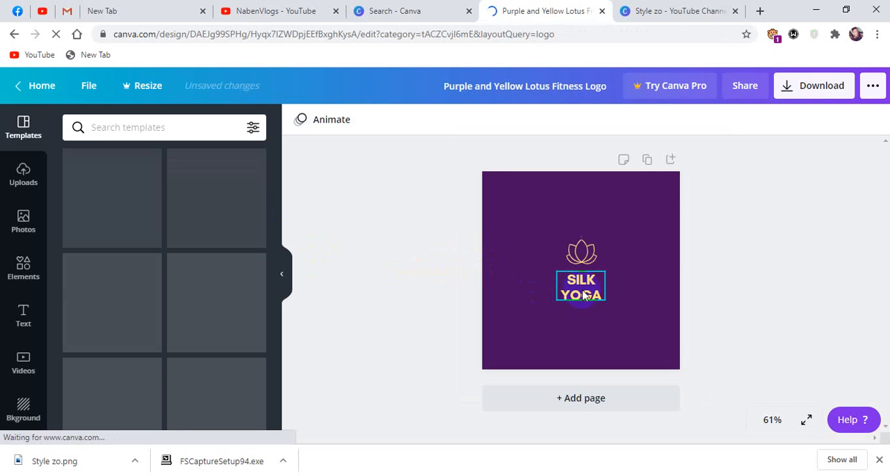
Step: Replace the logo's SILK YOGA text with "STYLE ZONE" and widen the text box so it fits on one line
{"action": "left_click", "coordinate": [581, 295]}
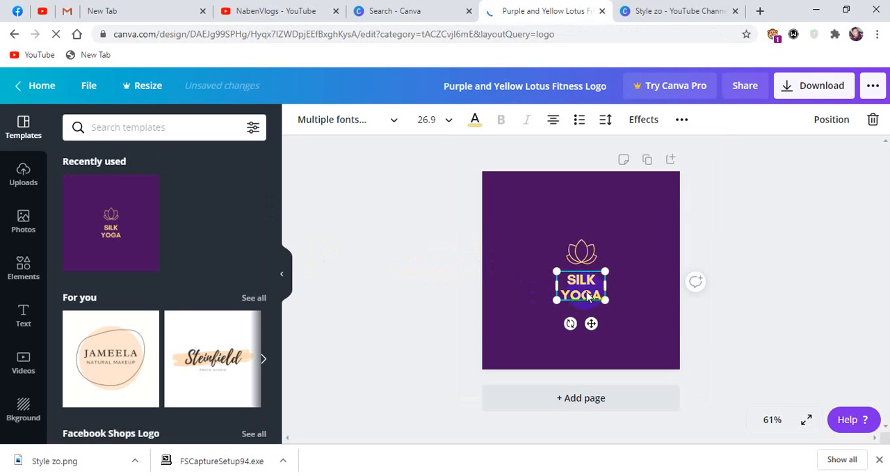
{"action": "double_click", "coordinate": [586, 296]}
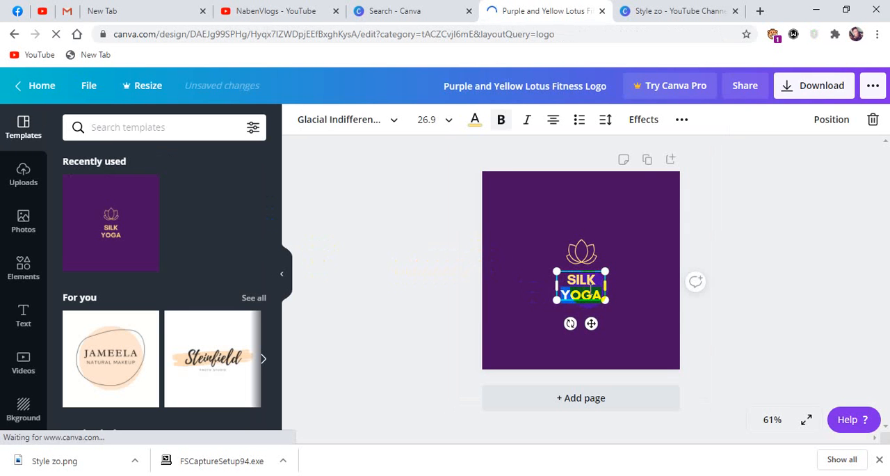
{"action": "type", "text": "STYLE ZONE"}
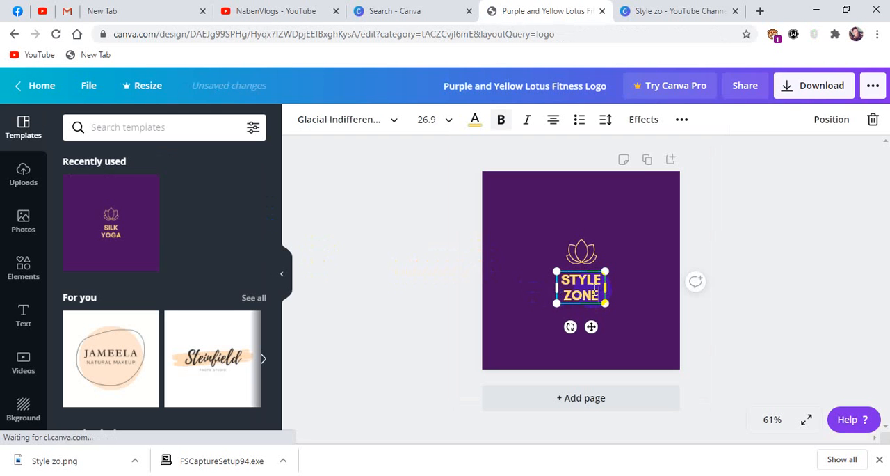
{"action": "left_click_drag", "start_coordinate": [611, 290], "coordinate": [593, 275]}
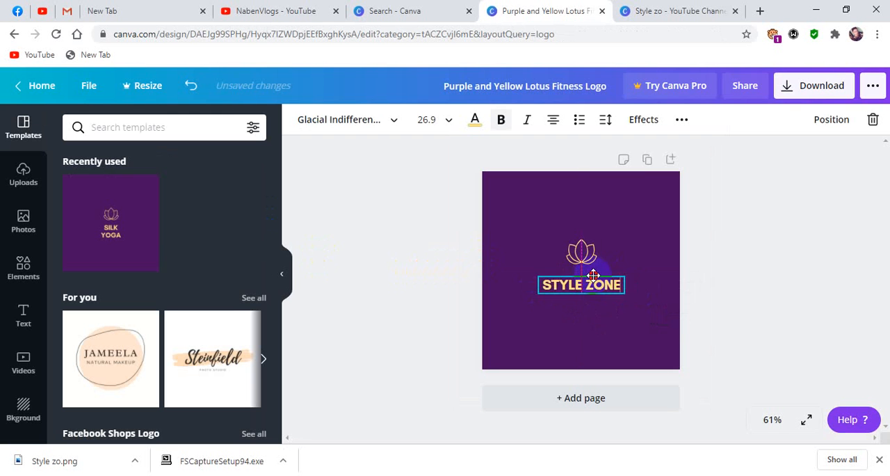
{"action": "left_click", "coordinate": [645, 333]}
Step: Download the STYLE ZONE logo as a PNG file and dismiss the scheduling promotion
{"action": "left_click", "coordinate": [790, 85]}
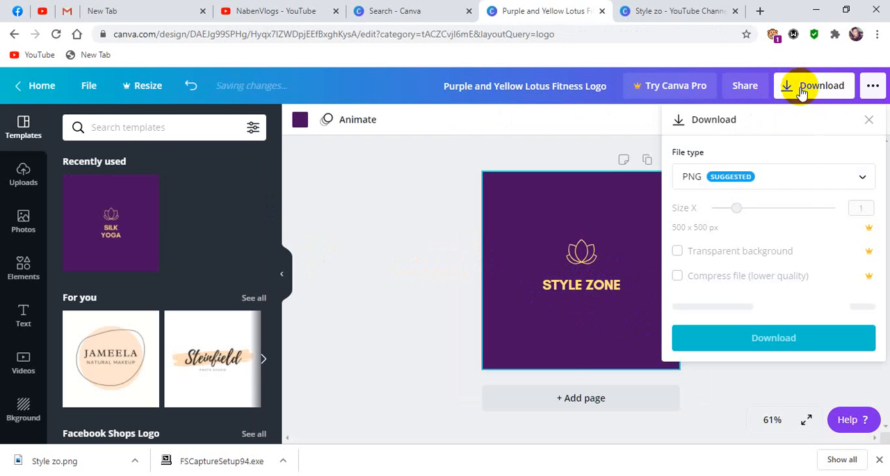
{"action": "left_click", "coordinate": [767, 317]}
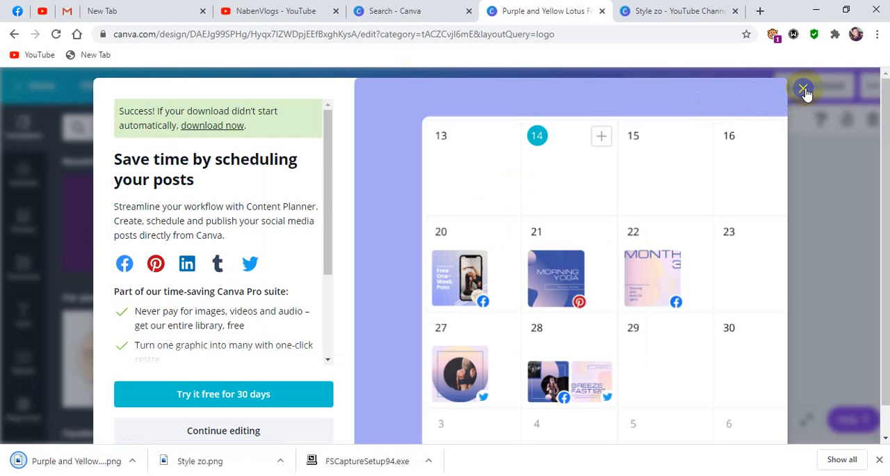
{"action": "left_click", "coordinate": [804, 90]}
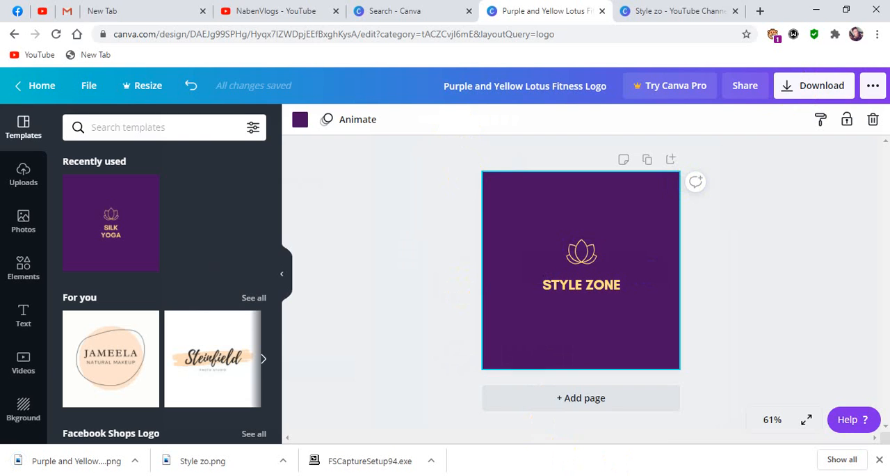
Step: Switch to the Style Zone channel page on YouTube and open its branding customization from the profile picture
{"action": "mouse_move", "coordinate": [592, 475]}
{"action": "left_click", "coordinate": [625, 453]}
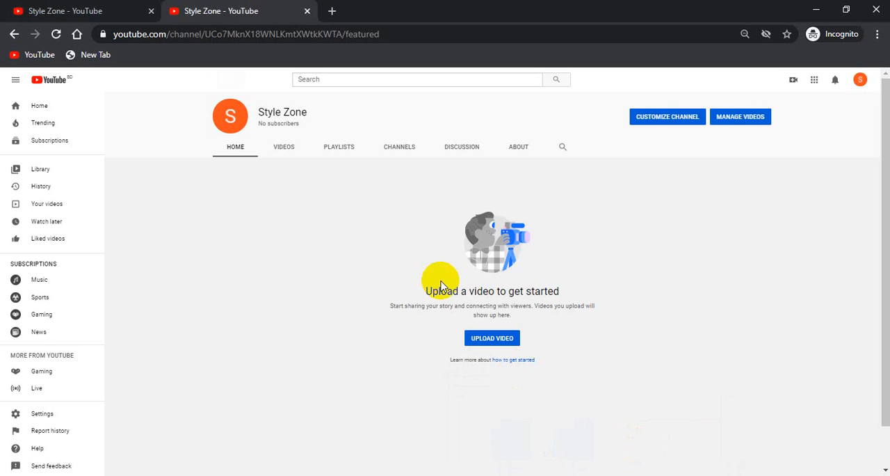
{"action": "left_click", "coordinate": [228, 117]}
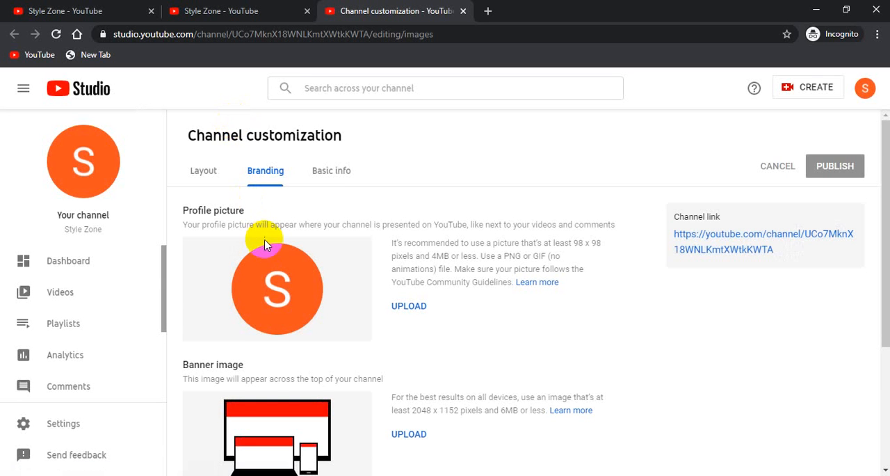
Step: Upload "Purple and Yellow Lotus Fitness Logo" from Downloads as the channel's profile picture, keeping the full image in the crop
{"action": "scroll", "coordinate": [271, 249], "scroll_direction": "down", "scroll_amount": 1}
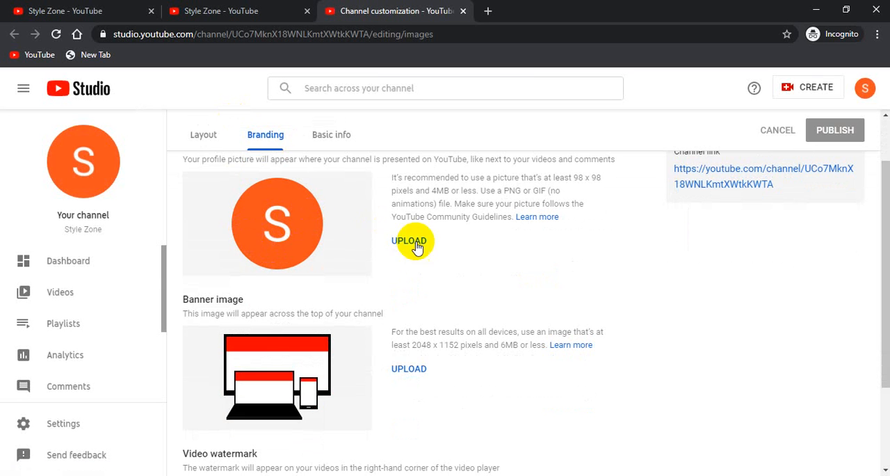
{"action": "scroll", "coordinate": [279, 225], "scroll_direction": "up", "scroll_amount": 1}
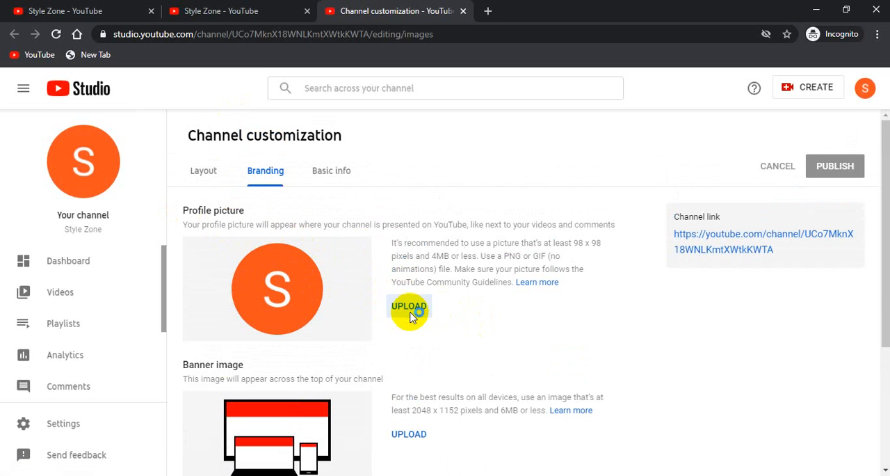
{"action": "left_click", "coordinate": [410, 316]}
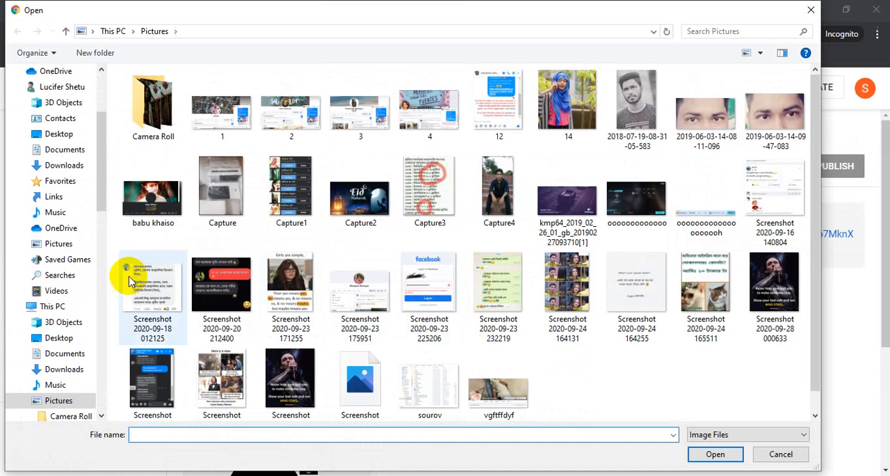
{"action": "left_click", "coordinate": [69, 169]}
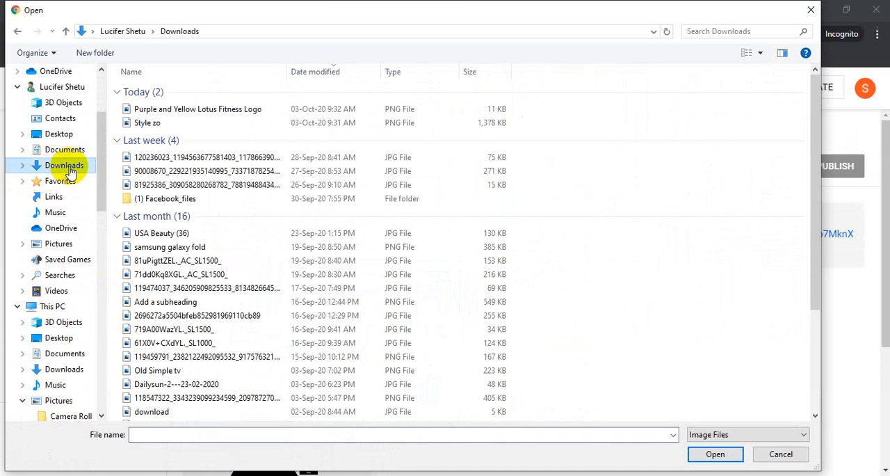
{"action": "double_click", "coordinate": [176, 113]}
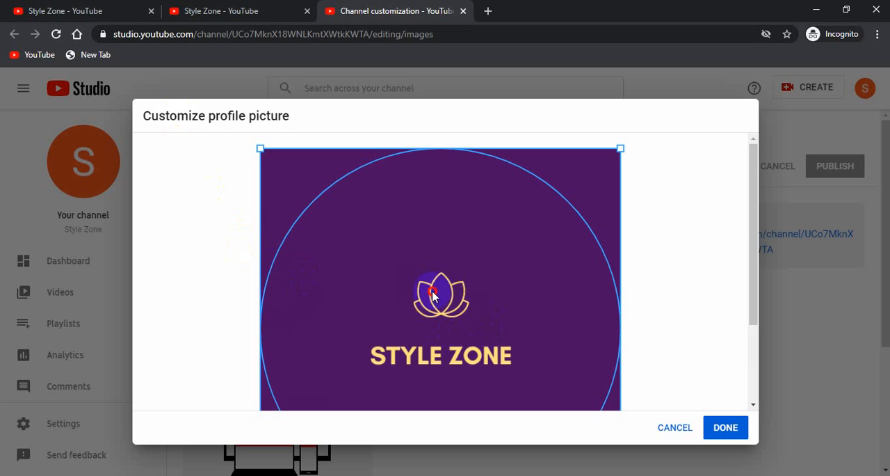
{"action": "left_click_drag", "start_coordinate": [750, 239], "coordinate": [766, 318]}
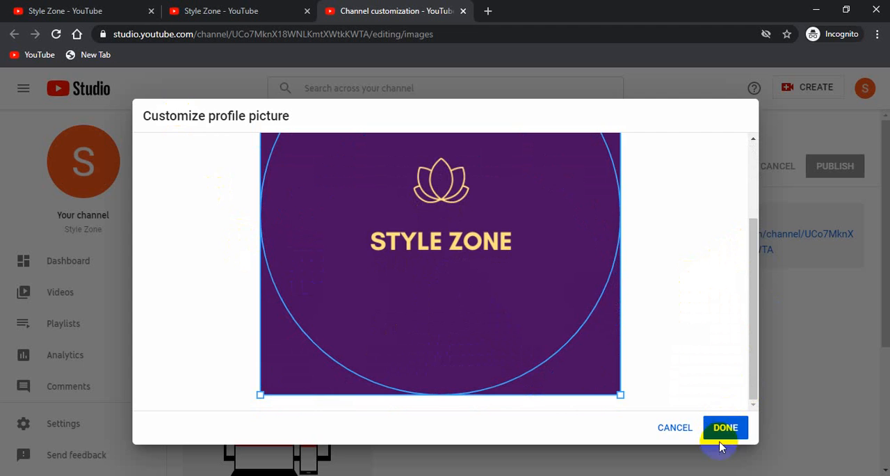
{"action": "left_click", "coordinate": [738, 431]}
Step: Upload "Style zo" from Downloads as the banner image with its default crop and publish the branding changes
{"action": "scroll", "coordinate": [378, 382], "scroll_direction": "down", "scroll_amount": 2}
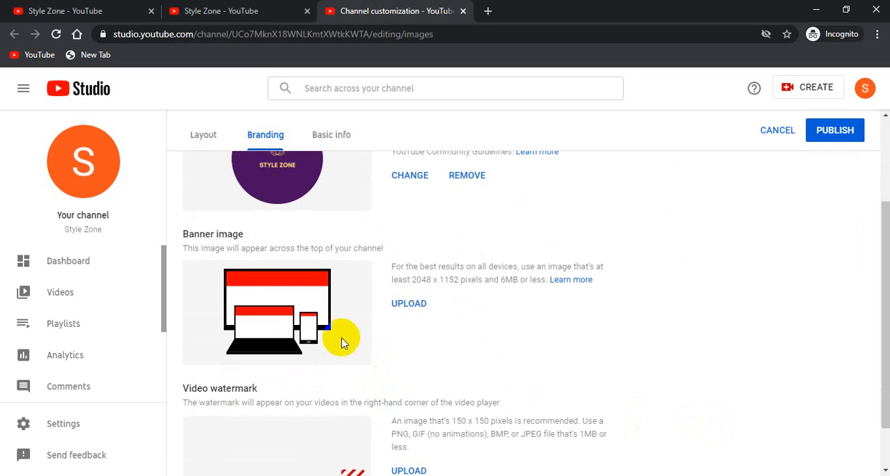
{"action": "left_click", "coordinate": [411, 301]}
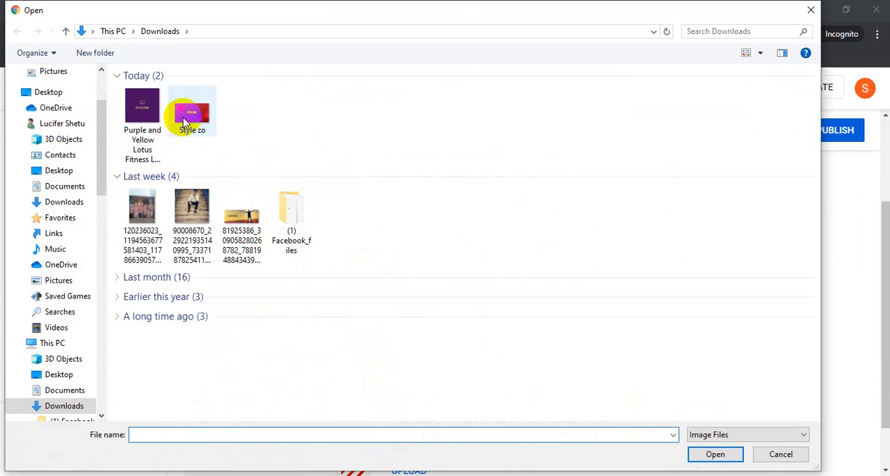
{"action": "double_click", "coordinate": [186, 115]}
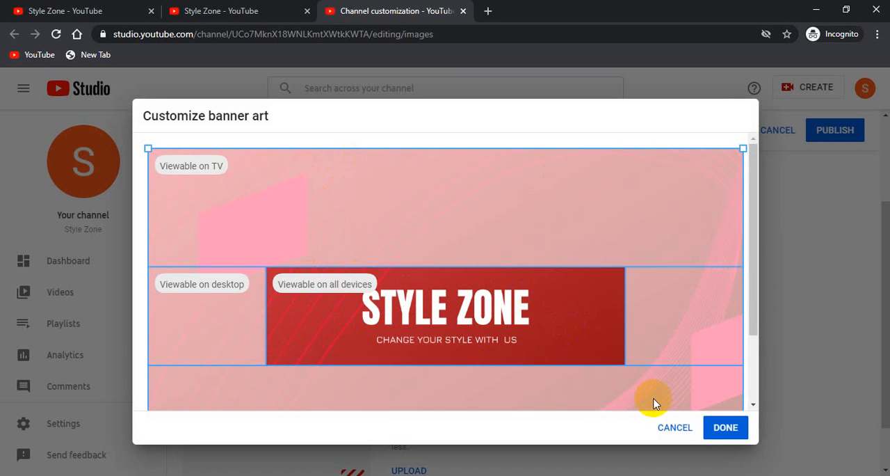
{"action": "left_click", "coordinate": [725, 429]}
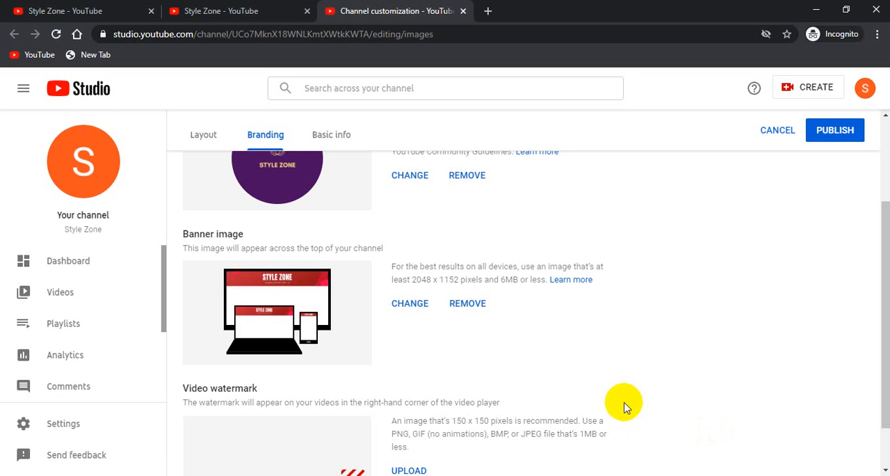
{"action": "scroll", "coordinate": [718, 248], "scroll_direction": "up", "scroll_amount": 2}
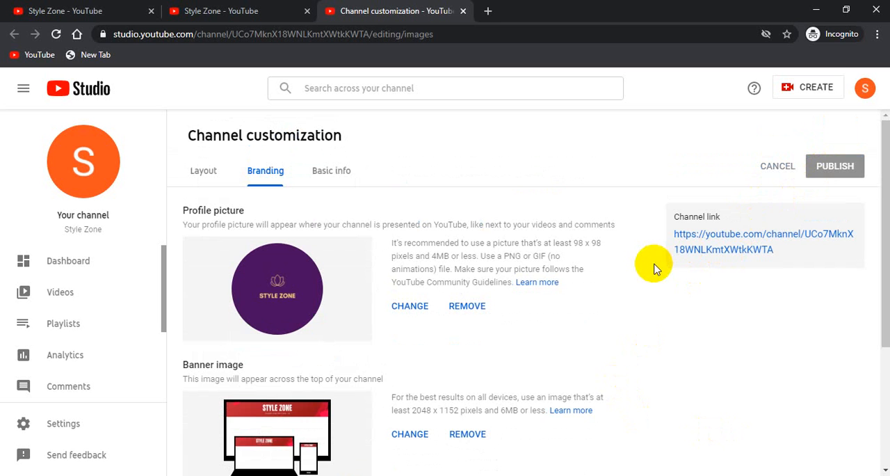
Step: Upload "Purple and Yellow Lotus Fitness Logo" from Downloads as the video watermark
{"action": "scroll", "coordinate": [654, 268], "scroll_direction": "down", "scroll_amount": 3}
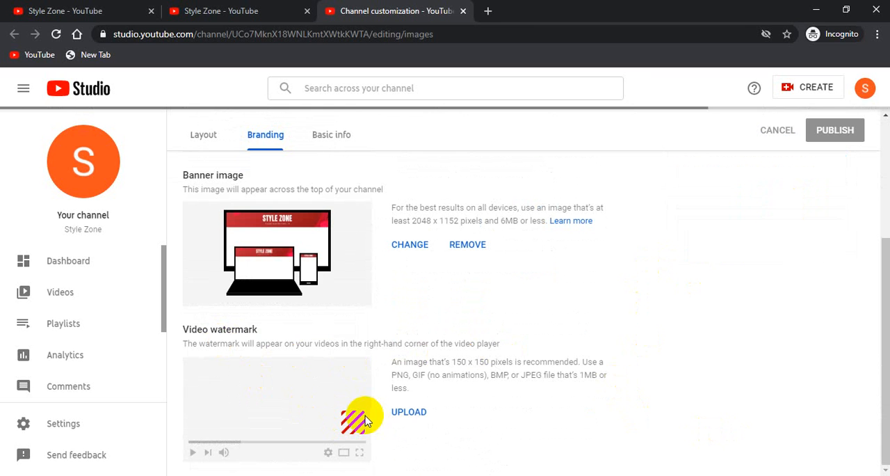
{"action": "left_click_drag", "start_coordinate": [209, 327], "coordinate": [270, 325]}
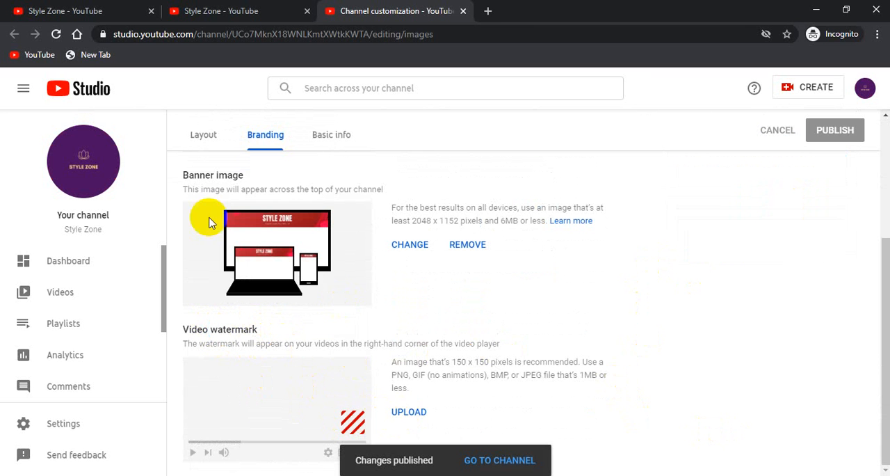
{"action": "left_click", "coordinate": [412, 411]}
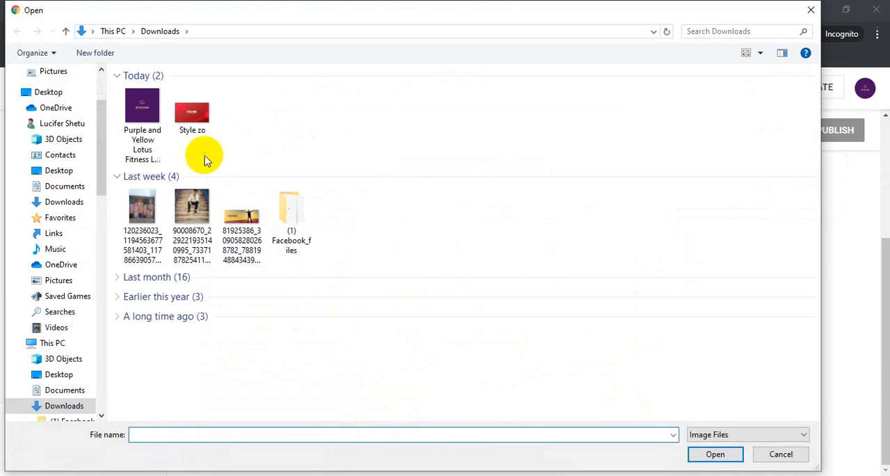
{"action": "double_click", "coordinate": [142, 105]}
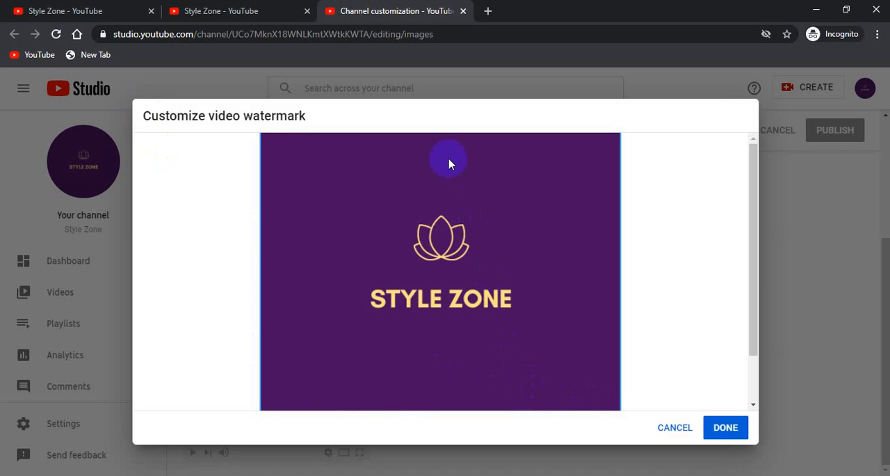
Step: Crop the video watermark closely around the lotus and STYLE ZONE text, apply it and publish the change
{"action": "scroll", "coordinate": [512, 229], "scroll_direction": "down", "scroll_amount": 1}
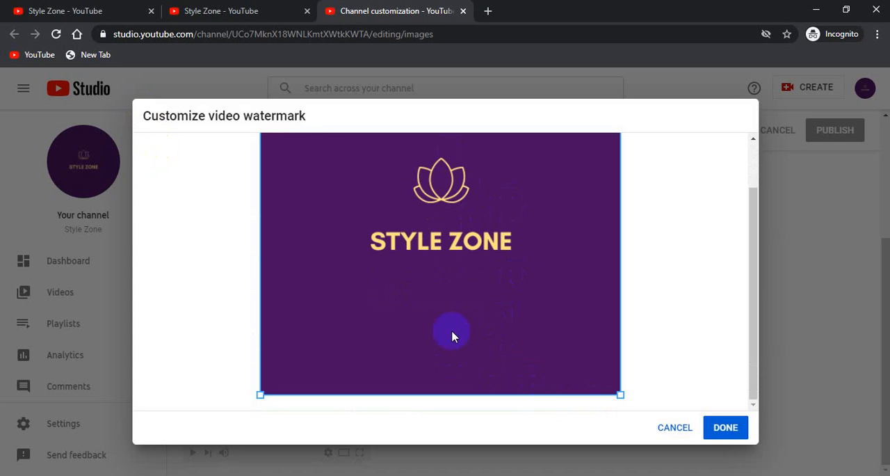
{"action": "left_click_drag", "start_coordinate": [621, 396], "coordinate": [519, 291]}
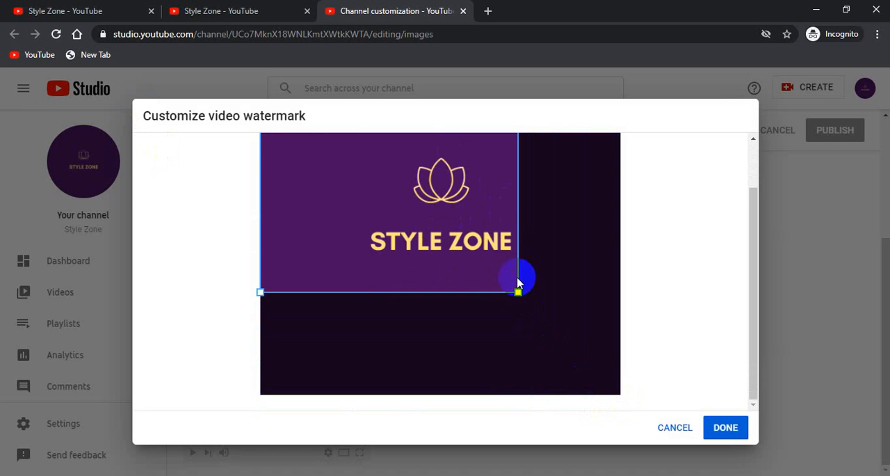
{"action": "scroll", "coordinate": [434, 319], "scroll_direction": "up", "scroll_amount": 1}
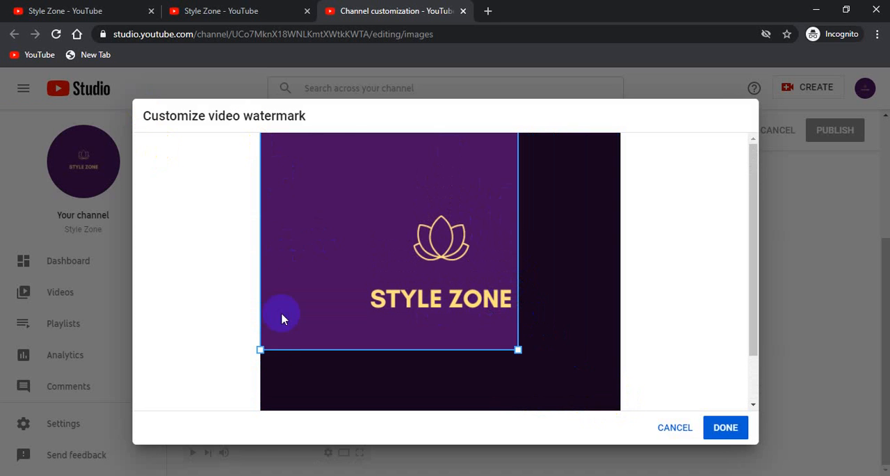
{"action": "left_click_drag", "start_coordinate": [263, 353], "coordinate": [287, 323]}
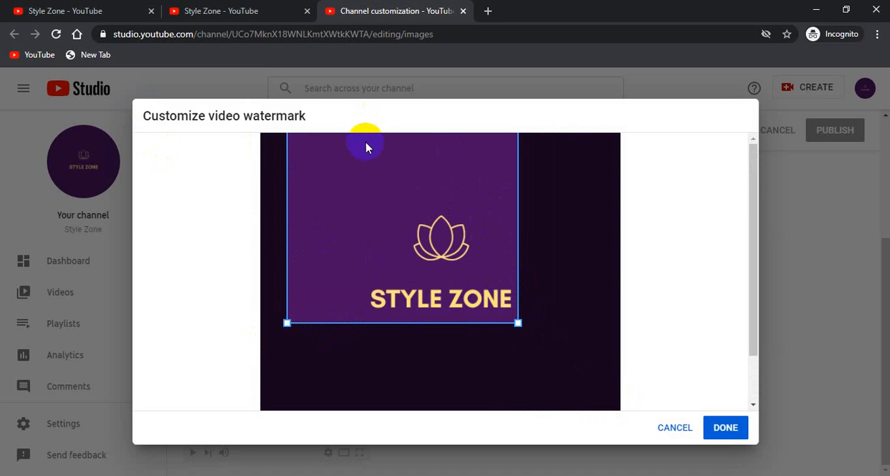
{"action": "left_click_drag", "start_coordinate": [366, 147], "coordinate": [387, 211]}
{"action": "left_click_drag", "start_coordinate": [308, 138], "coordinate": [368, 215]}
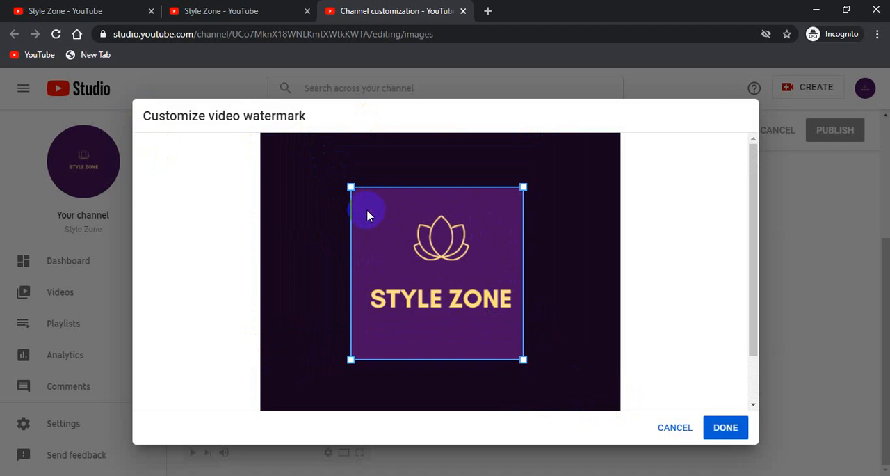
{"action": "left_click_drag", "start_coordinate": [349, 187], "coordinate": [365, 215]}
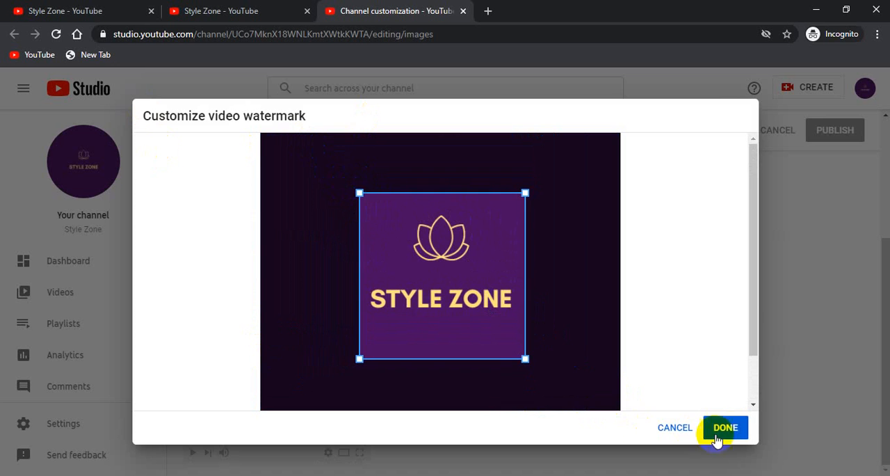
{"action": "left_click", "coordinate": [724, 428]}
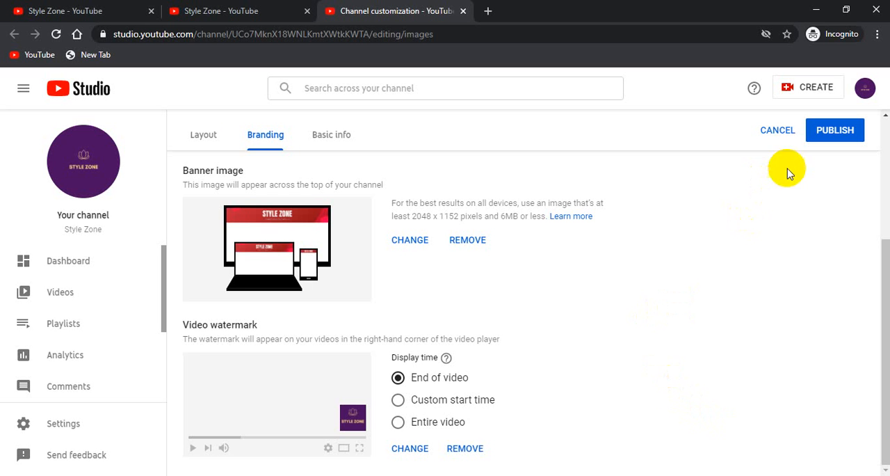
{"action": "left_click", "coordinate": [840, 133]}
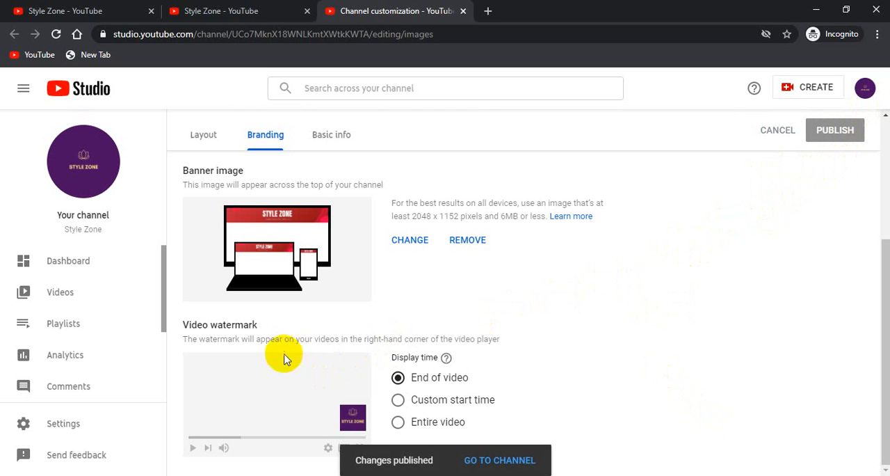
Step: Set the video watermark's display time to Entire video, keep the current watermark image, and publish
{"action": "left_click", "coordinate": [397, 423]}
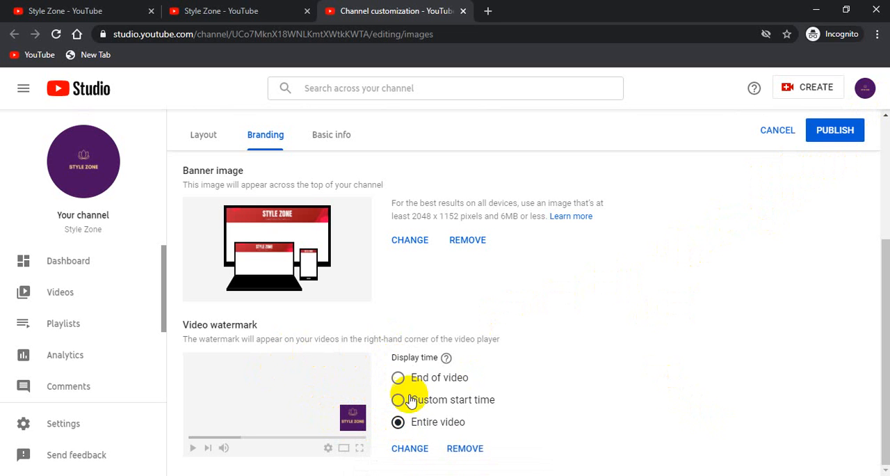
{"action": "left_click", "coordinate": [414, 449]}
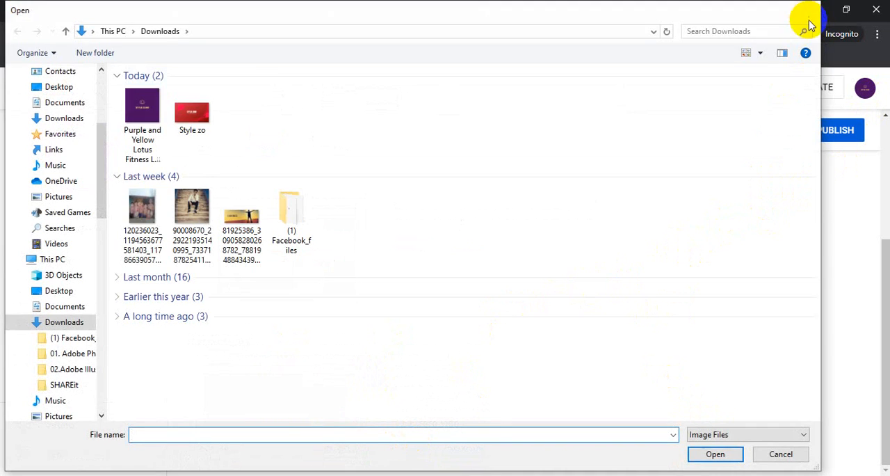
{"action": "left_click", "coordinate": [807, 10]}
{"action": "left_click", "coordinate": [833, 130]}
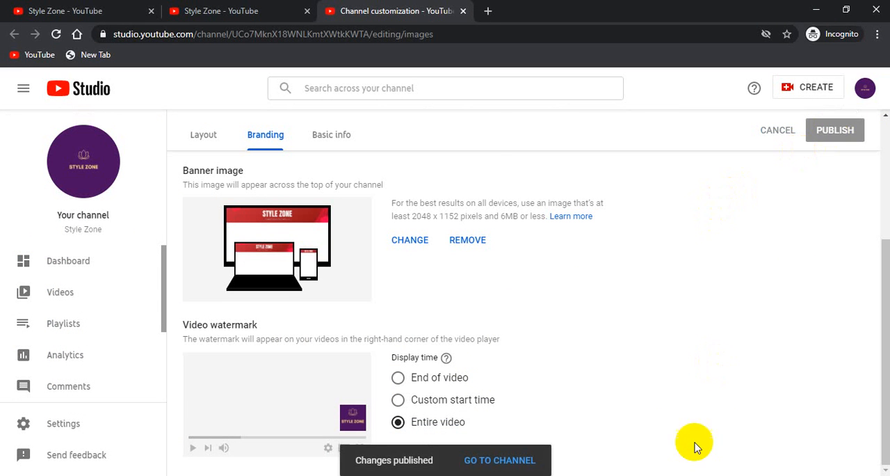
Step: Switch to the Word checklist and color the "Watermark Logo" item red
{"action": "left_click", "coordinate": [574, 475]}
{"action": "scroll", "coordinate": [453, 419], "scroll_direction": "up", "scroll_amount": 3}
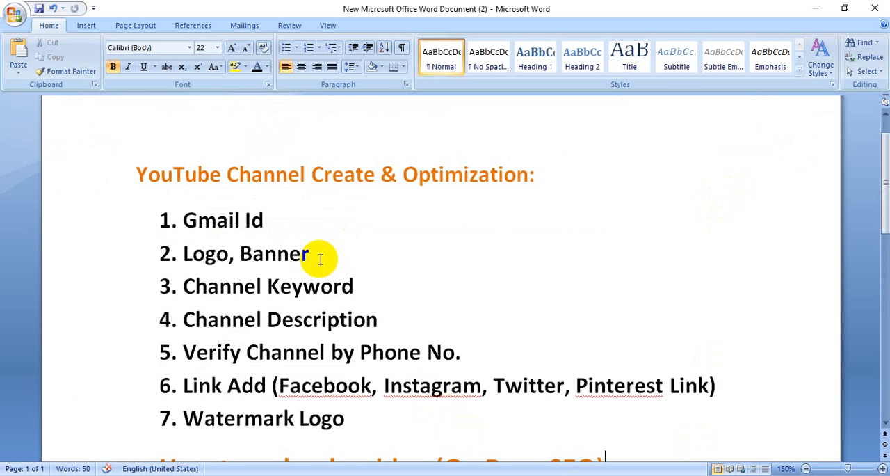
{"action": "left_click_drag", "start_coordinate": [274, 221], "coordinate": [187, 221]}
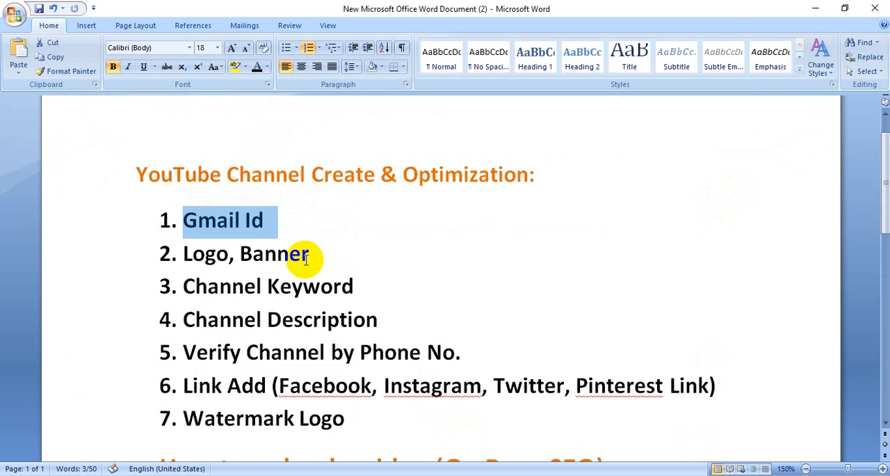
{"action": "left_click_drag", "start_coordinate": [309, 253], "coordinate": [193, 259]}
{"action": "scroll", "coordinate": [317, 350], "scroll_direction": "down", "scroll_amount": 3}
{"action": "left_click_drag", "start_coordinate": [346, 325], "coordinate": [183, 332]}
{"action": "left_click", "coordinate": [266, 66]}
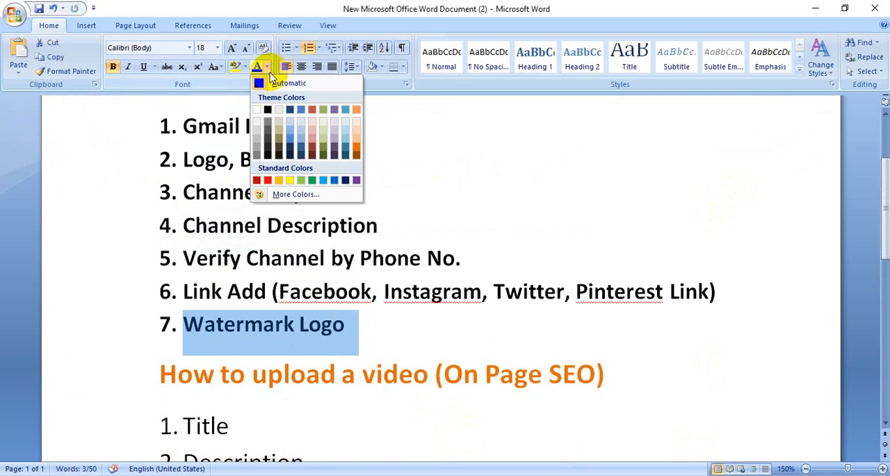
{"action": "left_click", "coordinate": [268, 180]}
{"action": "scroll", "coordinate": [284, 265], "scroll_direction": "up", "scroll_amount": 4}
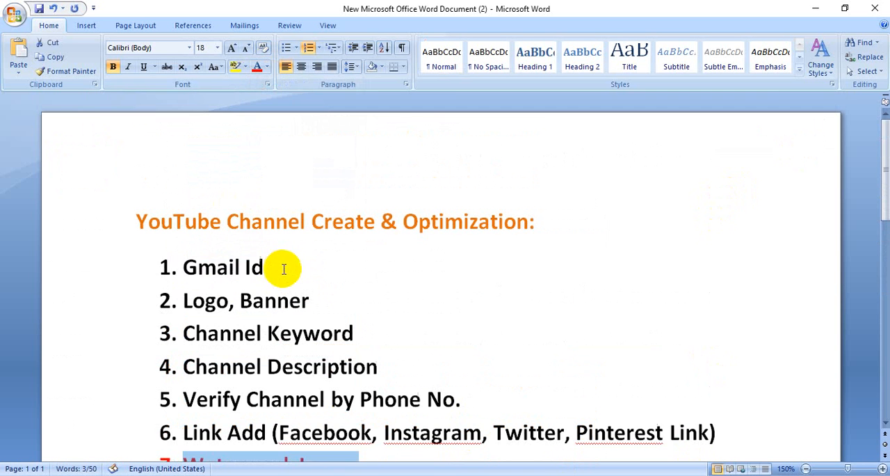
Step: Color the checklist items "Gmail Id" and "Logo, Banner" red
{"action": "left_click_drag", "start_coordinate": [278, 267], "coordinate": [183, 269]}
{"action": "left_click", "coordinate": [257, 71]}
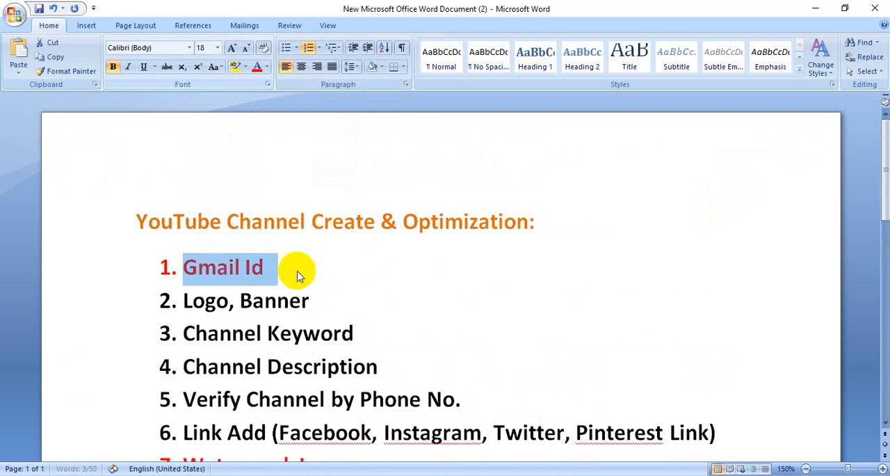
{"action": "left_click_drag", "start_coordinate": [324, 301], "coordinate": [183, 300]}
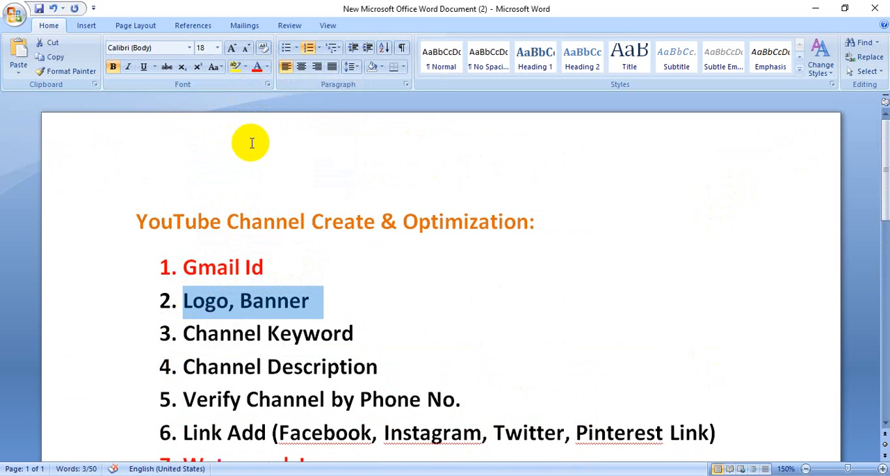
{"action": "left_click", "coordinate": [257, 70]}
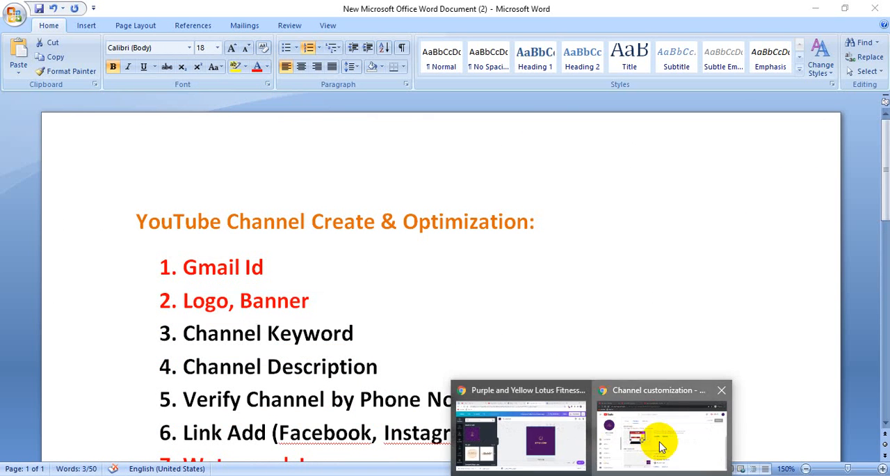
Step: Switch to YouTube Studio in the browser and open the Style Zone channel page to review its banner, profile picture and home section
{"action": "left_click", "coordinate": [662, 445]}
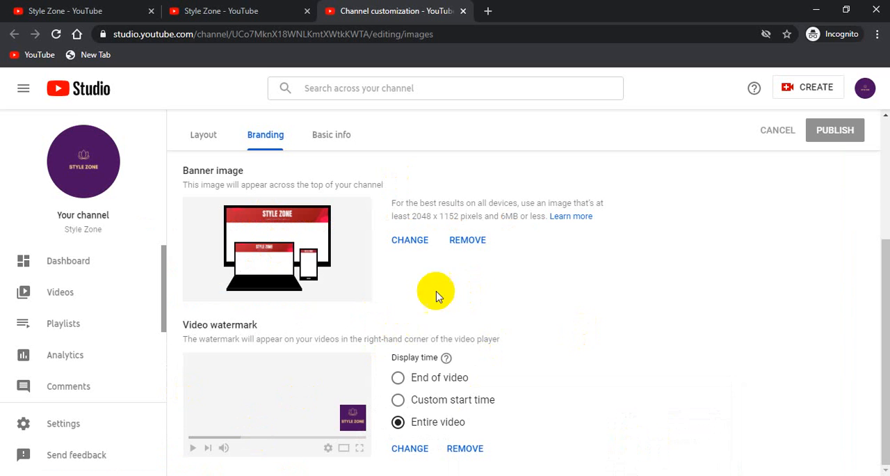
{"action": "scroll", "coordinate": [418, 257], "scroll_direction": "up", "scroll_amount": 3}
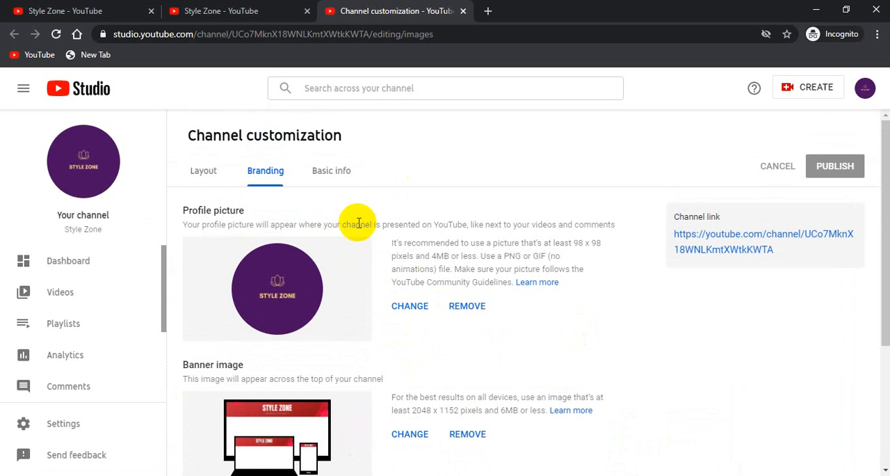
{"action": "left_click", "coordinate": [866, 91]}
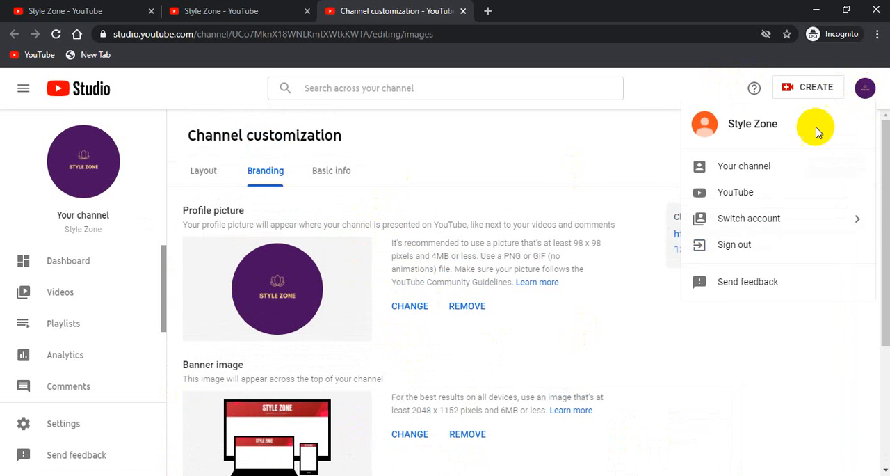
{"action": "left_click", "coordinate": [757, 170]}
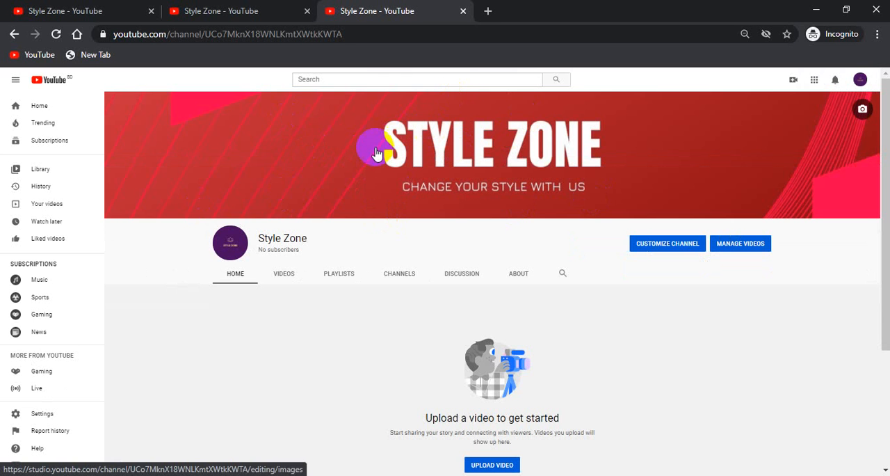
{"action": "left_click", "coordinate": [221, 242]}
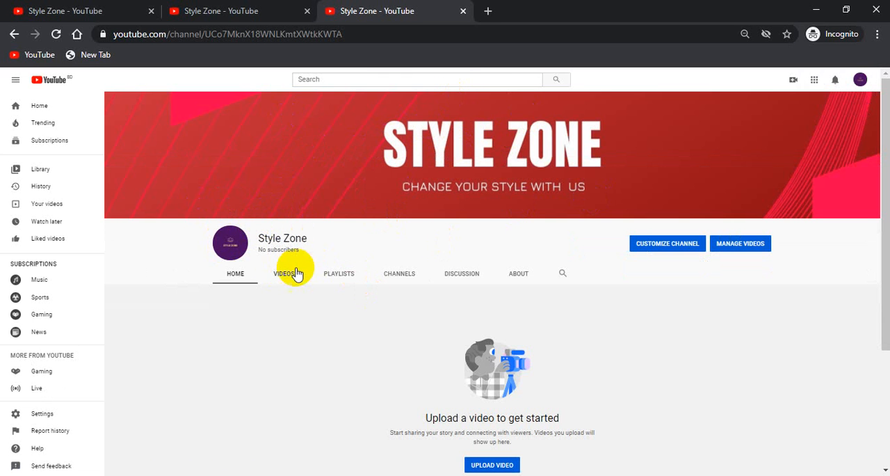
{"action": "scroll", "coordinate": [765, 252], "scroll_direction": "down", "scroll_amount": 3}
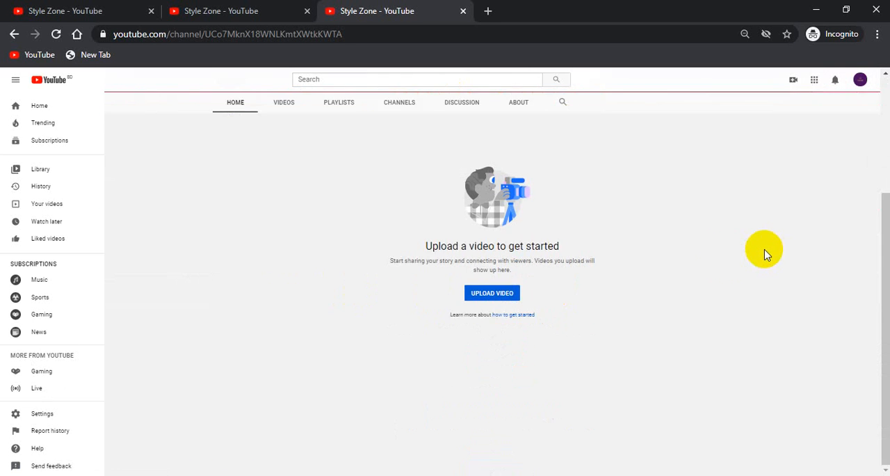
{"action": "scroll", "coordinate": [765, 252], "scroll_direction": "up", "scroll_amount": 3}
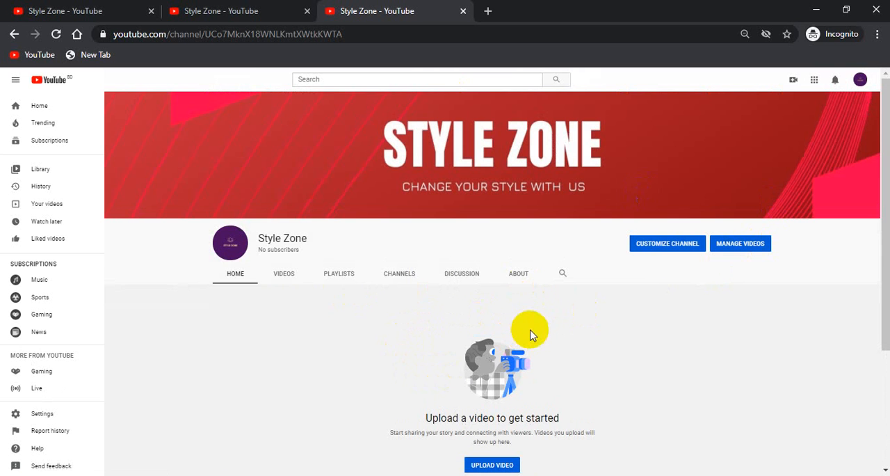
Step: Open the Style Zone channel's customization page, and look over the NabenVlogs channel home page in the other browser window for comparison
{"action": "left_click", "coordinate": [667, 245]}
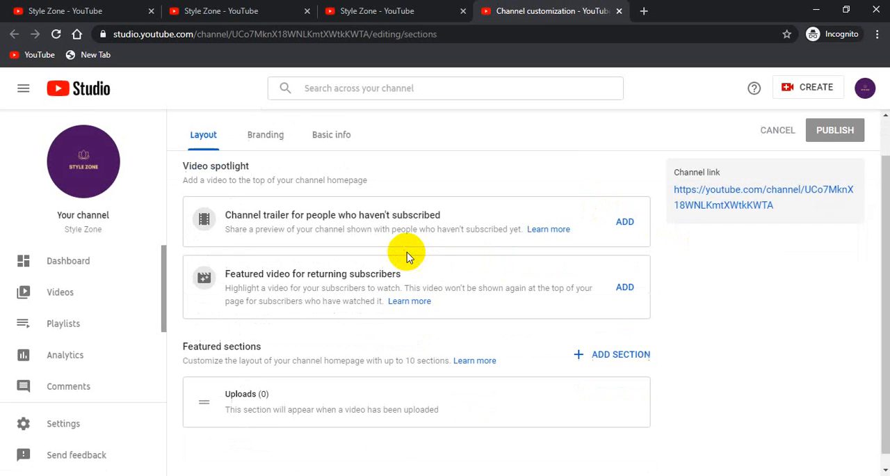
{"action": "scroll", "coordinate": [213, 357], "scroll_direction": "up", "scroll_amount": 2}
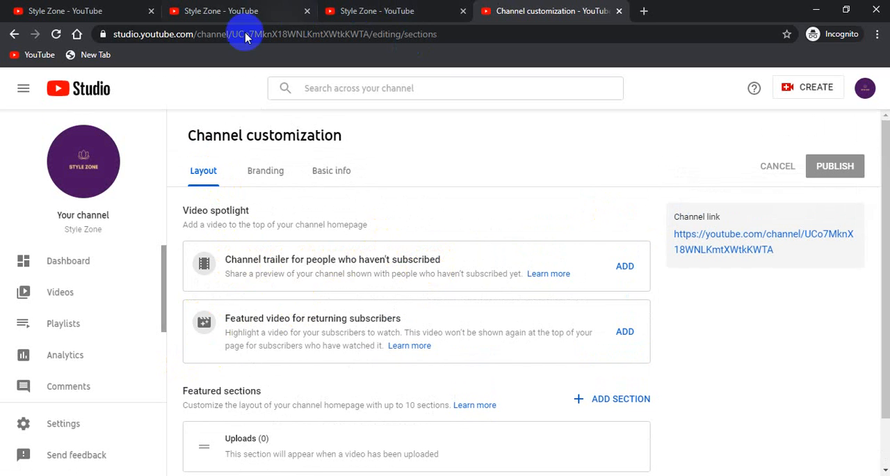
{"action": "mouse_move", "coordinate": [533, 394]}
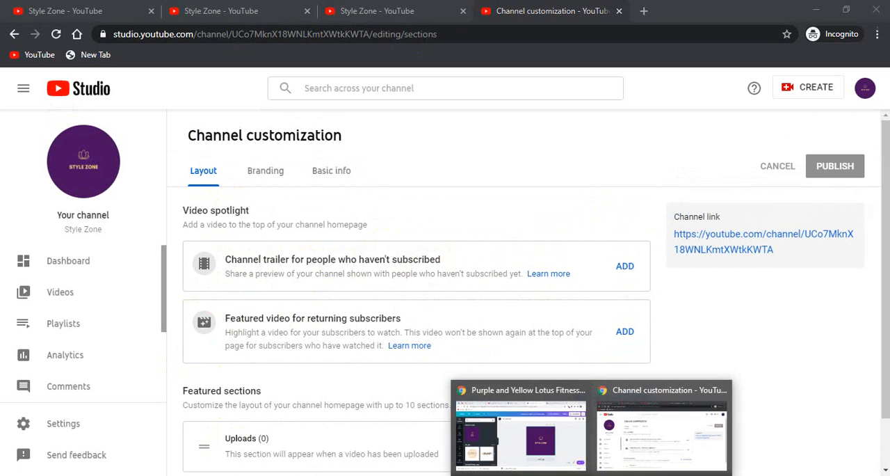
{"action": "left_click", "coordinate": [518, 396]}
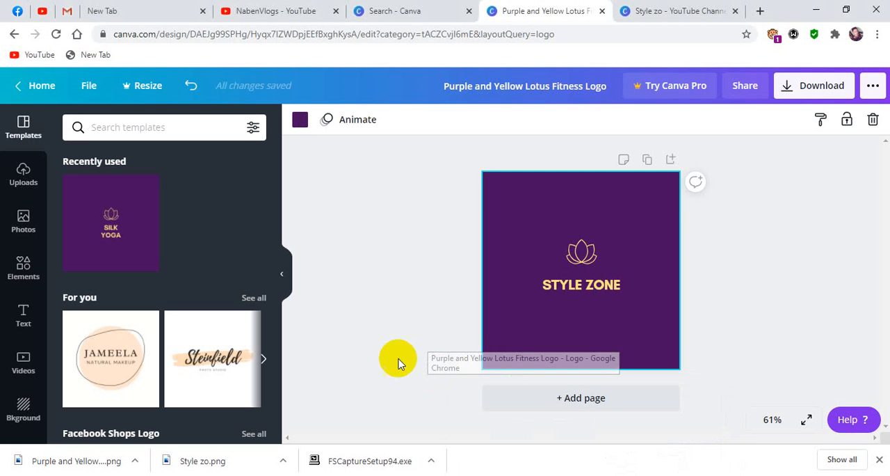
{"action": "left_click", "coordinate": [244, 12]}
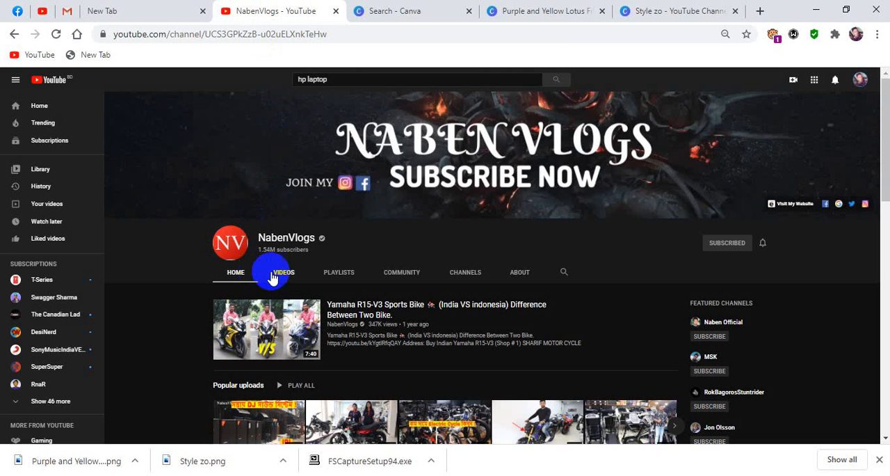
{"action": "scroll", "coordinate": [280, 276], "scroll_direction": "down", "scroll_amount": 2}
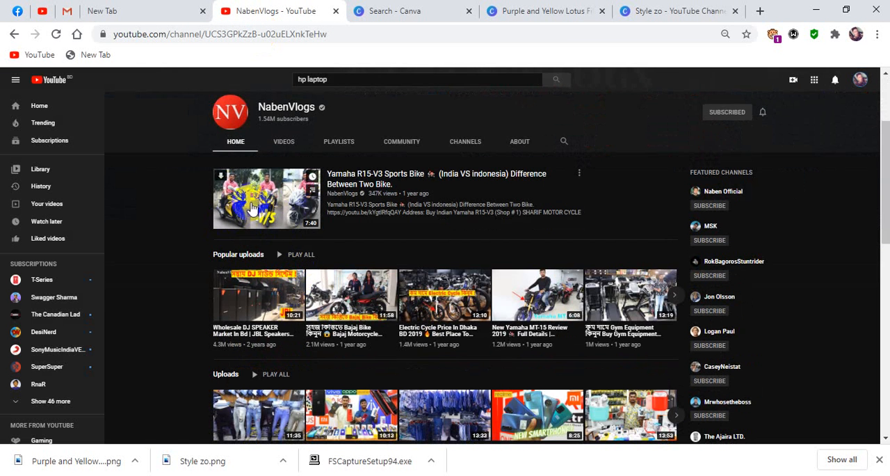
{"action": "scroll", "coordinate": [253, 217], "scroll_direction": "up", "scroll_amount": 2}
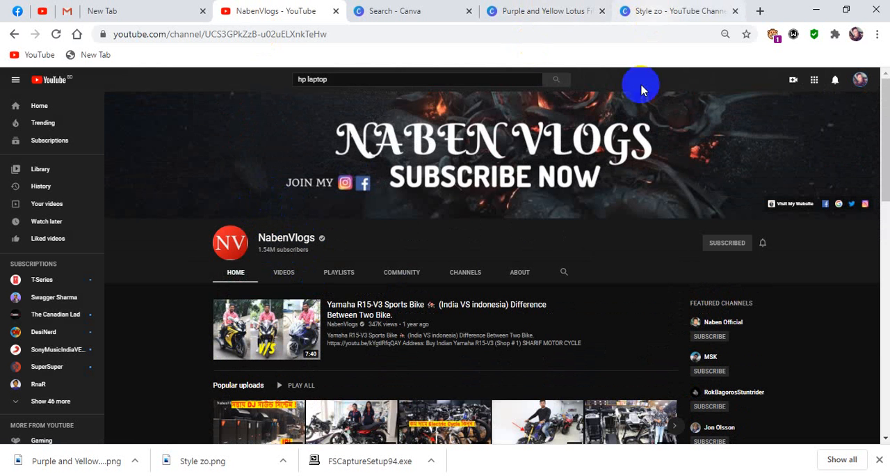
{"action": "mouse_move", "coordinate": [581, 465]}
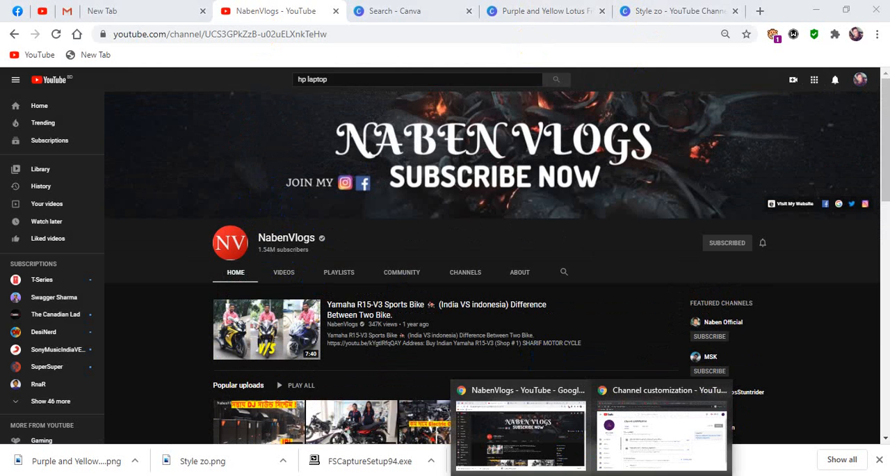
Step: Return to the Style Zone channel customization and review the Layout and Branding settings, including video spotlight, featured sections, banner and watermark
{"action": "left_click", "coordinate": [621, 419]}
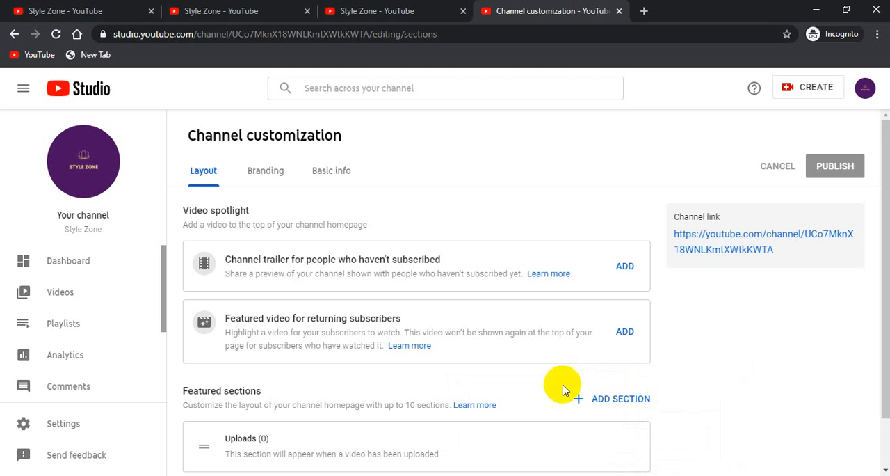
{"action": "scroll", "coordinate": [478, 331], "scroll_direction": "down", "scroll_amount": 1}
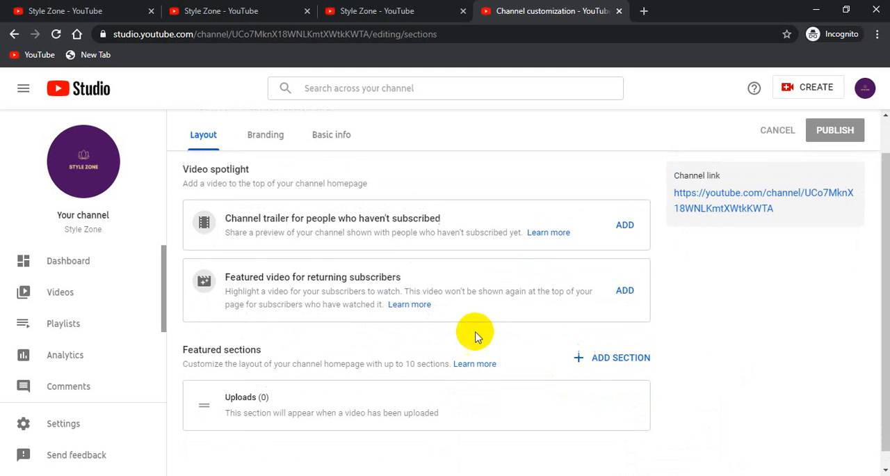
{"action": "scroll", "coordinate": [368, 334], "scroll_direction": "up", "scroll_amount": 1}
{"action": "scroll", "coordinate": [268, 379], "scroll_direction": "down", "scroll_amount": 1}
{"action": "scroll", "coordinate": [268, 379], "scroll_direction": "up", "scroll_amount": 1}
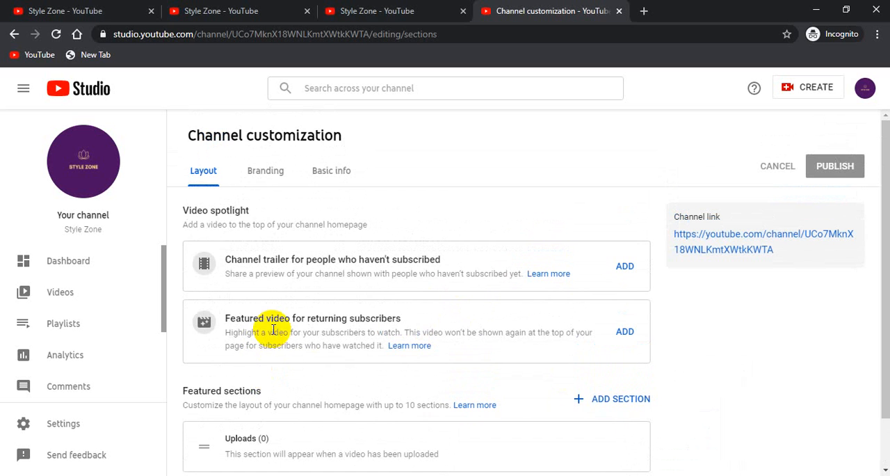
{"action": "left_click", "coordinate": [261, 174]}
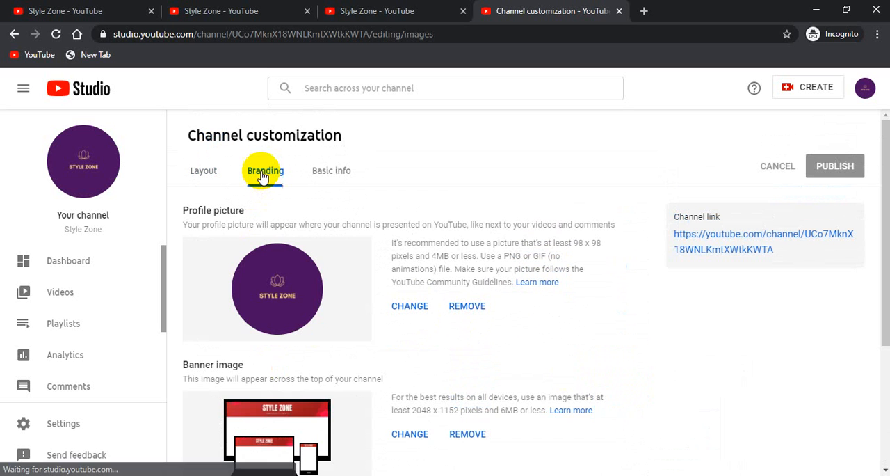
{"action": "scroll", "coordinate": [263, 176], "scroll_direction": "down", "scroll_amount": 1}
{"action": "scroll", "coordinate": [262, 175], "scroll_direction": "up", "scroll_amount": 2}
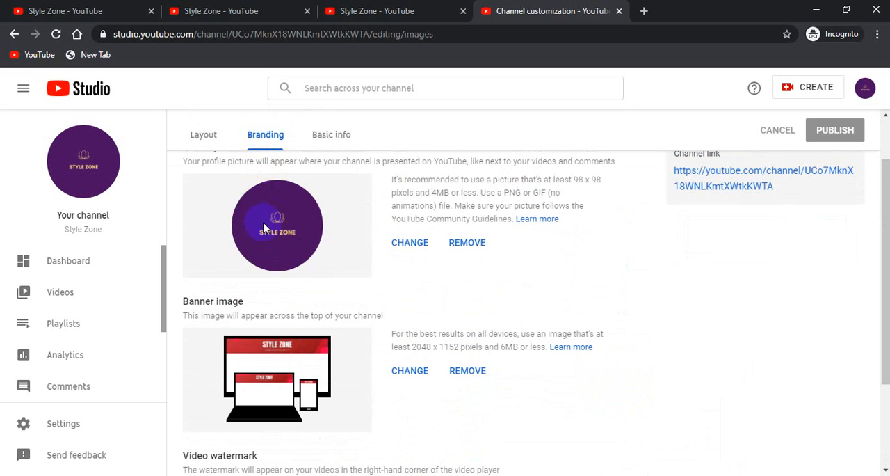
{"action": "scroll", "coordinate": [354, 234], "scroll_direction": "down", "scroll_amount": 2}
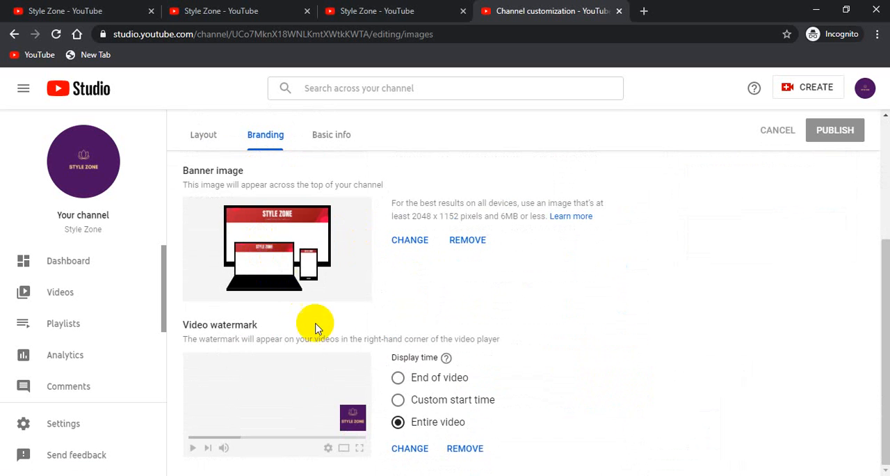
{"action": "scroll", "coordinate": [328, 261], "scroll_direction": "up", "scroll_amount": 3}
Step: Open the channel's Basic info settings and put the cursor in the empty Channel description field
{"action": "left_click", "coordinate": [336, 173]}
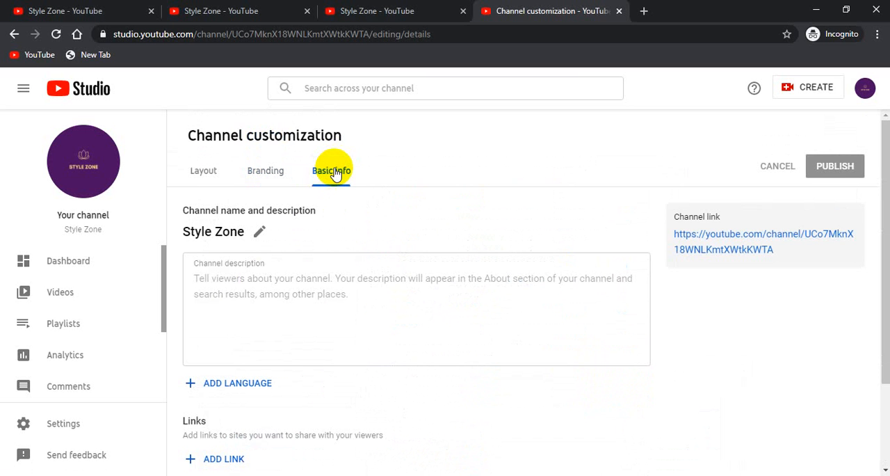
{"action": "scroll", "coordinate": [336, 173], "scroll_direction": "down", "scroll_amount": 1}
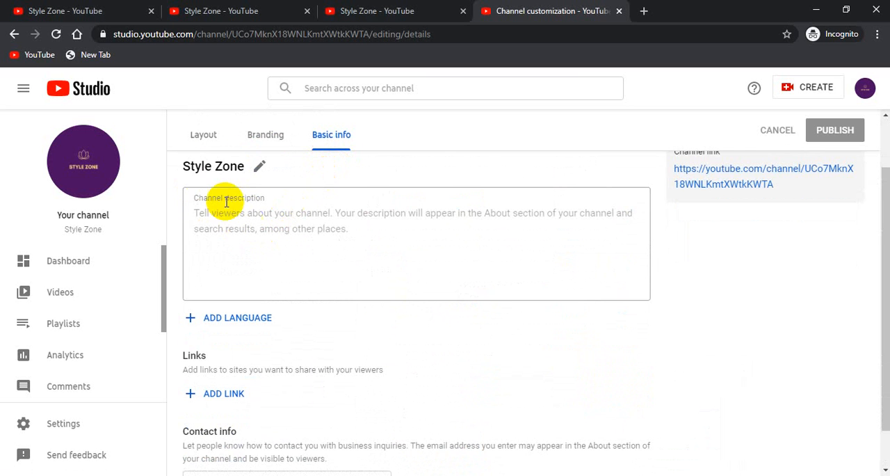
{"action": "left_click_drag", "start_coordinate": [194, 200], "coordinate": [276, 200]}
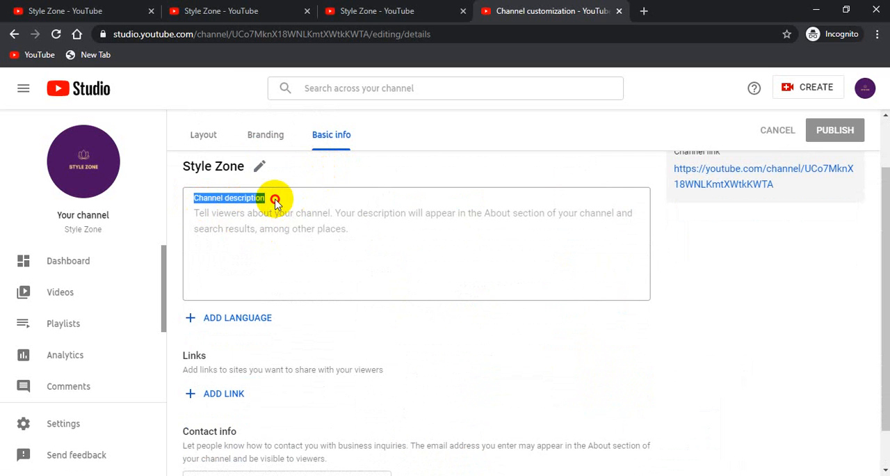
{"action": "left_click", "coordinate": [280, 237]}
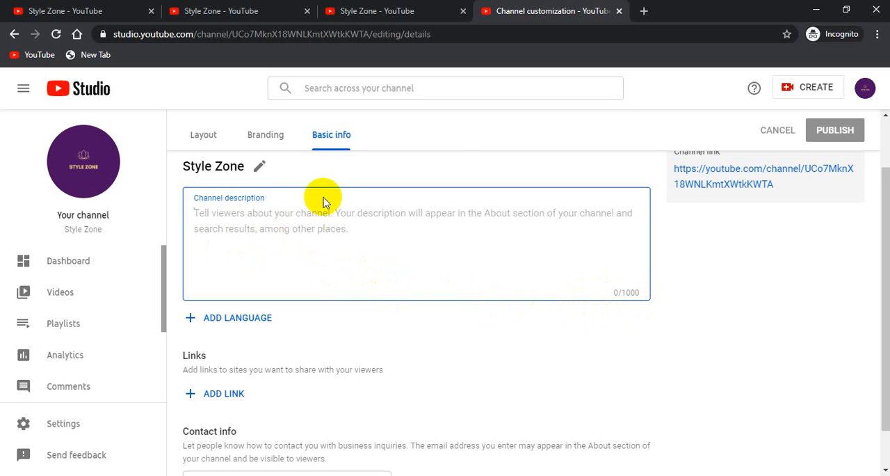
Step: Search the web for "Style zone" in a new browser tab
{"action": "left_click", "coordinate": [646, 13]}
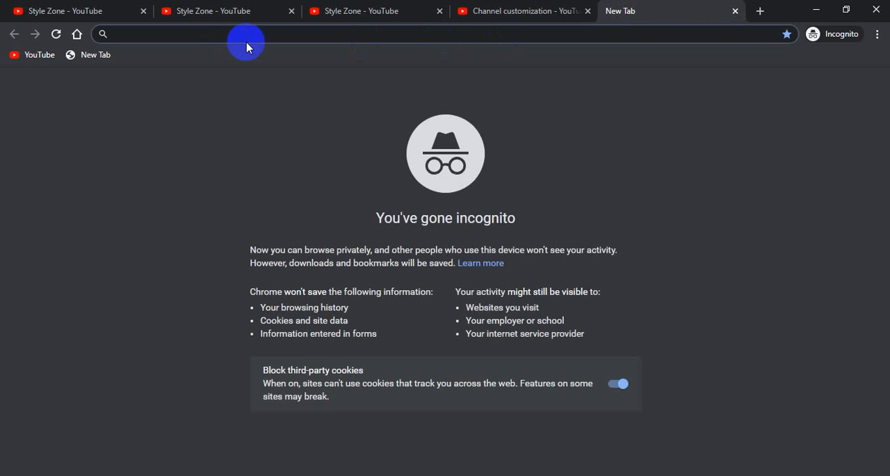
{"action": "left_click", "coordinate": [202, 14]}
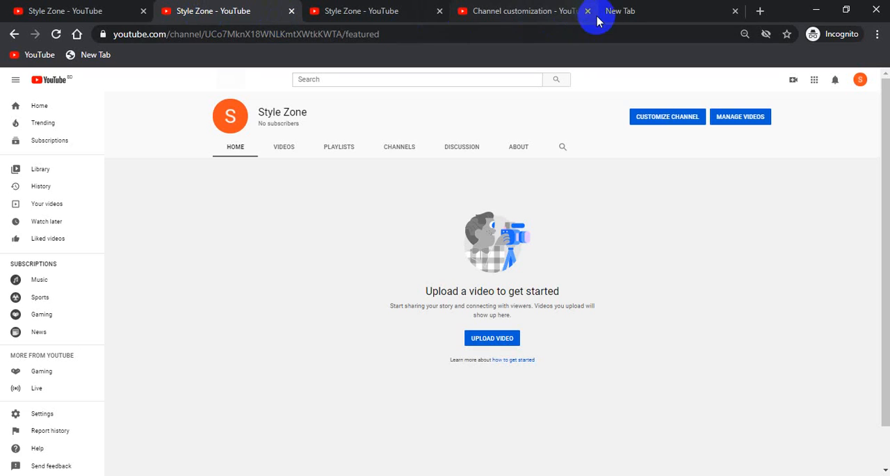
{"action": "left_click", "coordinate": [618, 11]}
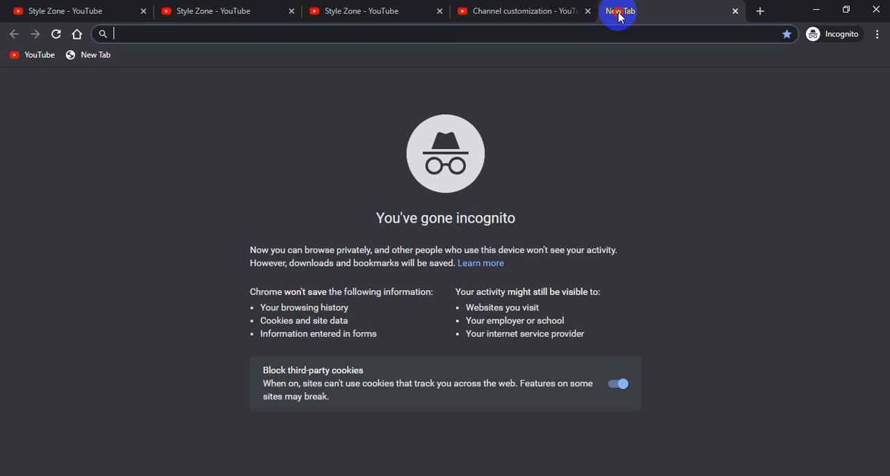
{"action": "left_click", "coordinate": [143, 30]}
{"action": "type", "text": "Style zone"}
{"action": "key", "text": "Return"}
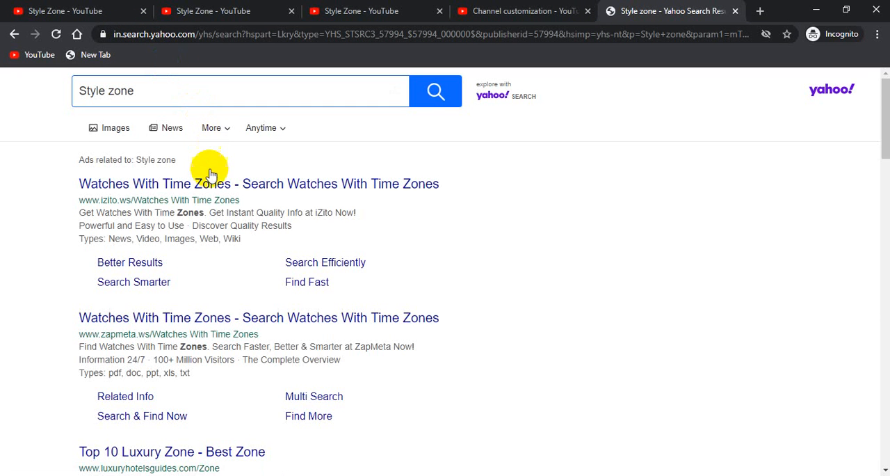
Step: Copy the last three description lines of the "Top 10 Luxury Zone - Best Zone" result and look over the other search results
{"action": "scroll", "coordinate": [160, 242], "scroll_direction": "down", "scroll_amount": 3}
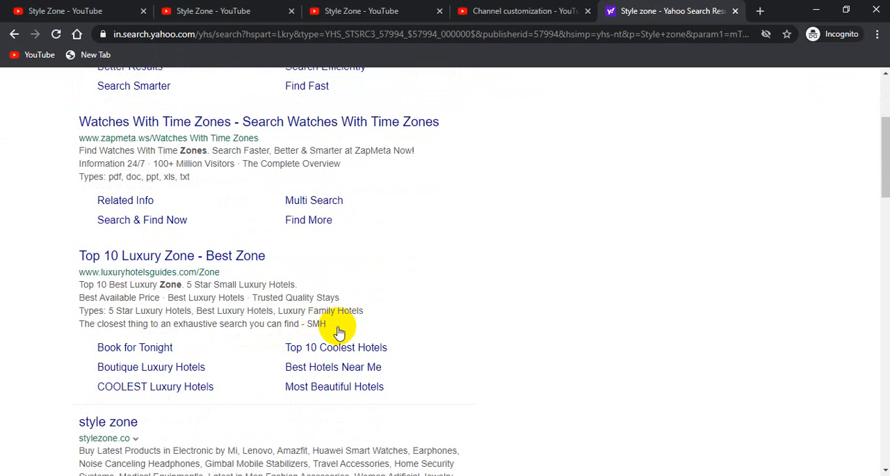
{"action": "left_click_drag", "start_coordinate": [339, 332], "coordinate": [74, 307]}
{"action": "key", "text": "ctrl+c"}
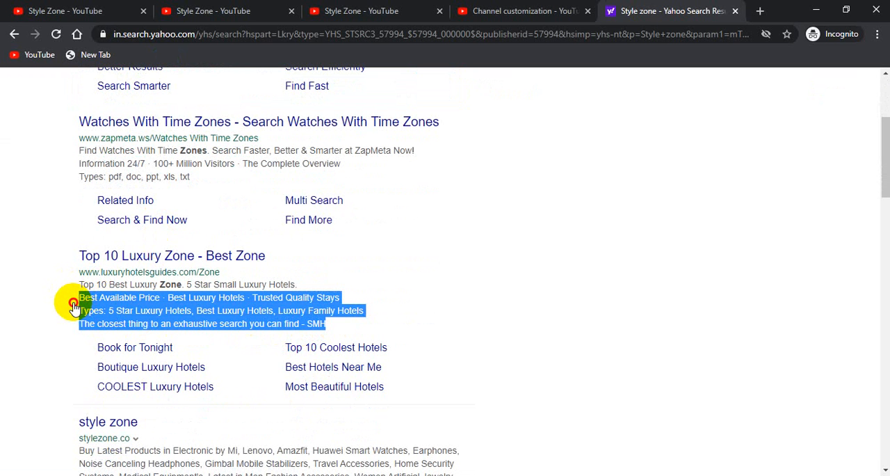
{"action": "scroll", "coordinate": [185, 342], "scroll_direction": "down", "scroll_amount": 3}
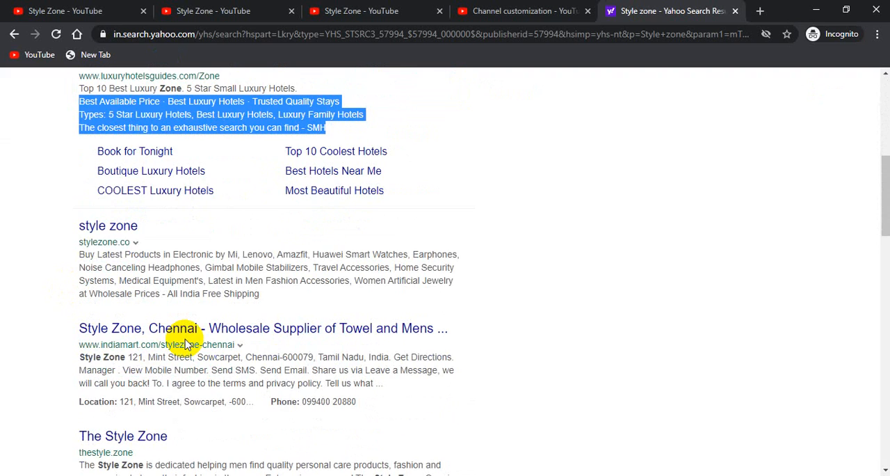
{"action": "scroll", "coordinate": [185, 344], "scroll_direction": "down", "scroll_amount": 4}
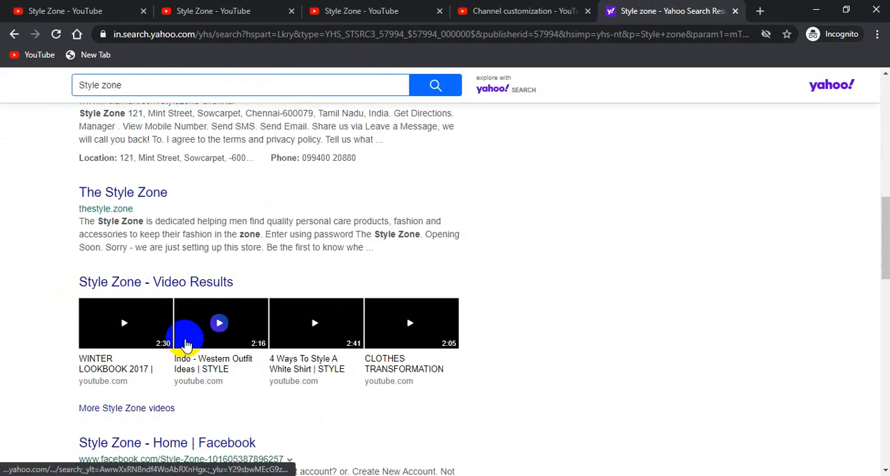
{"action": "scroll", "coordinate": [185, 343], "scroll_direction": "up", "scroll_amount": 5}
{"action": "scroll", "coordinate": [185, 334], "scroll_direction": "down", "scroll_amount": 10}
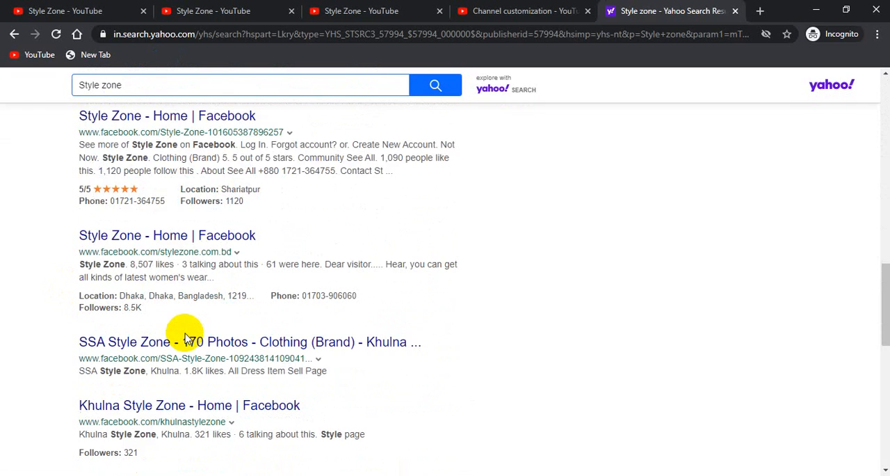
{"action": "scroll", "coordinate": [185, 339], "scroll_direction": "down", "scroll_amount": 2}
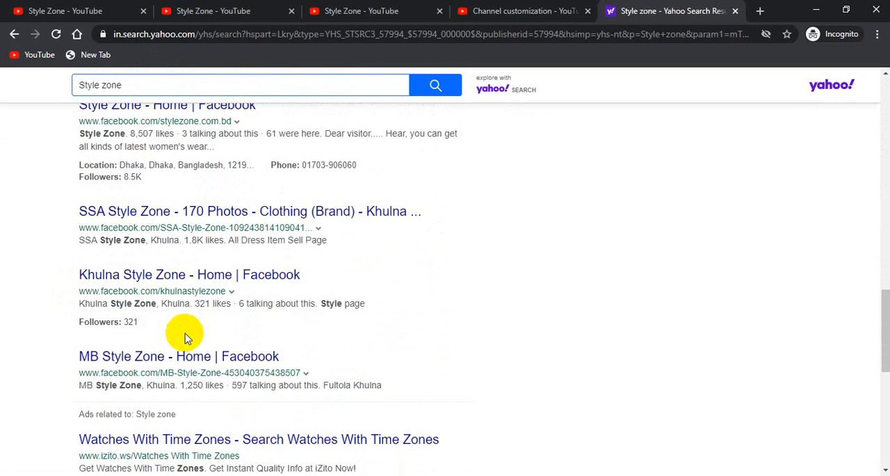
{"action": "scroll", "coordinate": [185, 333], "scroll_direction": "down", "scroll_amount": 3}
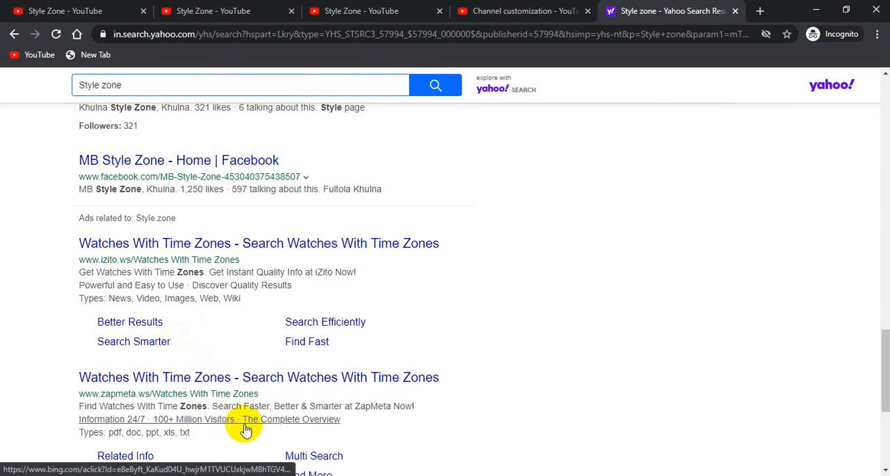
{"action": "scroll", "coordinate": [84, 414], "scroll_direction": "up", "scroll_amount": 5}
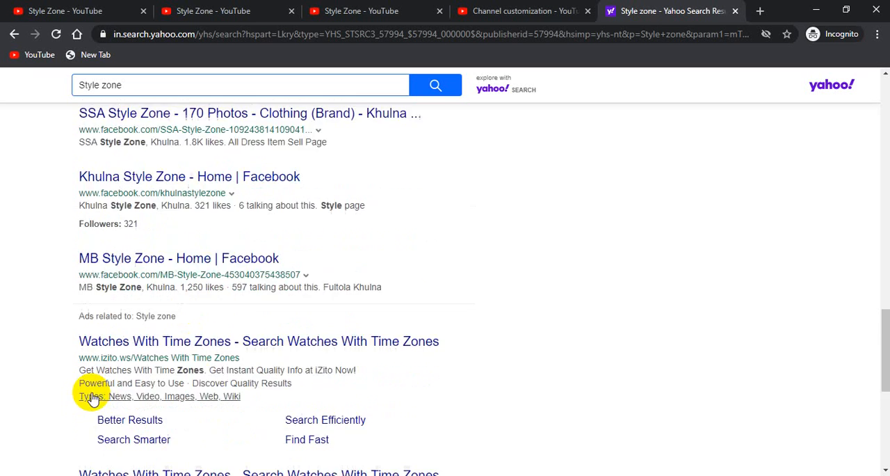
Step: Return to the channel customization page and paste the copied search-result text into the Channel description
{"action": "left_click", "coordinate": [368, 11]}
{"action": "left_click", "coordinate": [460, 12]}
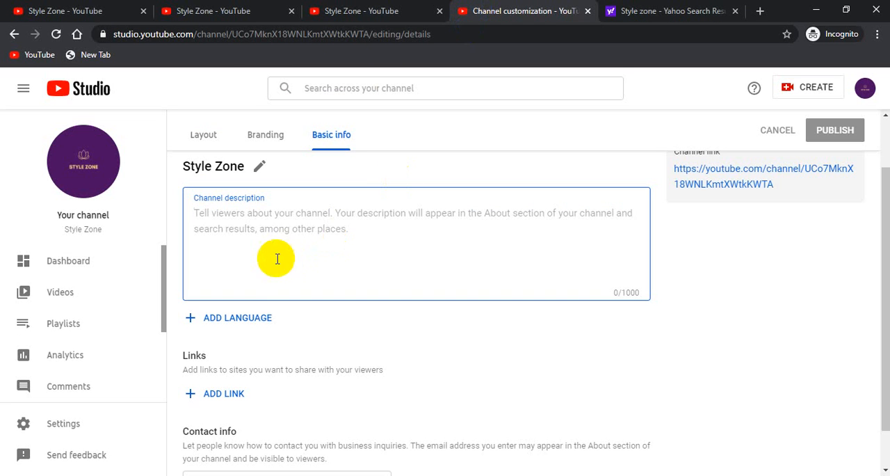
{"action": "key", "text": "ctrl+v"}
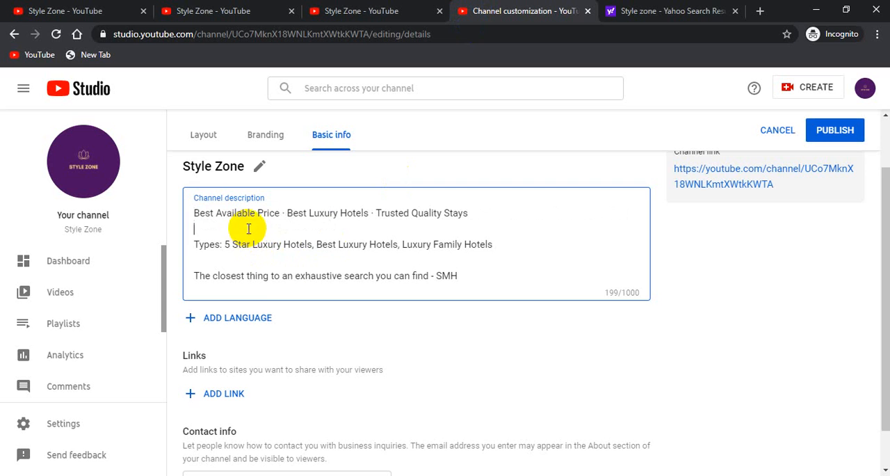
{"action": "scroll", "coordinate": [342, 258], "scroll_direction": "down", "scroll_amount": 1}
{"action": "scroll", "coordinate": [339, 265], "scroll_direction": "up", "scroll_amount": 1}
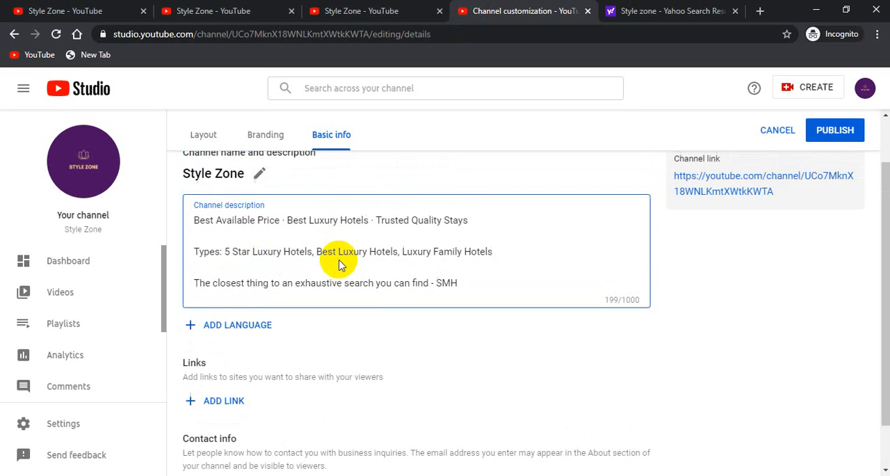
Step: Replace the pasted channel description with "Style Zone is a way to be styilist." and start a new line
{"action": "left_click_drag", "start_coordinate": [459, 294], "coordinate": [175, 230]}
{"action": "key", "text": "BackSpace"}
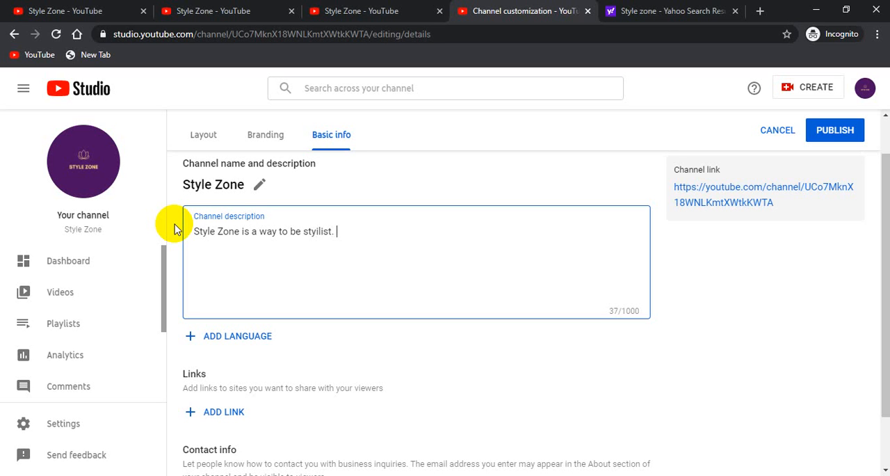
{"action": "key", "text": "Return"}
Step: Write "Here you will find Cloth, T-Shirt, Watch, Jelery." as the second line of the channel description
{"action": "type", "text": "Here"}
{"action": "type", "text": "ind Clot"}
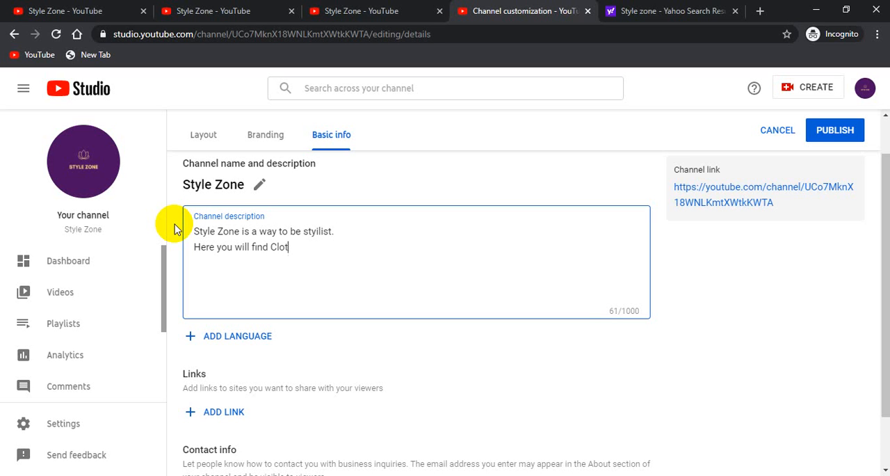
{"action": "type", "text": "h, T-Shirt, Watch"}
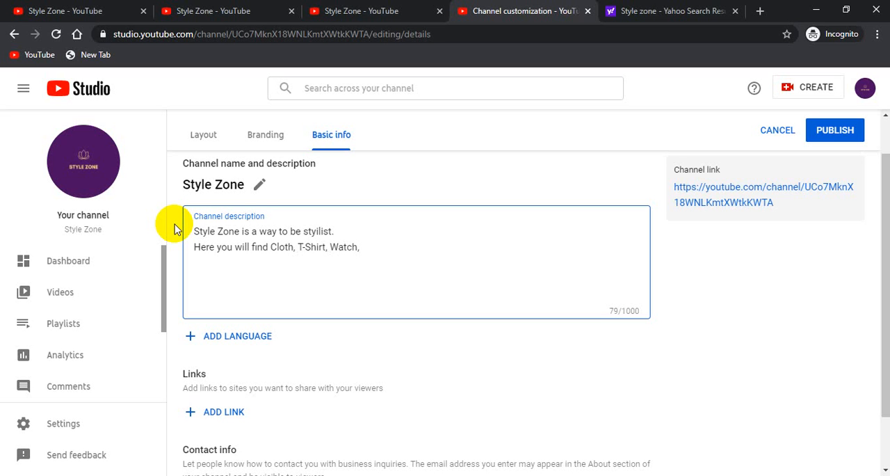
{"action": "type", "text": ", Je"}
{"action": "type", "text": "lert"}
{"action": "key", "text": "BackSpace"}
{"action": "type", "text": "y"}
{"action": "type", "text": ","}
{"action": "type", "text": "Con"}
Step: Add the heading "Visit our store:" below the product sentence, separated by a blank line
{"action": "key", "text": "BackSpace"}
{"action": "key", "text": "BackSpace"}
{"action": "key", "text": "BackSpace"}
{"action": "type", "text": "Visit our store"}
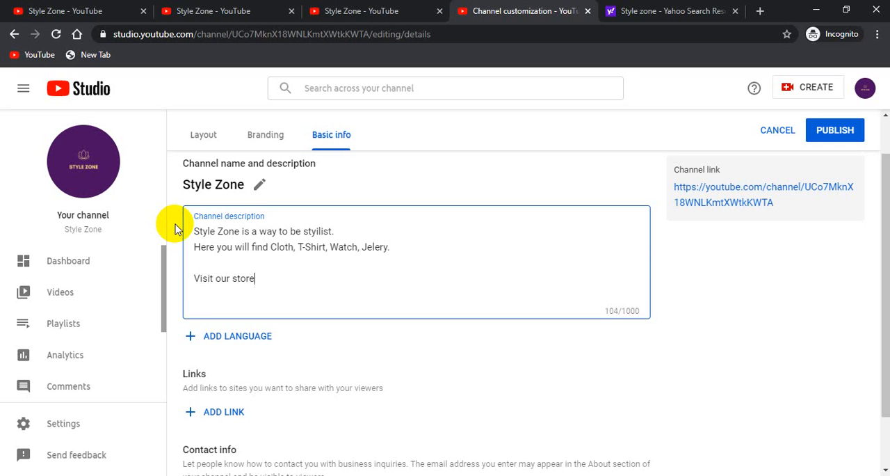
{"action": "type", "text": ": www."}
Step: Enter the store's market location on the line under "Visit our store:"
{"action": "key", "text": "BackSpace"}
{"action": "key", "text": "BackSpace"}
{"action": "key", "text": "BackSpace"}
{"action": "key", "text": "BackSpace"}
{"action": "key", "text": "BackSpace"}
{"action": "type", "text": "Khulna New Market"}
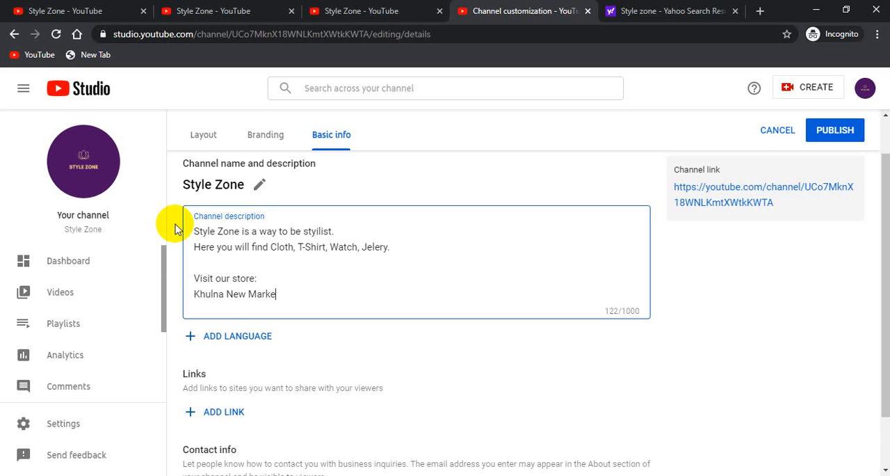
Step: Insert the store's shop number on its own line above the market name
{"action": "left_click", "coordinate": [198, 297]}
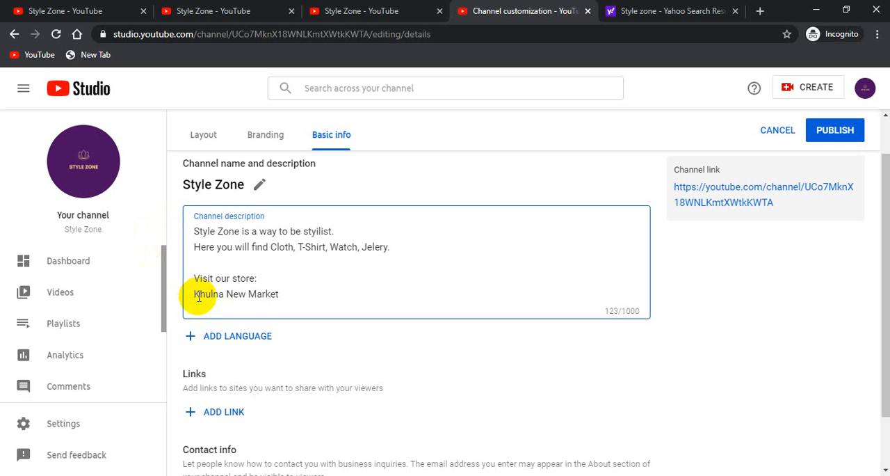
{"action": "type", "text": "Shop No"}
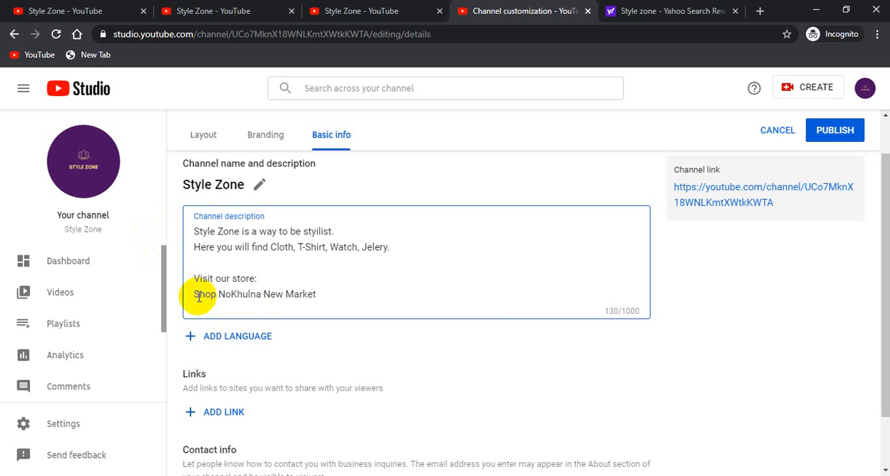
{"action": "type", "text": "# "}
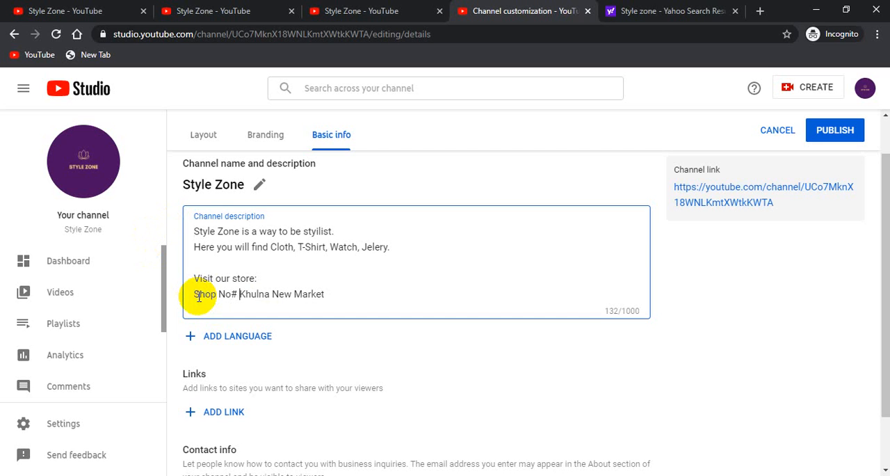
{"action": "type", "text": "54"}
{"action": "key", "text": "Return"}
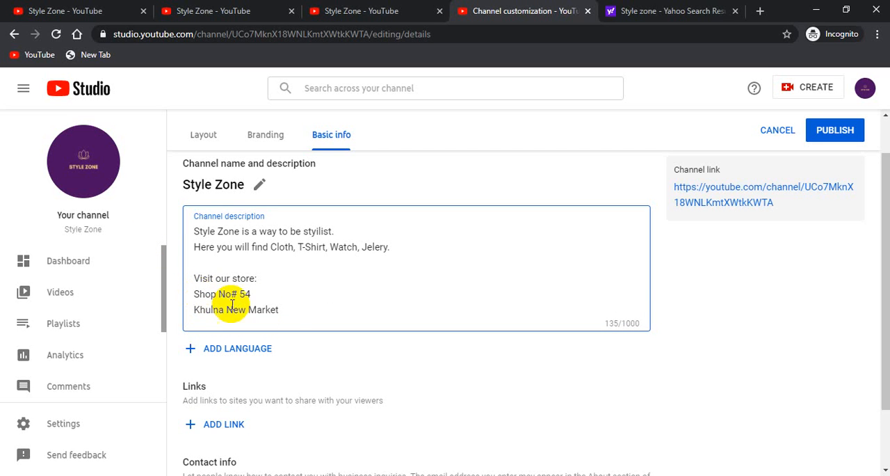
Step: Add a "Call us:" line with the store's phone number below the address, separated by a blank line
{"action": "left_click", "coordinate": [281, 309]}
{"action": "key", "text": "Return"}
{"action": "key", "text": "Return"}
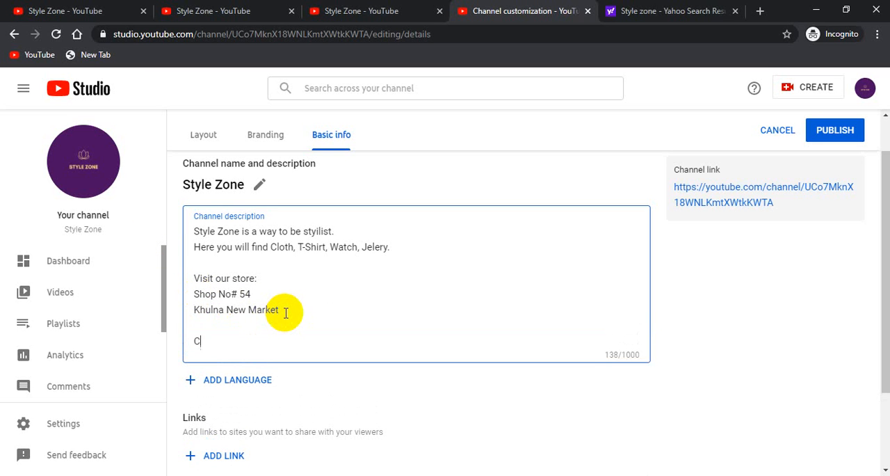
{"action": "key", "text": "BackSpace"}
{"action": "key", "text": "BackSpace"}
{"action": "key", "text": "BackSpace"}
{"action": "key", "text": "BackSpace"}
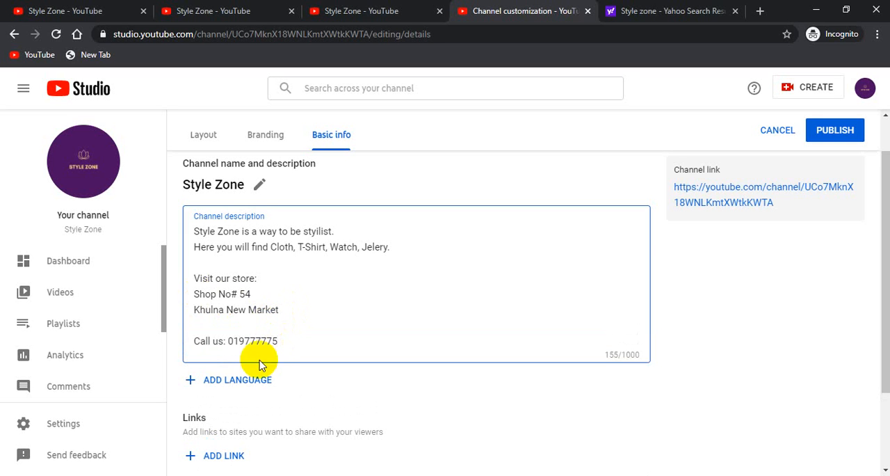
Step: Review the channel description text, from the introductory lines through the store address
{"action": "scroll", "coordinate": [272, 299], "scroll_direction": "up", "scroll_amount": 2}
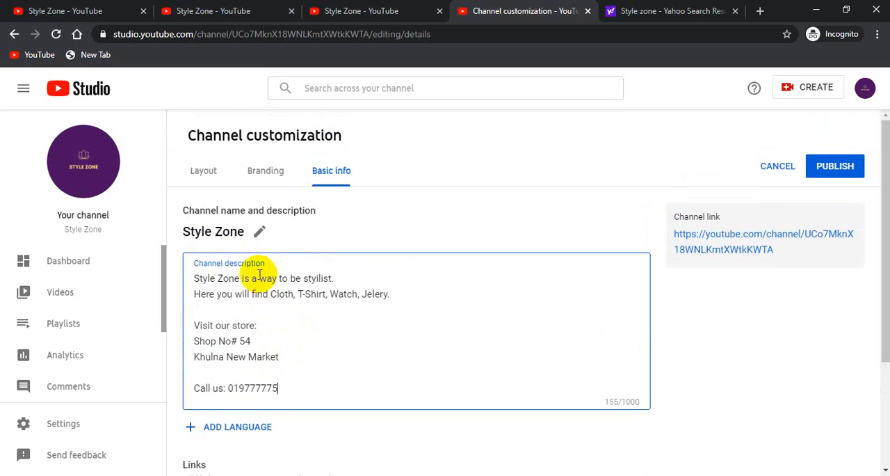
{"action": "scroll", "coordinate": [252, 286], "scroll_direction": "down", "scroll_amount": 1}
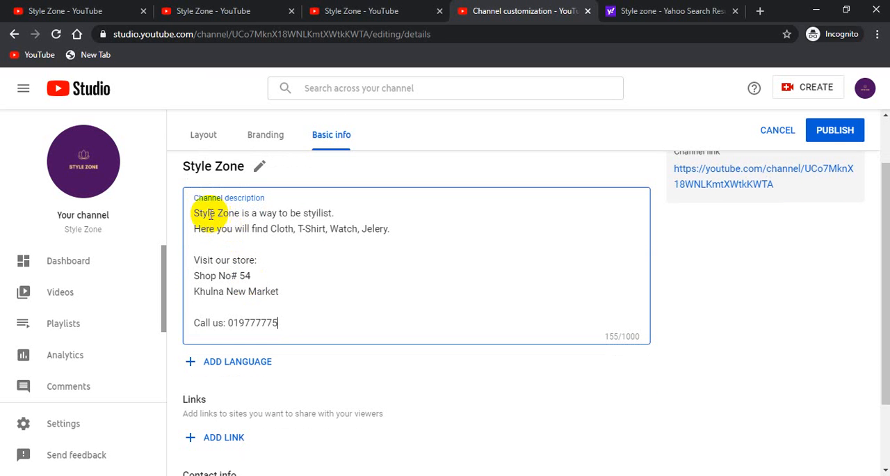
{"action": "left_click_drag", "start_coordinate": [395, 229], "coordinate": [165, 207]}
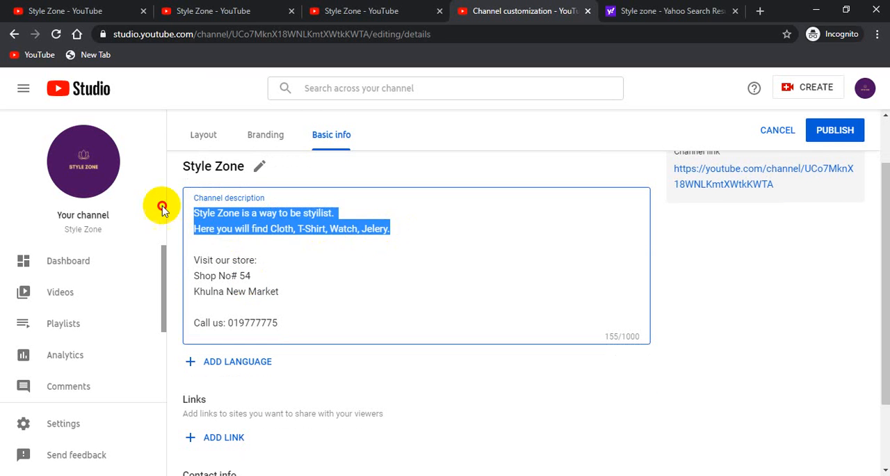
{"action": "left_click_drag", "start_coordinate": [285, 292], "coordinate": [167, 207]}
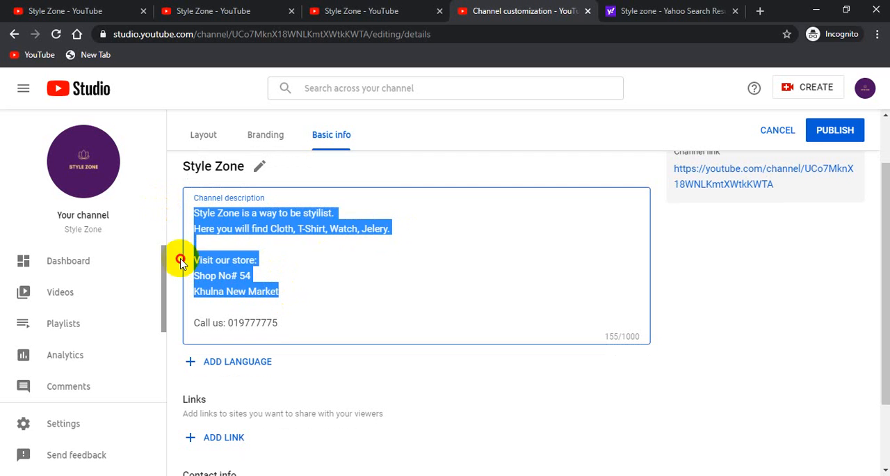
{"action": "left_click", "coordinate": [250, 292]}
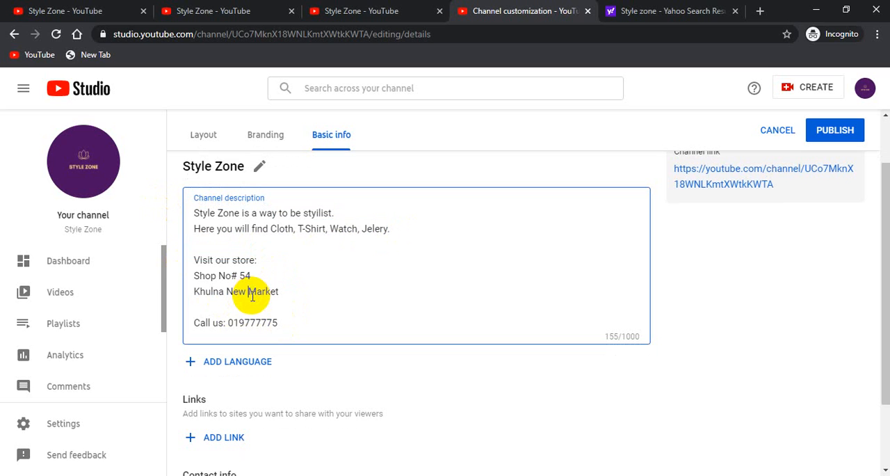
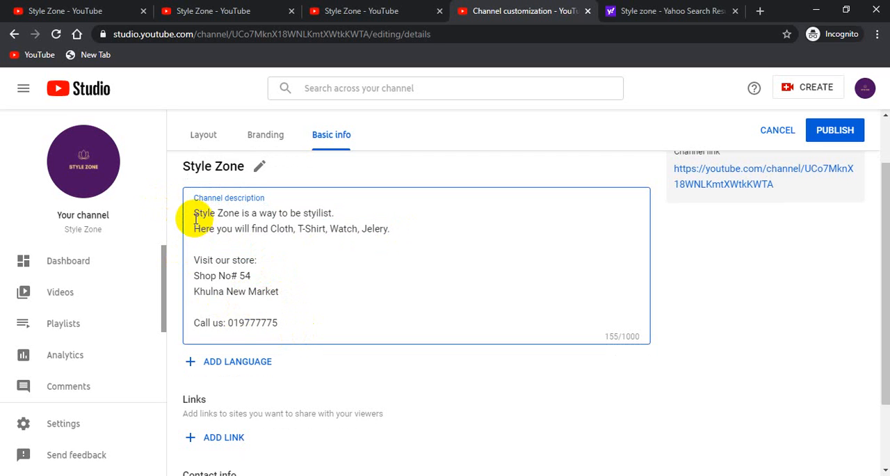
Step: Look over the description and the channel translation options for adding a language, and close them without choosing a language
{"action": "left_click_drag", "start_coordinate": [195, 214], "coordinate": [290, 329]}
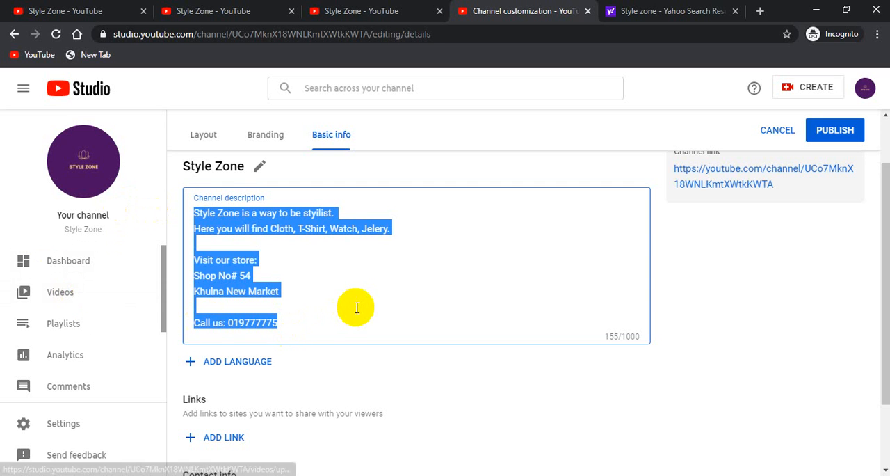
{"action": "left_click", "coordinate": [333, 309]}
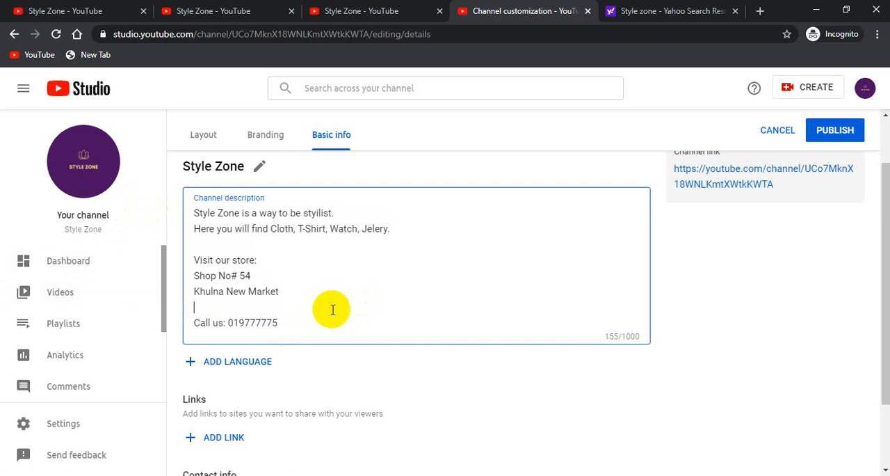
{"action": "scroll", "coordinate": [463, 250], "scroll_direction": "down", "scroll_amount": 1}
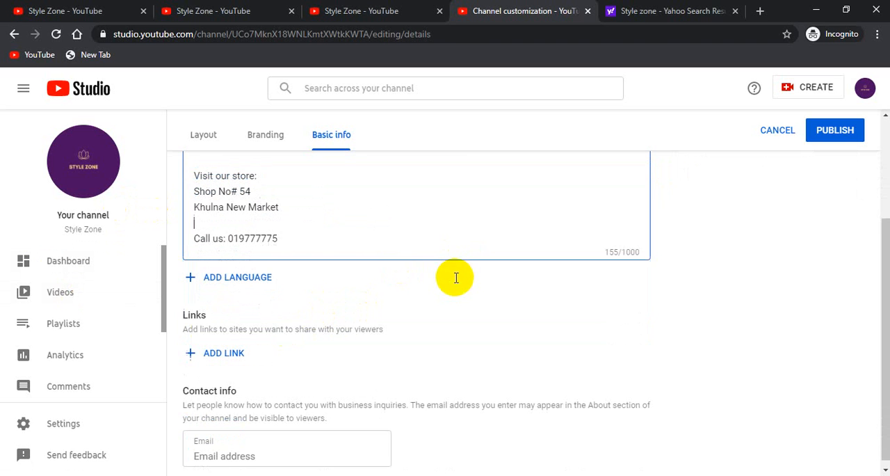
{"action": "left_click", "coordinate": [241, 277]}
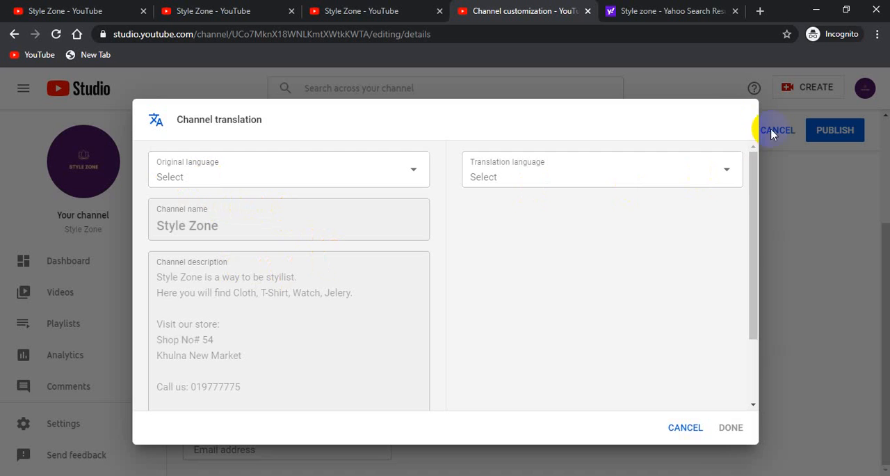
{"action": "left_click", "coordinate": [687, 428]}
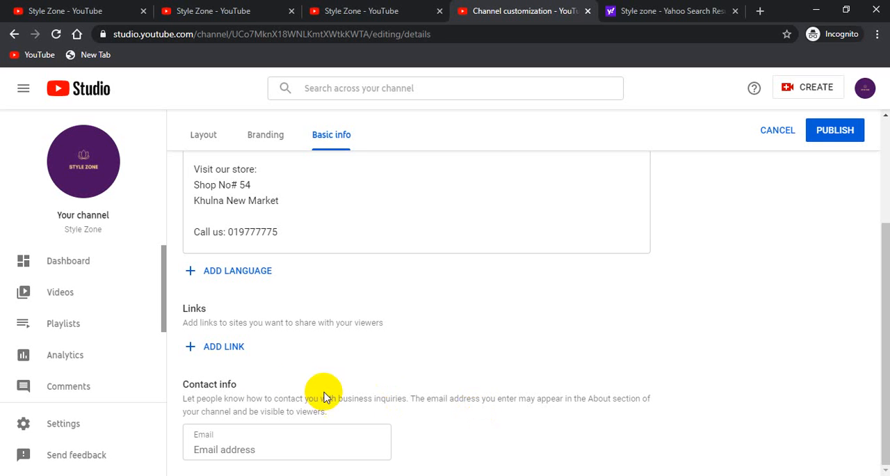
Step: Add a channel link with the title Facebook
{"action": "left_click", "coordinate": [231, 345]}
{"action": "scroll", "coordinate": [278, 347], "scroll_direction": "down", "scroll_amount": 1}
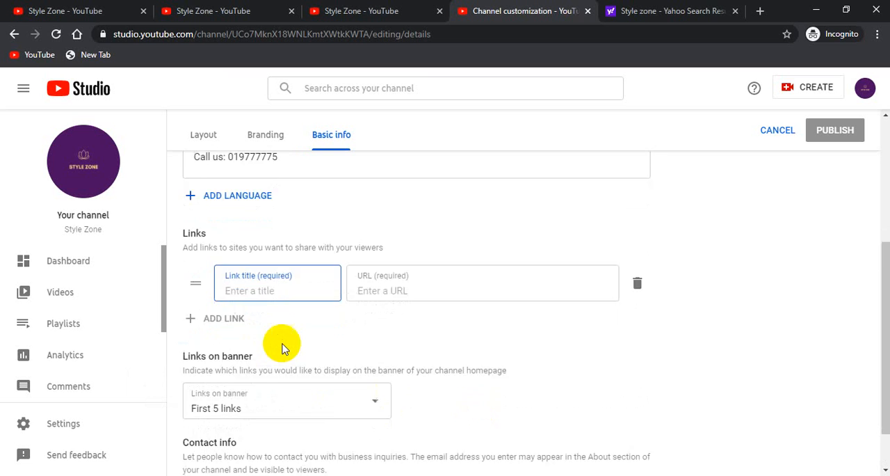
{"action": "scroll", "coordinate": [282, 344], "scroll_direction": "down", "scroll_amount": 1}
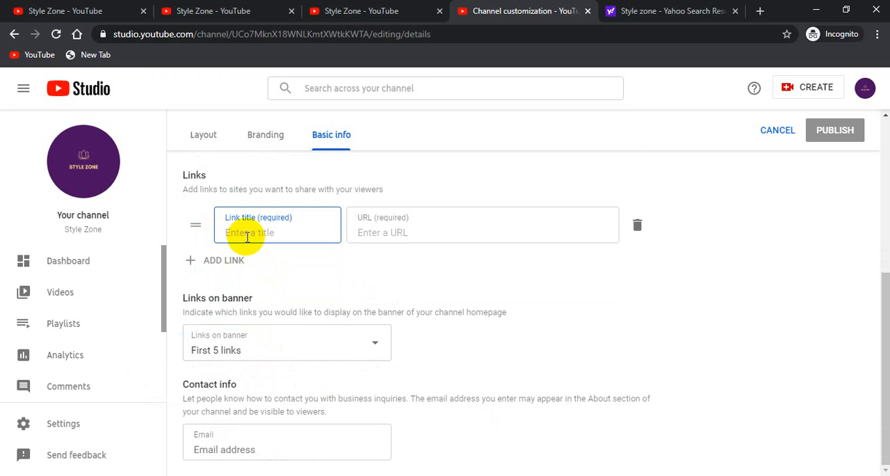
{"action": "type", "text": "Facebook"}
{"action": "left_click", "coordinate": [402, 235]}
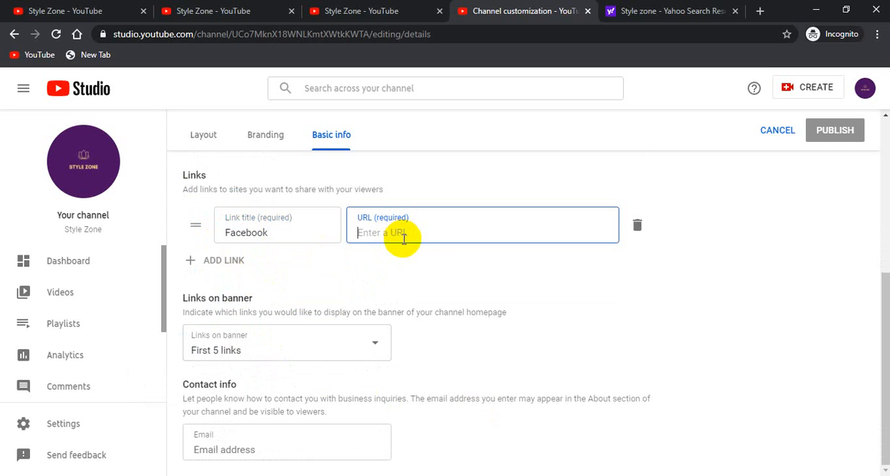
{"action": "type", "text": "www.fav"}
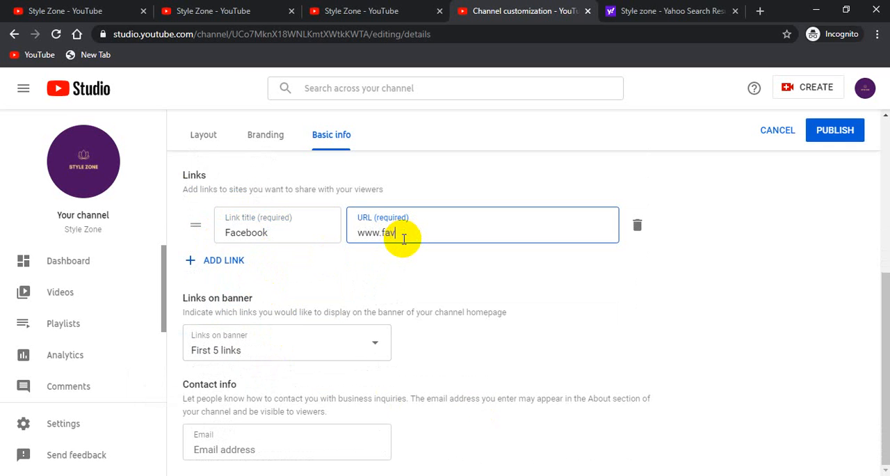
{"action": "key", "text": "BackSpace"}
{"action": "type", "text": "cebook.com/"}
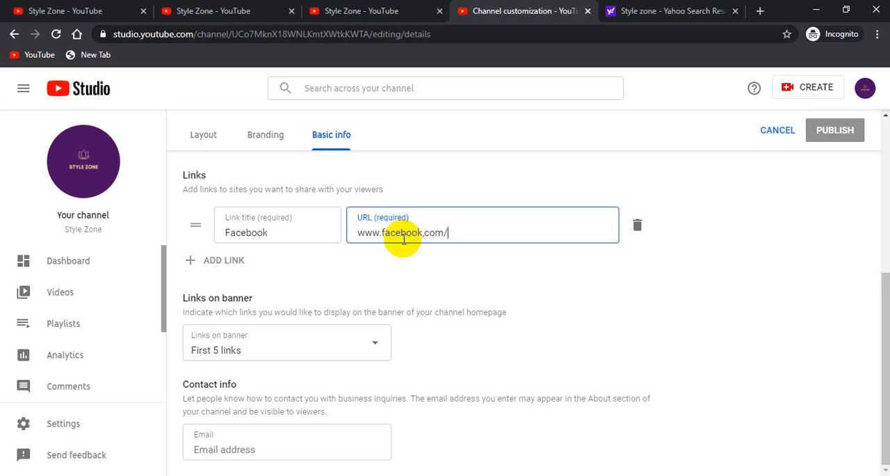
{"action": "type", "text": "styne"}
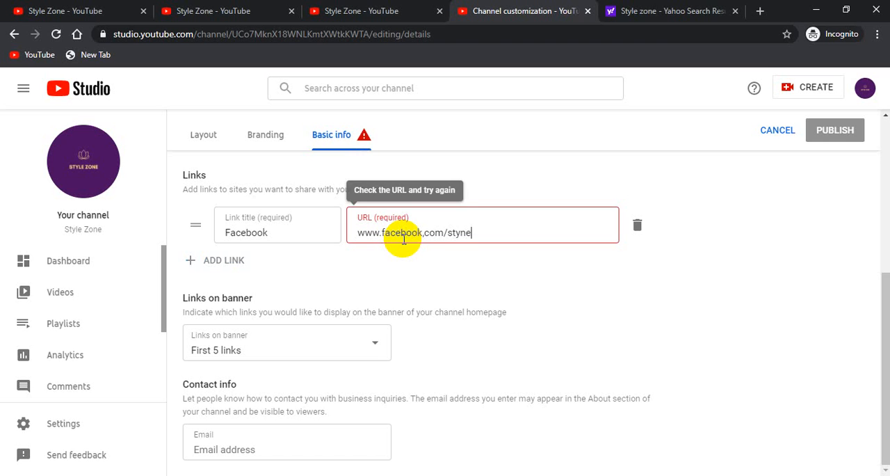
{"action": "key", "text": "BackSpace"}
{"action": "key", "text": "BackSpace"}
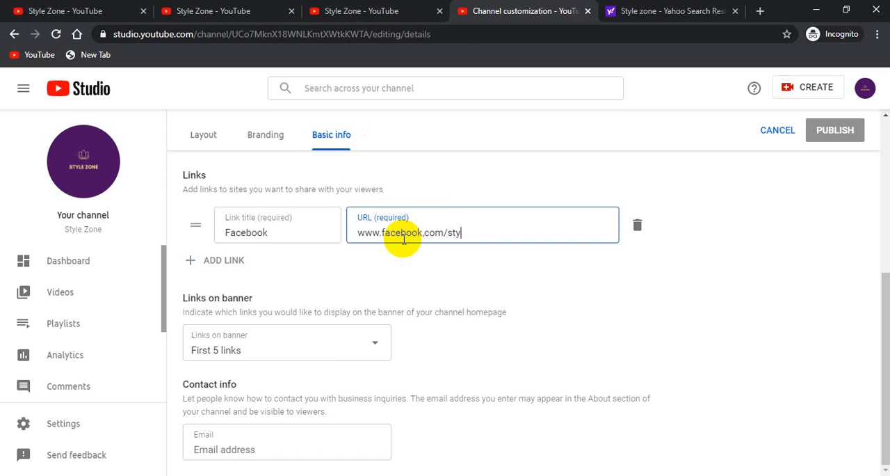
{"action": "type", "text": "lezone"}
{"action": "left_click", "coordinate": [413, 289]}
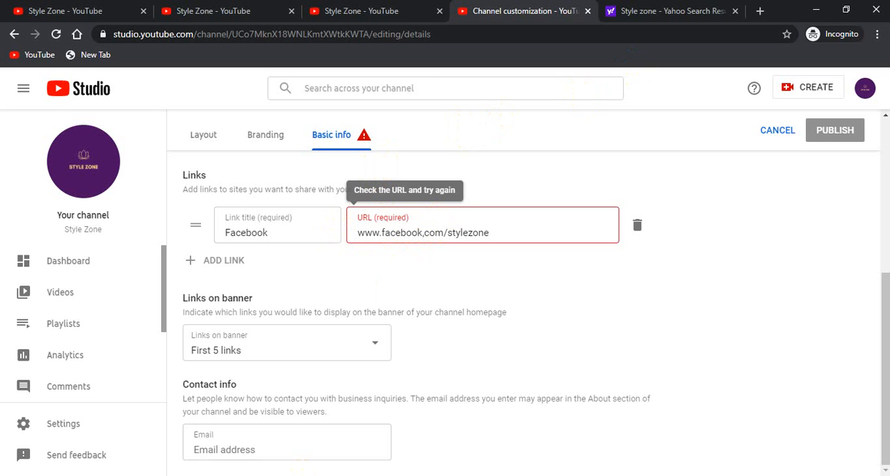
{"action": "left_click", "coordinate": [591, 475]}
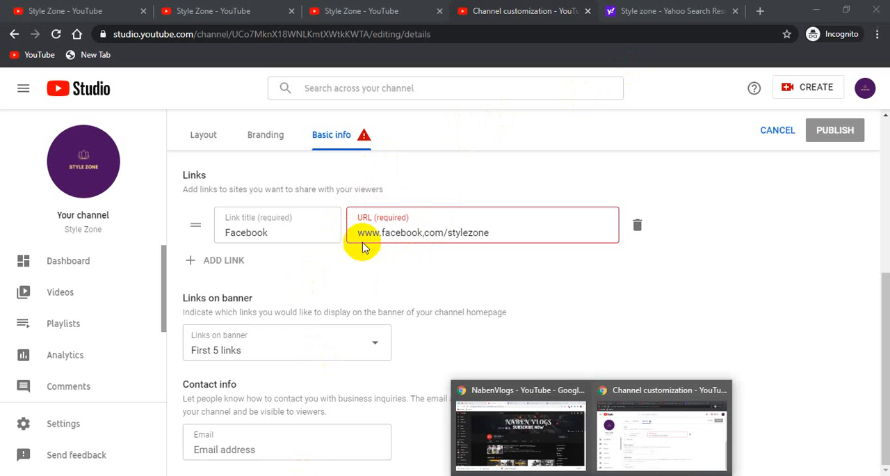
{"action": "left_click", "coordinate": [520, 435]}
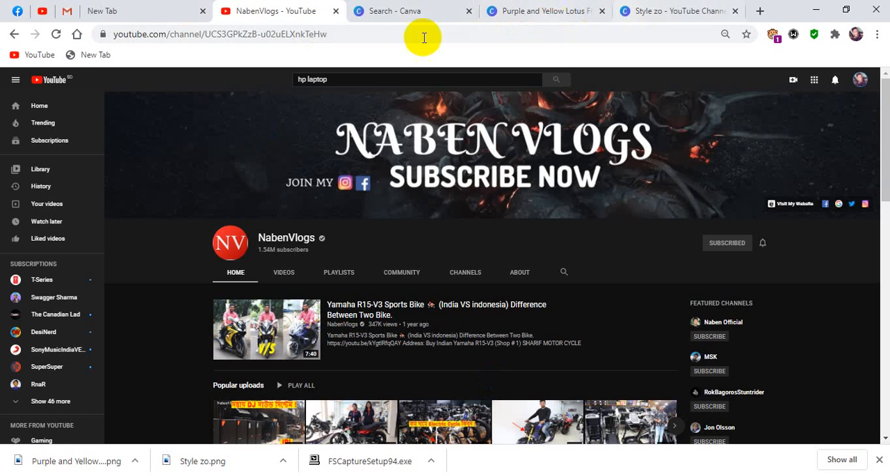
{"action": "left_click", "coordinate": [18, 10]}
{"action": "left_click", "coordinate": [160, 38]}
{"action": "key", "text": "ctrl+c"}
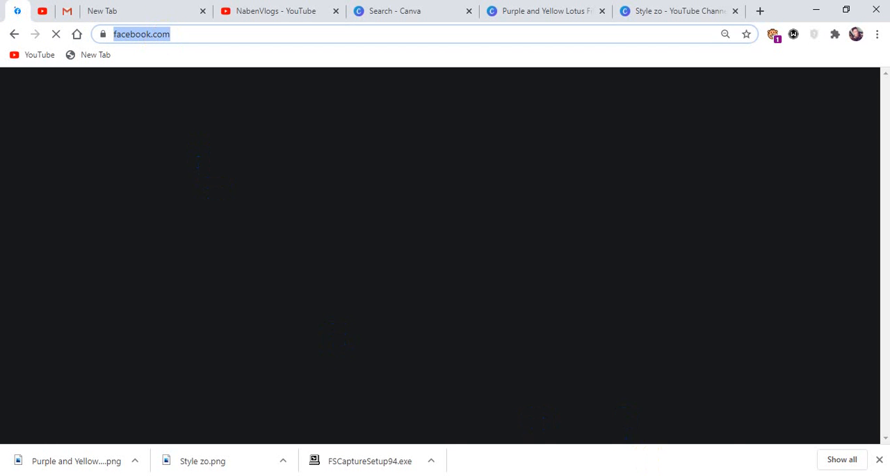
{"action": "left_click", "coordinate": [592, 475]}
{"action": "left_click", "coordinate": [613, 465]}
{"action": "left_click_drag", "start_coordinate": [515, 238], "coordinate": [308, 221]}
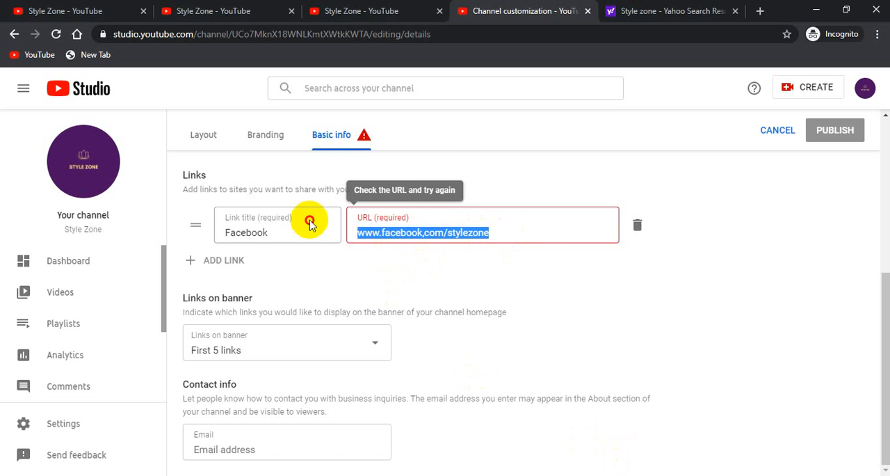
{"action": "key", "text": "ctrl+v"}
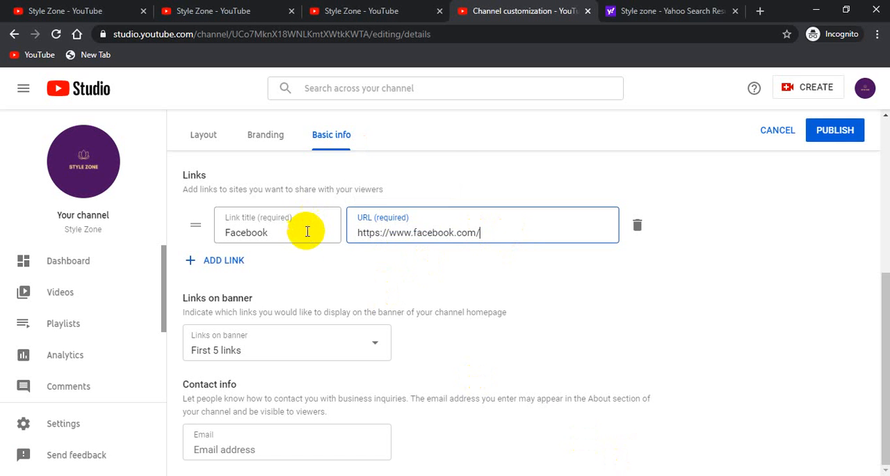
{"action": "left_click", "coordinate": [229, 261]}
{"action": "left_click", "coordinate": [233, 263]}
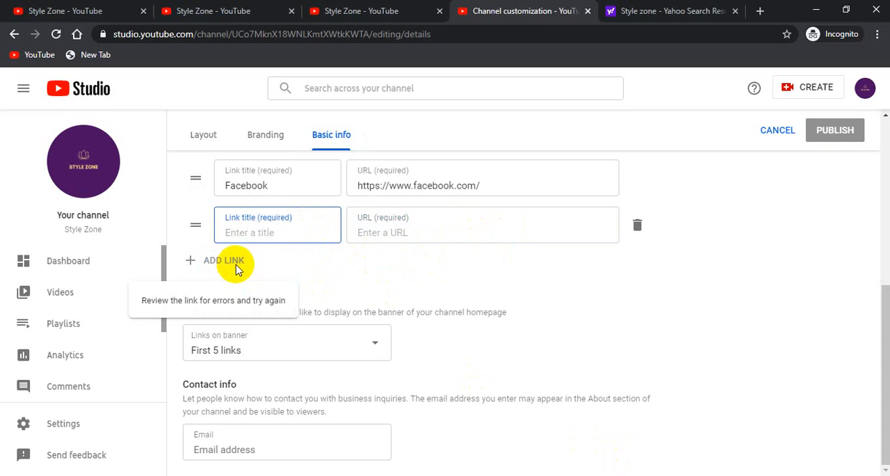
{"action": "type", "text": "Ins"}
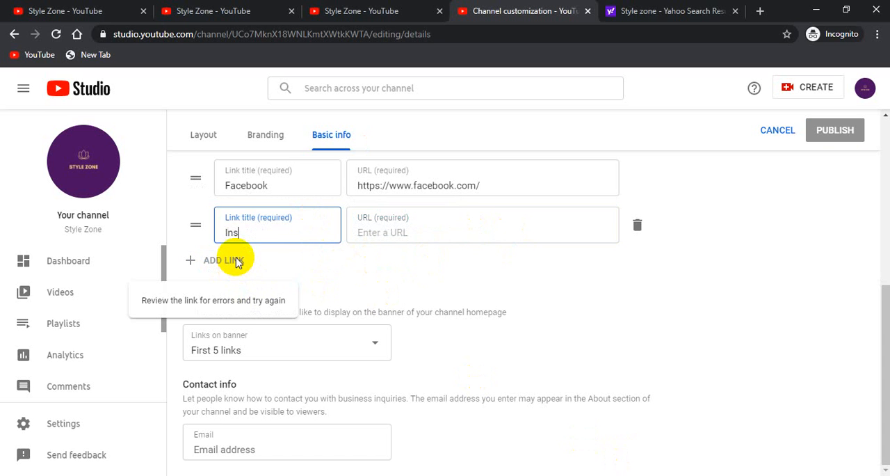
{"action": "type", "text": "tagram"}
{"action": "left_click", "coordinate": [397, 235]}
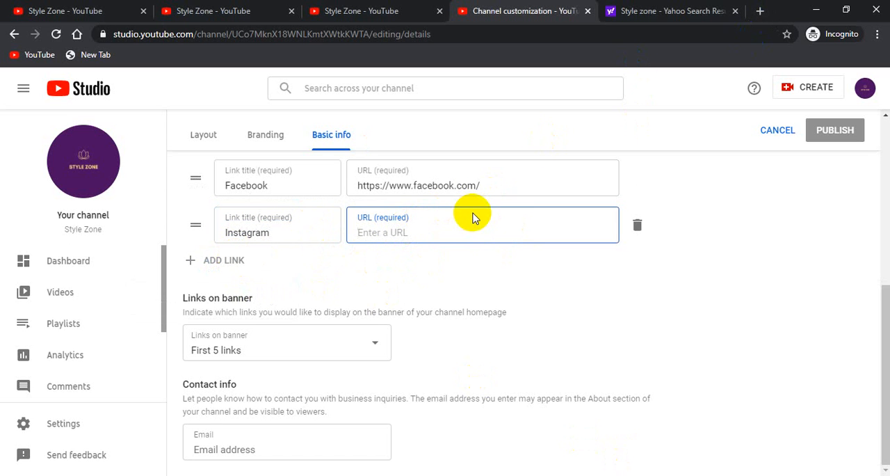
{"action": "type", "text": "www.instagram"}
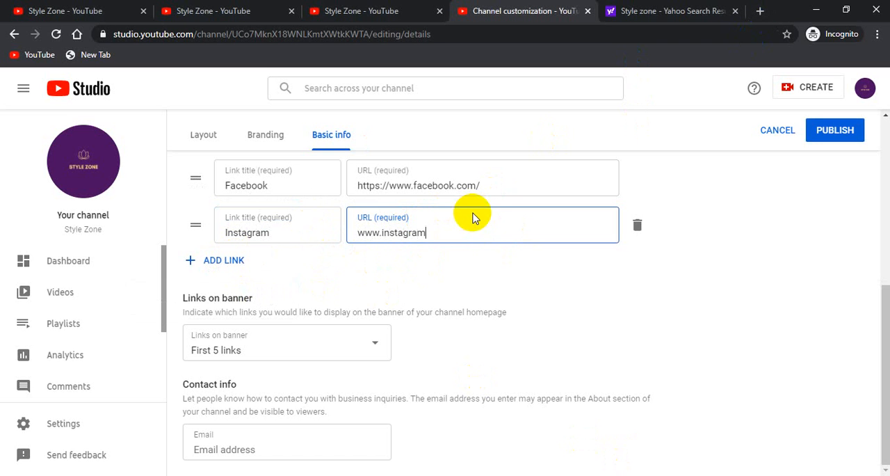
{"action": "type", "text": ".com"}
{"action": "left_click_drag", "start_coordinate": [389, 185], "coordinate": [350, 189]}
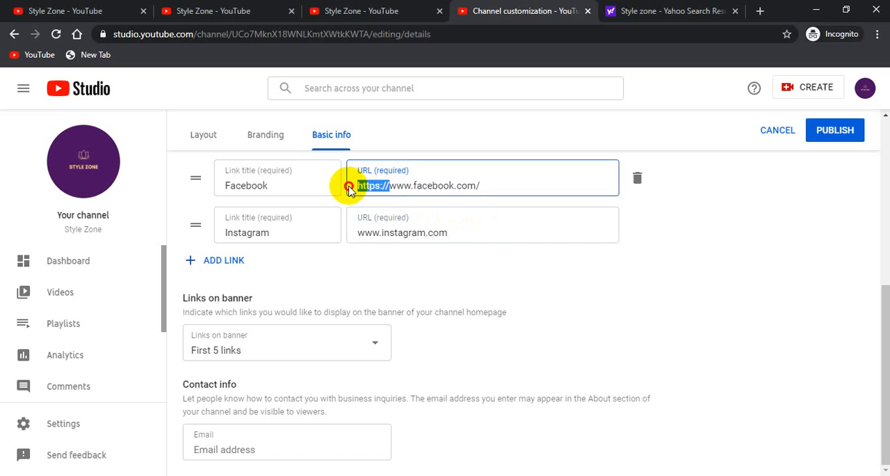
{"action": "left_click", "coordinate": [357, 239]}
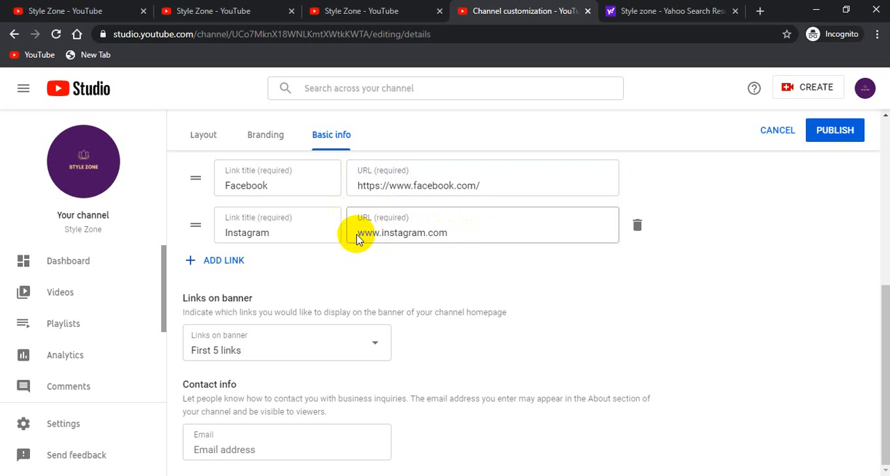
{"action": "left_click", "coordinate": [360, 234]}
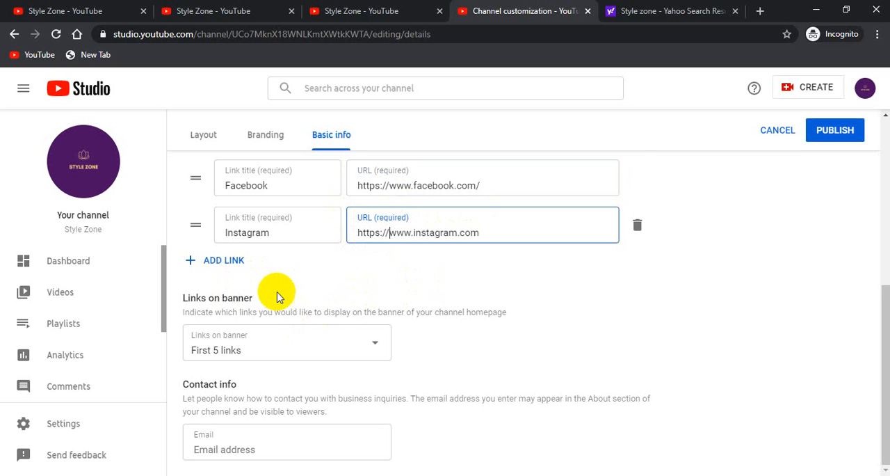
{"action": "scroll", "coordinate": [271, 291], "scroll_direction": "up", "scroll_amount": 3}
{"action": "scroll", "coordinate": [239, 360], "scroll_direction": "down", "scroll_amount": 2}
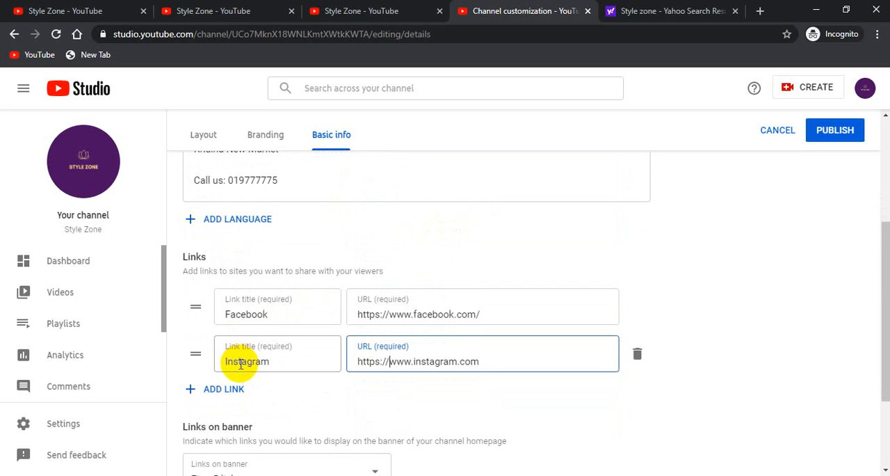
{"action": "left_click", "coordinate": [230, 328]}
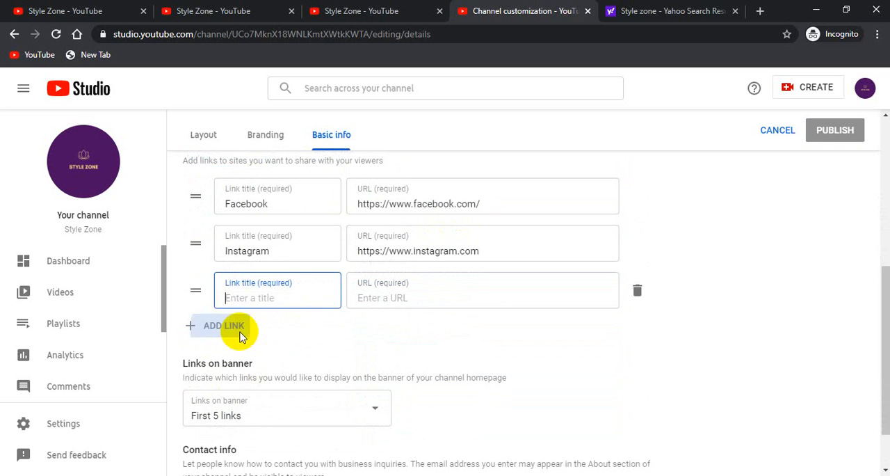
{"action": "left_click", "coordinate": [637, 290]}
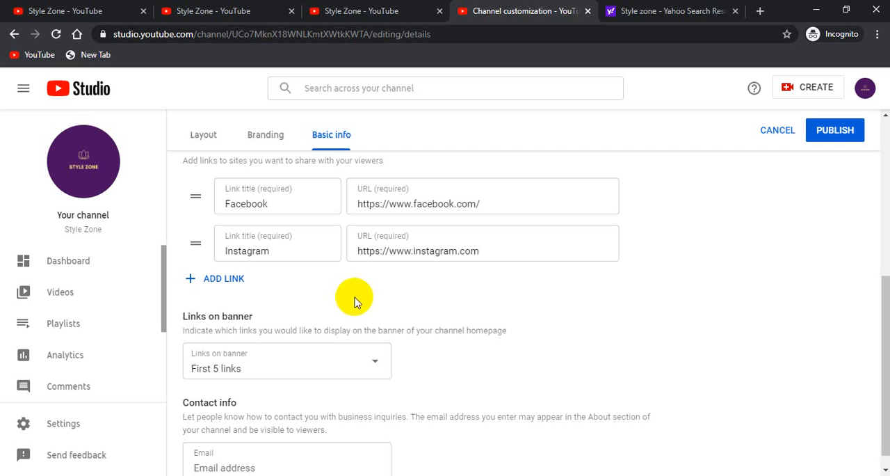
Step: Enter the store's Gmail address as the business contact email in the contact info
{"action": "scroll", "coordinate": [353, 280], "scroll_direction": "down", "scroll_amount": 1}
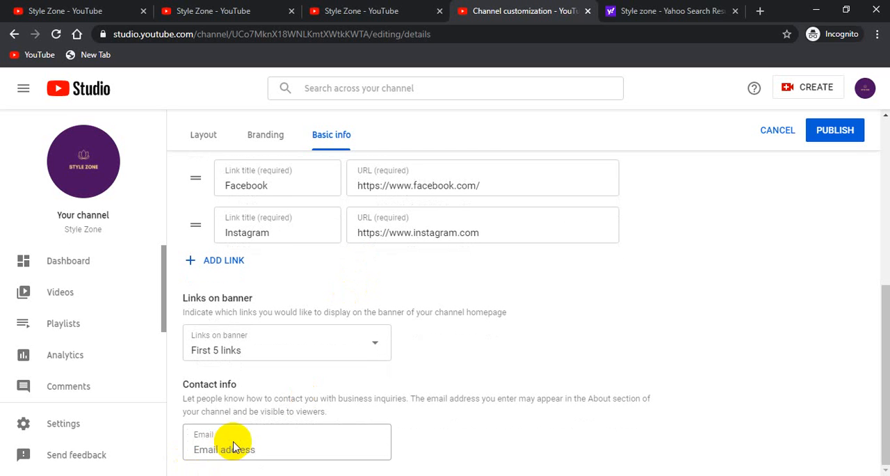
{"action": "left_click", "coordinate": [239, 450]}
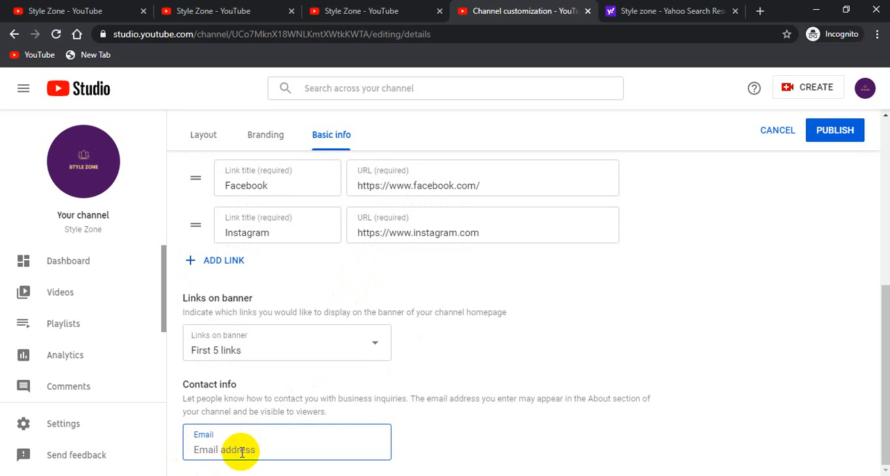
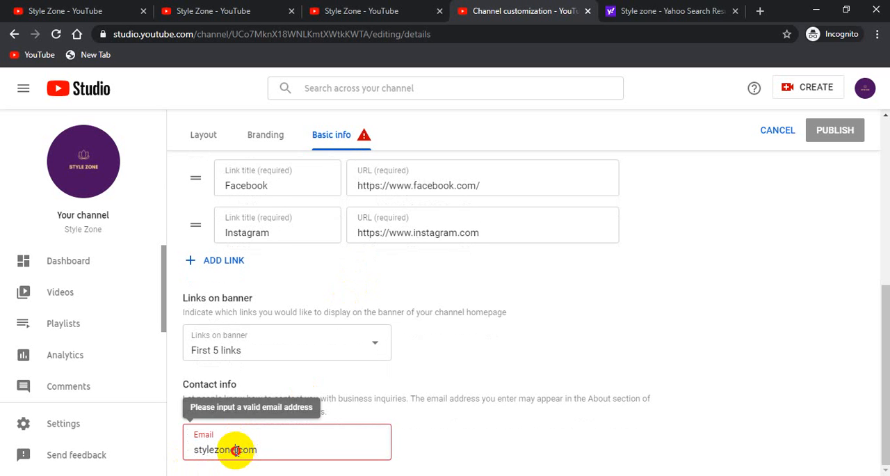
{"action": "left_click", "coordinate": [243, 451]}
{"action": "type", "text": "@"}
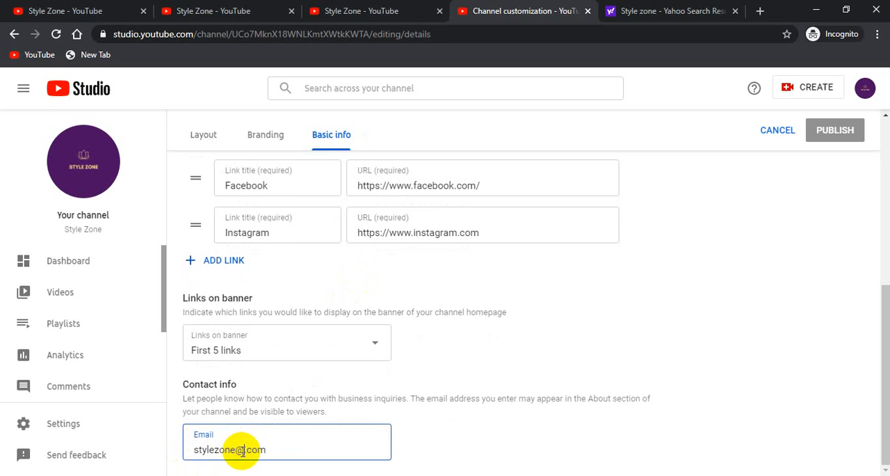
{"action": "type", "text": "g"}
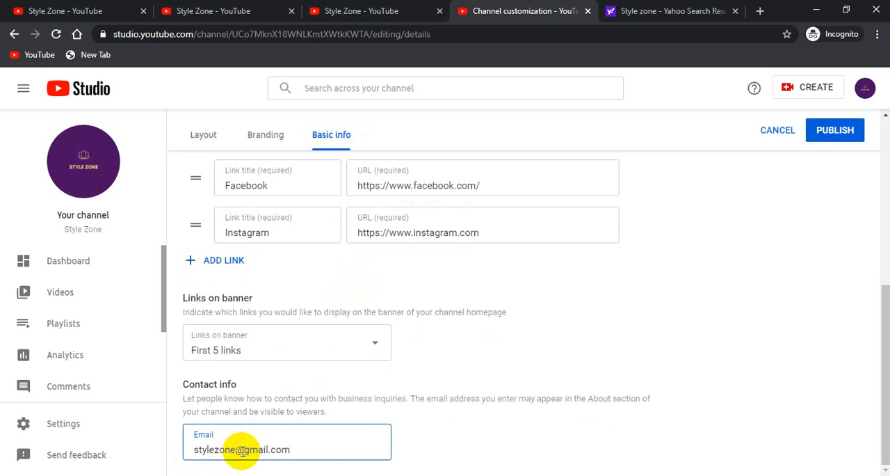
{"action": "type", "text": "mail"}
Step: Complete the business contact email in the contact info and publish the Basic info changes
{"action": "left_click", "coordinate": [319, 449]}
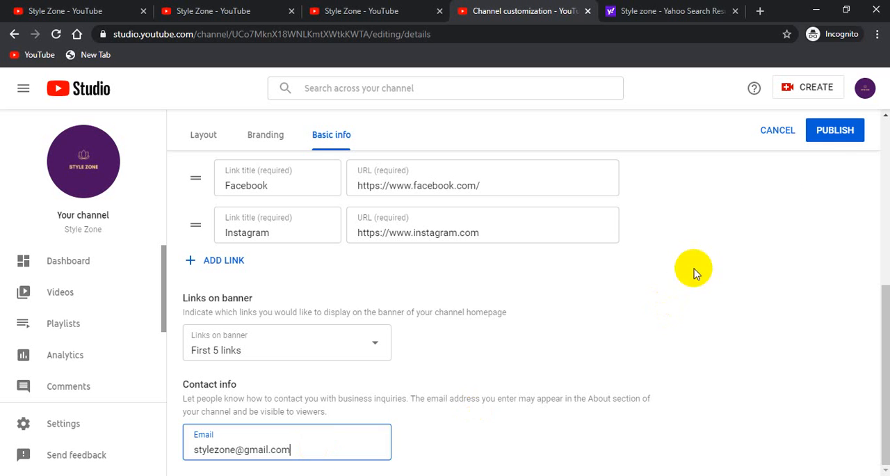
{"action": "left_click", "coordinate": [828, 139]}
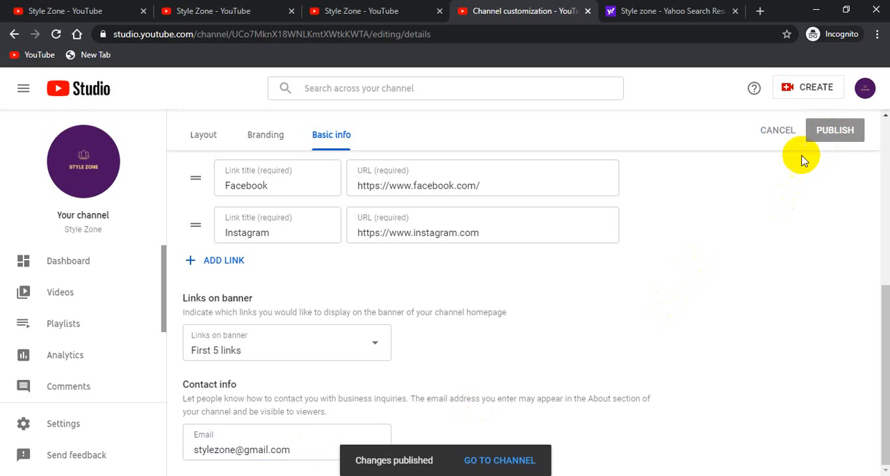
Step: Open the public Style Zone channel page and show its About section
{"action": "left_click", "coordinate": [866, 89]}
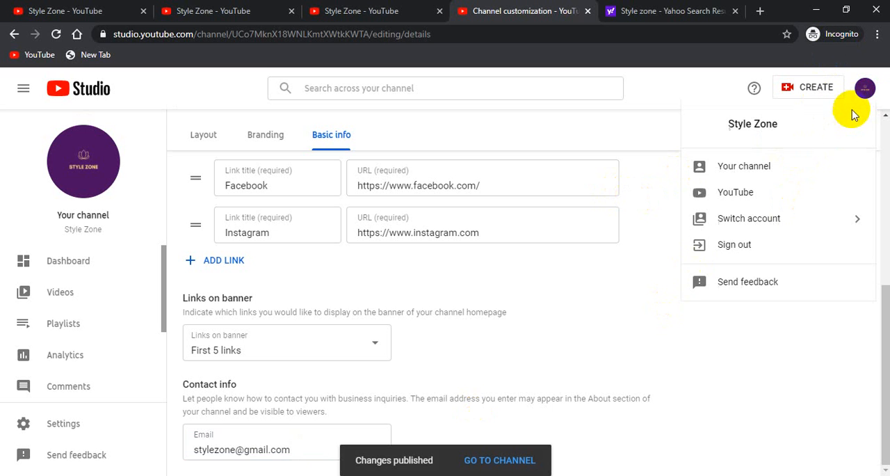
{"action": "left_click", "coordinate": [760, 168]}
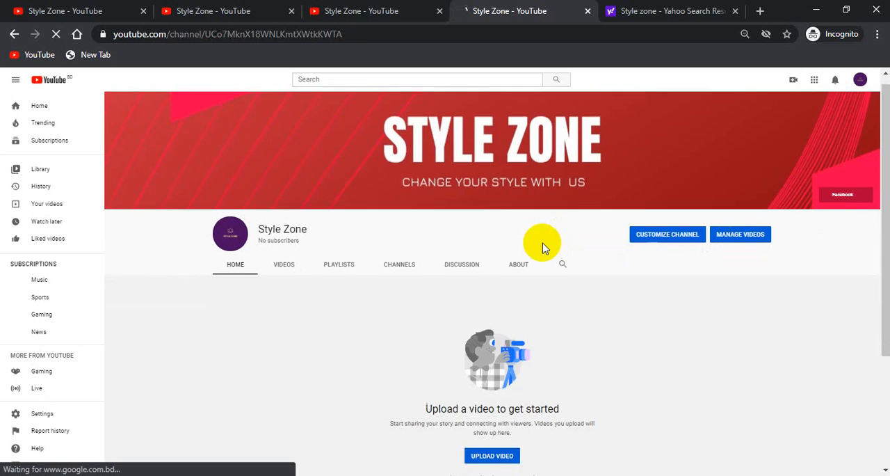
{"action": "scroll", "coordinate": [536, 237], "scroll_direction": "down", "scroll_amount": 2}
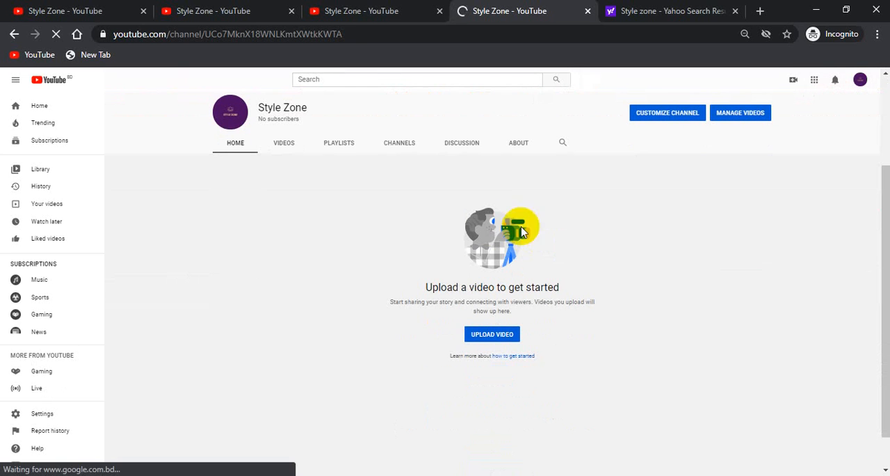
{"action": "left_click", "coordinate": [520, 144]}
{"action": "scroll", "coordinate": [377, 251], "scroll_direction": "down", "scroll_amount": 2}
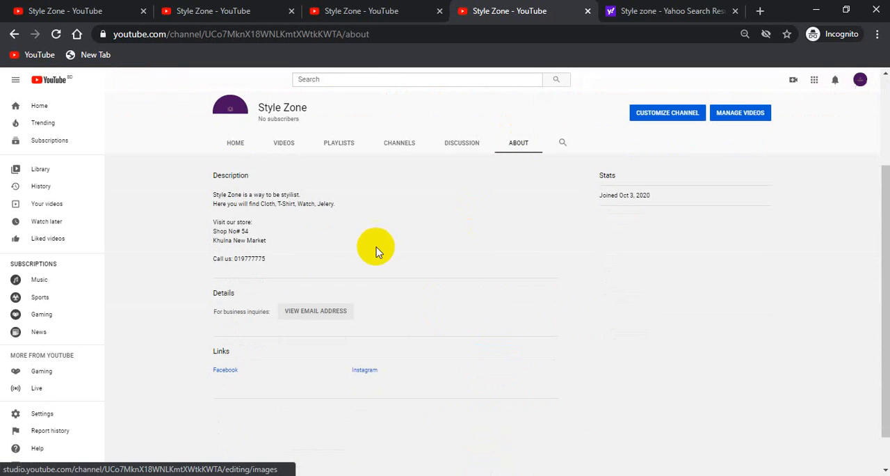
Step: Check the store description and reveal the business inquiries email address in the About details
{"action": "left_click_drag", "start_coordinate": [376, 247], "coordinate": [274, 247]}
{"action": "left_click", "coordinate": [275, 248]}
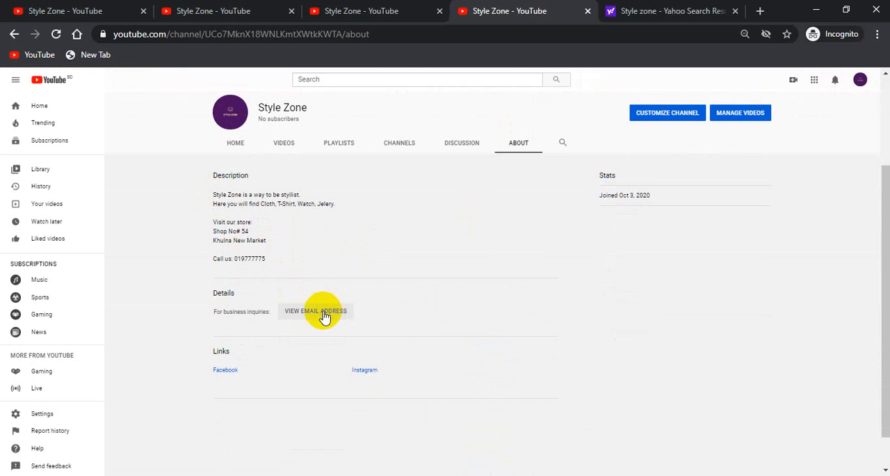
{"action": "left_click", "coordinate": [324, 314]}
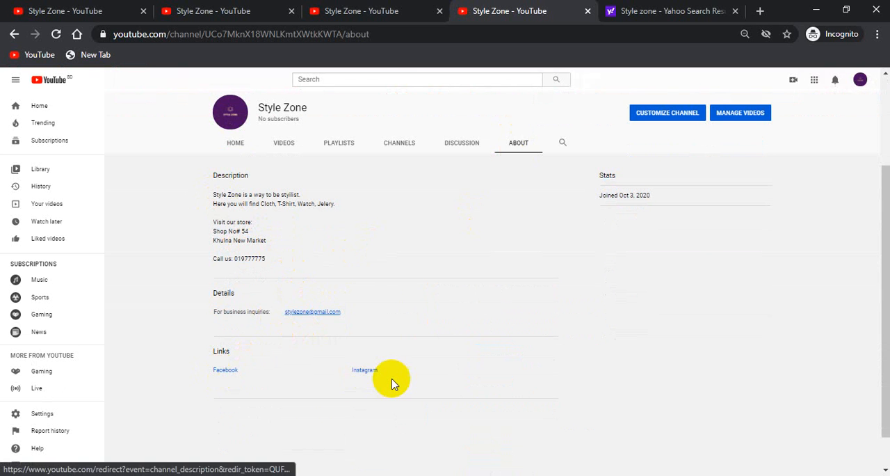
Step: Test the Facebook link on the channel banner, then close the opened Facebook page and return to the channel
{"action": "scroll", "coordinate": [353, 381], "scroll_direction": "up", "scroll_amount": 2}
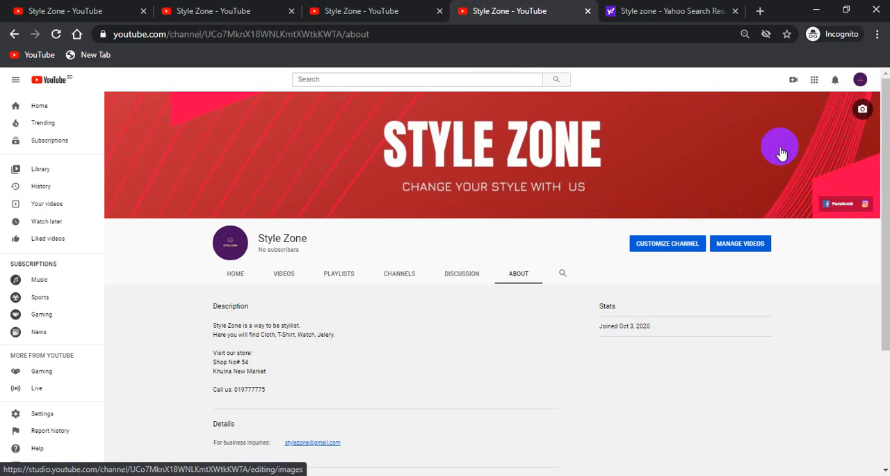
{"action": "left_click", "coordinate": [842, 206]}
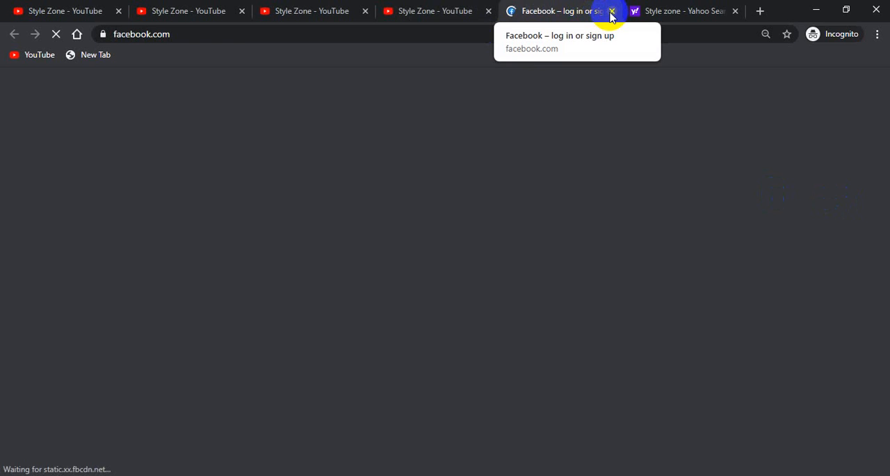
{"action": "left_click", "coordinate": [612, 12]}
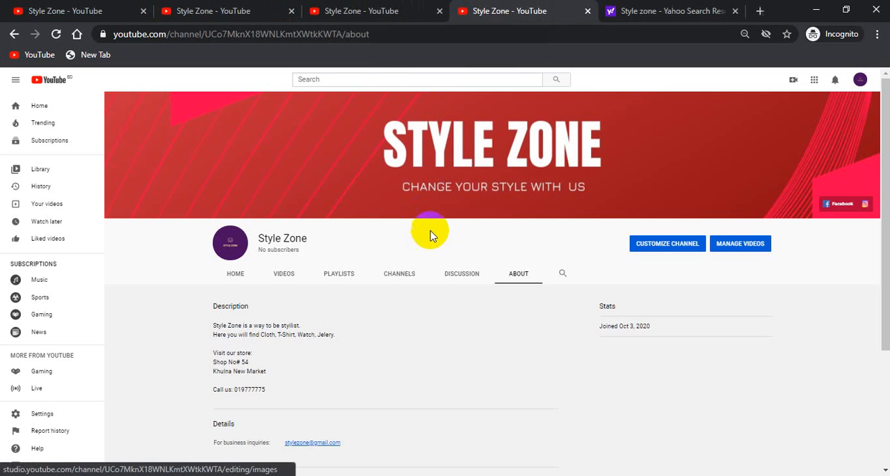
{"action": "scroll", "coordinate": [432, 236], "scroll_direction": "down", "scroll_amount": 3}
{"action": "scroll", "coordinate": [431, 237], "scroll_direction": "up", "scroll_amount": 3}
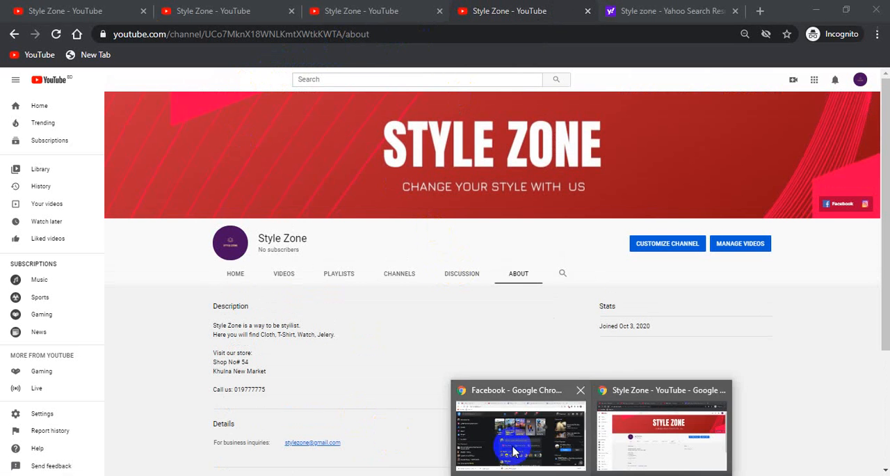
Step: Switch to the other browser window and review the channel description in the About section of NabenVlogs as an example
{"action": "left_click", "coordinate": [511, 445]}
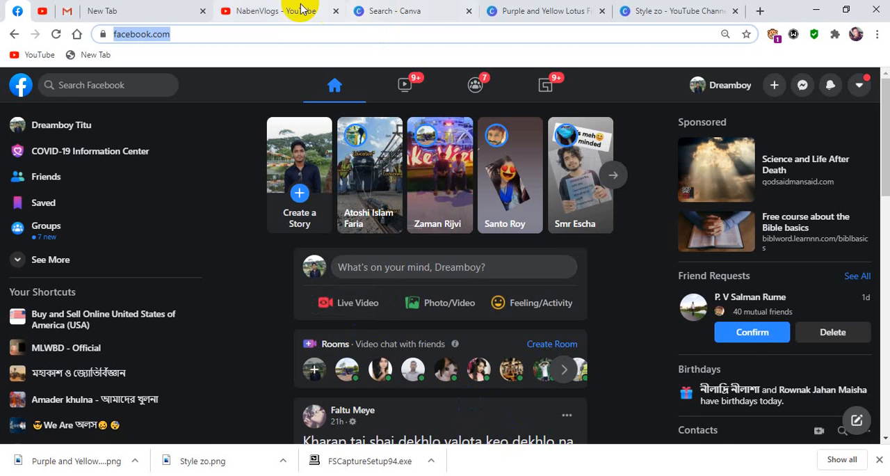
{"action": "left_click", "coordinate": [263, 9]}
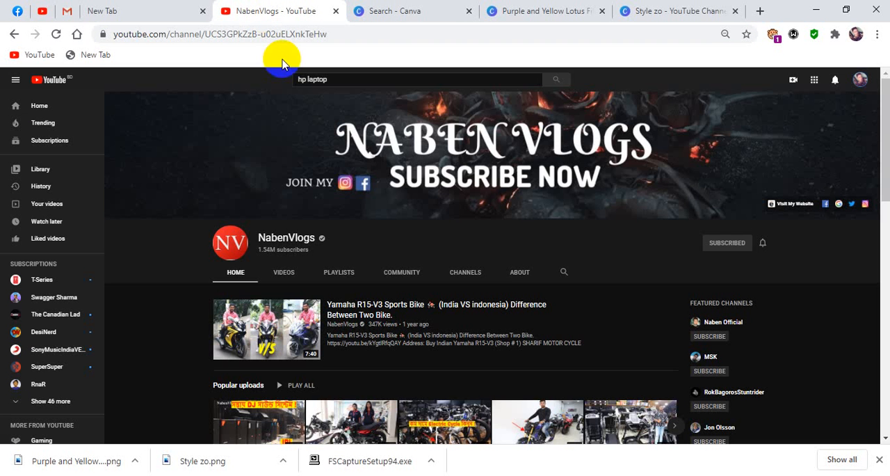
{"action": "left_click", "coordinate": [521, 273]}
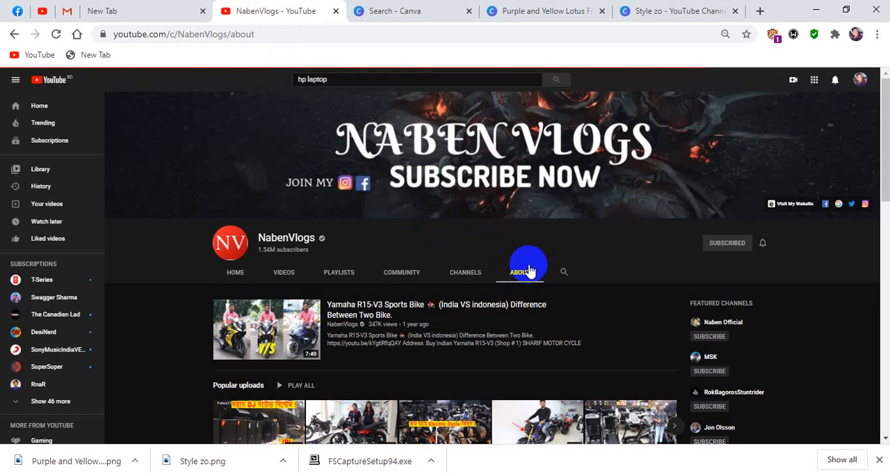
{"action": "scroll", "coordinate": [528, 270], "scroll_direction": "down", "scroll_amount": 1}
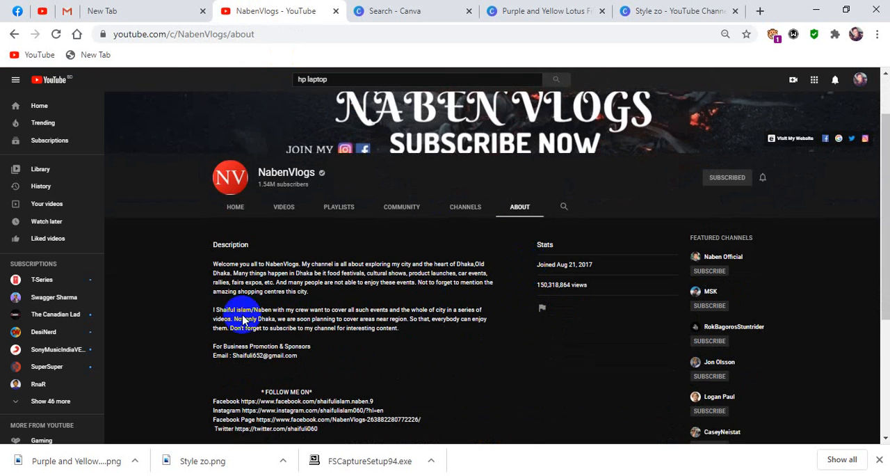
{"action": "scroll", "coordinate": [243, 320], "scroll_direction": "down", "scroll_amount": 2}
{"action": "left_click_drag", "start_coordinate": [214, 142], "coordinate": [301, 310]}
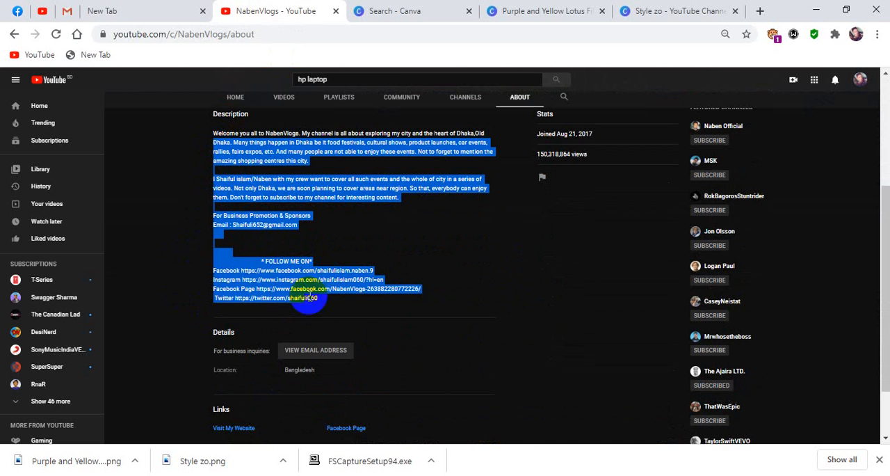
Step: Examine the join date and total views in the Stats of the NabenVlogs About section
{"action": "scroll", "coordinate": [376, 304], "scroll_direction": "up", "scroll_amount": 1}
{"action": "scroll", "coordinate": [377, 304], "scroll_direction": "up", "scroll_amount": 3}
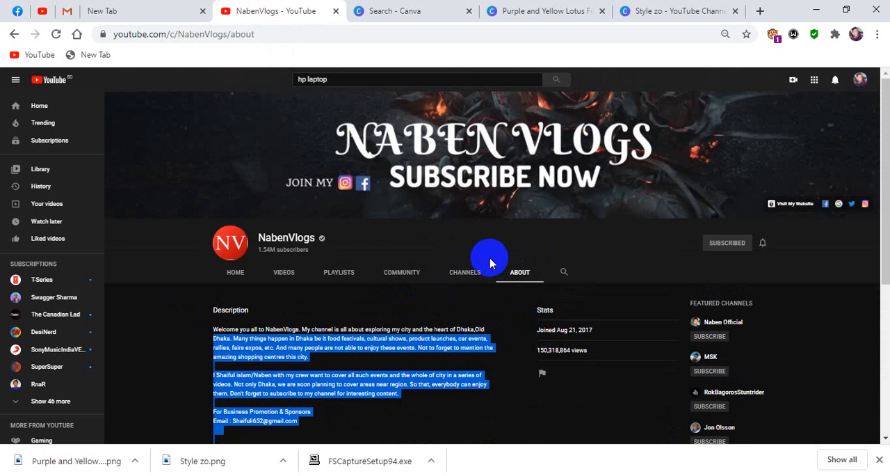
{"action": "scroll", "coordinate": [490, 263], "scroll_direction": "down", "scroll_amount": 1}
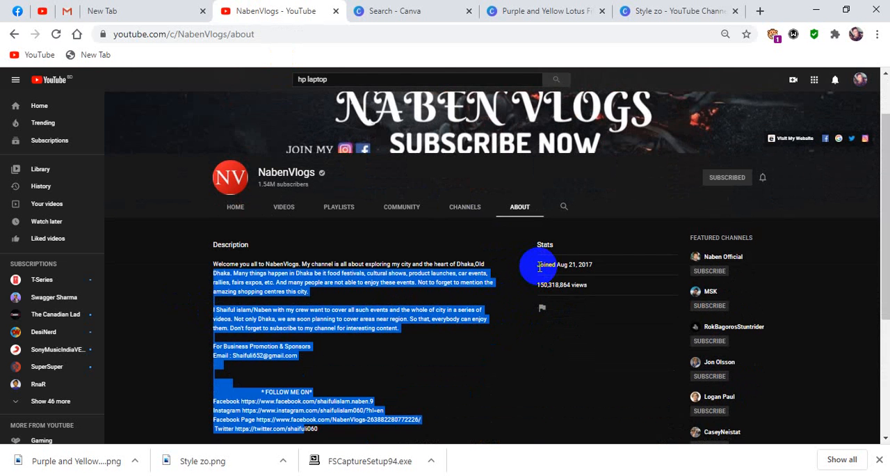
{"action": "left_click_drag", "start_coordinate": [540, 266], "coordinate": [608, 273]}
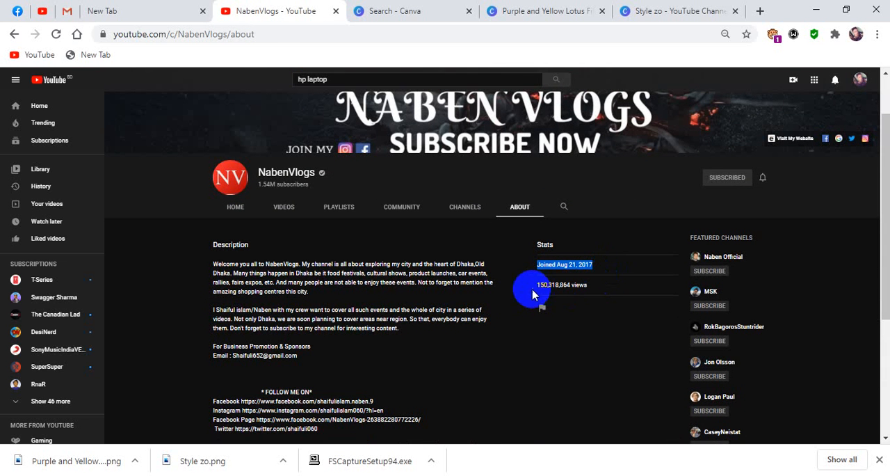
{"action": "left_click_drag", "start_coordinate": [535, 288], "coordinate": [602, 286]}
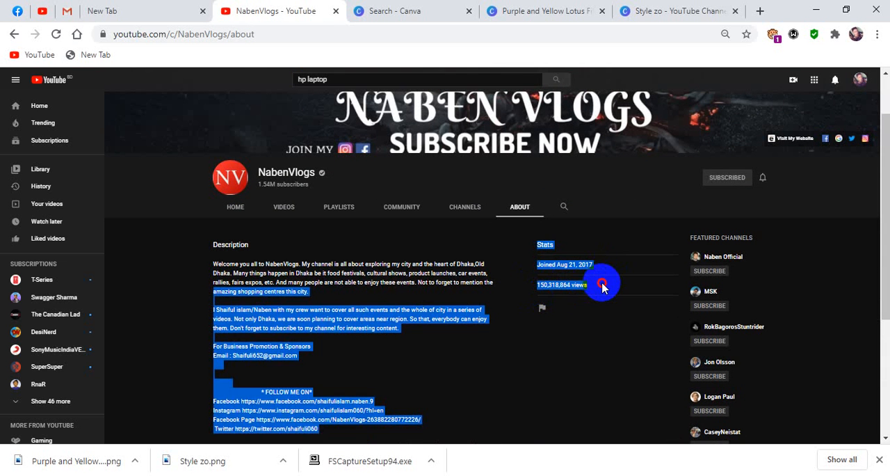
{"action": "left_click", "coordinate": [596, 291]}
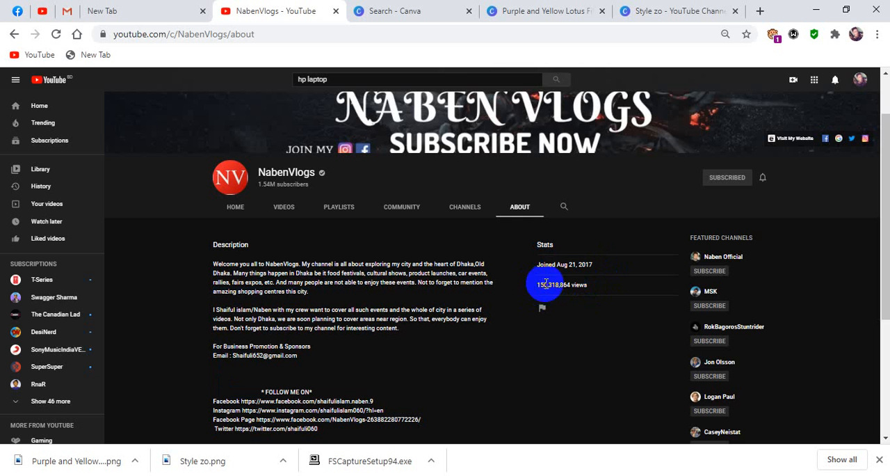
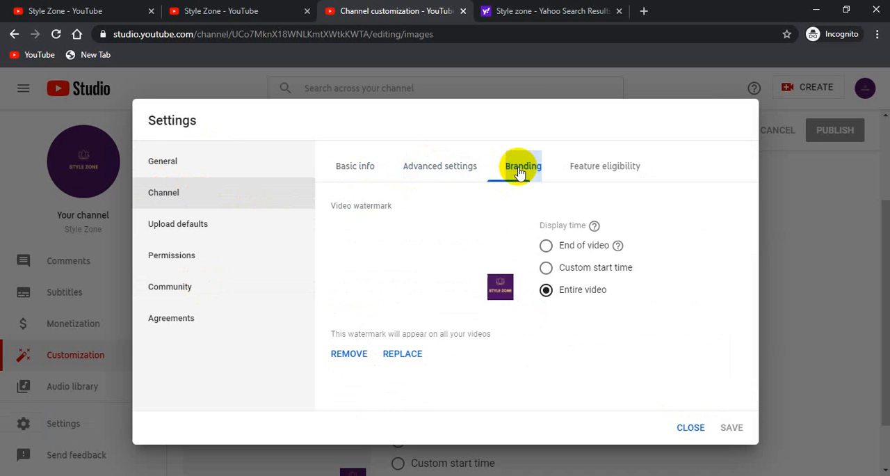
Step: Review the channel's feature eligibility and its advanced settings for audience, subscriber count and advertisements
{"action": "left_click", "coordinate": [601, 168]}
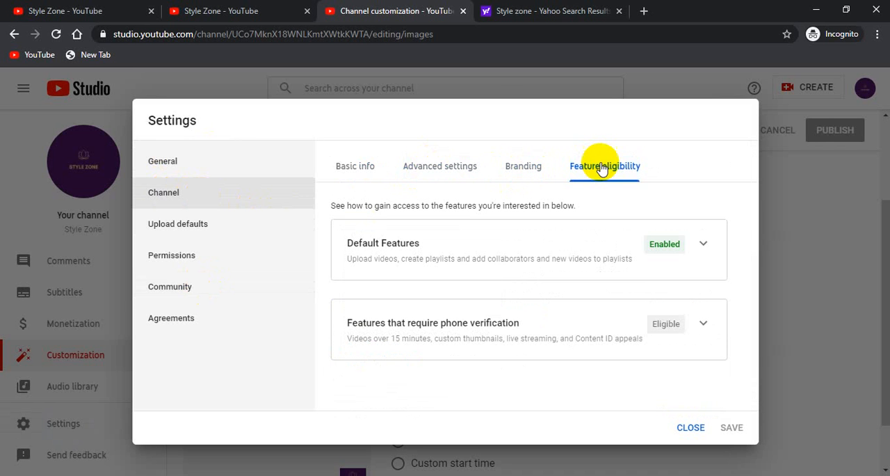
{"action": "left_click", "coordinate": [450, 167]}
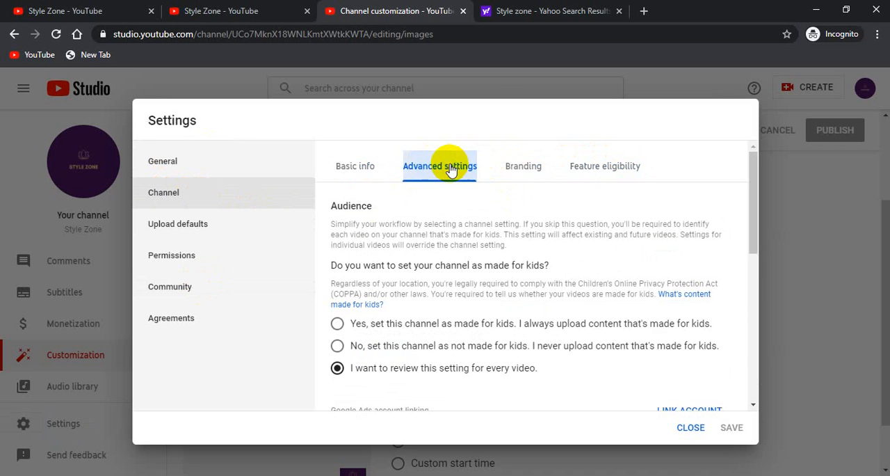
{"action": "scroll", "coordinate": [407, 243], "scroll_direction": "down", "scroll_amount": 2}
{"action": "scroll", "coordinate": [412, 245], "scroll_direction": "down", "scroll_amount": 3}
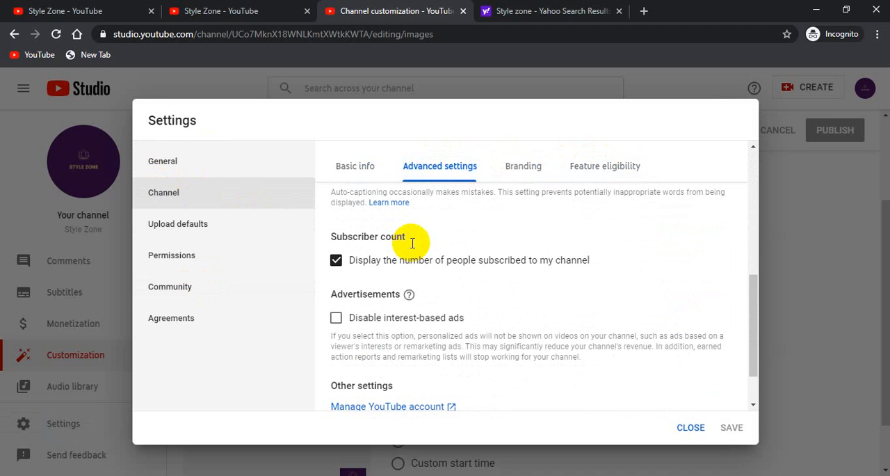
{"action": "scroll", "coordinate": [414, 249], "scroll_direction": "down", "scroll_amount": 1}
{"action": "scroll", "coordinate": [412, 245], "scroll_direction": "up", "scroll_amount": 5}
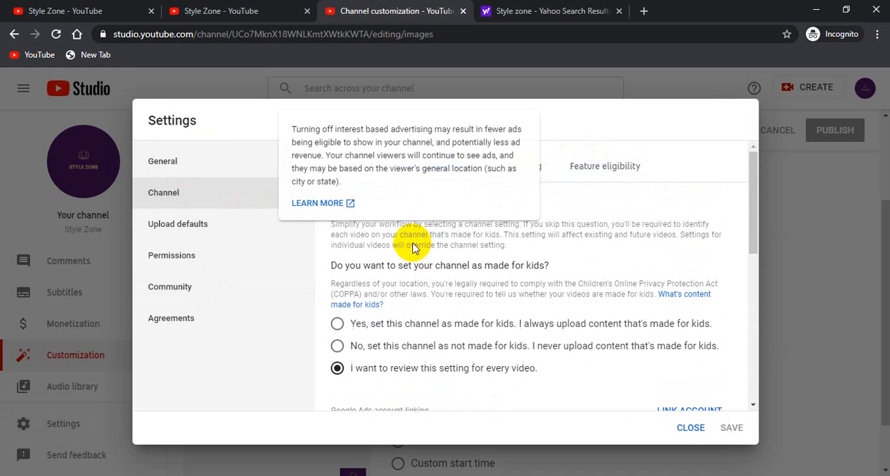
Step: Set the channel's country of residence to Bangladesh in the channel's basic info settings
{"action": "left_click", "coordinate": [354, 166]}
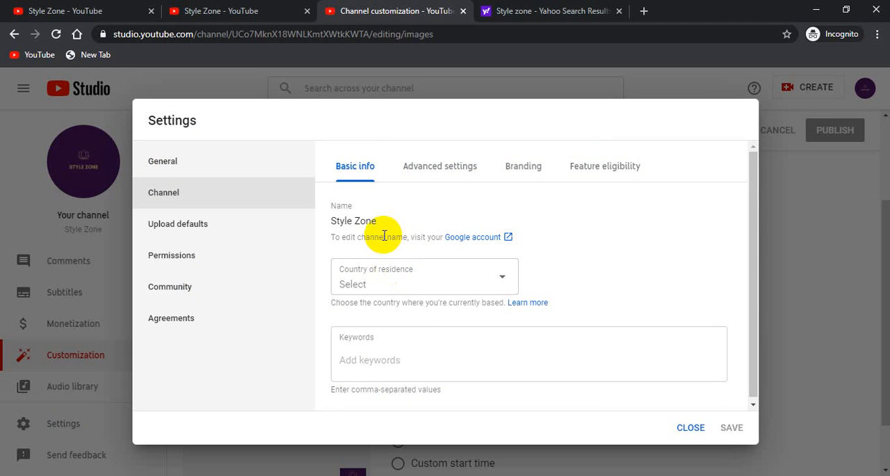
{"action": "scroll", "coordinate": [384, 235], "scroll_direction": "down", "scroll_amount": 1}
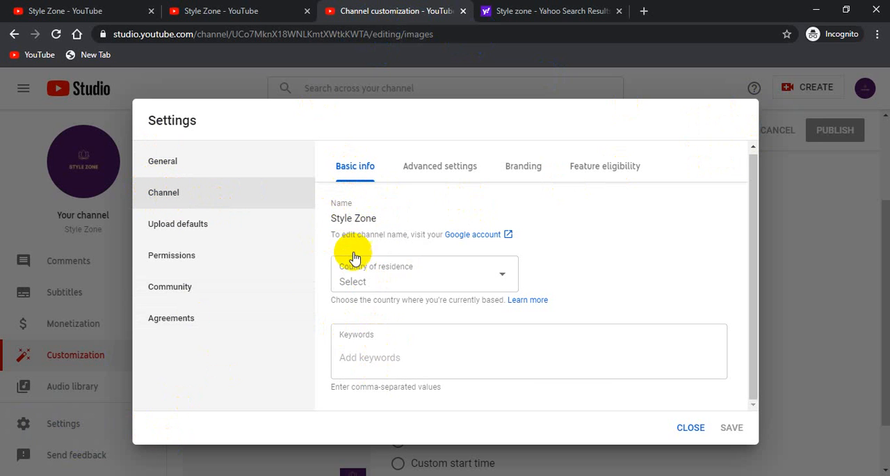
{"action": "left_click", "coordinate": [414, 281]}
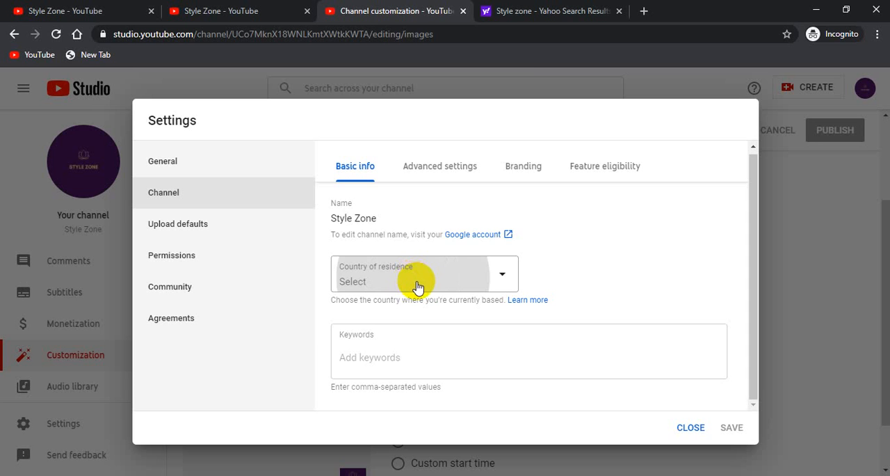
{"action": "scroll", "coordinate": [407, 179], "scroll_direction": "down", "scroll_amount": 4}
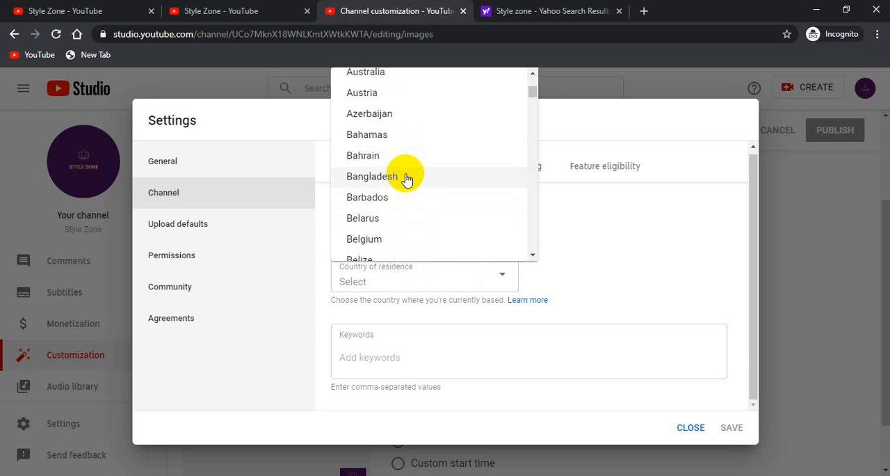
{"action": "left_click", "coordinate": [402, 178]}
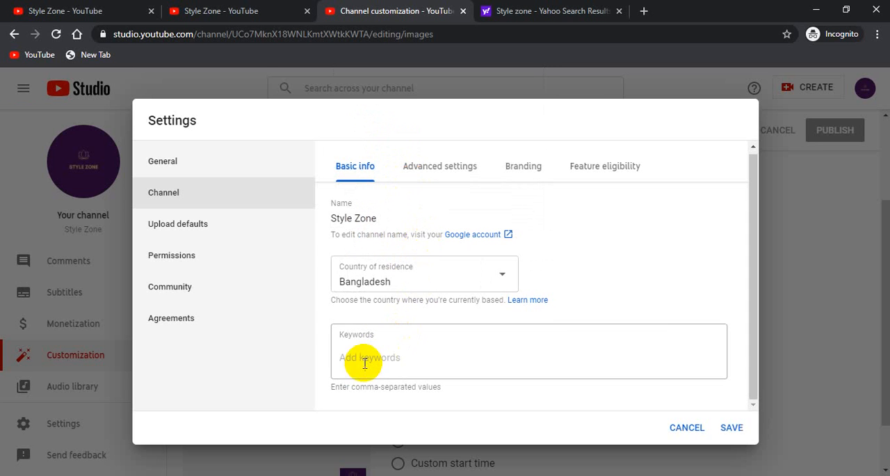
Step: Add the channel keywords Style zone, tshirt, men shirt and women dress
{"action": "left_click", "coordinate": [388, 362]}
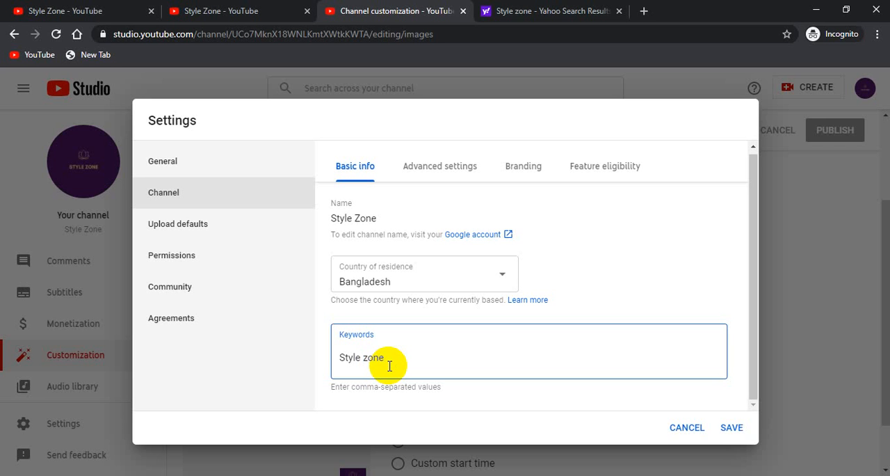
{"action": "key", "text": "Return"}
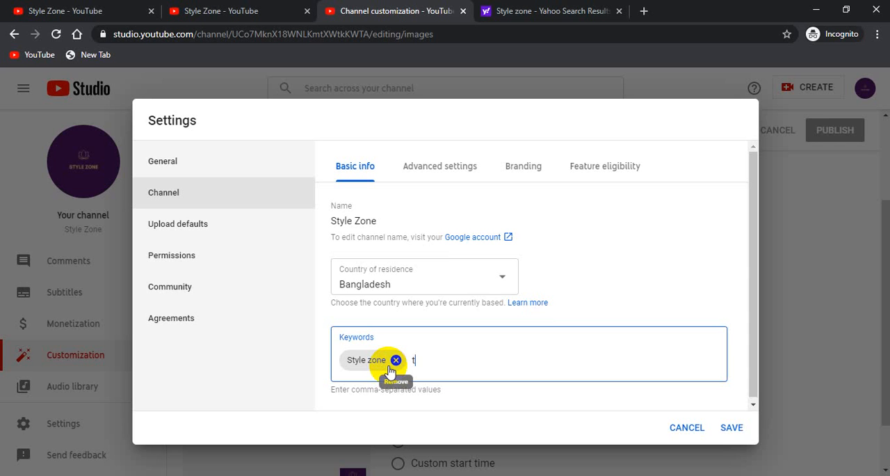
{"action": "key", "text": "Return"}
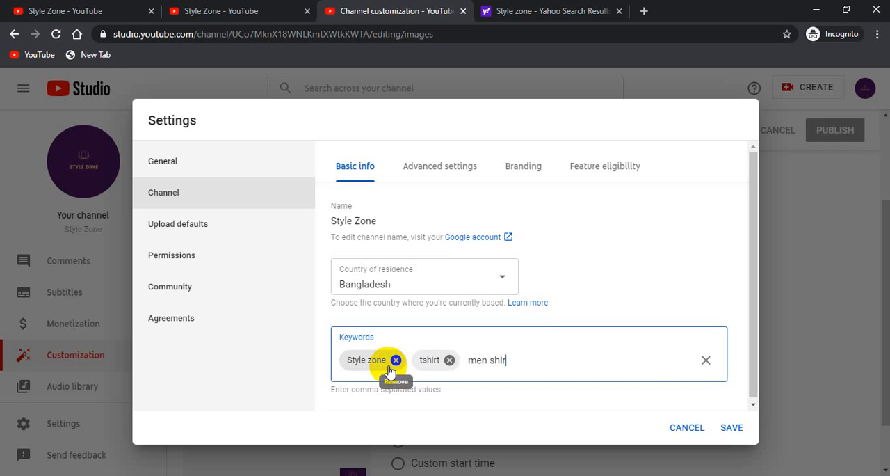
{"action": "key", "text": "Return"}
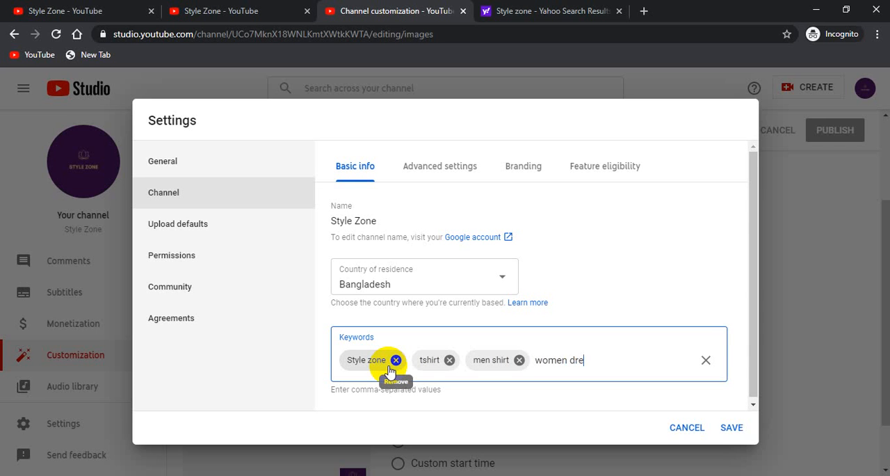
{"action": "key", "text": "Return"}
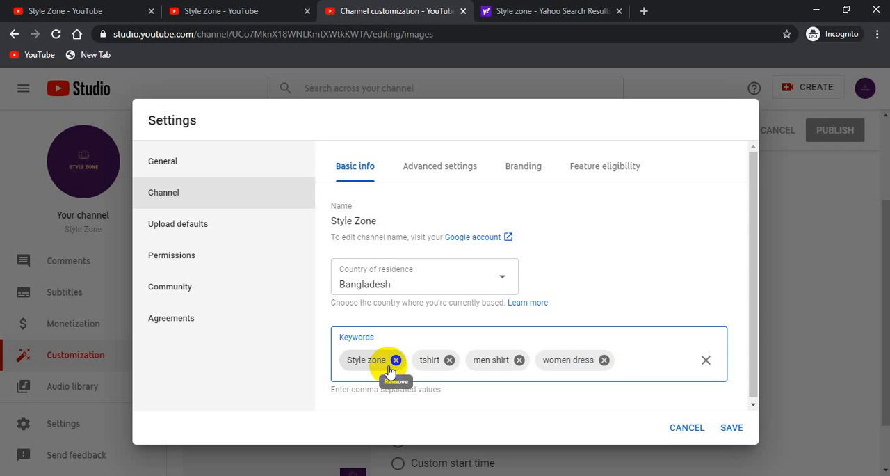
{"action": "scroll", "coordinate": [414, 373], "scroll_direction": "down", "scroll_amount": 1}
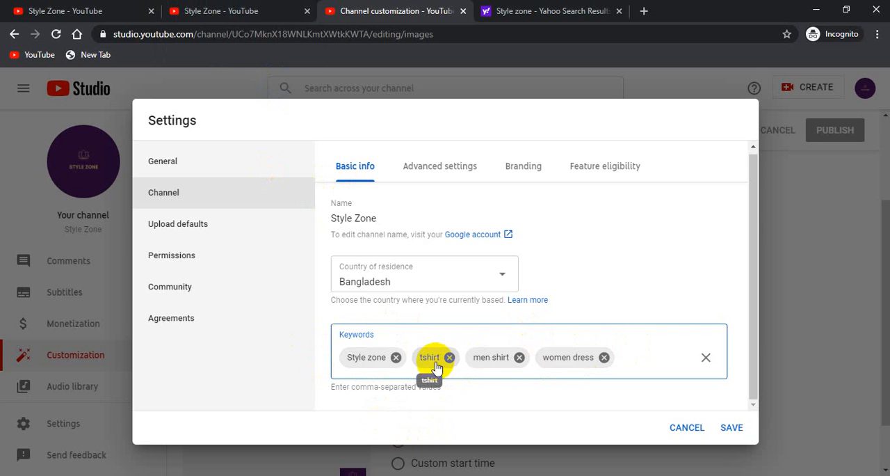
Step: Examine the upload defaults, covering title, description, visibility and tags as well as the advanced license, language and comment options
{"action": "left_click", "coordinate": [180, 225]}
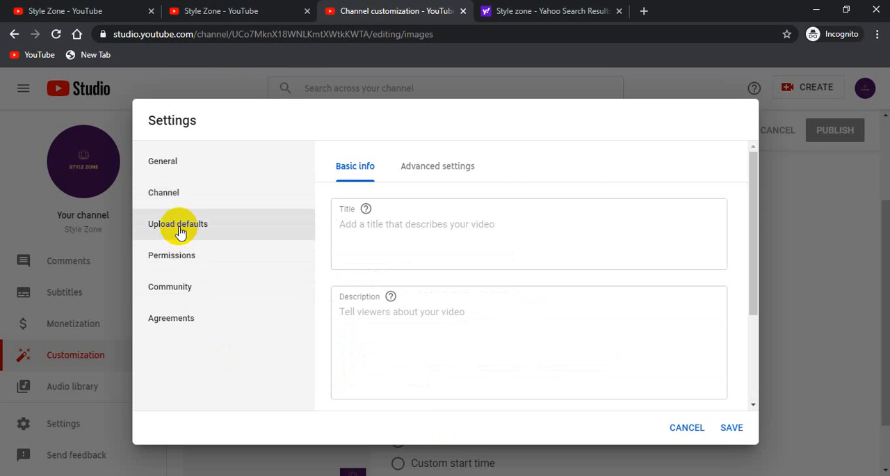
{"action": "scroll", "coordinate": [402, 233], "scroll_direction": "down", "scroll_amount": 2}
{"action": "scroll", "coordinate": [403, 233], "scroll_direction": "up", "scroll_amount": 2}
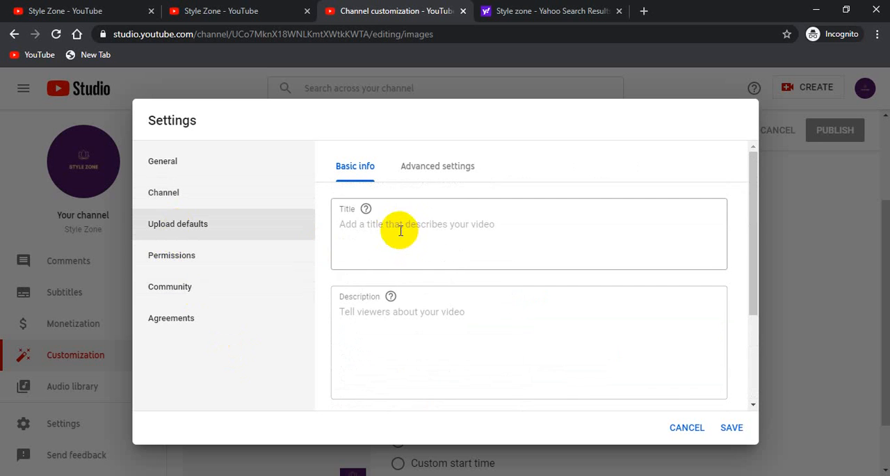
{"action": "left_click", "coordinate": [382, 234]}
{"action": "left_click", "coordinate": [376, 313]}
{"action": "scroll", "coordinate": [377, 313], "scroll_direction": "down", "scroll_amount": 2}
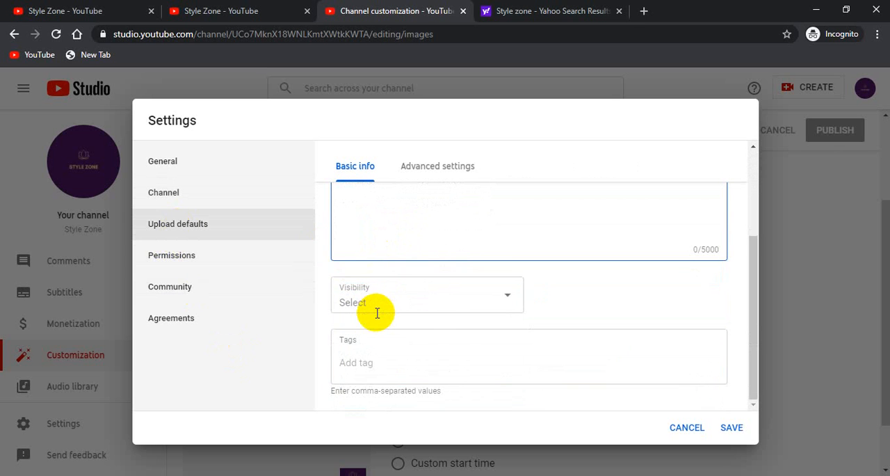
{"action": "left_click", "coordinate": [426, 172]}
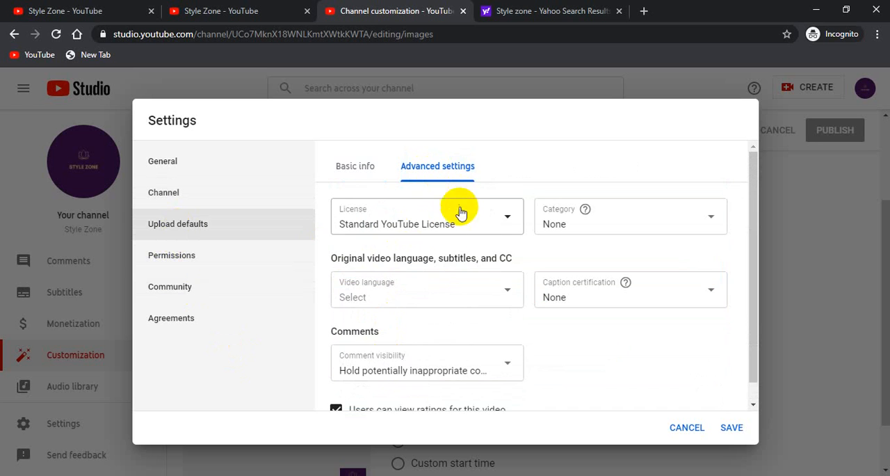
{"action": "scroll", "coordinate": [424, 223], "scroll_direction": "down", "scroll_amount": 1}
Step: Review the Permissions section and the Community automated filters and comment defaults
{"action": "left_click", "coordinate": [181, 265]}
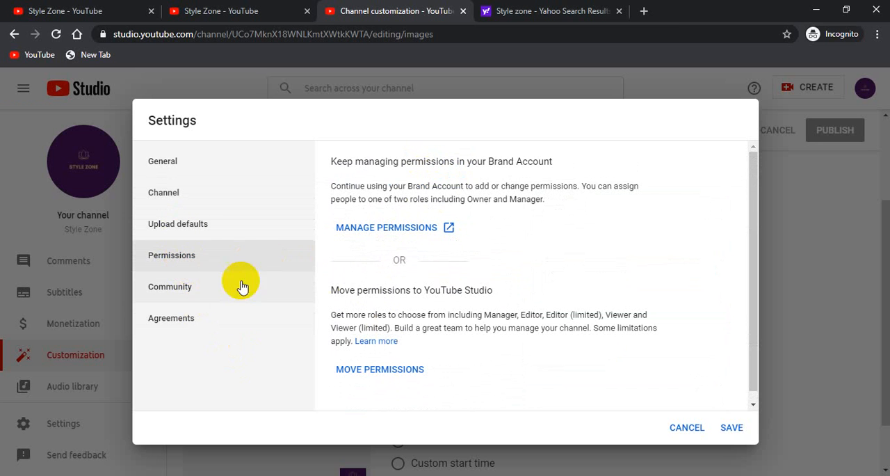
{"action": "left_click", "coordinate": [182, 290]}
{"action": "scroll", "coordinate": [407, 271], "scroll_direction": "down", "scroll_amount": 2}
{"action": "scroll", "coordinate": [420, 247], "scroll_direction": "down", "scroll_amount": 1}
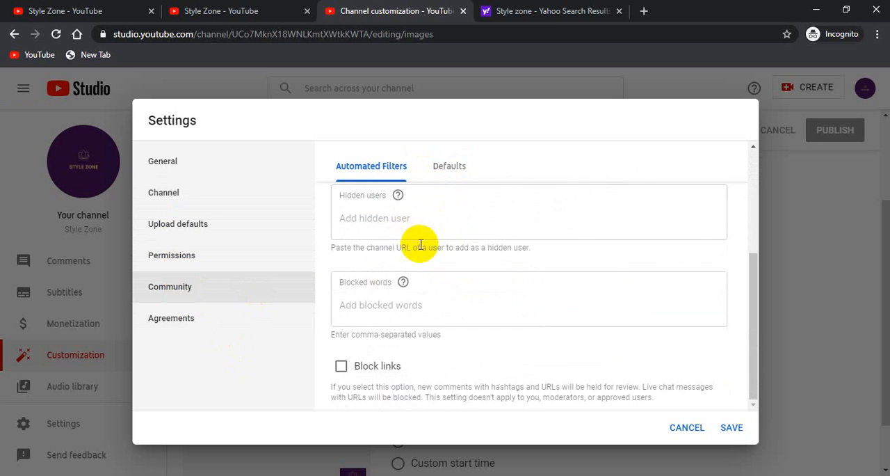
{"action": "left_click", "coordinate": [451, 167]}
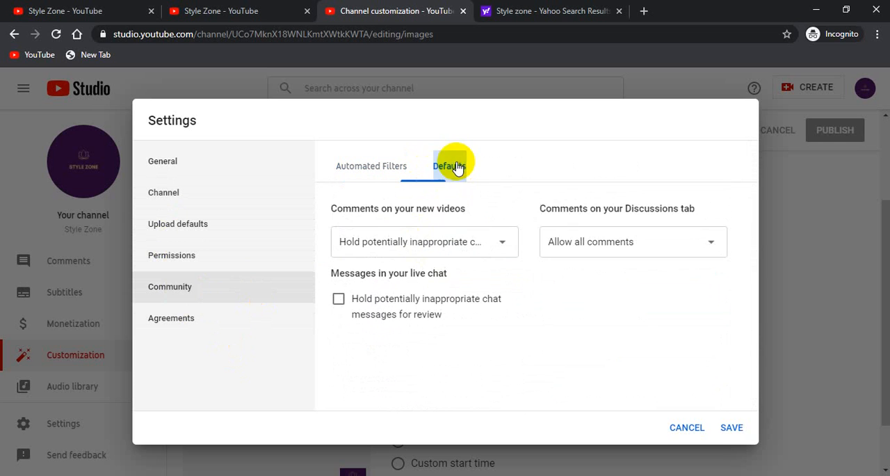
Step: Check the Agreements section and save the channel settings
{"action": "left_click", "coordinate": [176, 324]}
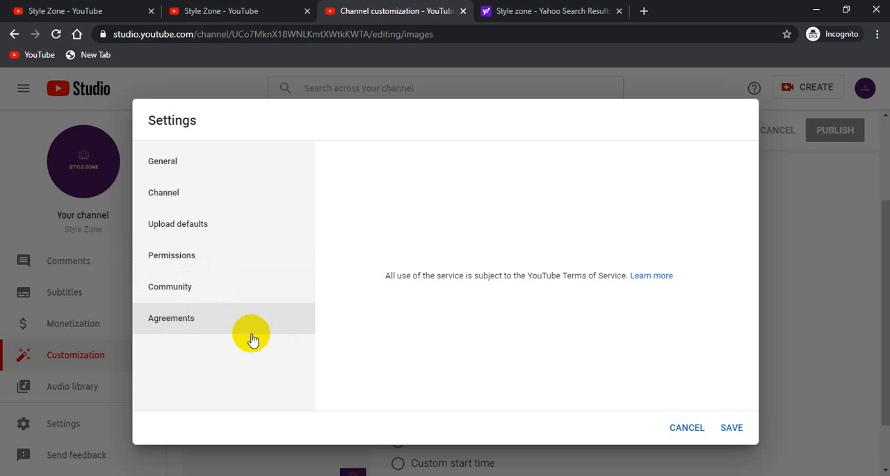
{"action": "left_click", "coordinate": [733, 428]}
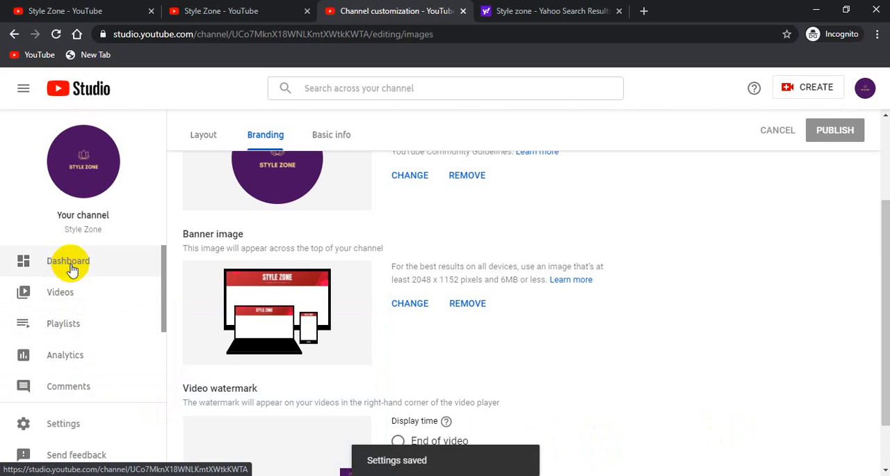
Step: View the channel's videos list, open the playlists page and close it again
{"action": "left_click", "coordinate": [71, 270]}
{"action": "left_click", "coordinate": [64, 293]}
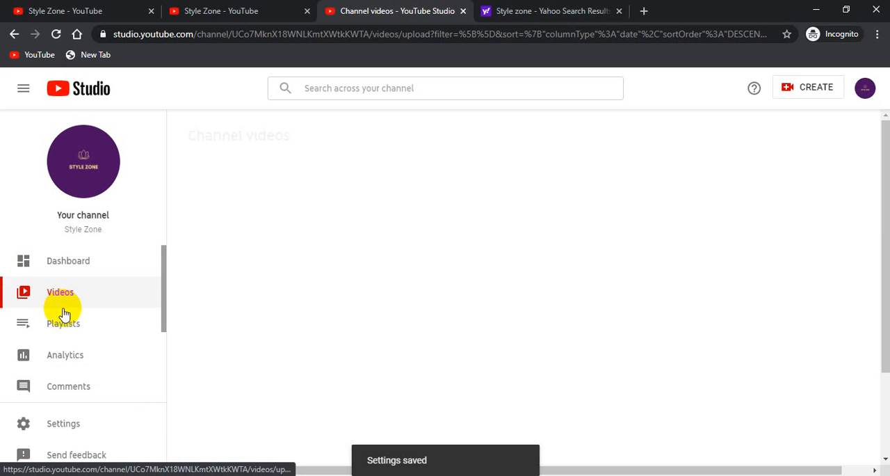
{"action": "left_click", "coordinate": [66, 330]}
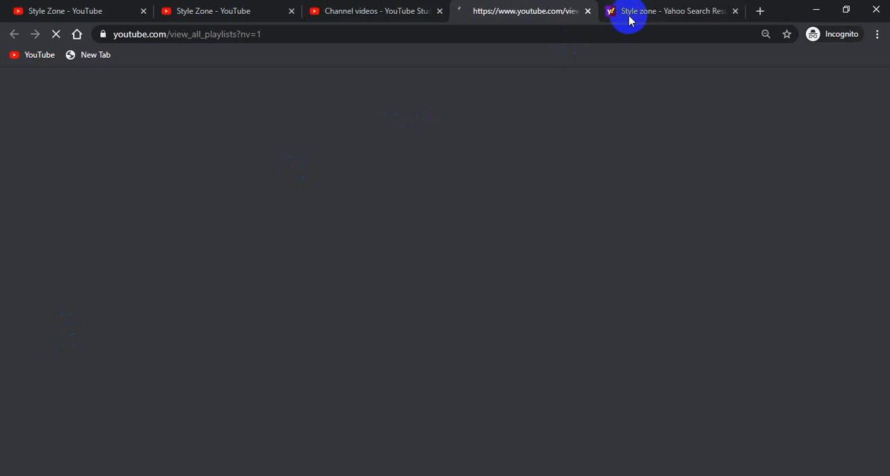
{"action": "left_click", "coordinate": [588, 11]}
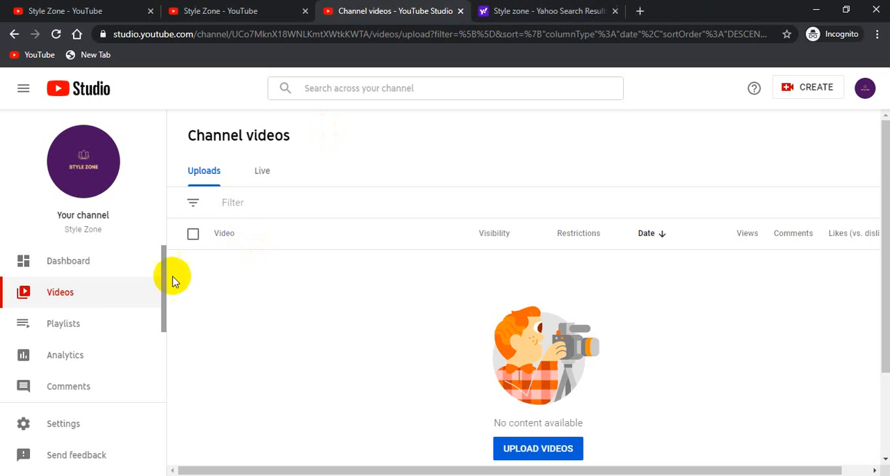
Step: Return to Channel customization and review the profile picture, banner image and video watermark under Branding
{"action": "scroll", "coordinate": [69, 330], "scroll_direction": "down", "scroll_amount": 3}
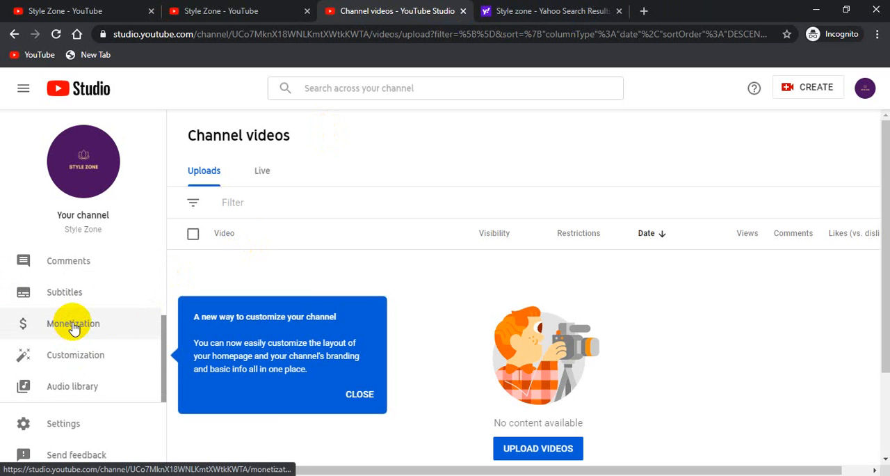
{"action": "left_click", "coordinate": [75, 356]}
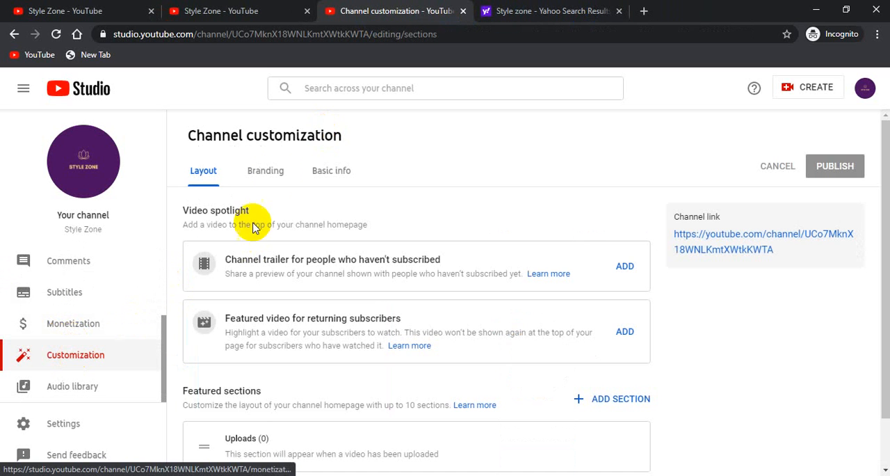
{"action": "left_click", "coordinate": [267, 171]}
{"action": "scroll", "coordinate": [301, 195], "scroll_direction": "down", "scroll_amount": 3}
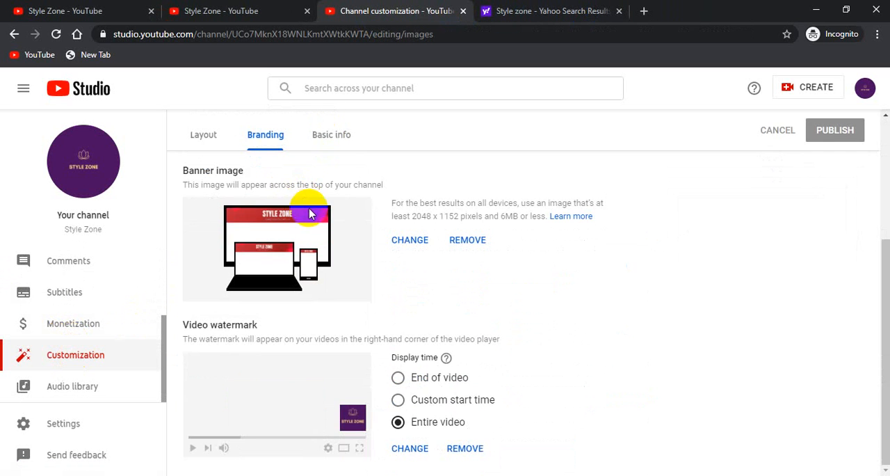
{"action": "scroll", "coordinate": [324, 222], "scroll_direction": "up", "scroll_amount": 3}
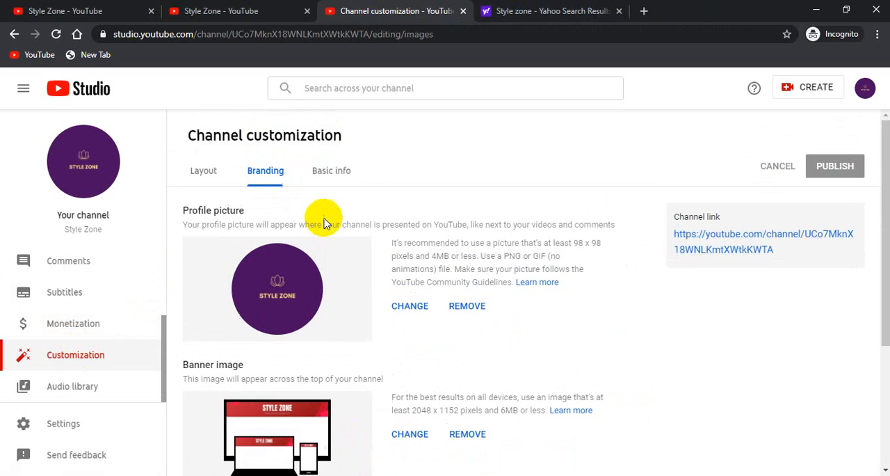
Step: Review the channel's links, banner link setting and contact email in Basic info
{"action": "left_click", "coordinate": [327, 173]}
{"action": "scroll", "coordinate": [288, 281], "scroll_direction": "down", "scroll_amount": 4}
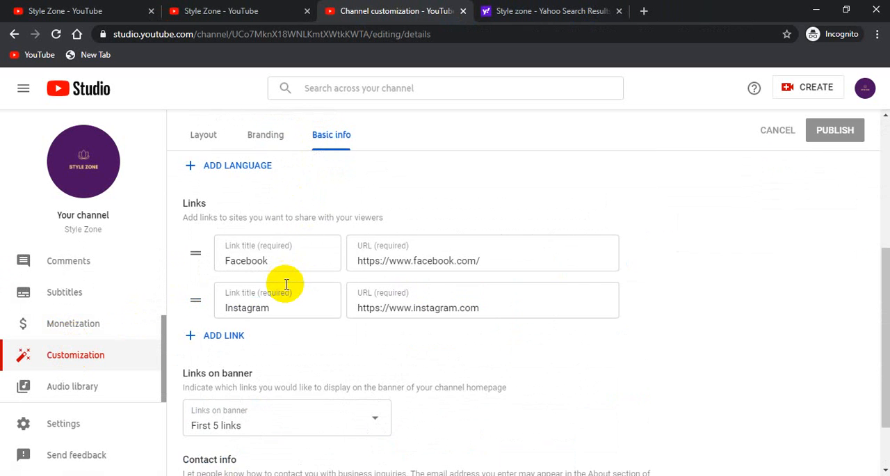
{"action": "scroll", "coordinate": [285, 289], "scroll_direction": "down", "scroll_amount": 1}
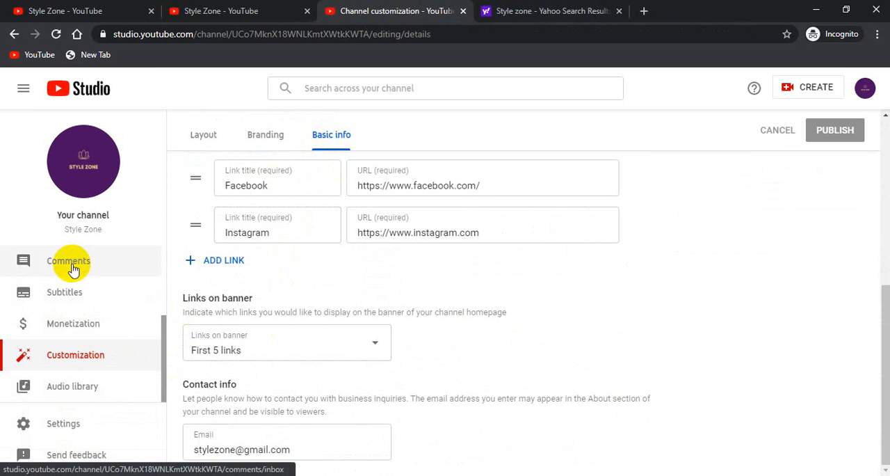
Step: Reopen the channel Settings and view the Agreements section
{"action": "left_click", "coordinate": [60, 428]}
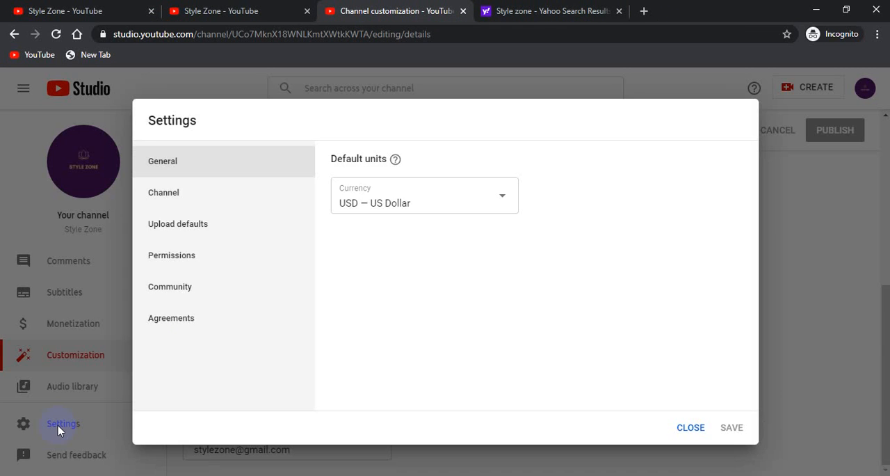
{"action": "left_click", "coordinate": [164, 321]}
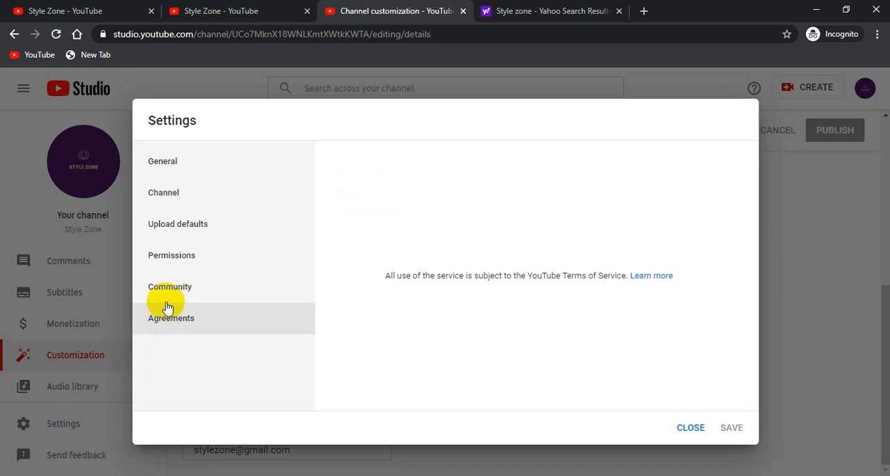
Step: Review the Community, Permissions, Upload defaults, Channel and General sections of the channel Settings, then close the dialog
{"action": "left_click", "coordinate": [173, 288]}
{"action": "left_click", "coordinate": [175, 257]}
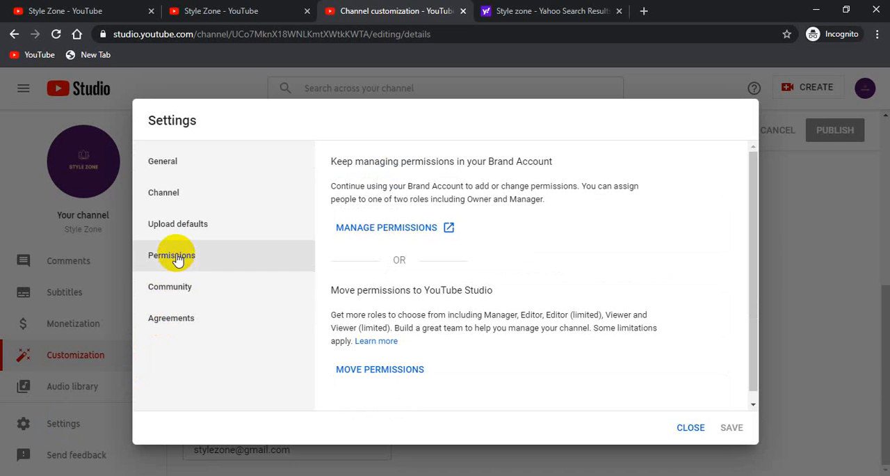
{"action": "scroll", "coordinate": [408, 249], "scroll_direction": "down", "scroll_amount": 1}
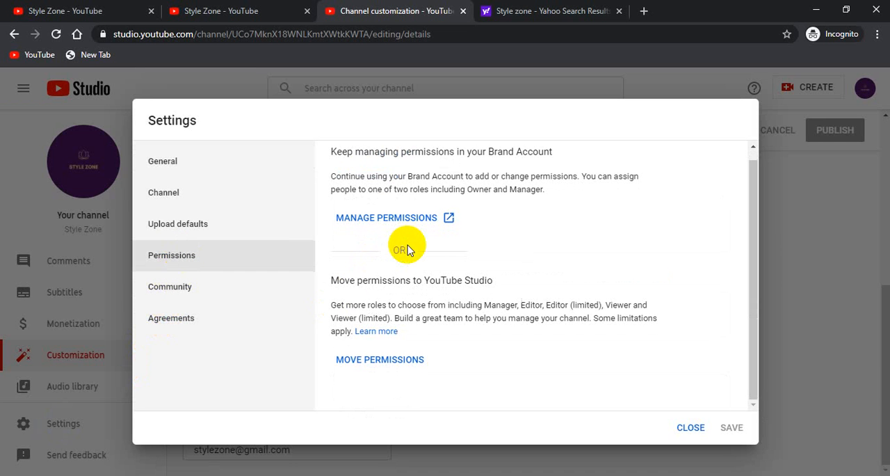
{"action": "scroll", "coordinate": [408, 247], "scroll_direction": "up", "scroll_amount": 1}
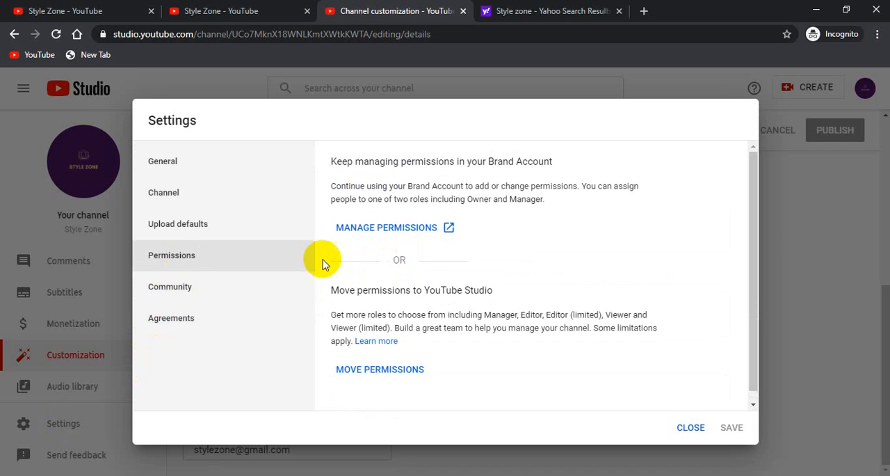
{"action": "left_click", "coordinate": [205, 230]}
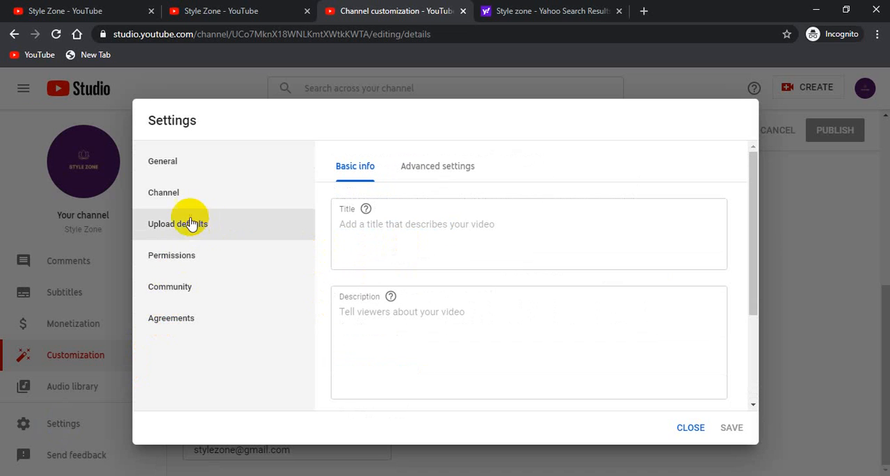
{"action": "left_click", "coordinate": [159, 199]}
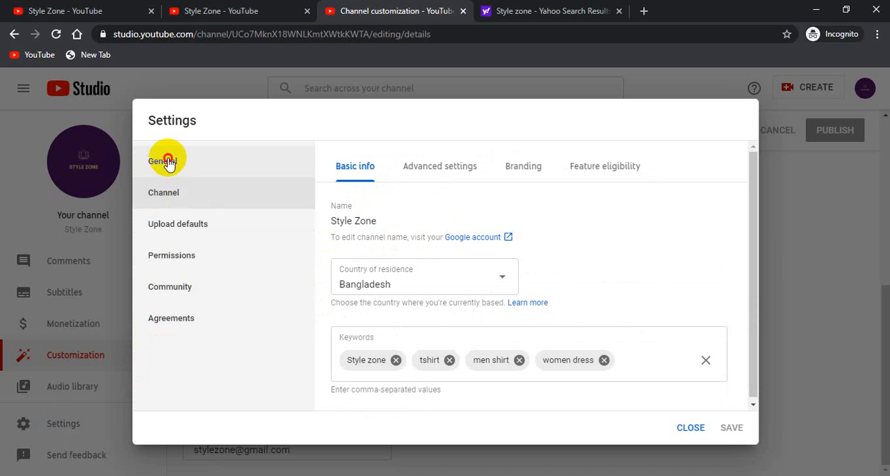
{"action": "left_click", "coordinate": [165, 161]}
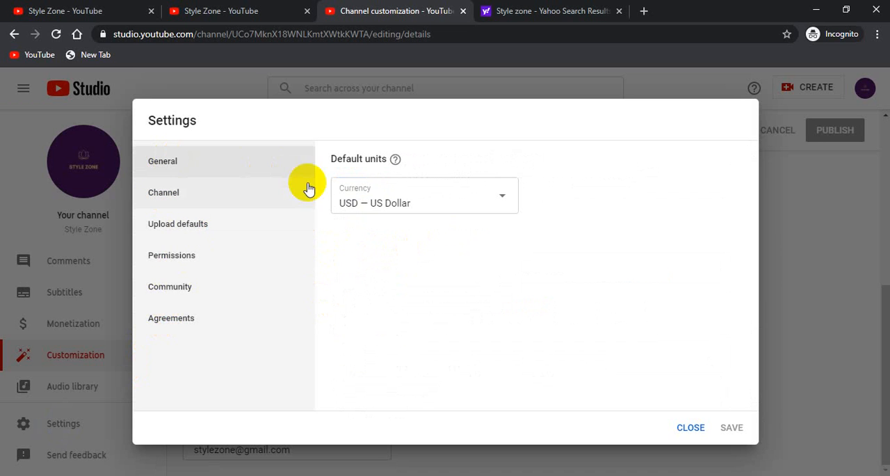
{"action": "left_click", "coordinate": [691, 427]}
Step: Switch to the Word checklist and colour the "Channel Keyword" item red
{"action": "left_click", "coordinate": [591, 475]}
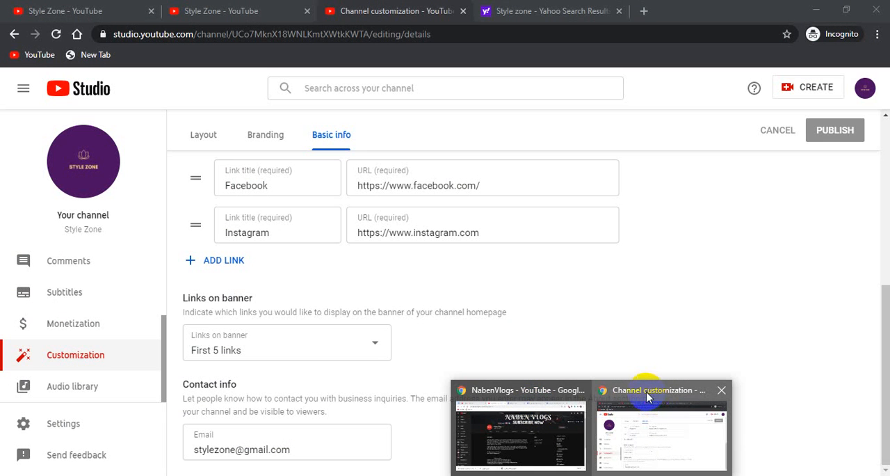
{"action": "left_click", "coordinate": [647, 395]}
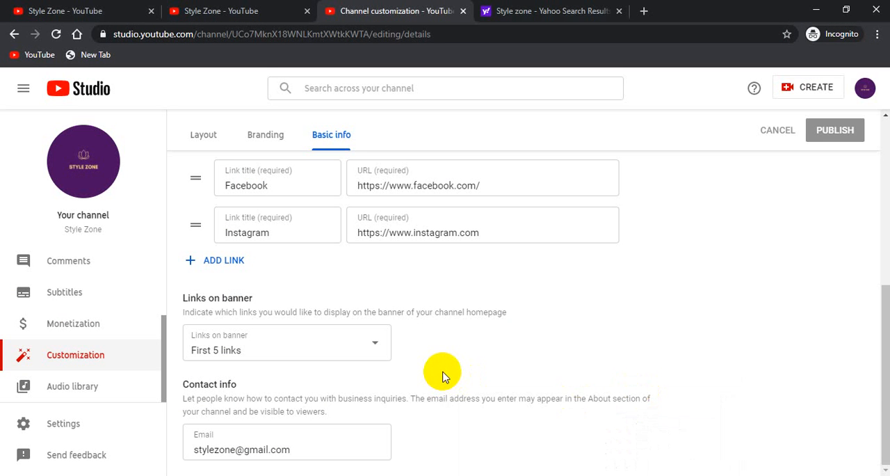
{"action": "scroll", "coordinate": [442, 375], "scroll_direction": "up", "scroll_amount": 10}
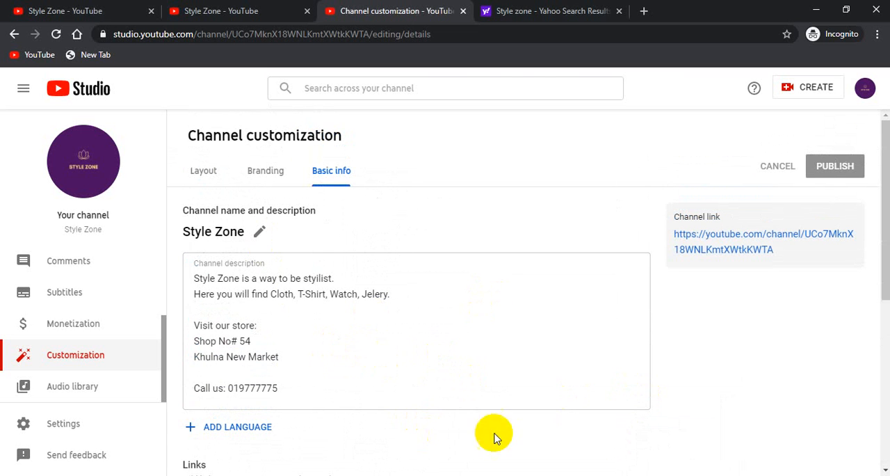
{"action": "key", "text": "alt+Tab"}
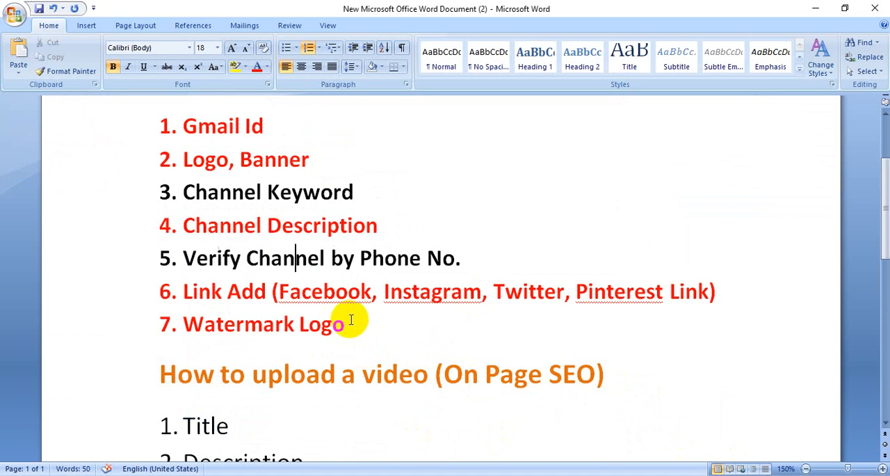
{"action": "scroll", "coordinate": [357, 291], "scroll_direction": "up", "scroll_amount": 1}
{"action": "scroll", "coordinate": [357, 291], "scroll_direction": "up", "scroll_amount": 1}
{"action": "left_click_drag", "start_coordinate": [353, 286], "coordinate": [188, 292]}
{"action": "left_click", "coordinate": [257, 67]}
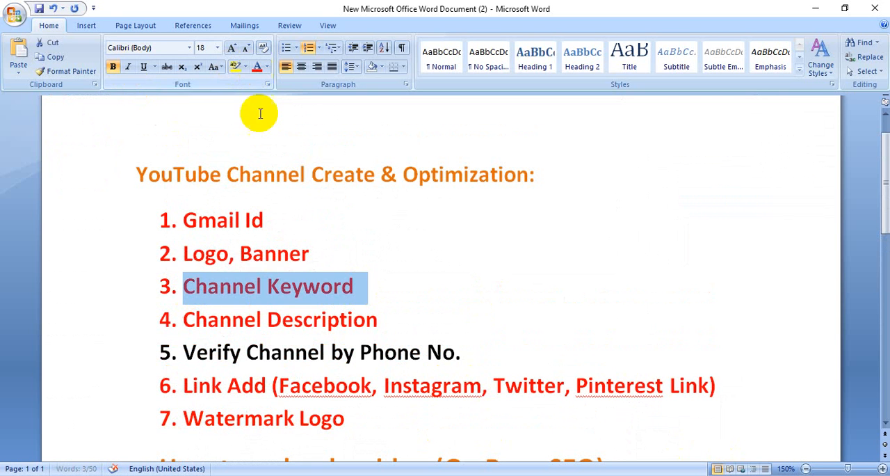
{"action": "left_click", "coordinate": [327, 331]}
Step: Review the checklist's "How to upload a video (On Page SEO)" section, selecting its heading and the items from Title to Thumbnail
{"action": "scroll", "coordinate": [348, 404], "scroll_direction": "down", "scroll_amount": 2}
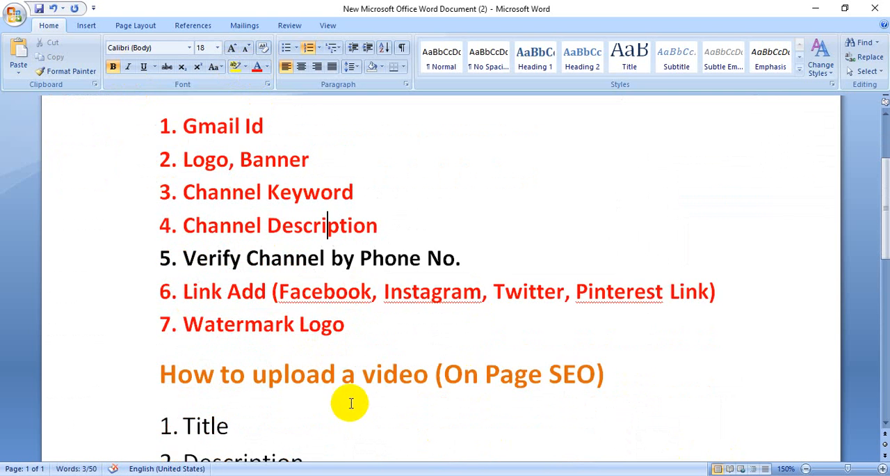
{"action": "scroll", "coordinate": [348, 371], "scroll_direction": "up", "scroll_amount": 1}
{"action": "scroll", "coordinate": [341, 351], "scroll_direction": "down", "scroll_amount": 3}
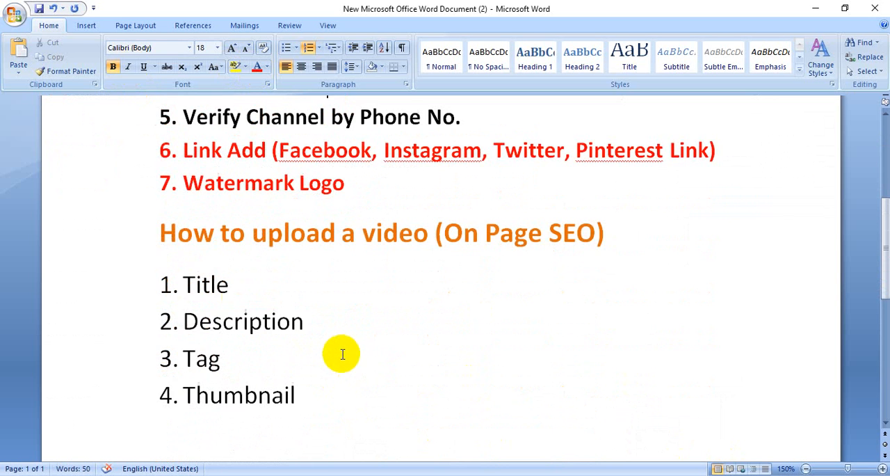
{"action": "left_click_drag", "start_coordinate": [183, 232], "coordinate": [292, 386]}
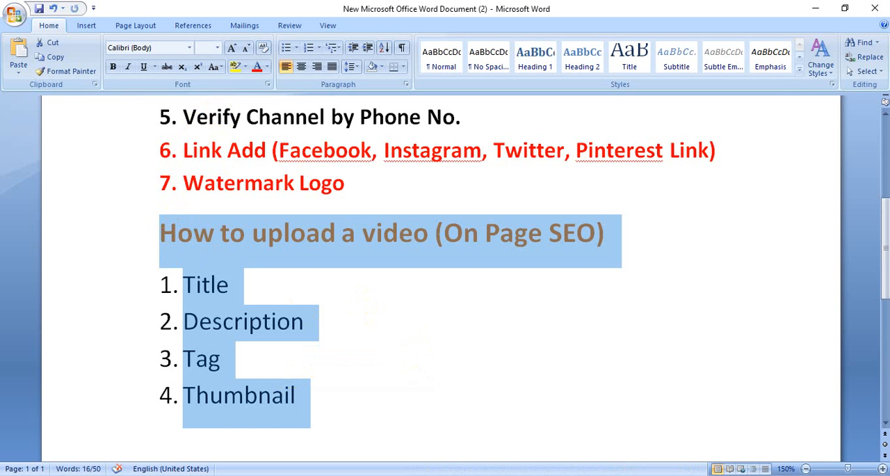
Step: Switch back to YouTube Studio in Chrome and open the Style Zone channel page
{"action": "left_click", "coordinate": [625, 395]}
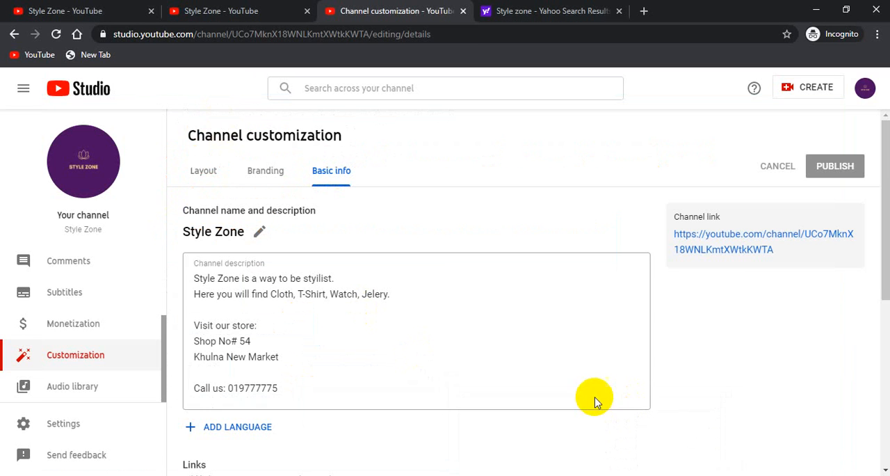
{"action": "left_click", "coordinate": [66, 427]}
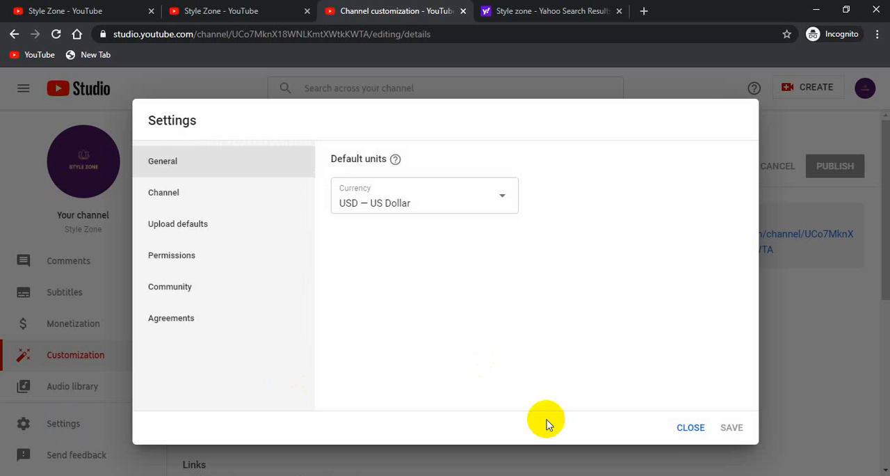
{"action": "left_click", "coordinate": [696, 427]}
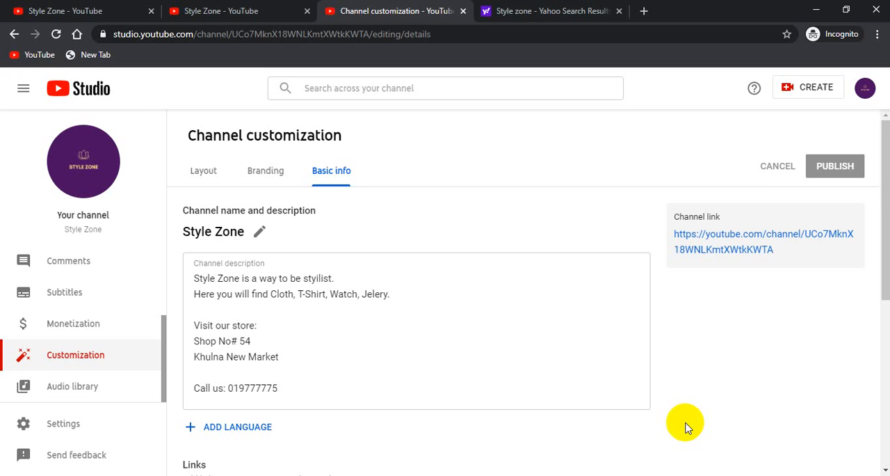
{"action": "left_click", "coordinate": [863, 89]}
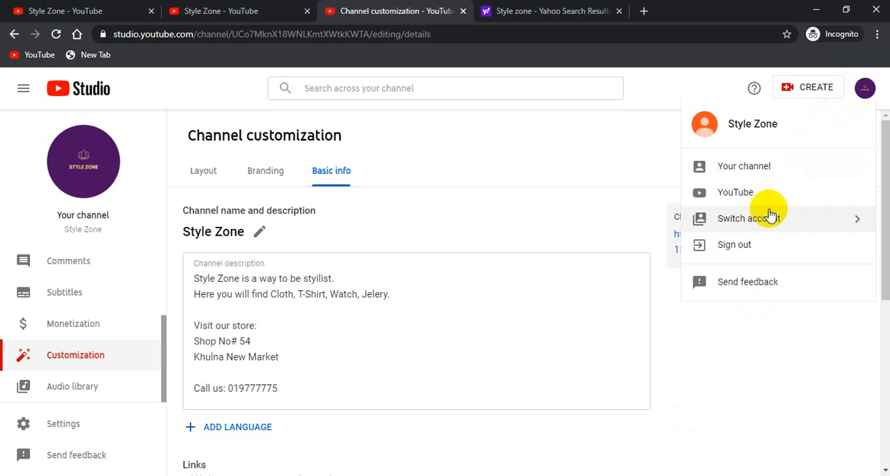
{"action": "left_click", "coordinate": [738, 175]}
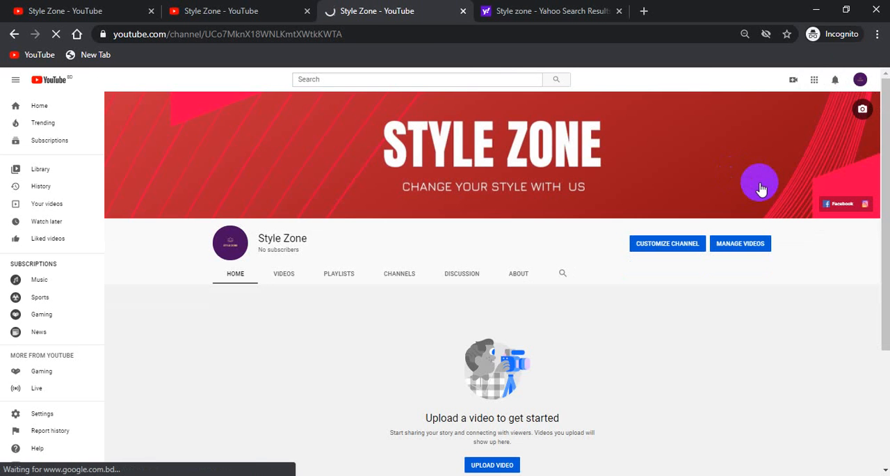
Step: Open the channel's Status and Features page from the YouTube account settings and start verifying the channel
{"action": "left_click", "coordinate": [861, 80]}
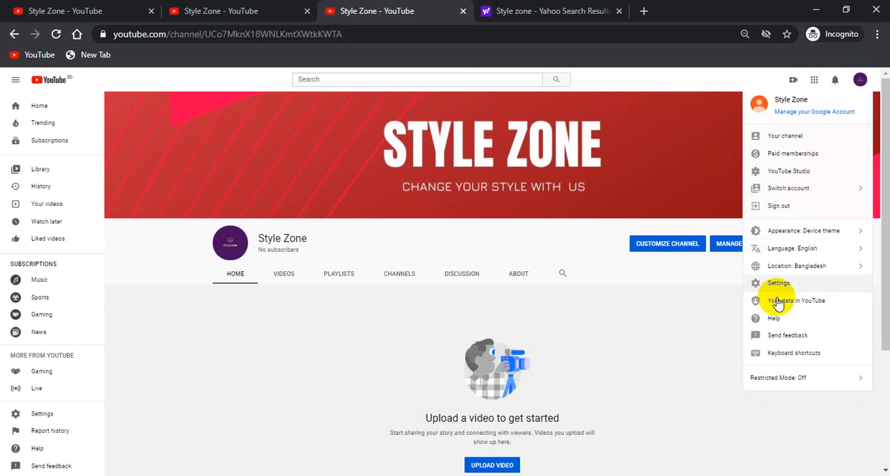
{"action": "left_click", "coordinate": [780, 285]}
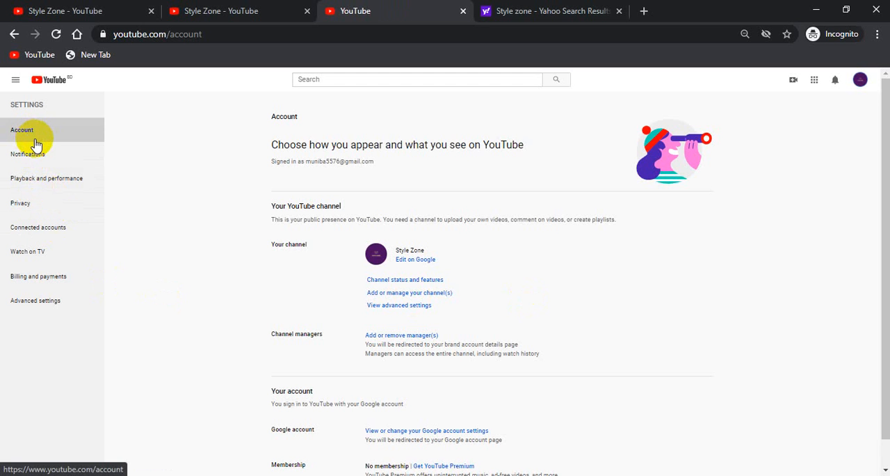
{"action": "left_click", "coordinate": [421, 283]}
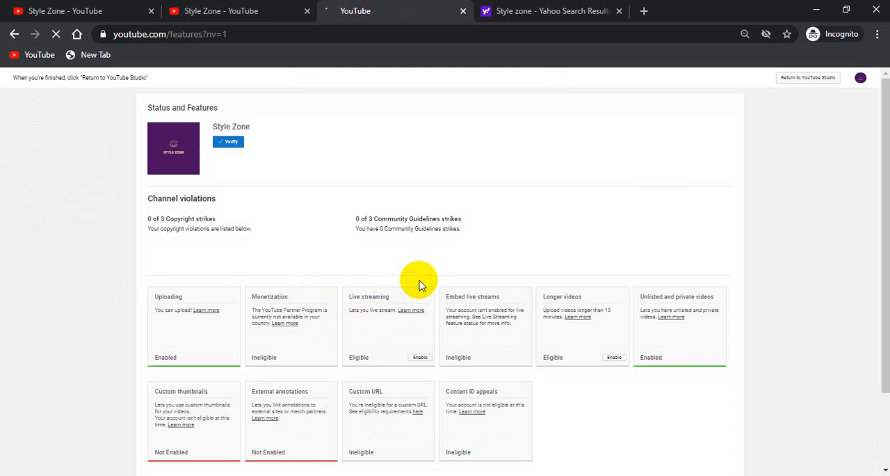
{"action": "left_click", "coordinate": [231, 145]}
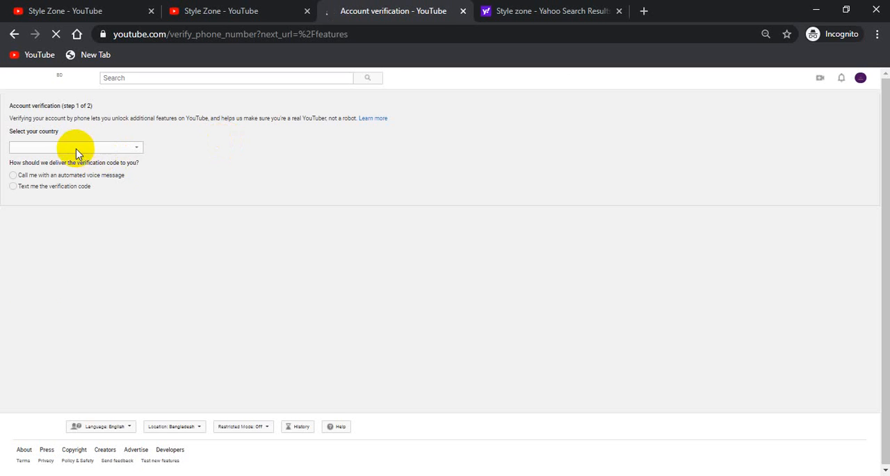
Step: Request the verification code by text message, choosing Bangladesh as the country and entering the phone number
{"action": "left_click", "coordinate": [76, 149]}
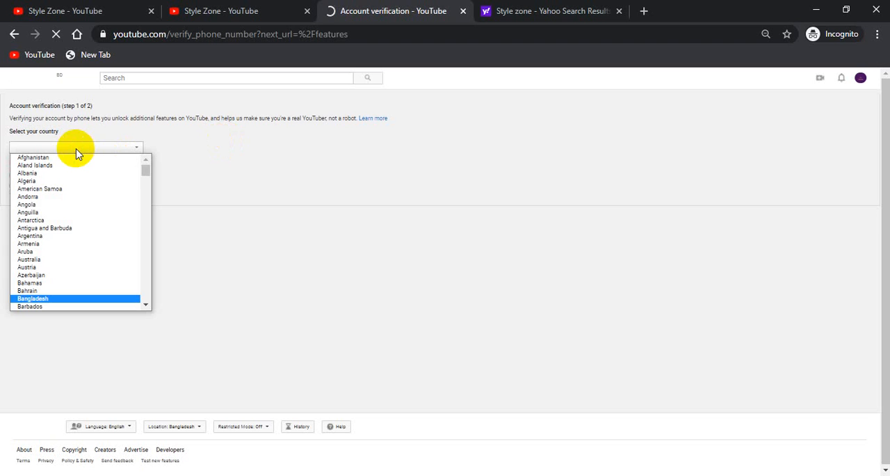
{"action": "left_click", "coordinate": [62, 297]}
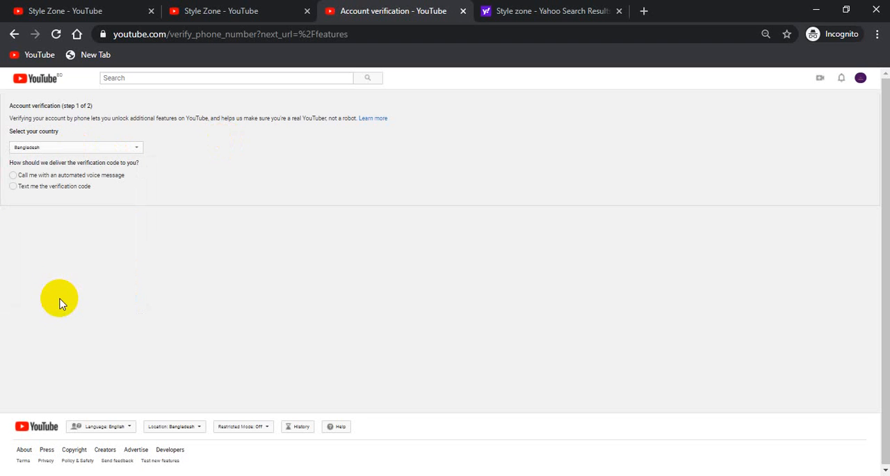
{"action": "left_click", "coordinate": [12, 186]}
{"action": "left_click", "coordinate": [53, 240]}
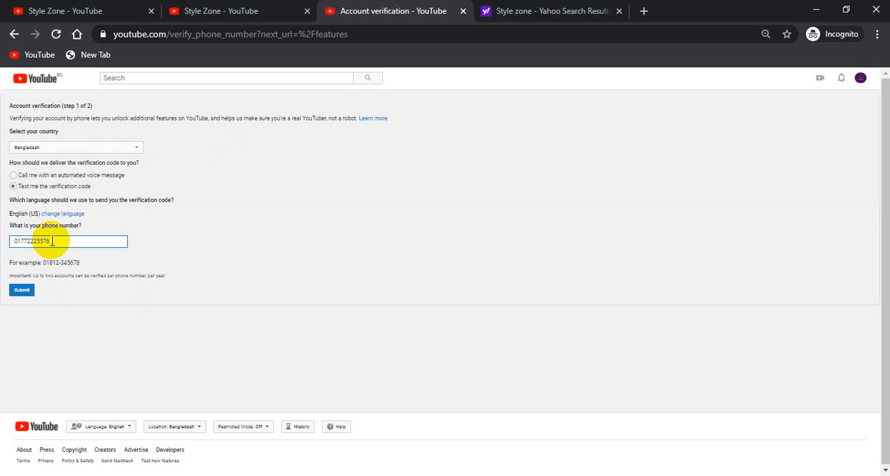
{"action": "left_click", "coordinate": [24, 292]}
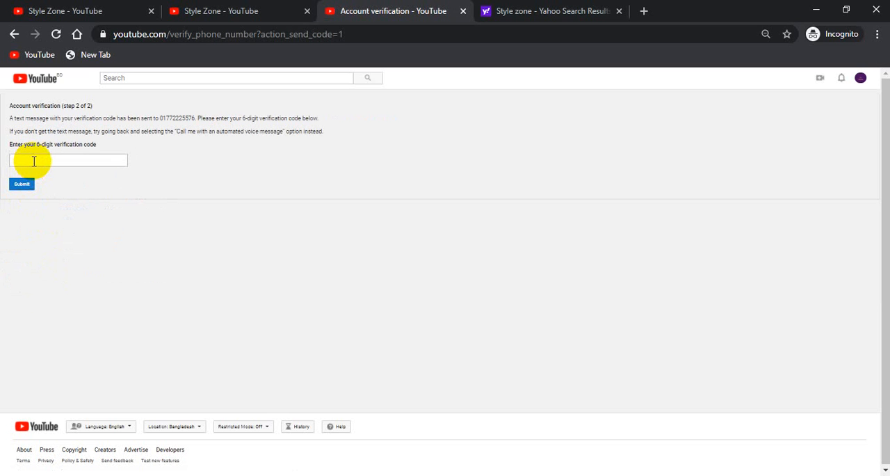
Step: Leave the verification code blank and return to the channel's Status and Features page
{"action": "left_click", "coordinate": [36, 160]}
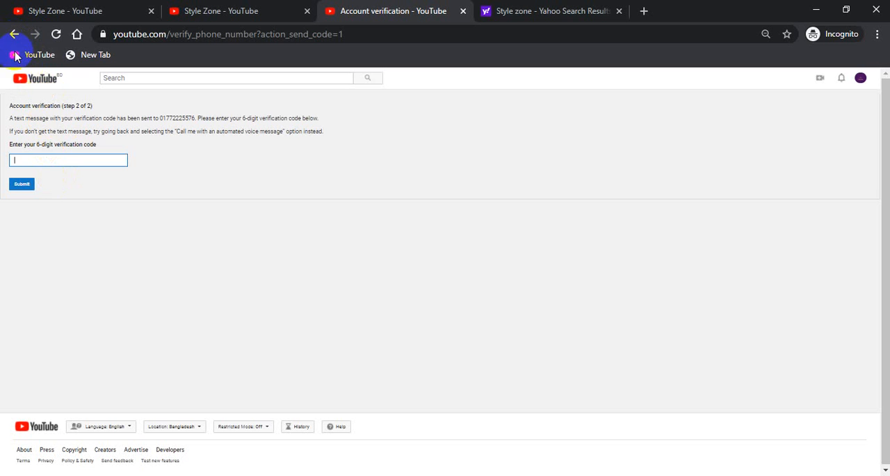
{"action": "left_click", "coordinate": [861, 80]}
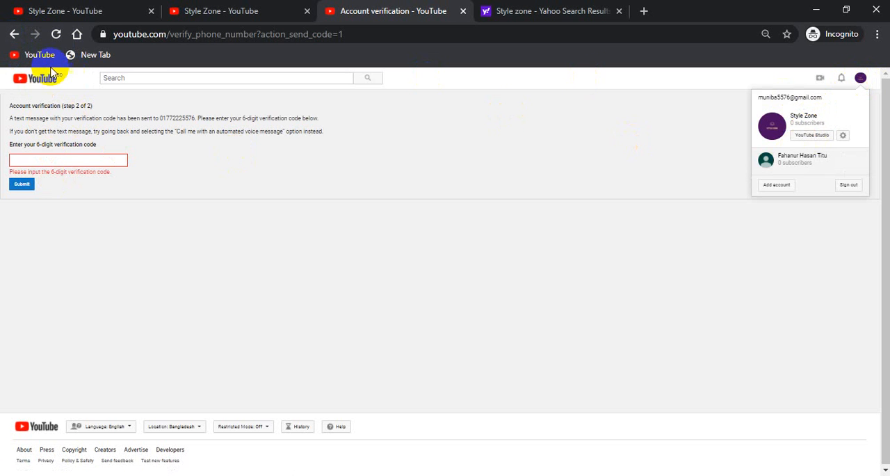
{"action": "left_click", "coordinate": [14, 35]}
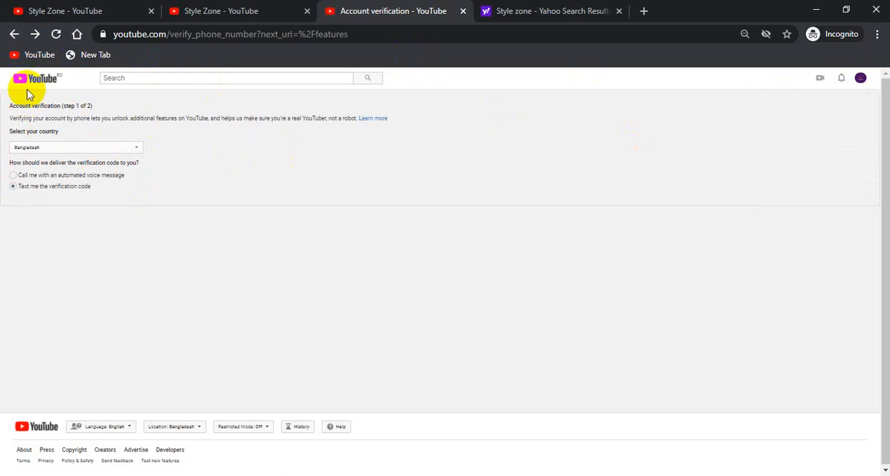
{"action": "left_click", "coordinate": [14, 35]}
{"action": "left_click", "coordinate": [226, 143]}
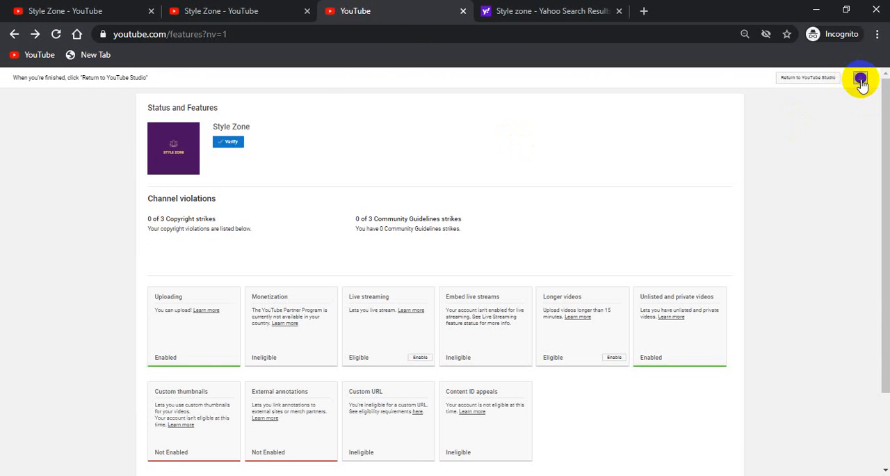
Step: Return to the YouTube account settings and view the Billing and payments and Advanced settings pages
{"action": "left_click", "coordinate": [14, 34]}
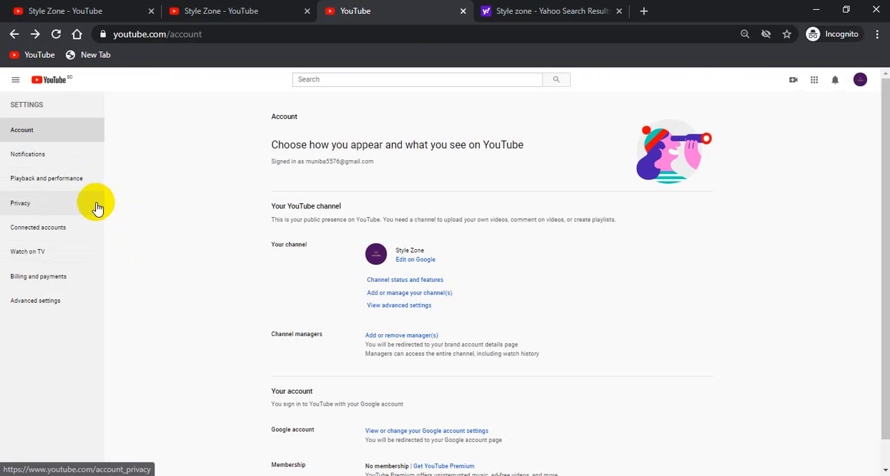
{"action": "left_click", "coordinate": [48, 285]}
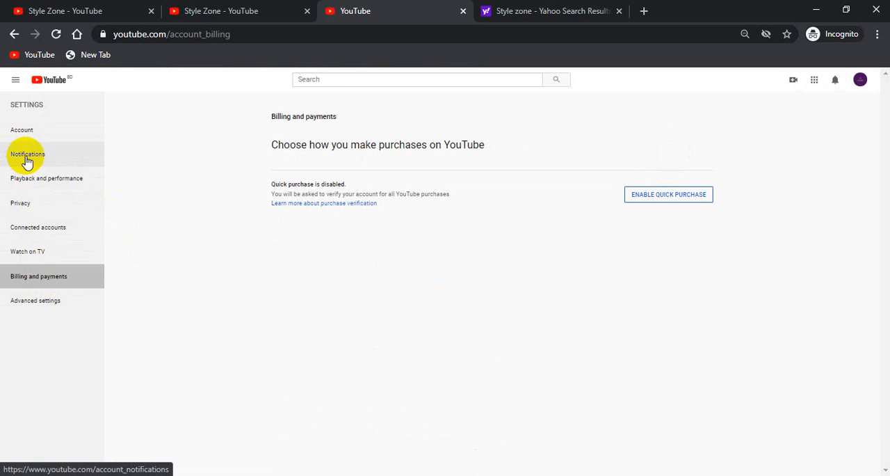
{"action": "left_click", "coordinate": [39, 307]}
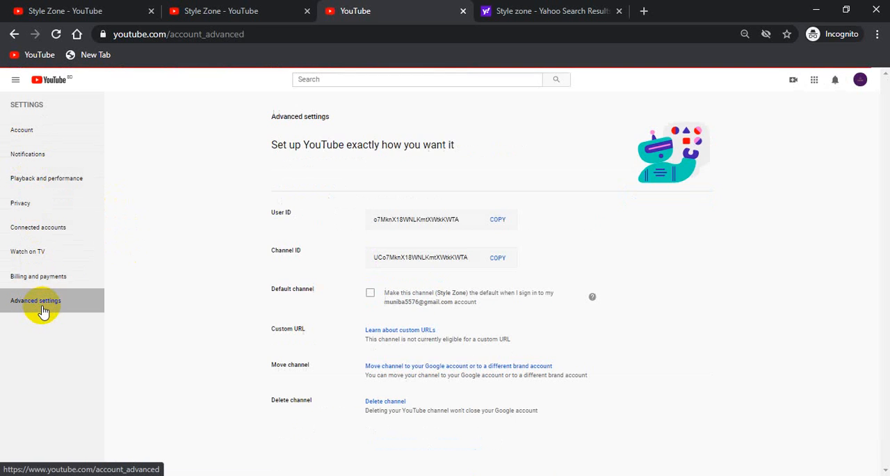